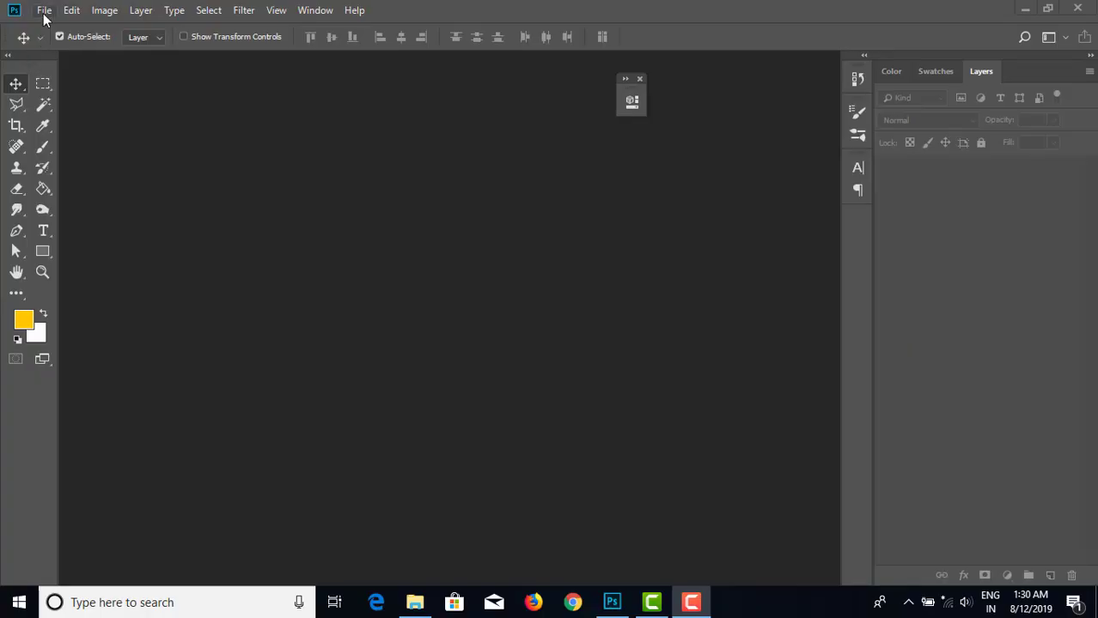
# - Open the graphicstock business flyer JPG from the photoshop class 40 folder
pyautogui.click(43, 10)
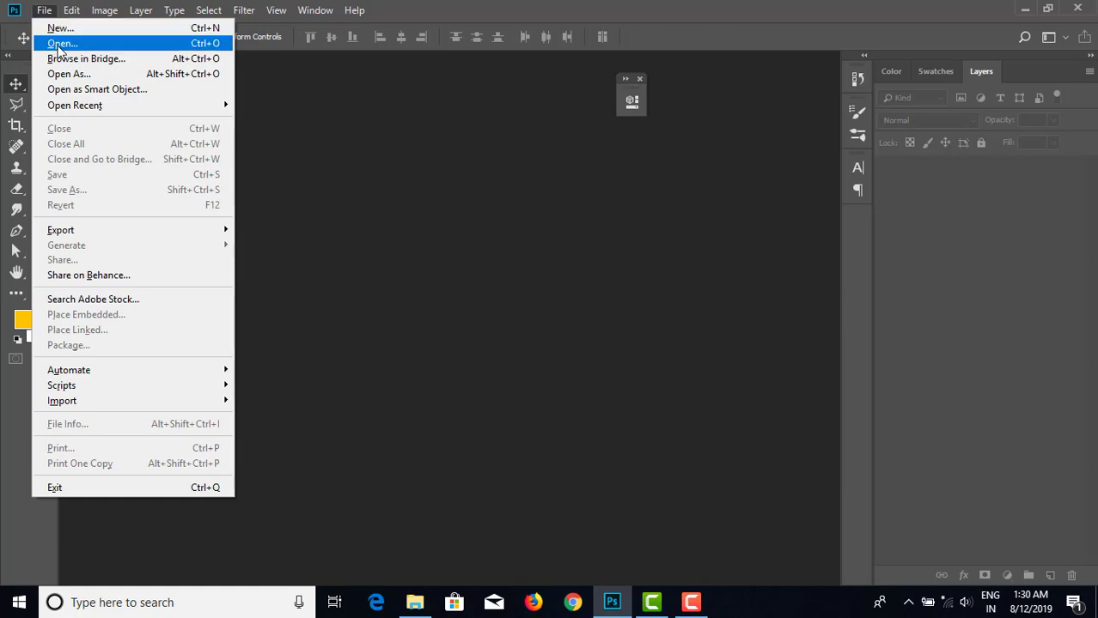
pyautogui.click(58, 43)
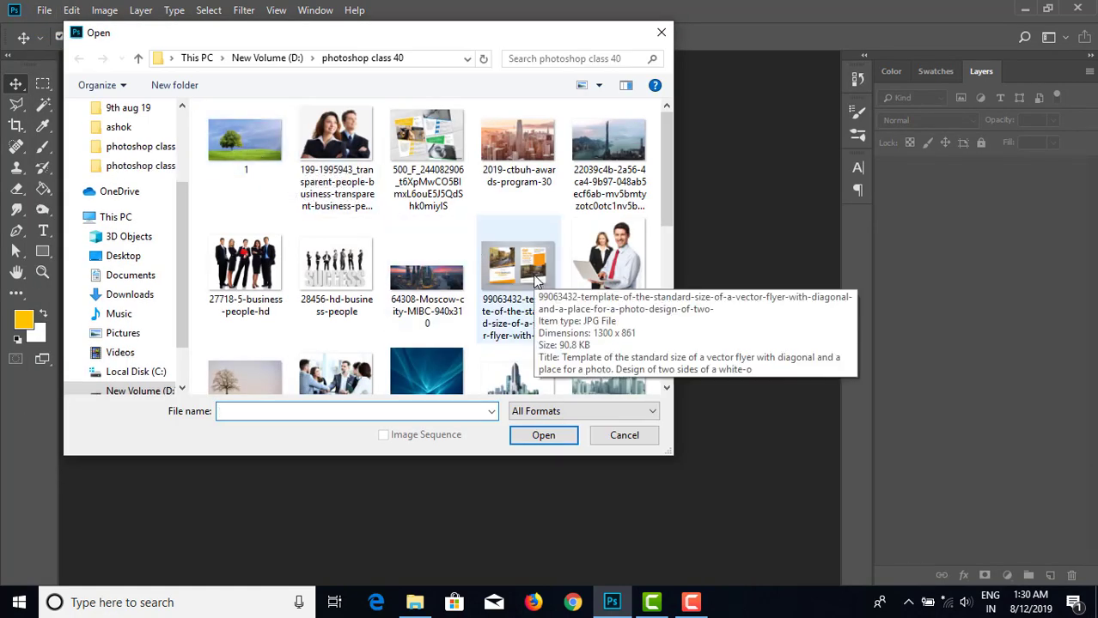
pyautogui.scroll(-5, 534, 281)
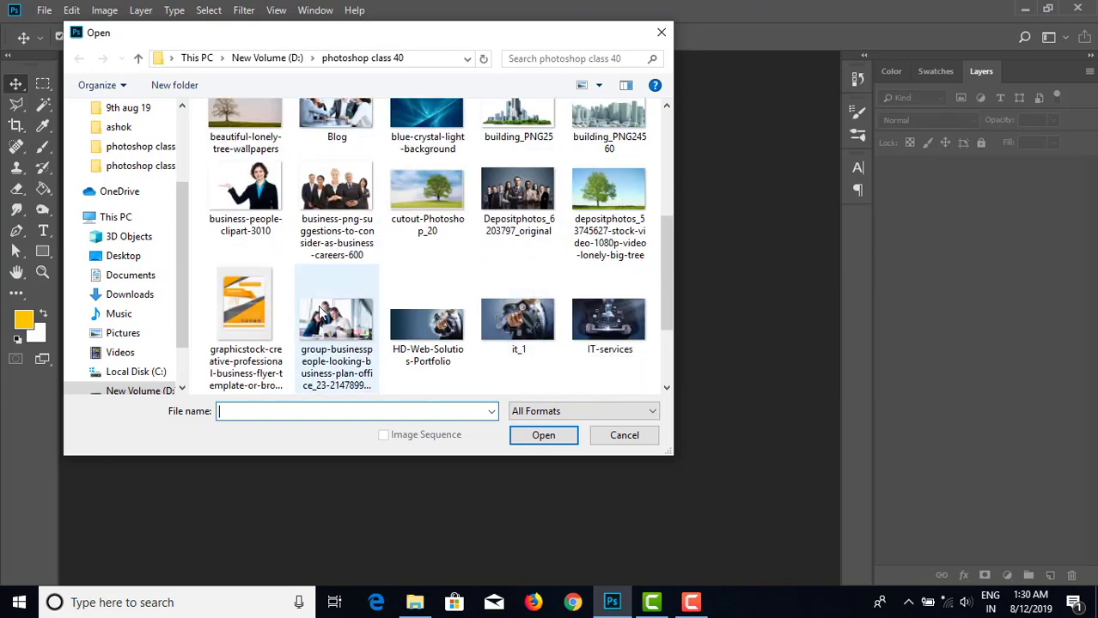
pyautogui.click(249, 317)
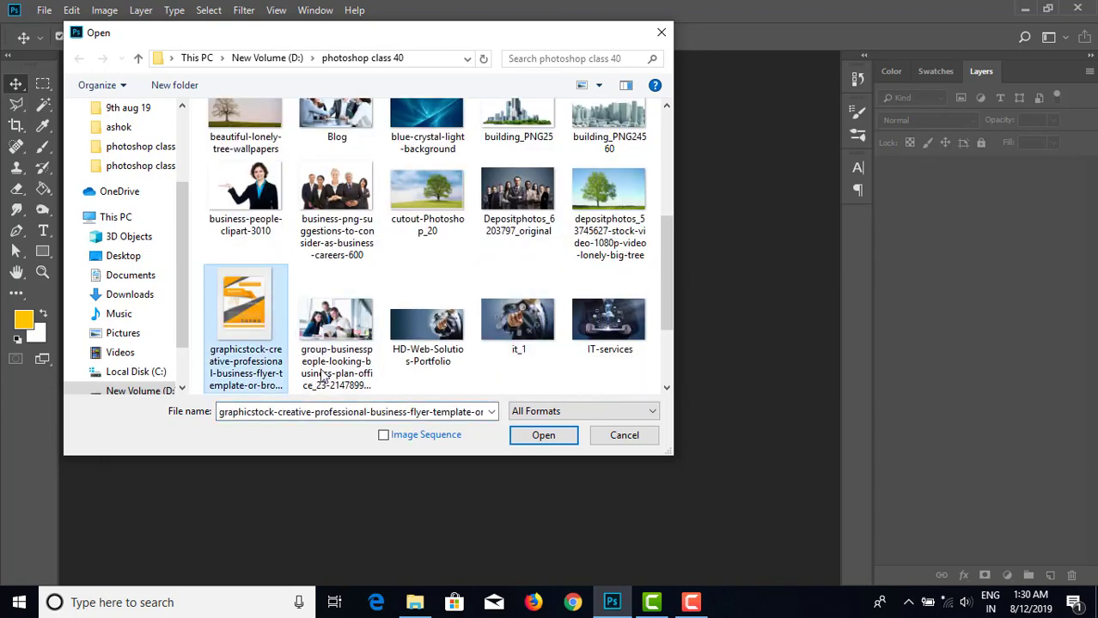
pyautogui.click(543, 438)
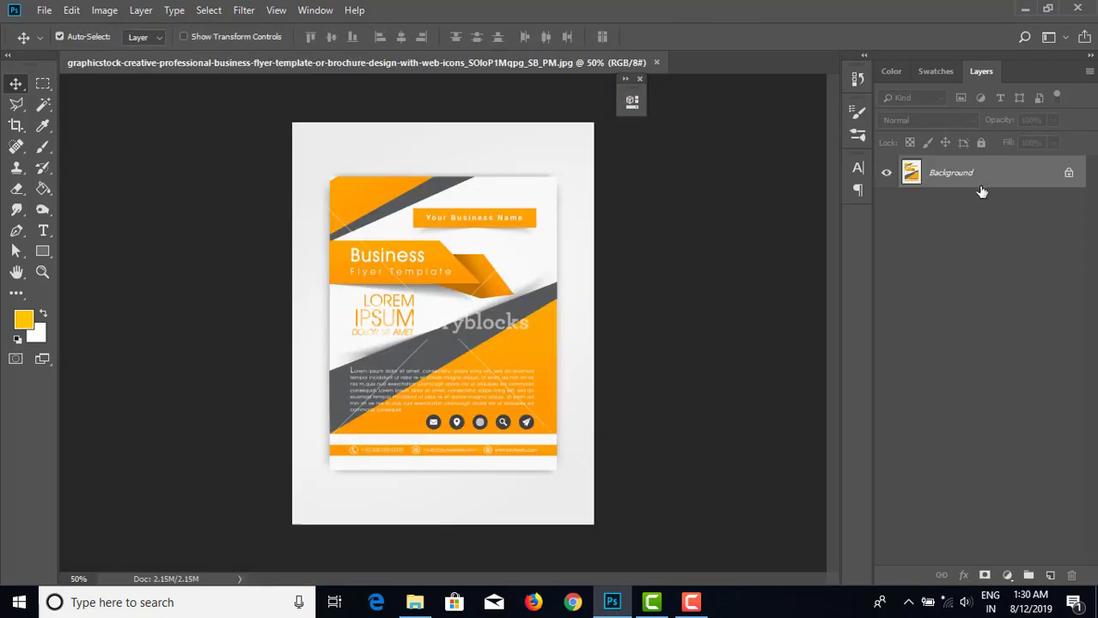
# - Convert the flyer's Background into Layer 0, zoom in, and add an empty Layer 1 above it
pyautogui.doubleClick(988, 189)
pyautogui.click(680, 170)
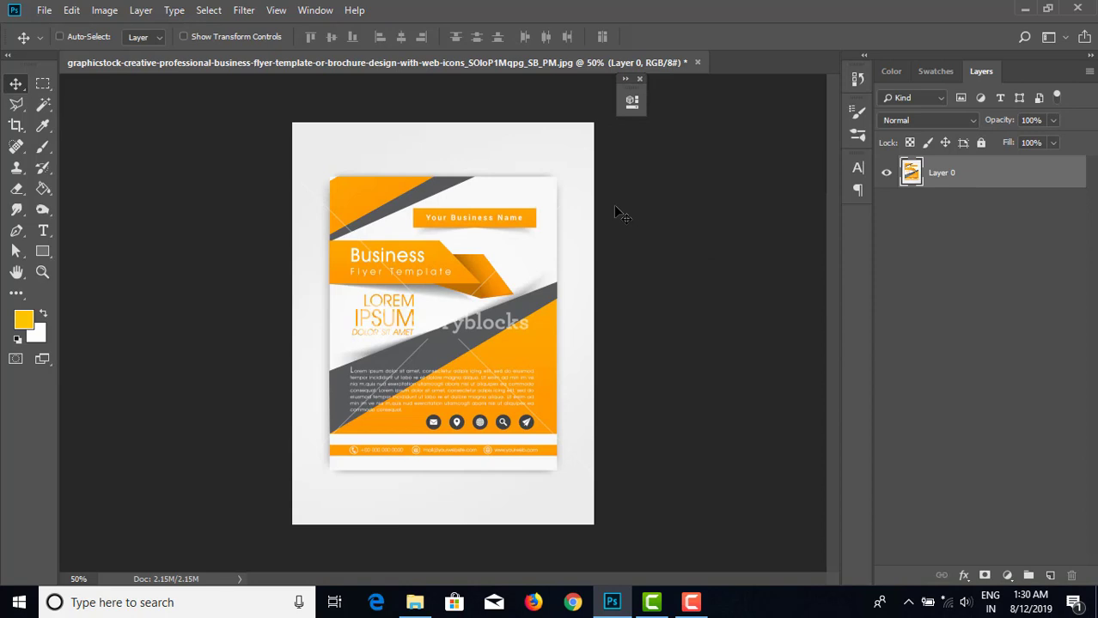
pyautogui.hotkey('ctrl', '+')
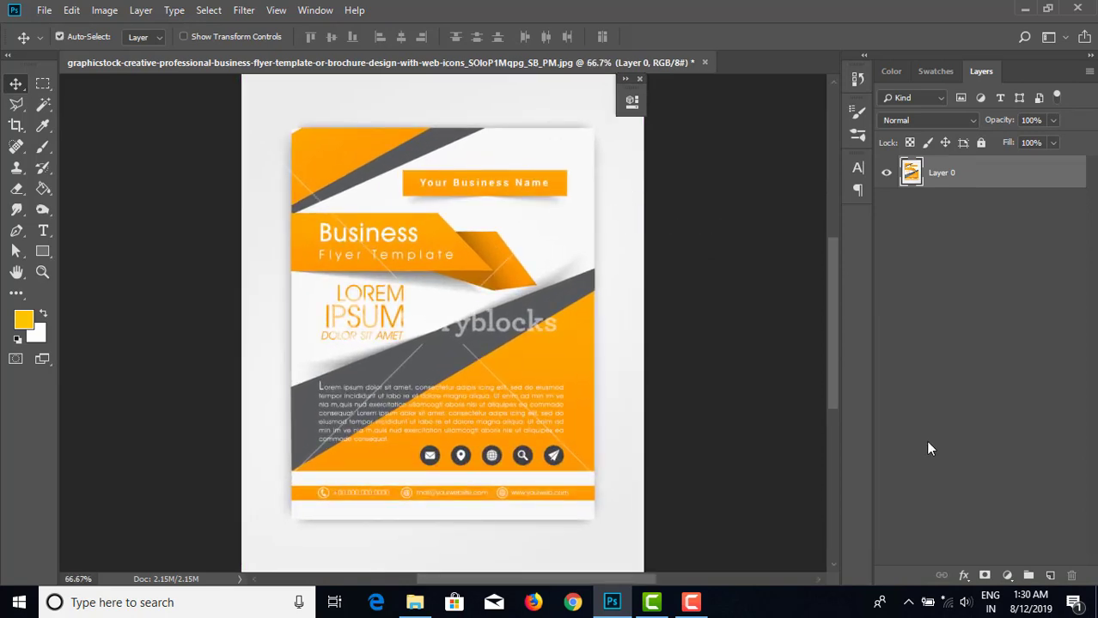
pyautogui.click(1050, 576)
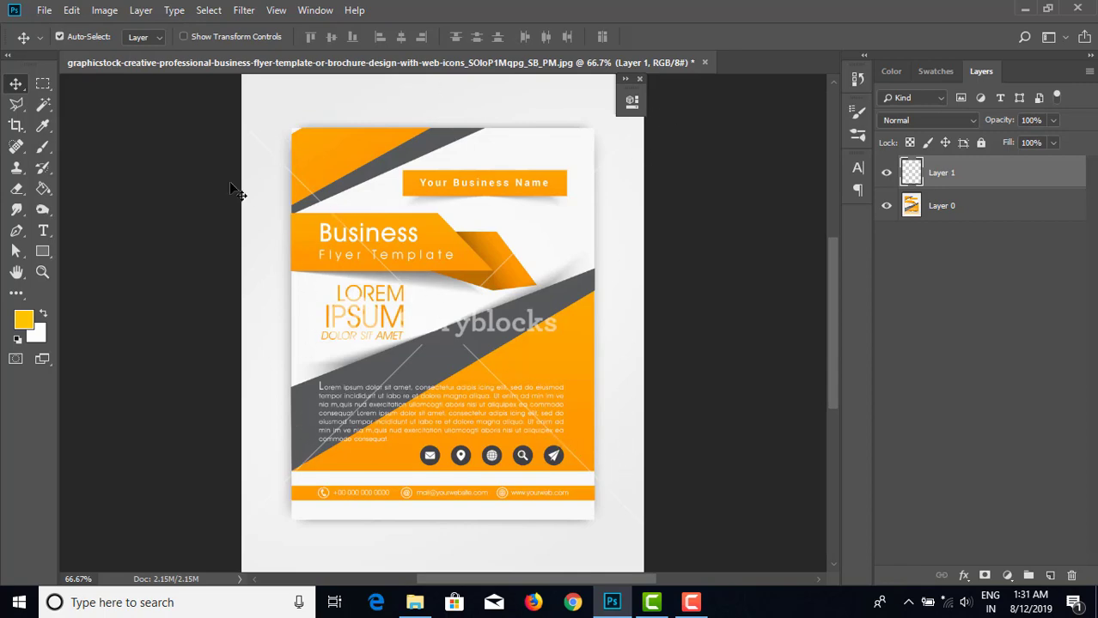
pyautogui.click(44, 10)
# - Create a new International Paper A4 document at 300 ppi, then return to the flyer tab
pyautogui.click(44, 10)
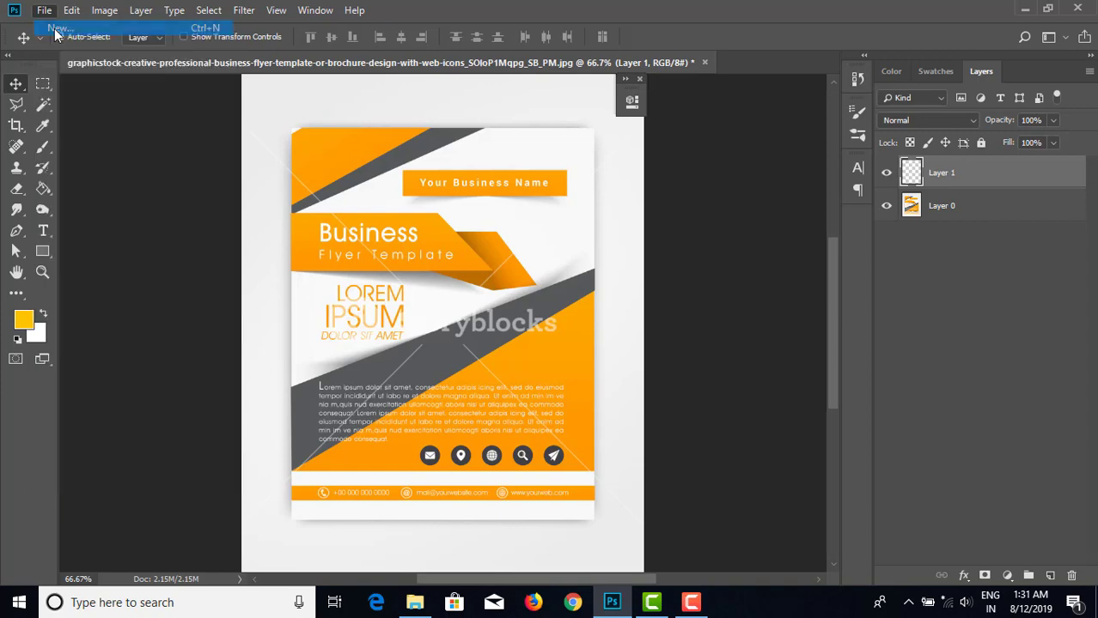
pyautogui.hotkey('ctrl', 'n')
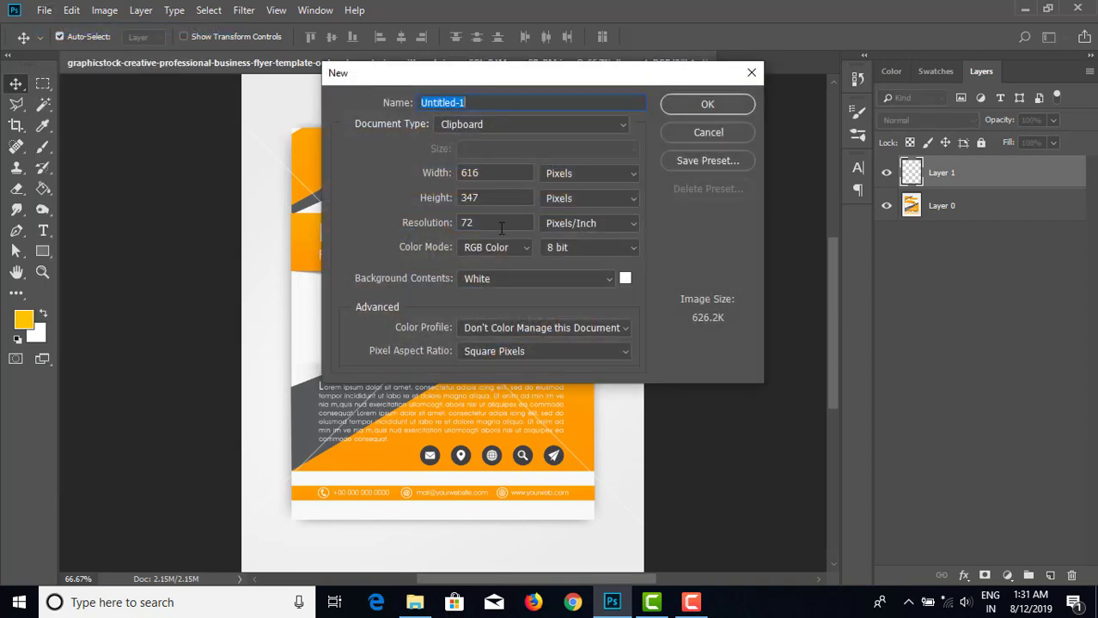
pyautogui.click(612, 126)
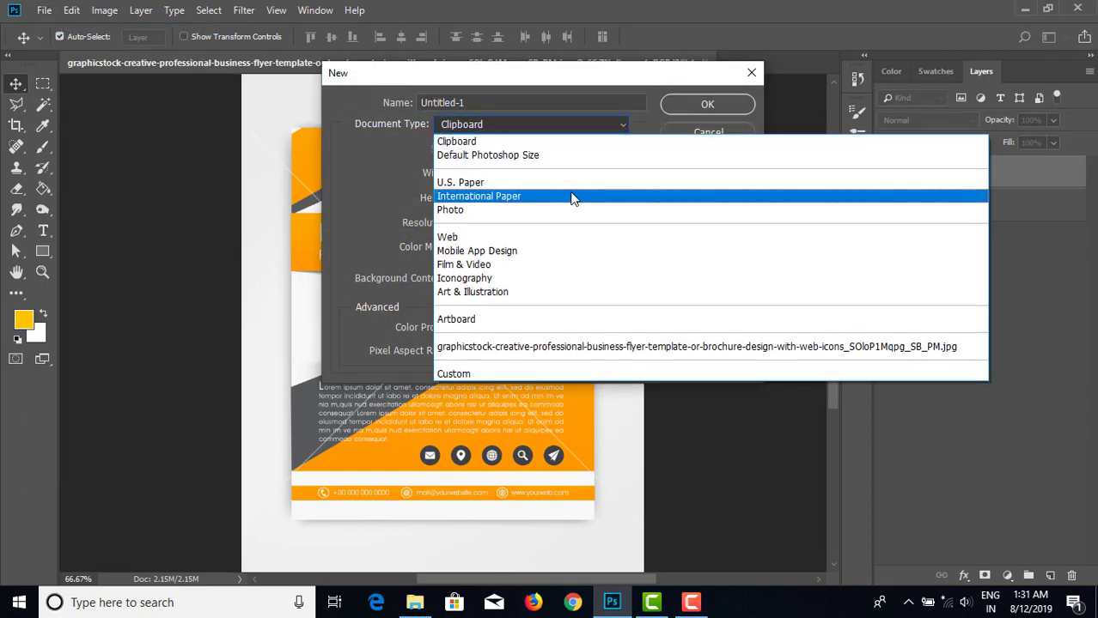
pyautogui.click(568, 197)
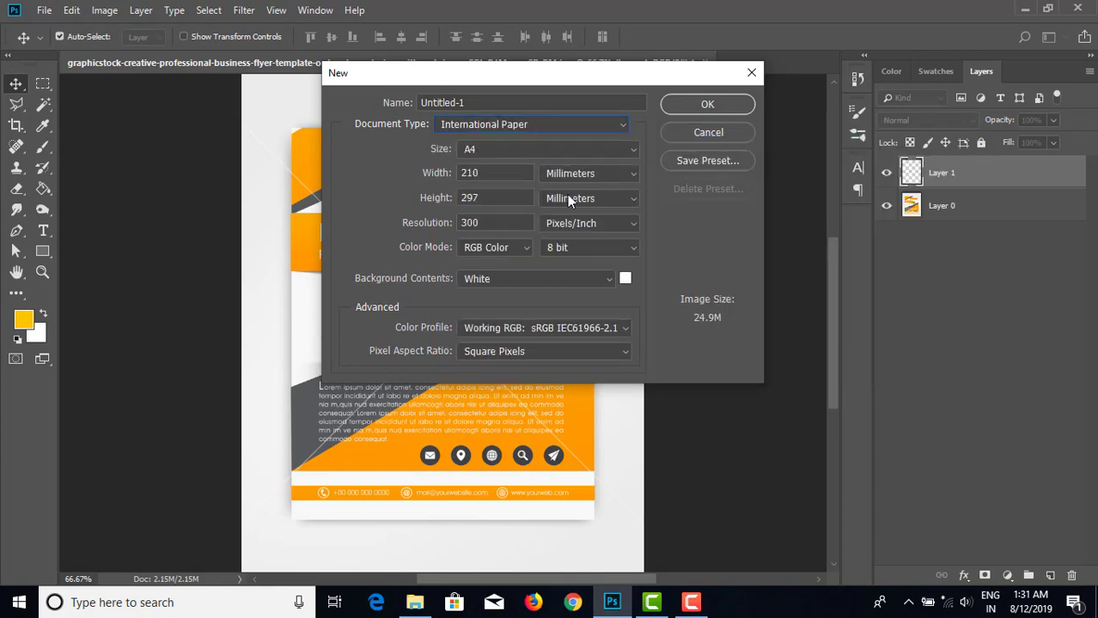
pyautogui.click(675, 110)
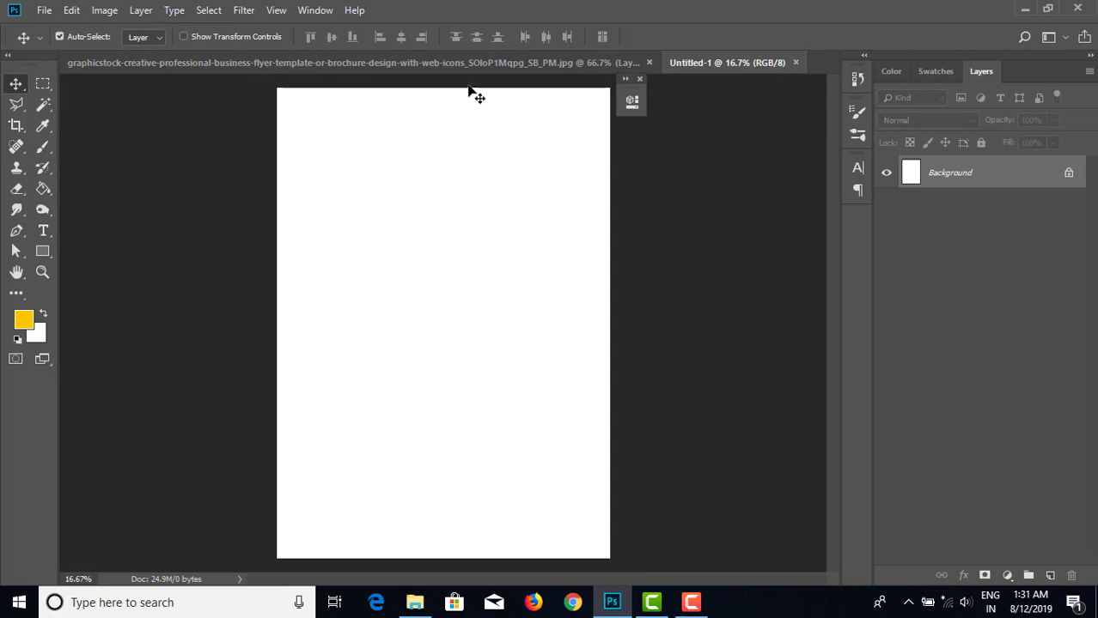
pyautogui.click(448, 62)
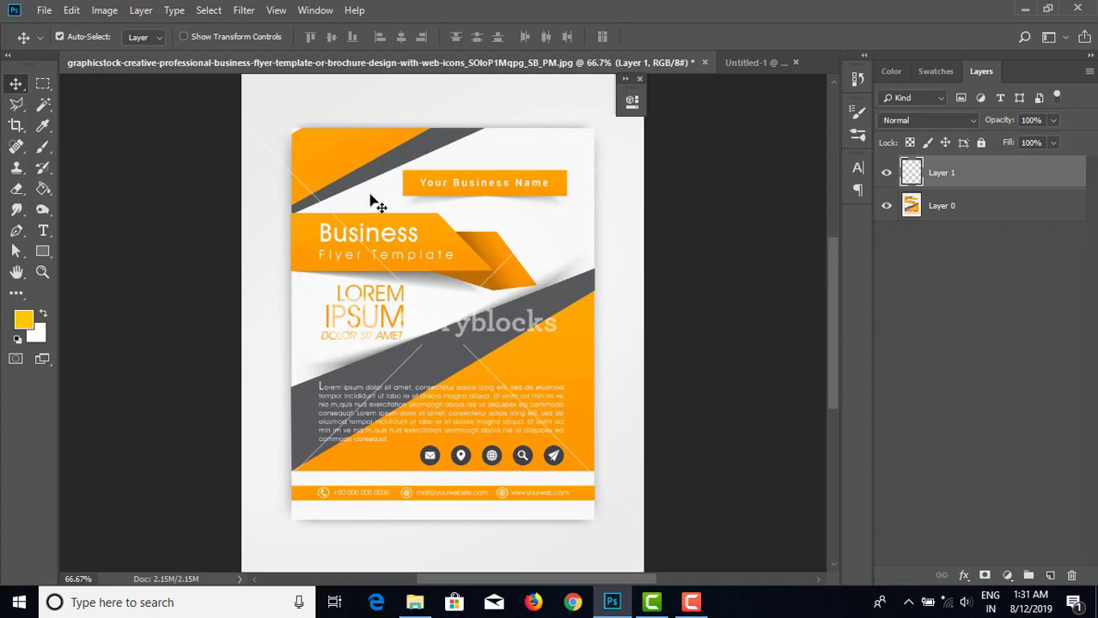
# - Move the flyer into Untitled-1 and scale it to about 377% to cover the page
pyautogui.moveTo(373, 198); pyautogui.dragTo(412, 300)
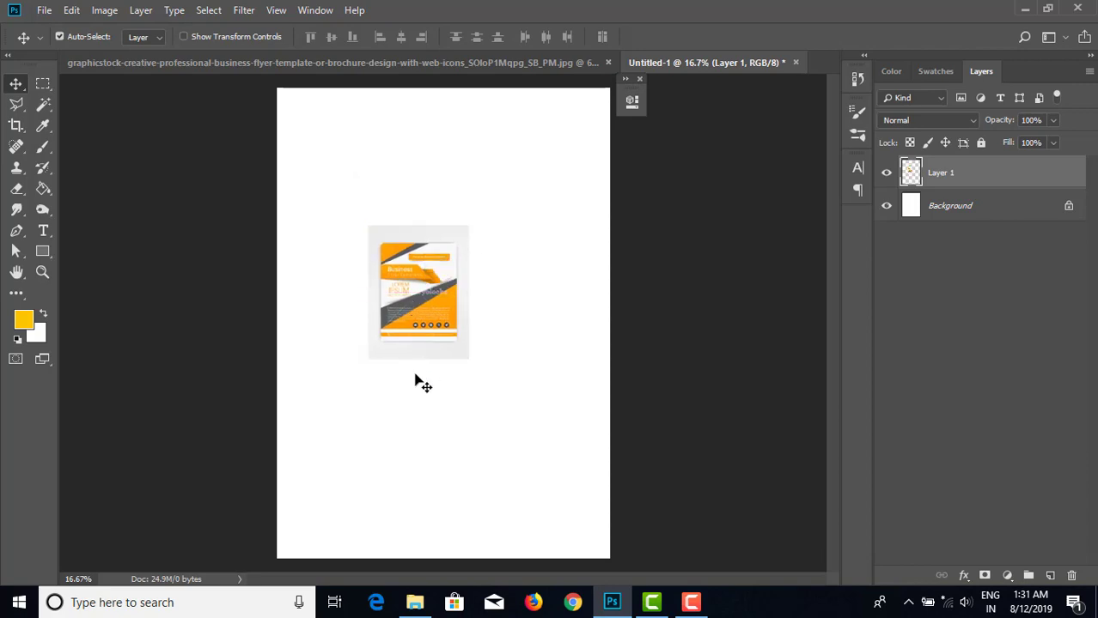
pyautogui.hotkey('ctrl', 't')
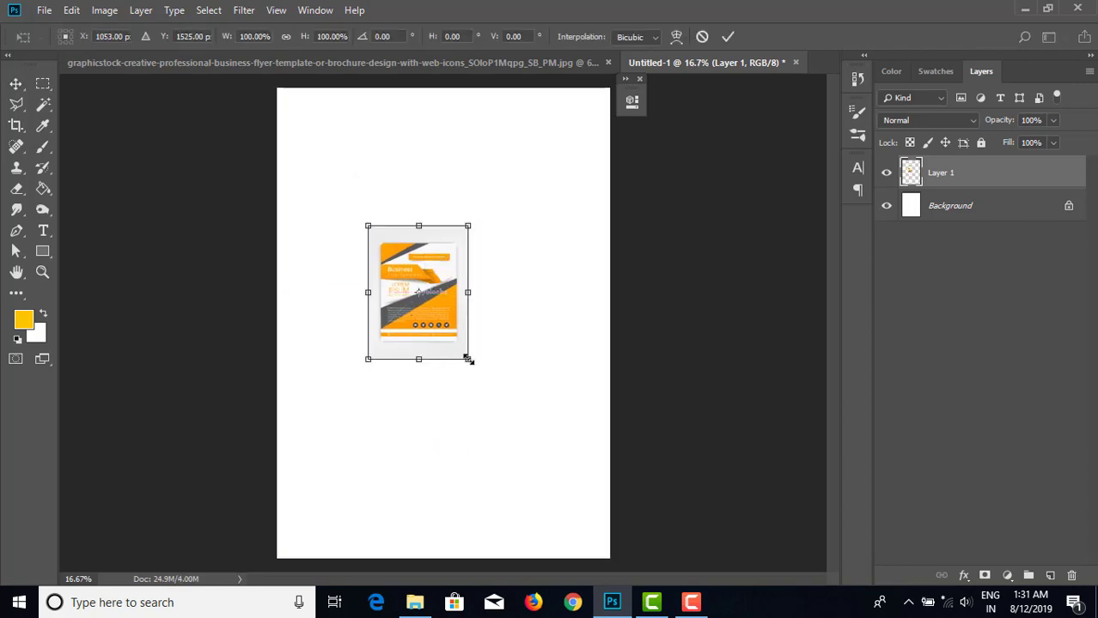
pyautogui.moveTo(468, 359); pyautogui.dragTo(602, 520)
pyautogui.moveTo(473, 325); pyautogui.dragTo(510, 369)
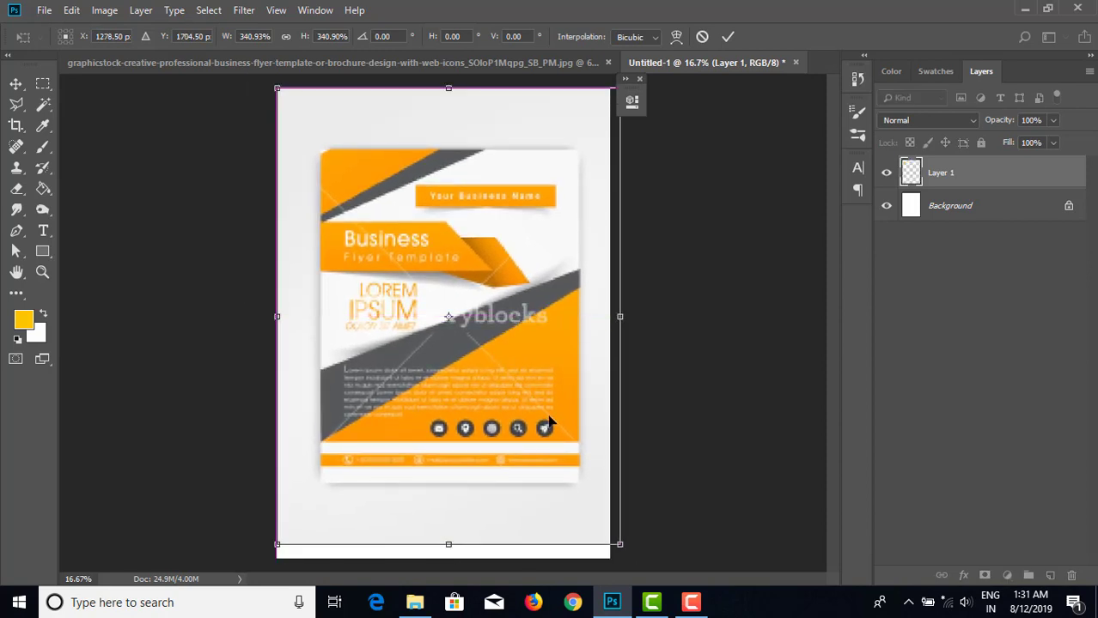
pyautogui.moveTo(618, 543); pyautogui.dragTo(636, 570)
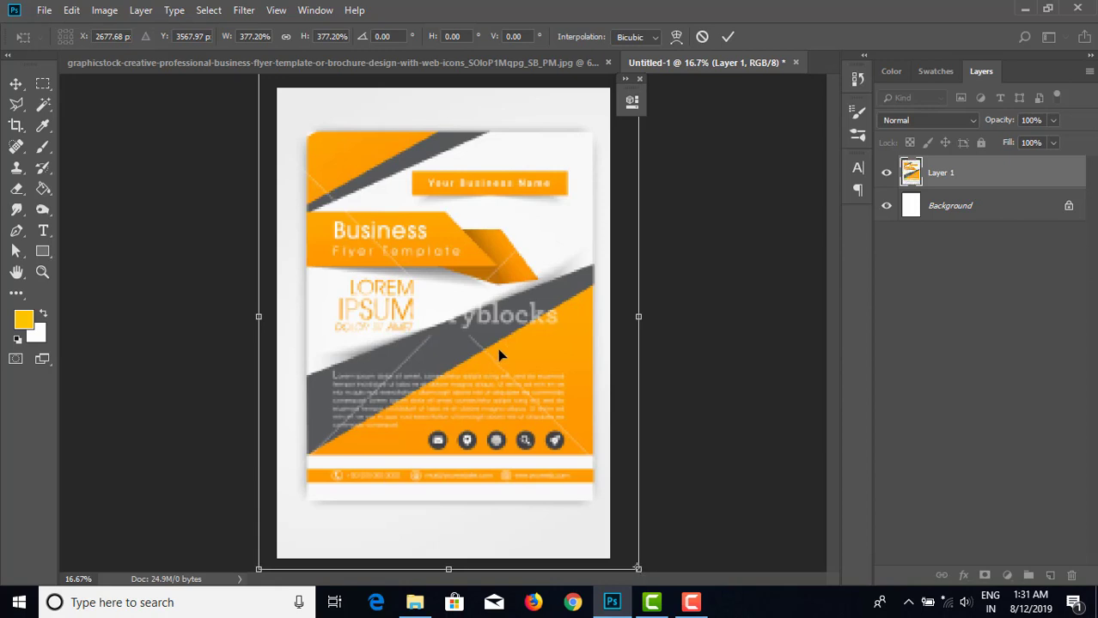
pyautogui.moveTo(498, 347); pyautogui.dragTo(462, 322)
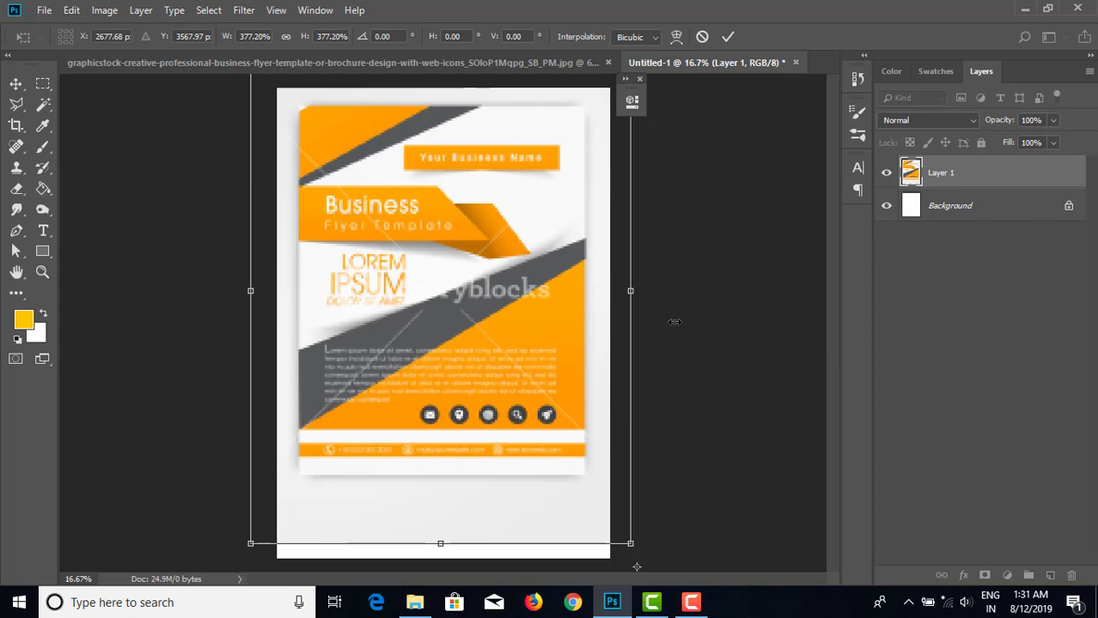
pyautogui.click(729, 37)
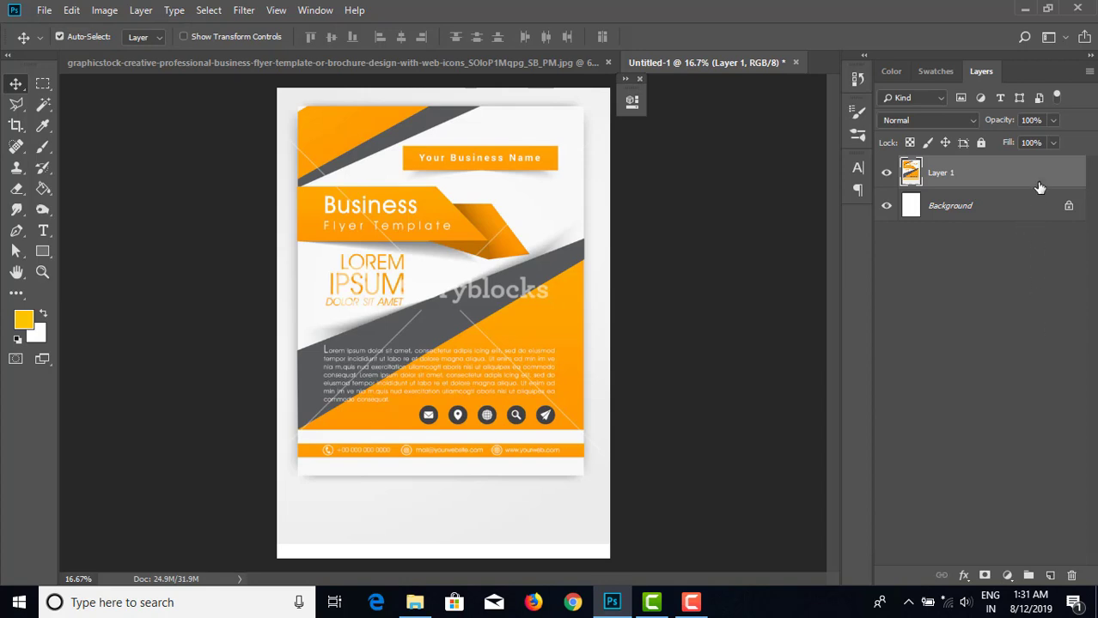
# - Add empty Layer 2, then create a new 11 × 8 inch document at 300 ppi
pyautogui.click(1049, 574)
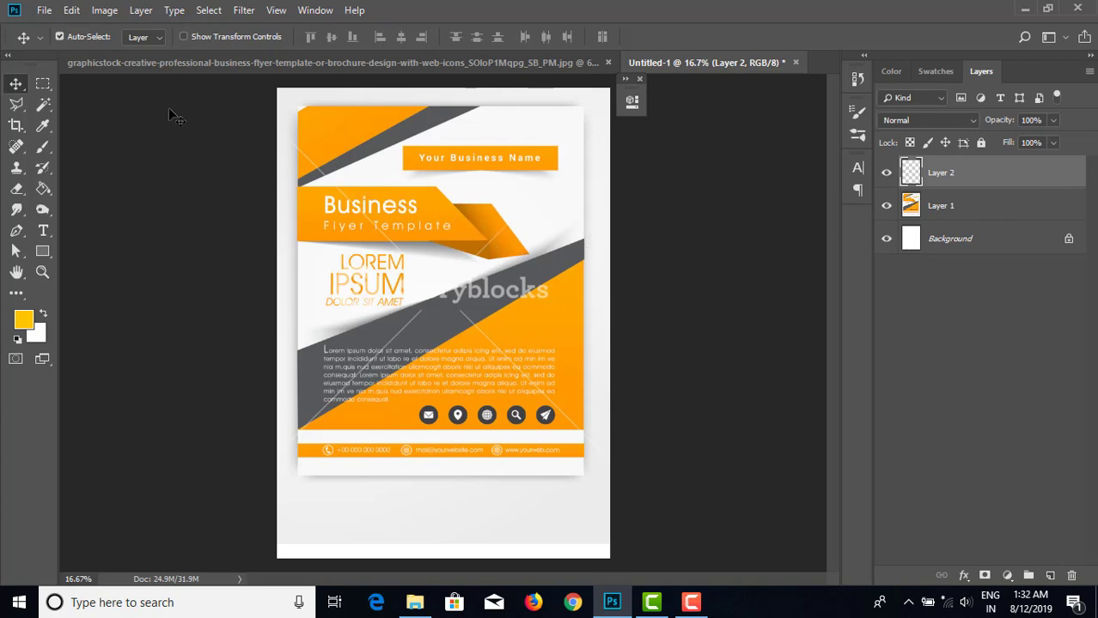
pyautogui.click(43, 11)
pyautogui.click(60, 28)
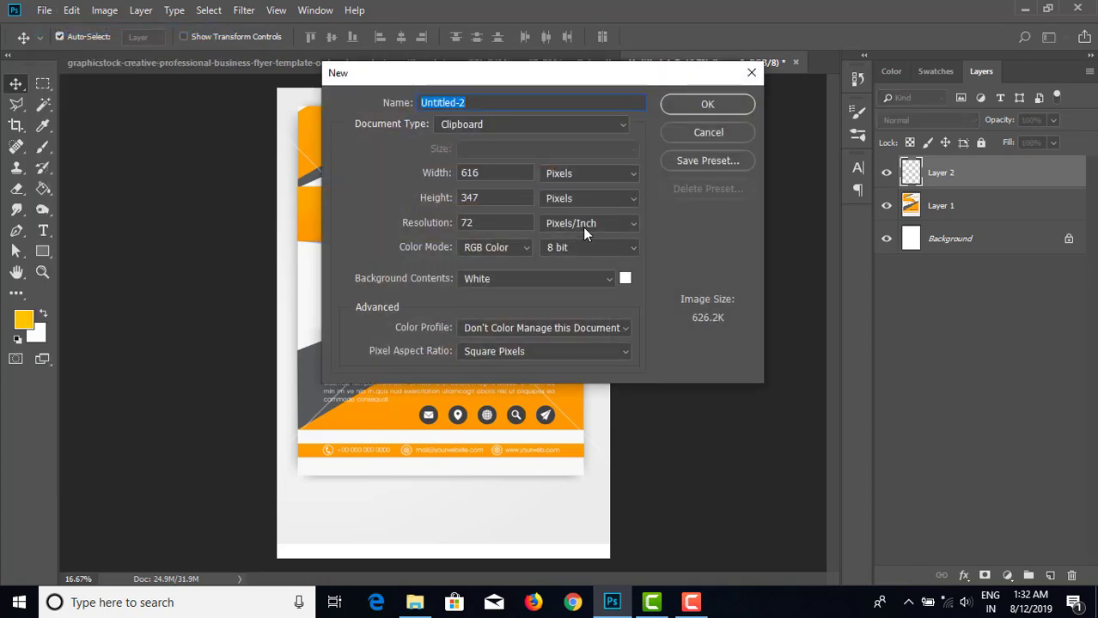
pyautogui.click(611, 173)
pyautogui.click(599, 201)
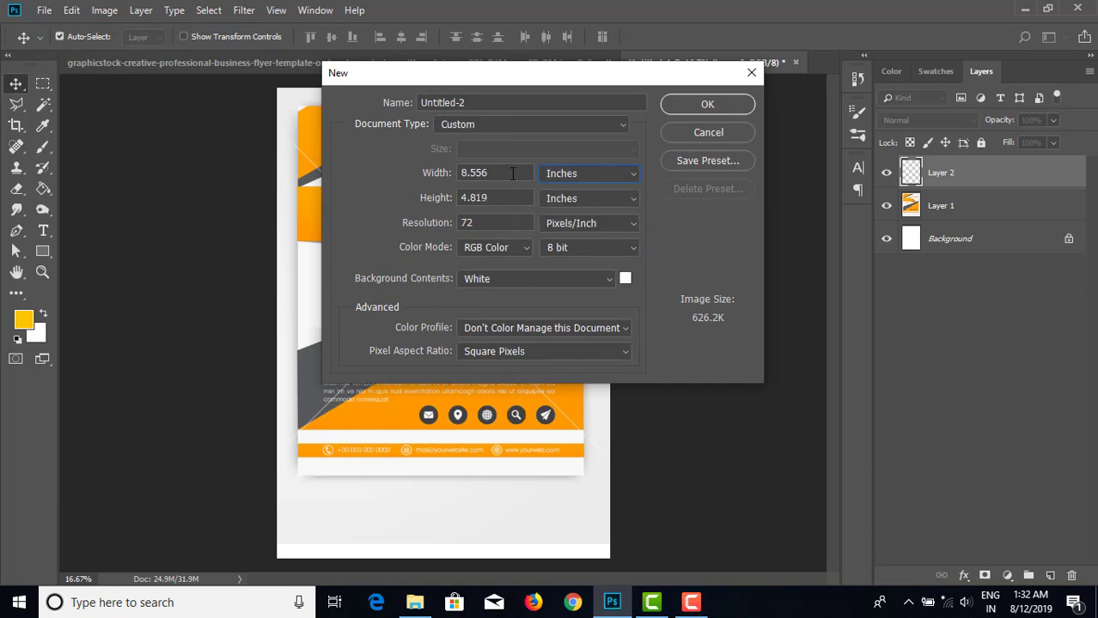
pyautogui.moveTo(513, 173); pyautogui.dragTo(422, 173)
pyautogui.write('11')
pyautogui.moveTo(487, 198); pyautogui.dragTo(424, 197)
pyautogui.write('8')
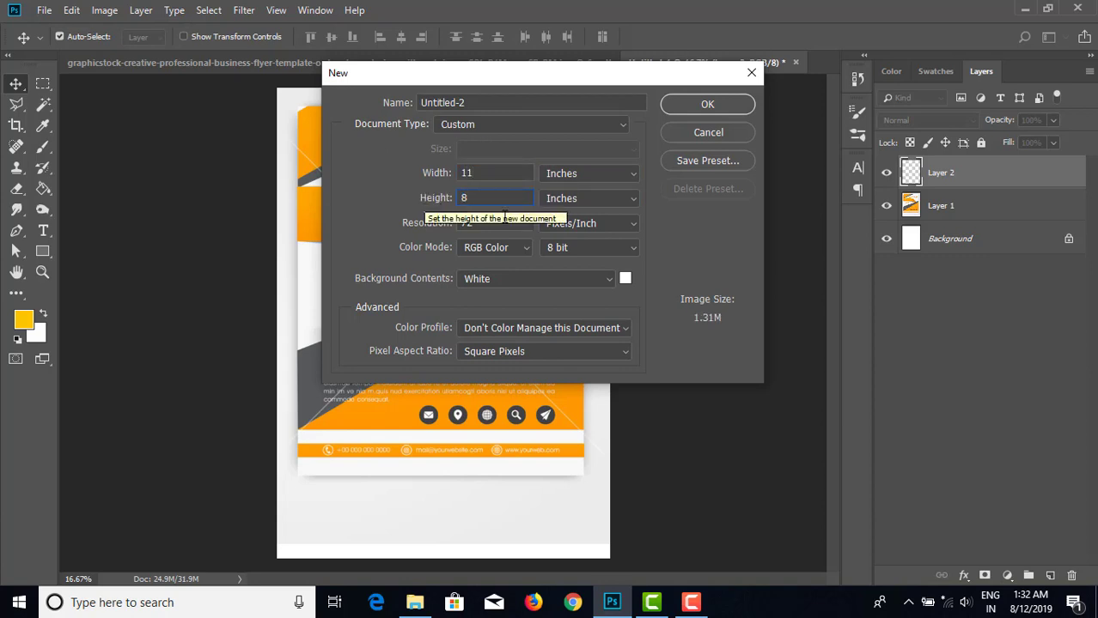
pyautogui.moveTo(486, 223); pyautogui.dragTo(417, 219)
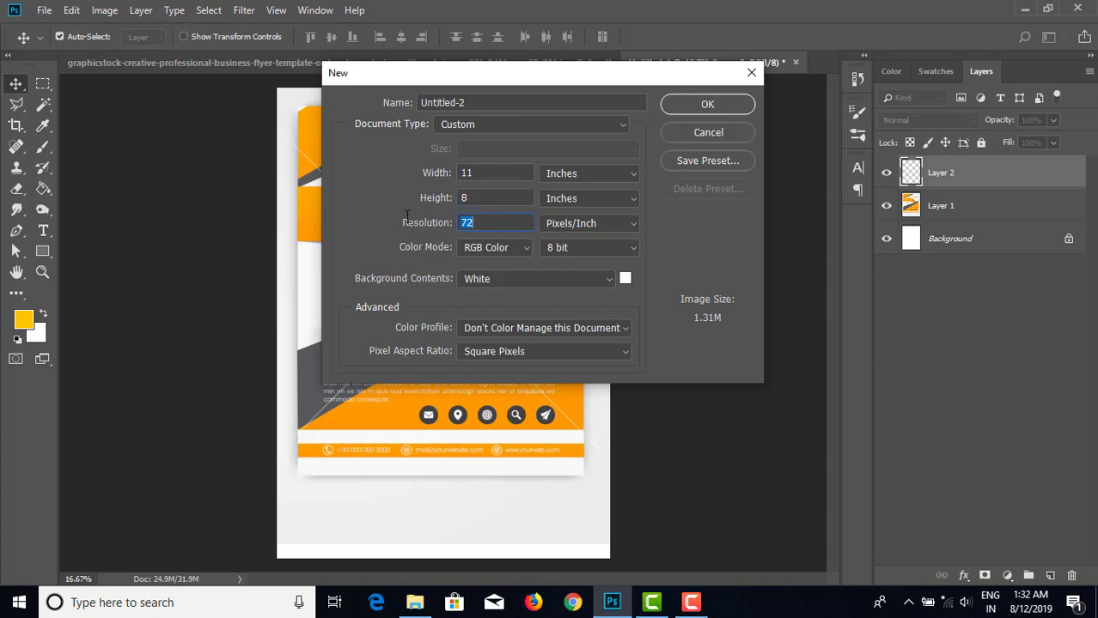
pyautogui.write('300')
pyautogui.click(704, 105)
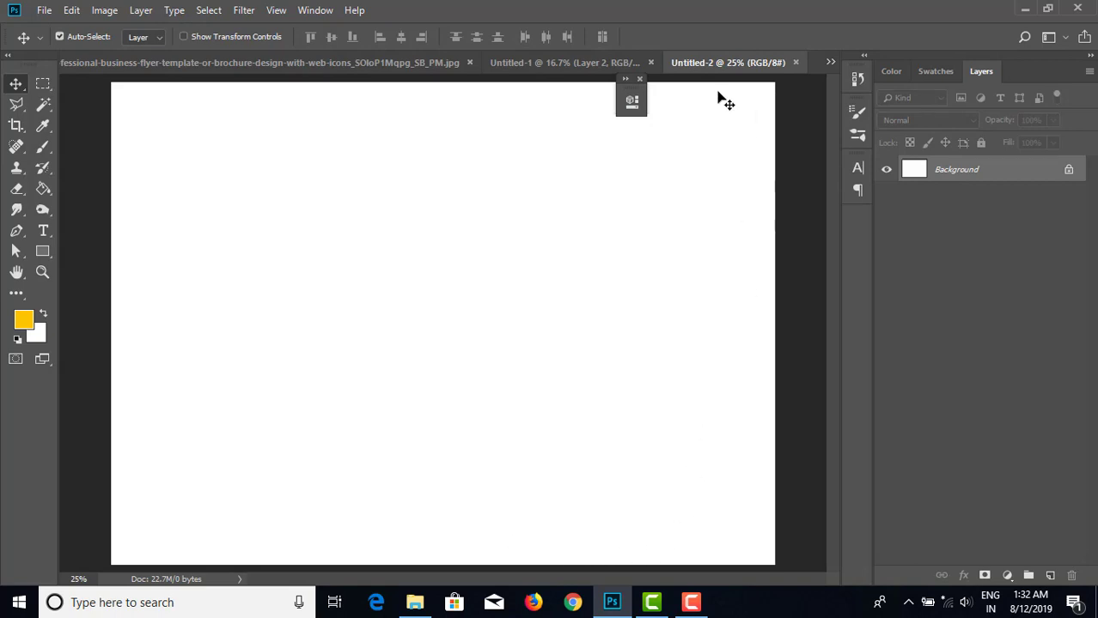
# - On Untitled-1, marquee-select an 8.267 × 10.277 inch rectangle from the canvas top-left corner
pyautogui.click(567, 69)
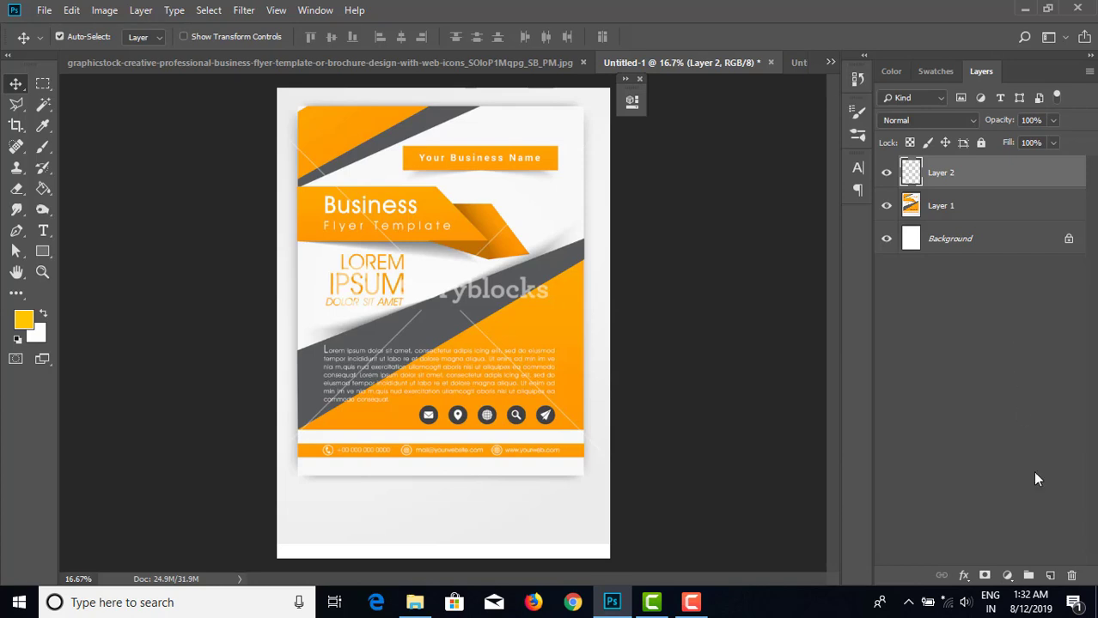
pyautogui.click(44, 85)
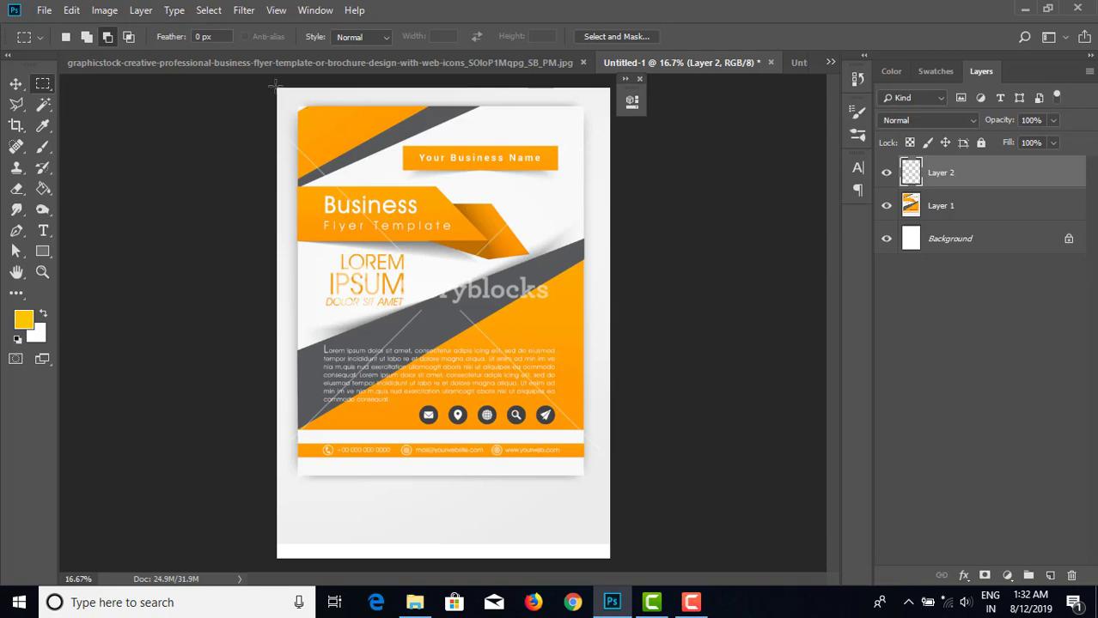
pyautogui.moveTo(276, 86); pyautogui.dragTo(610, 500)
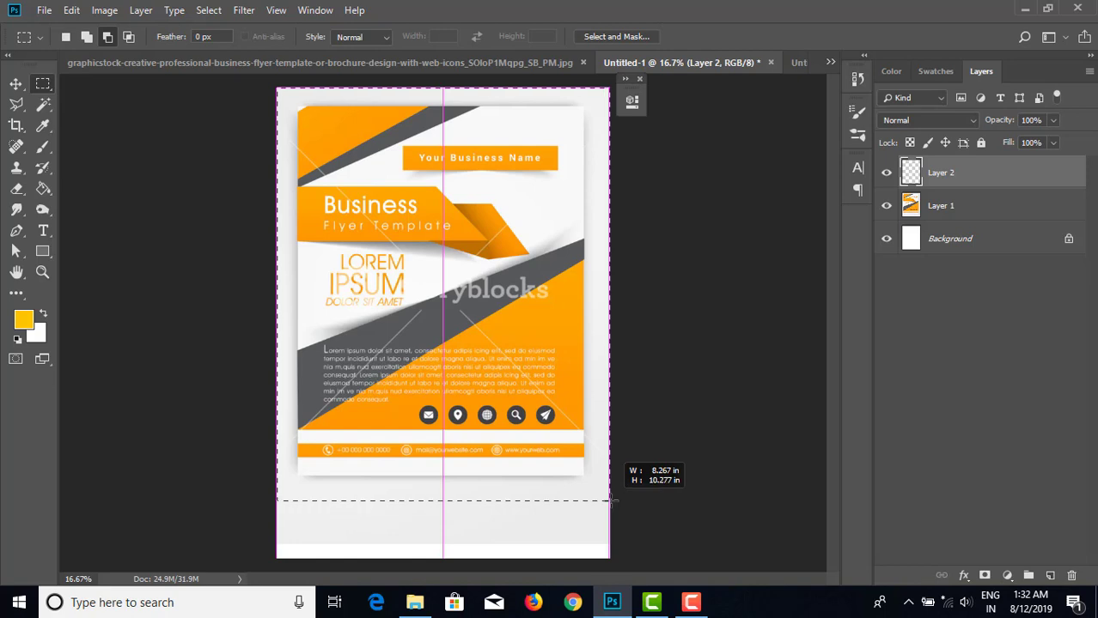
pyautogui.moveTo(513, 480); pyautogui.dragTo(513, 480)
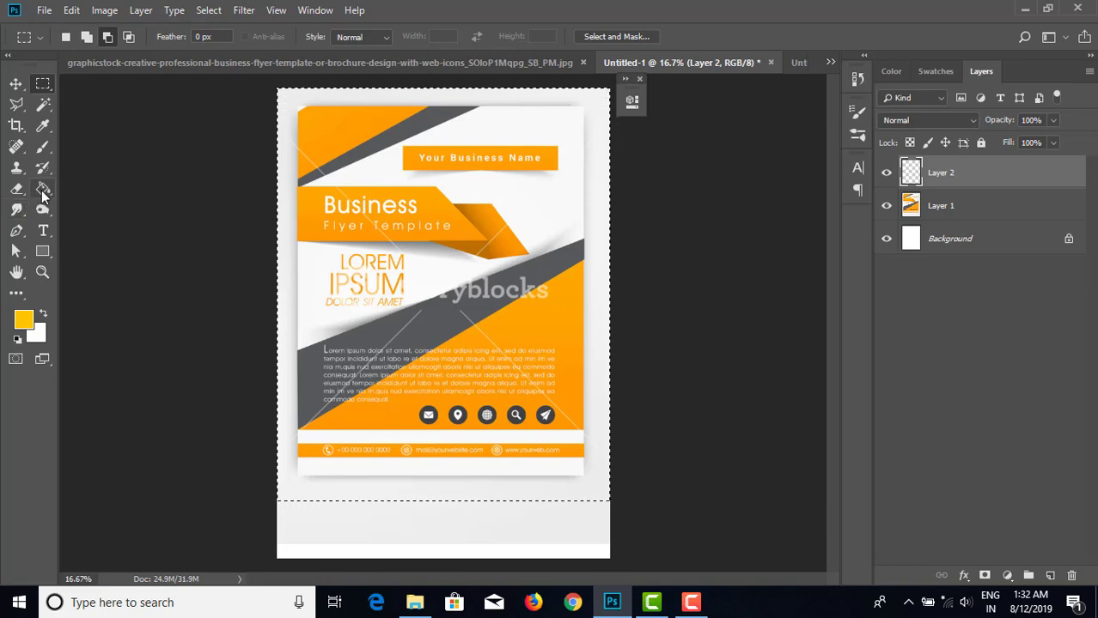
# - Fill the selection on Layer 2 with orange ff9f00 sampled from the flyer
pyautogui.click(24, 320)
pyautogui.click(311, 150)
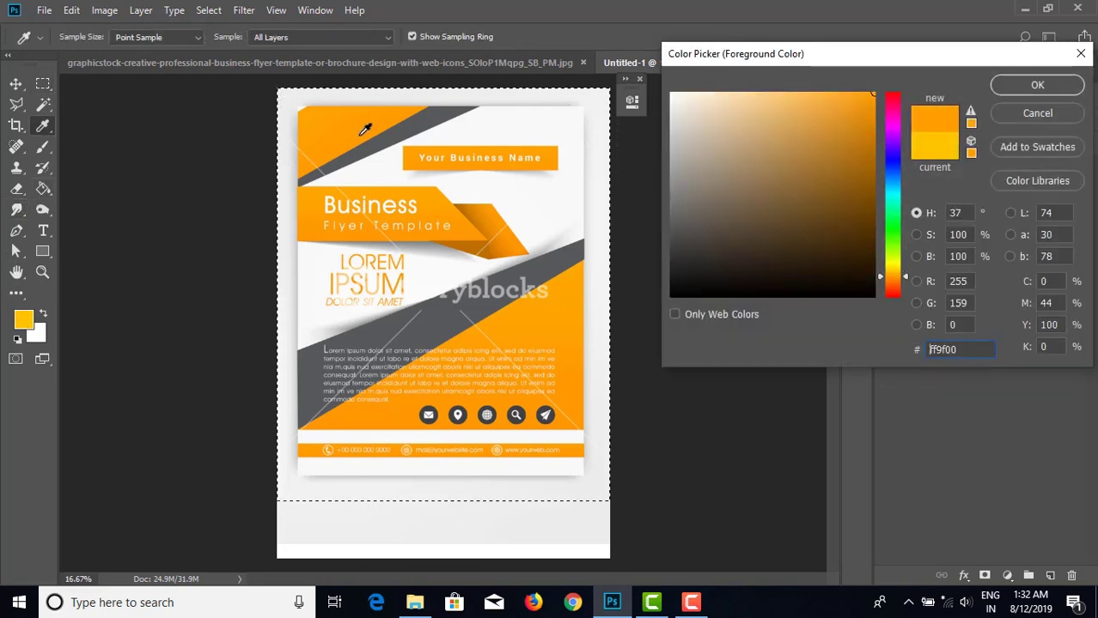
pyautogui.click(1037, 85)
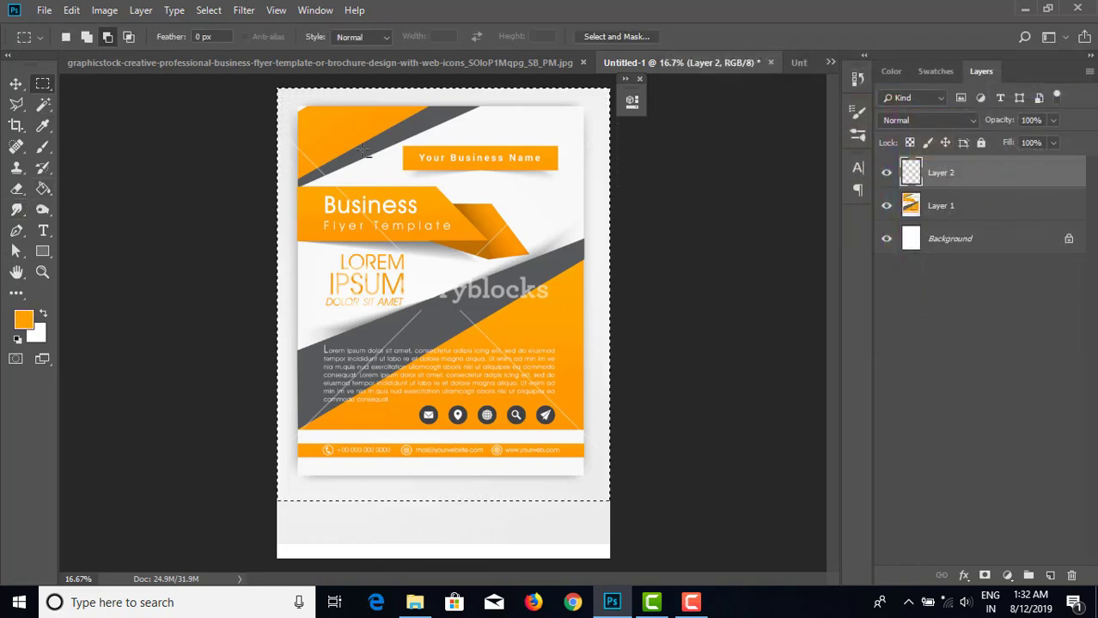
pyautogui.click(43, 188)
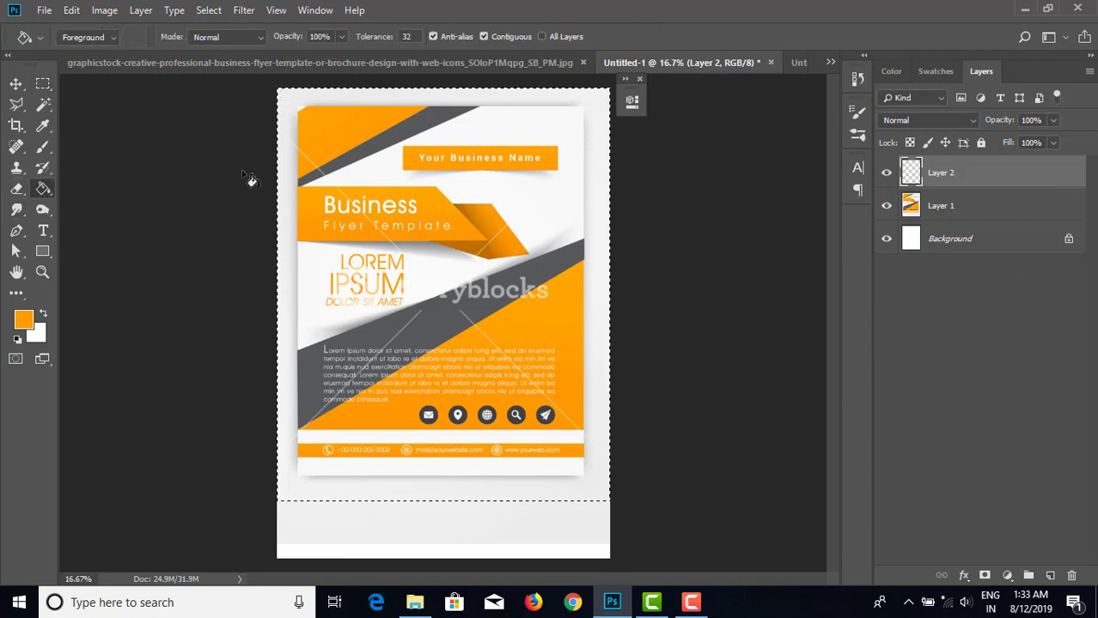
pyautogui.click(332, 141)
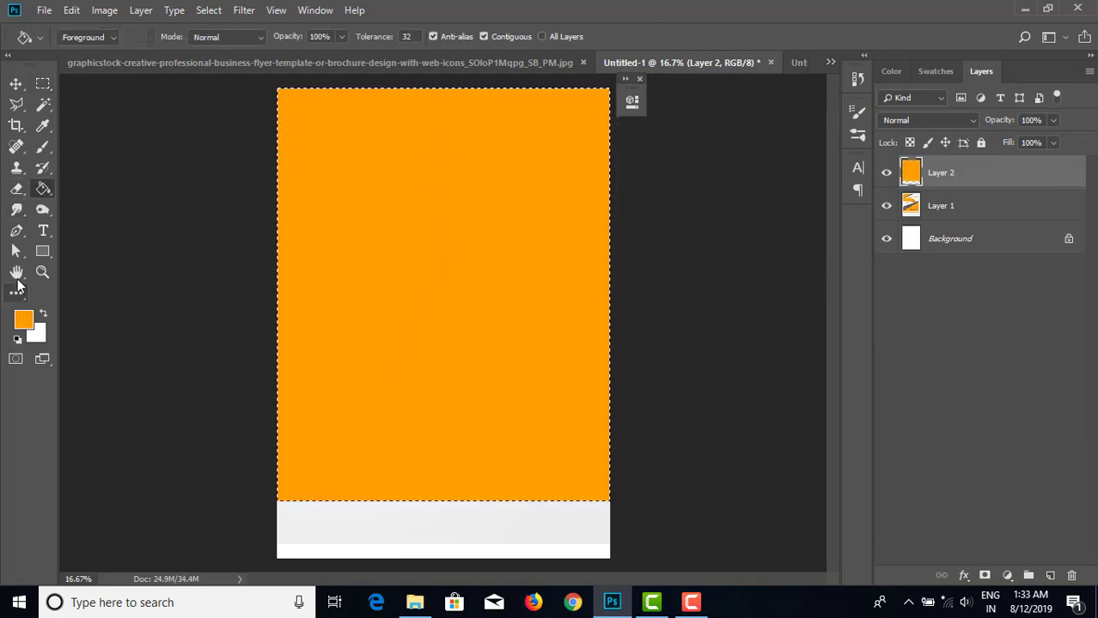
# - Crop the canvas to the orange area and toggle the orange layer to check it
pyautogui.click(16, 83)
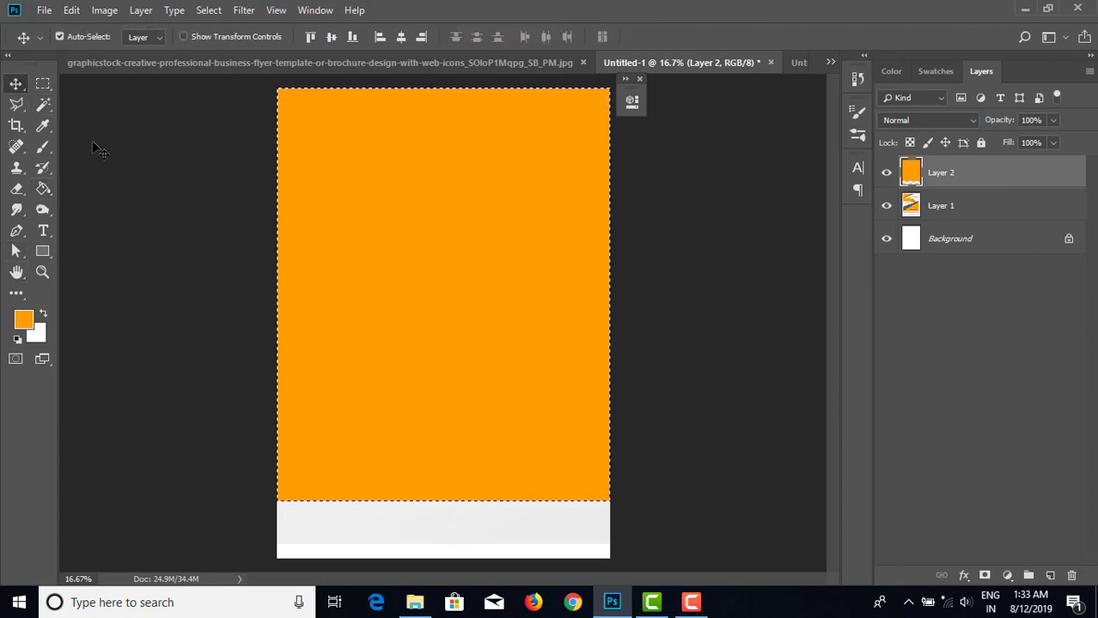
pyautogui.click(14, 127)
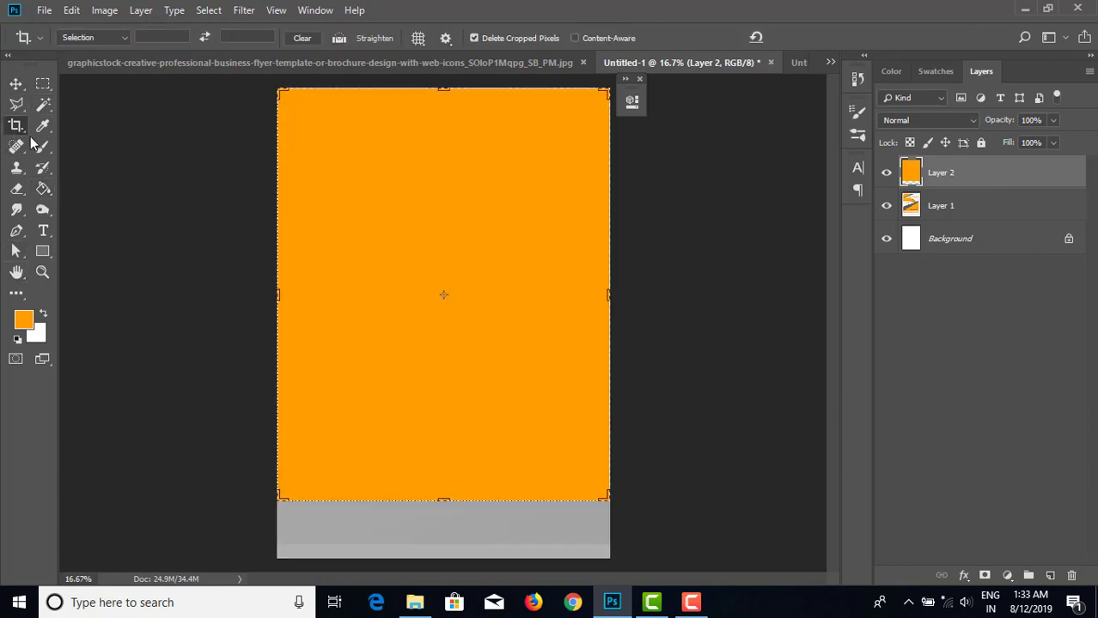
pyautogui.click(397, 511)
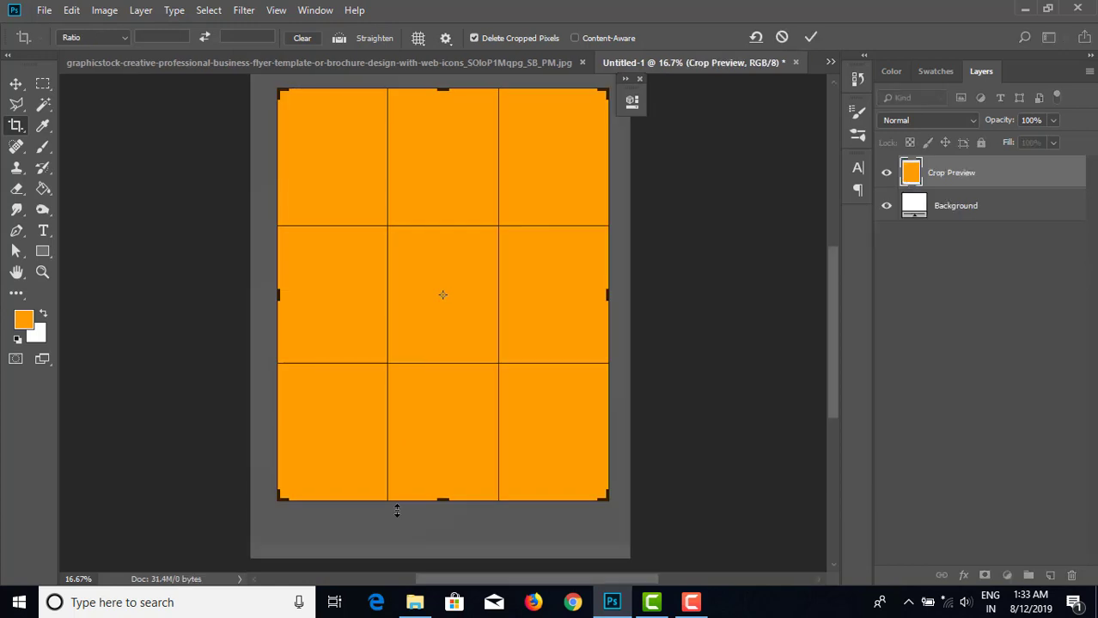
pyautogui.press('Return')
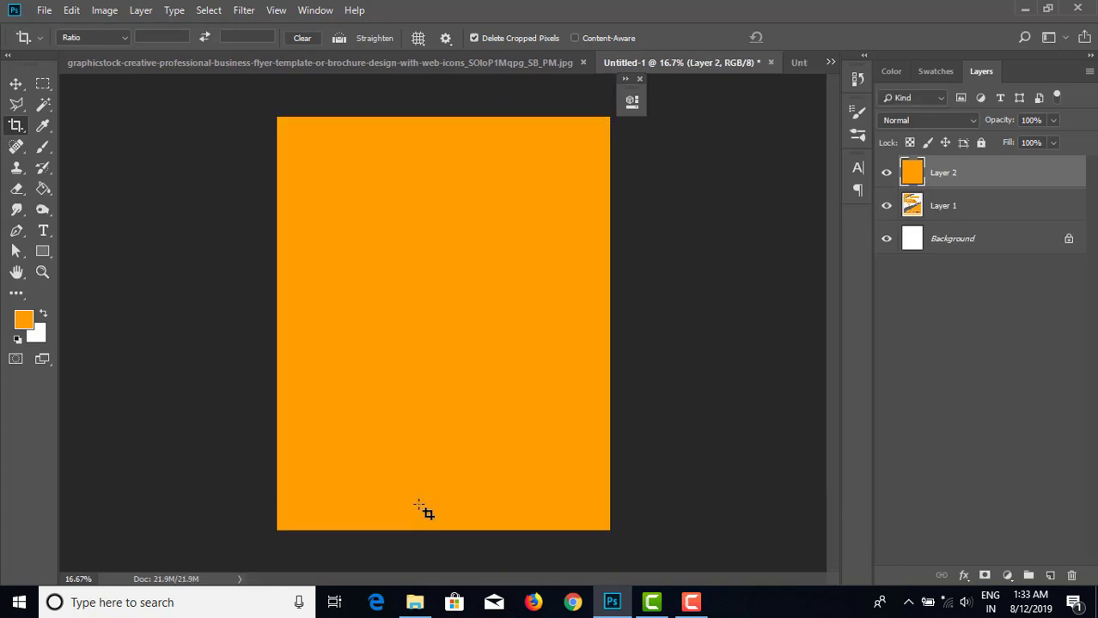
pyautogui.click(887, 174)
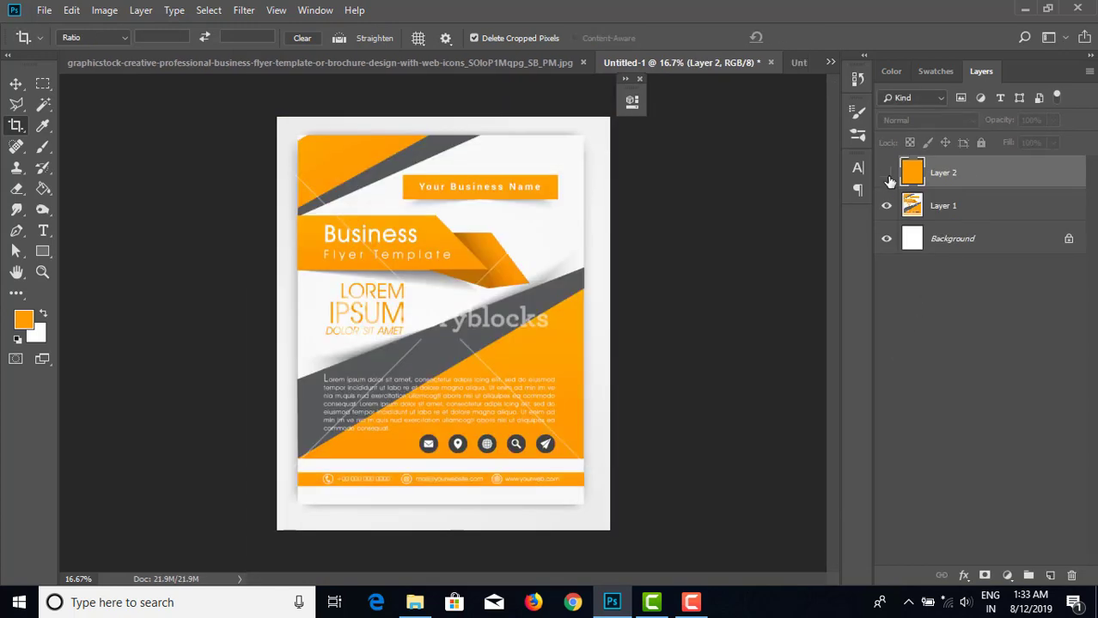
pyautogui.click(886, 174)
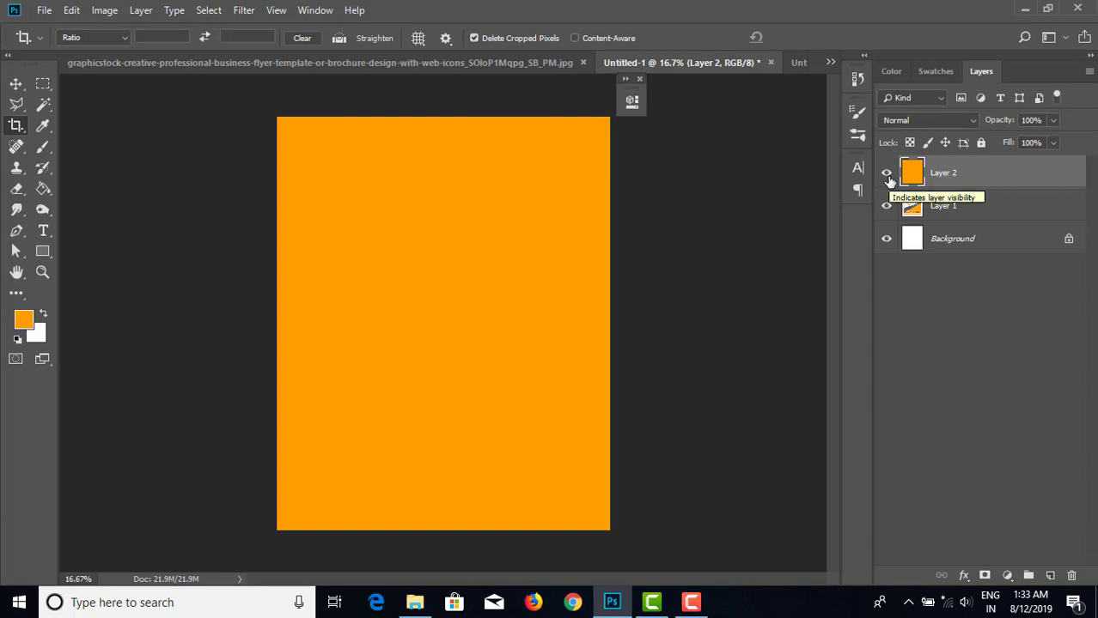
# - Toggle the orange Layer 2's visibility to compare it with the flyer template
pyautogui.click(886, 174)
pyautogui.click(886, 173)
pyautogui.click(886, 173)
pyautogui.click(886, 174)
pyautogui.click(887, 174)
# - Move the flyer's Layer 1 above the orange Layer 2
pyautogui.click(963, 205)
pyautogui.moveTo(966, 206); pyautogui.dragTo(967, 172)
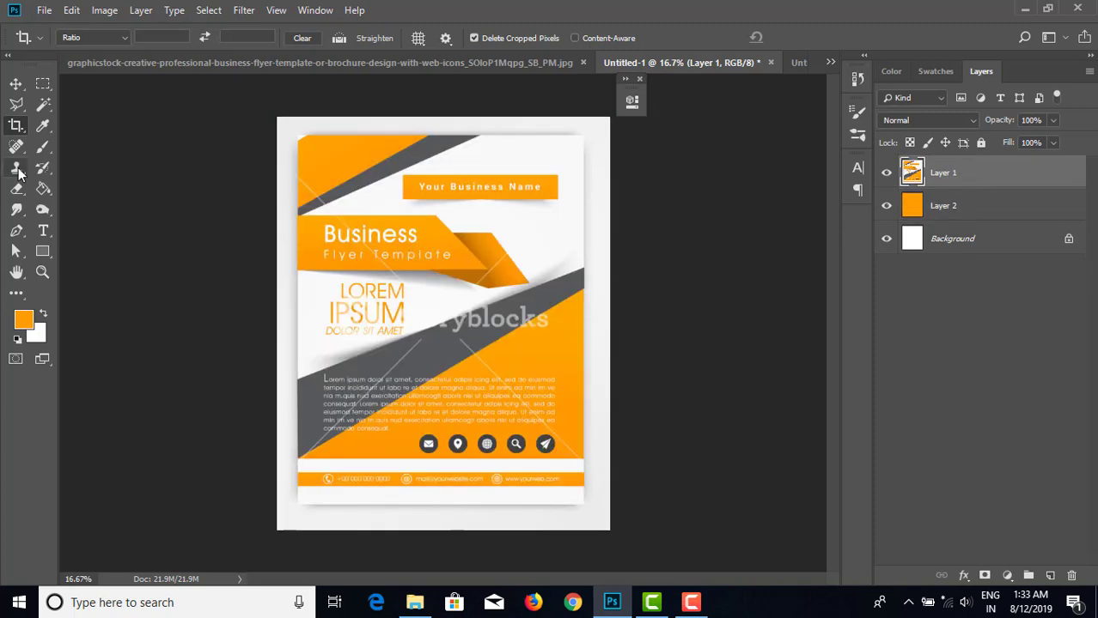
pyautogui.click(16, 230)
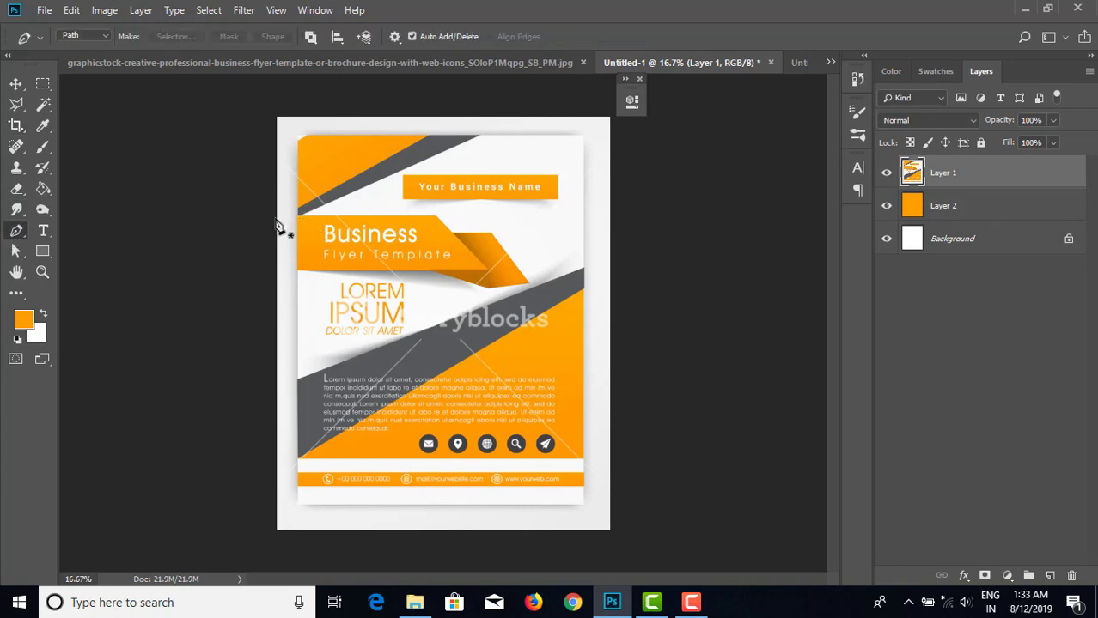
# - Start a pen path from the left edge to the top edge, then discard it to start over
pyautogui.moveTo(275, 218); pyautogui.dragTo(291, 210)
pyautogui.hotkey('ctrl', 'z')
pyautogui.click(273, 219)
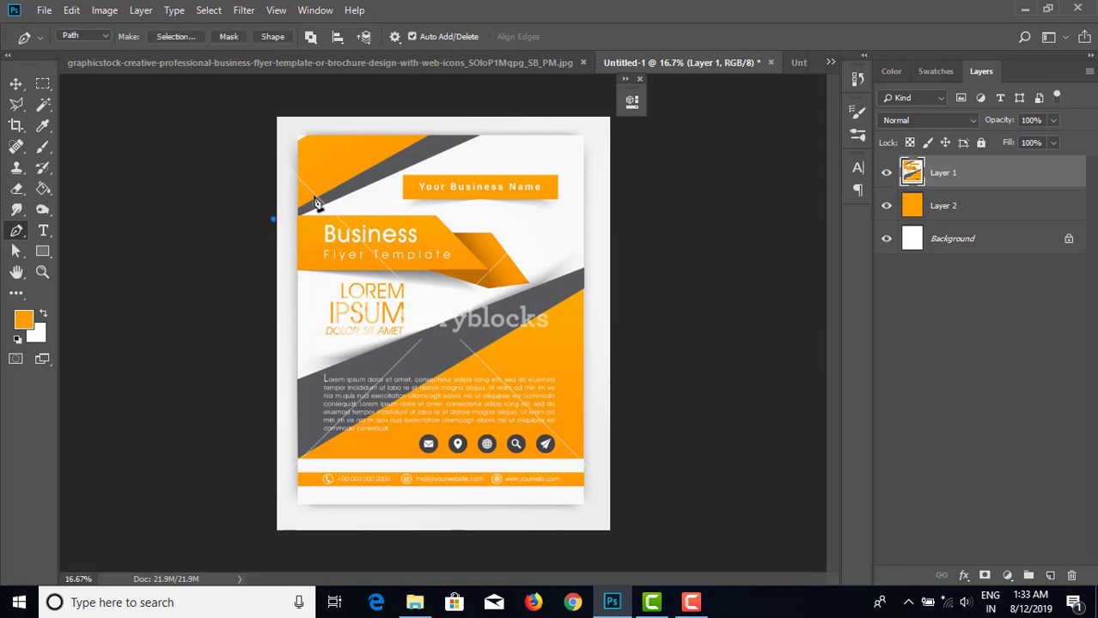
pyautogui.click(455, 113)
pyautogui.moveTo(456, 113); pyautogui.dragTo(466, 115)
pyautogui.press('BackSpace')
pyautogui.click(464, 112)
pyautogui.press('Escape')
# - Trace a closed path along the diagonal band, top-right corner, right edge and bottom
pyautogui.click(276, 218)
pyautogui.click(444, 119)
pyautogui.click(609, 117)
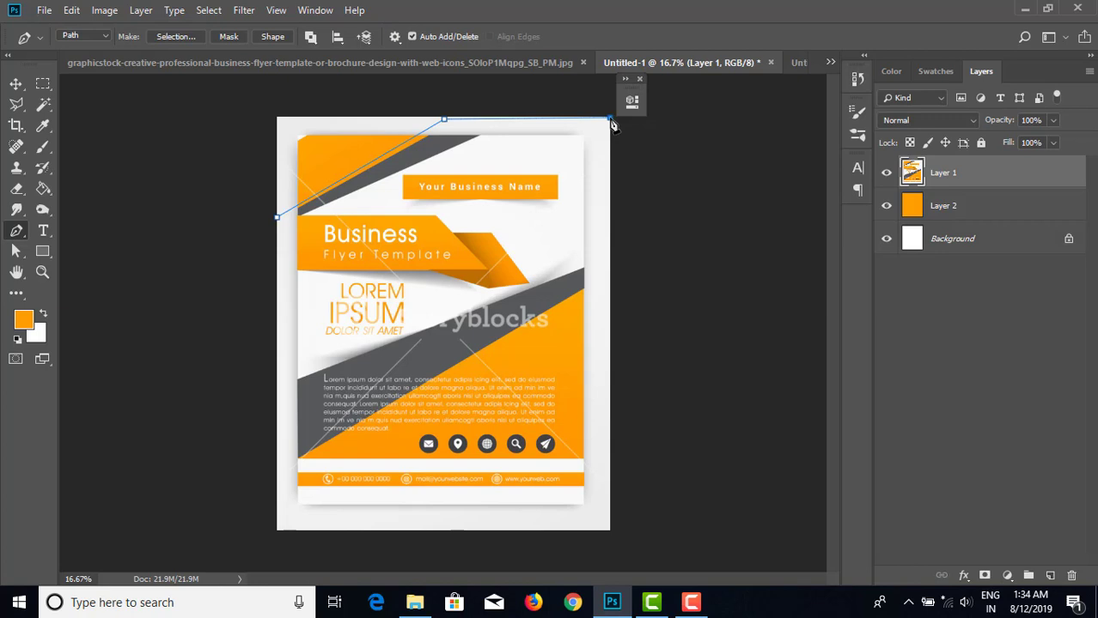
pyautogui.click(607, 457)
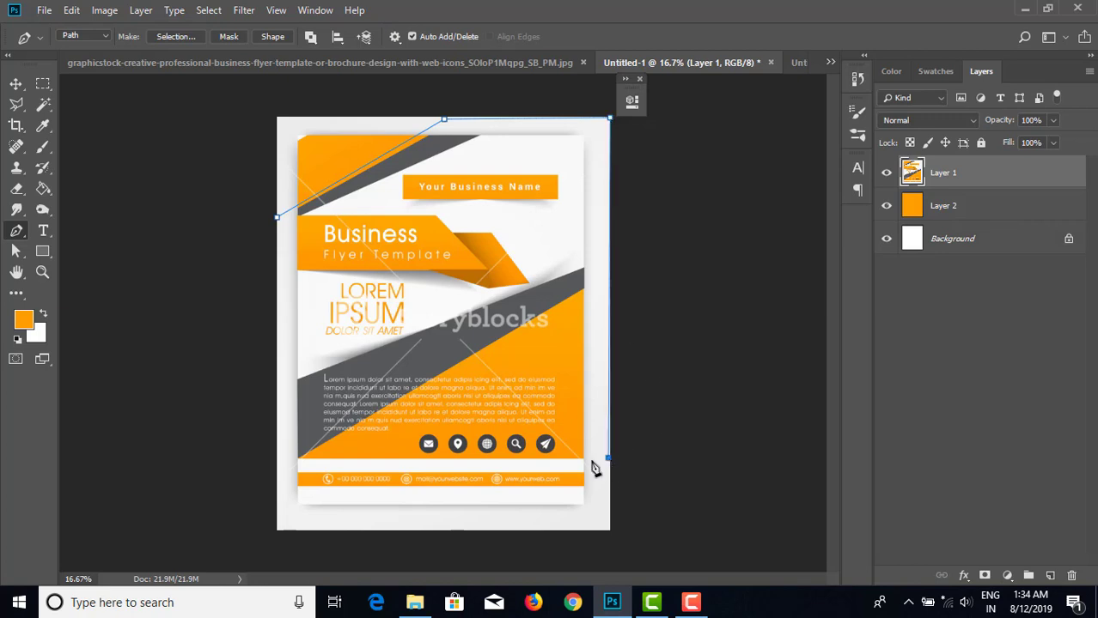
pyautogui.click(276, 464)
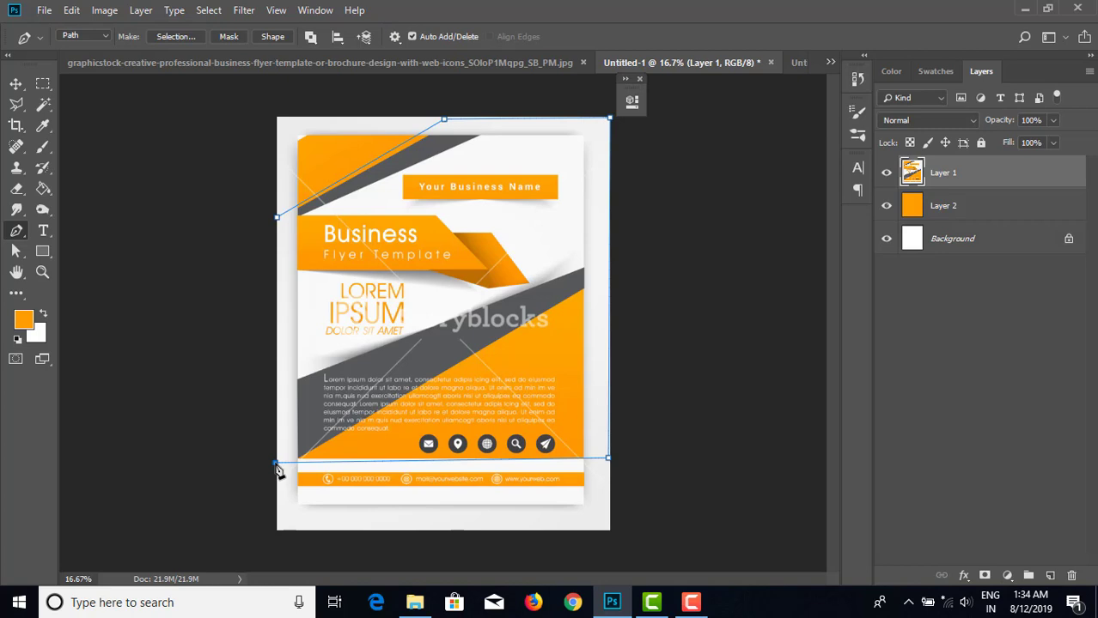
pyautogui.hotkey('ctrl', 'z')
pyautogui.click(274, 459)
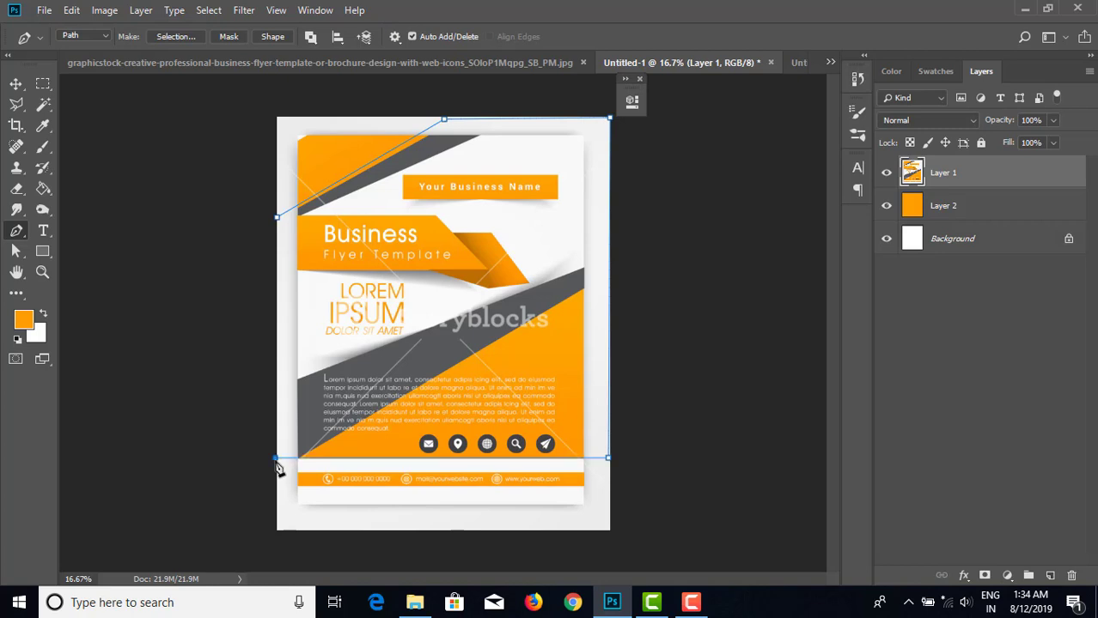
pyautogui.click(277, 219)
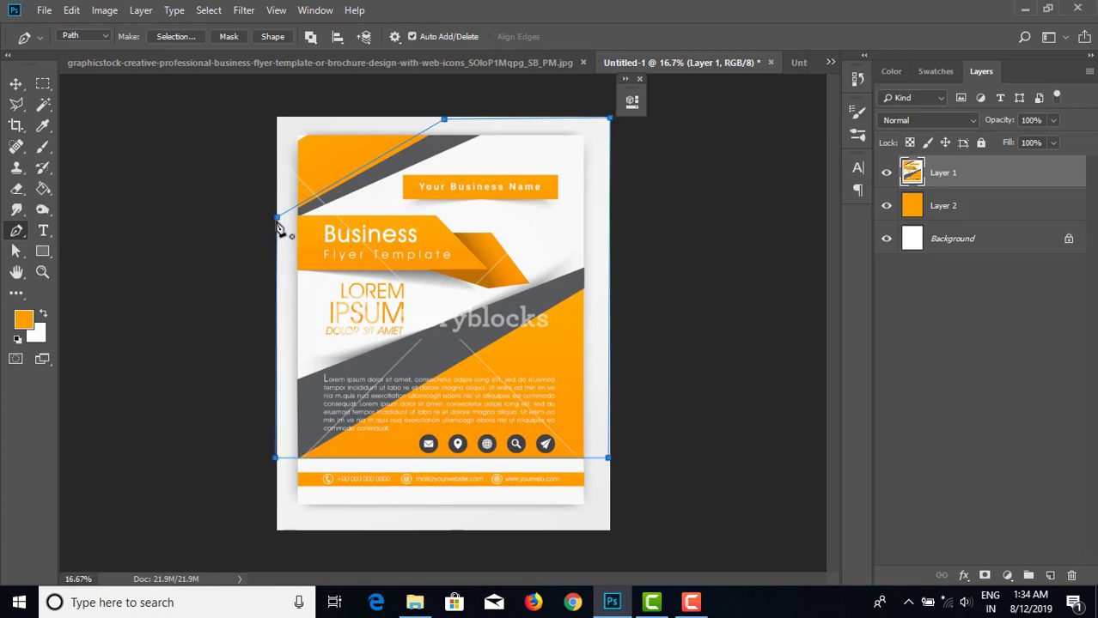
# - Convert the drawn pen path into a selection
pyautogui.rightClick(392, 245)
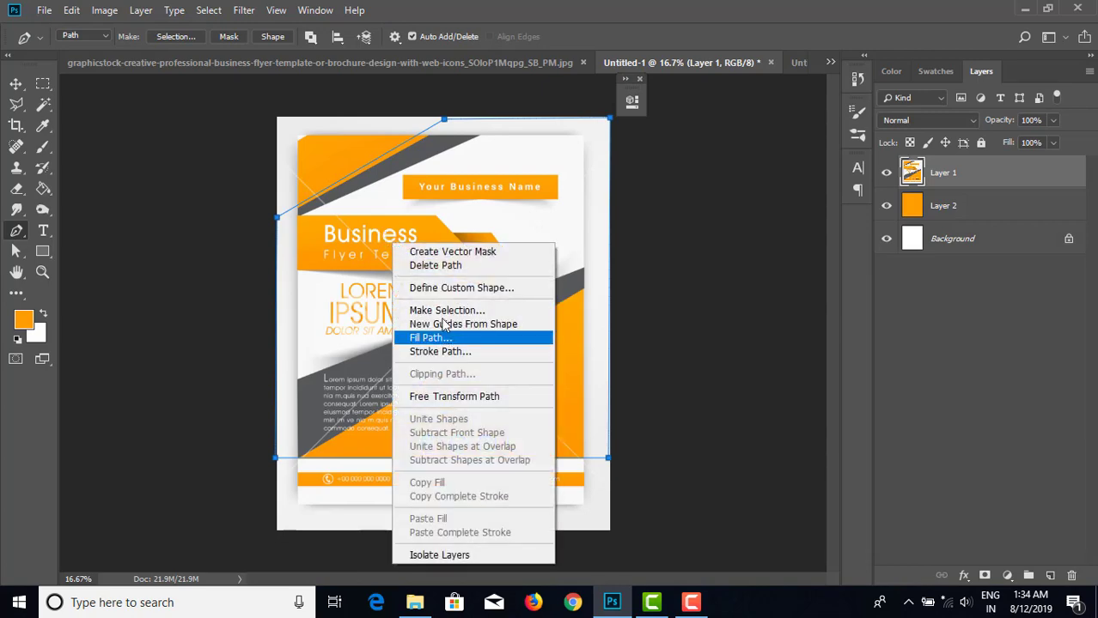
pyautogui.click(440, 309)
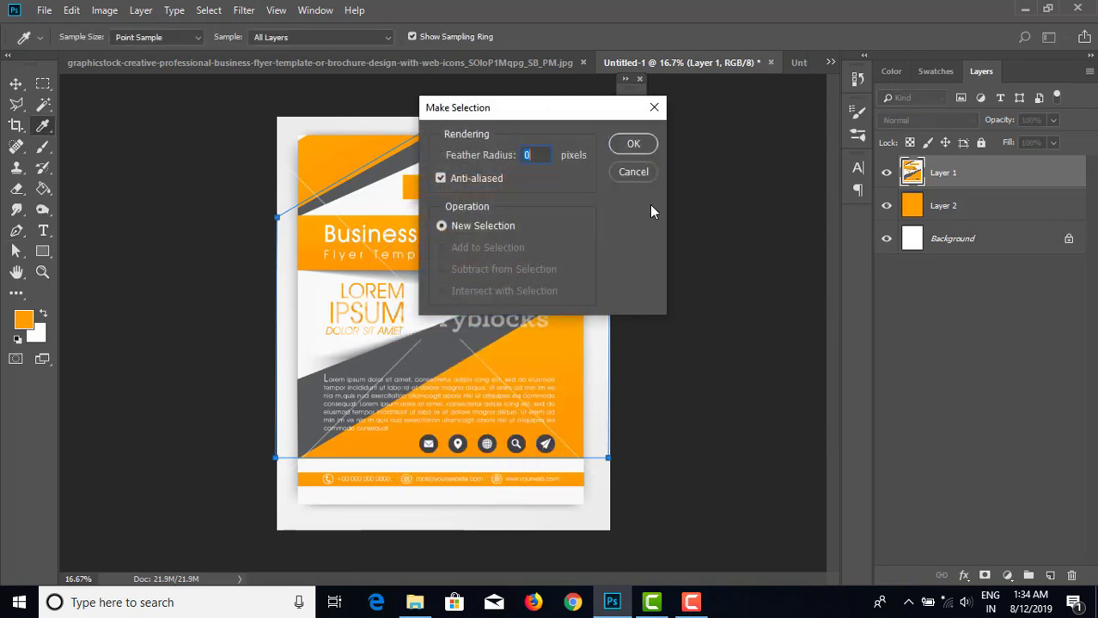
pyautogui.click(633, 144)
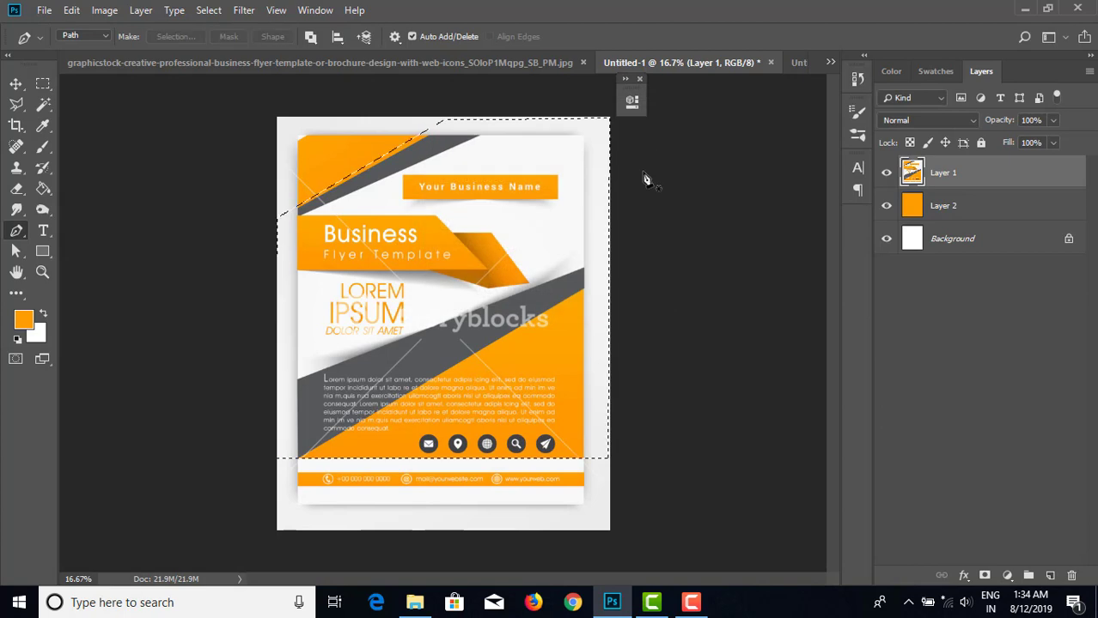
# - Fill the selection with dark grey 58595b on a new Layer 3 above Layer 2, then deselect
pyautogui.click(24, 323)
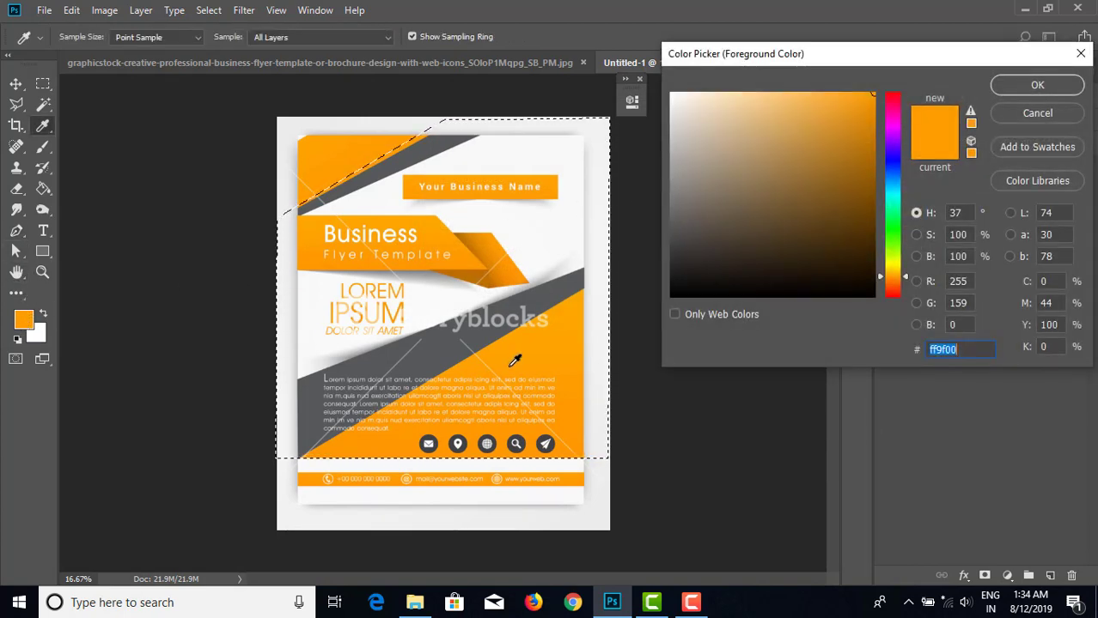
pyautogui.click(445, 343)
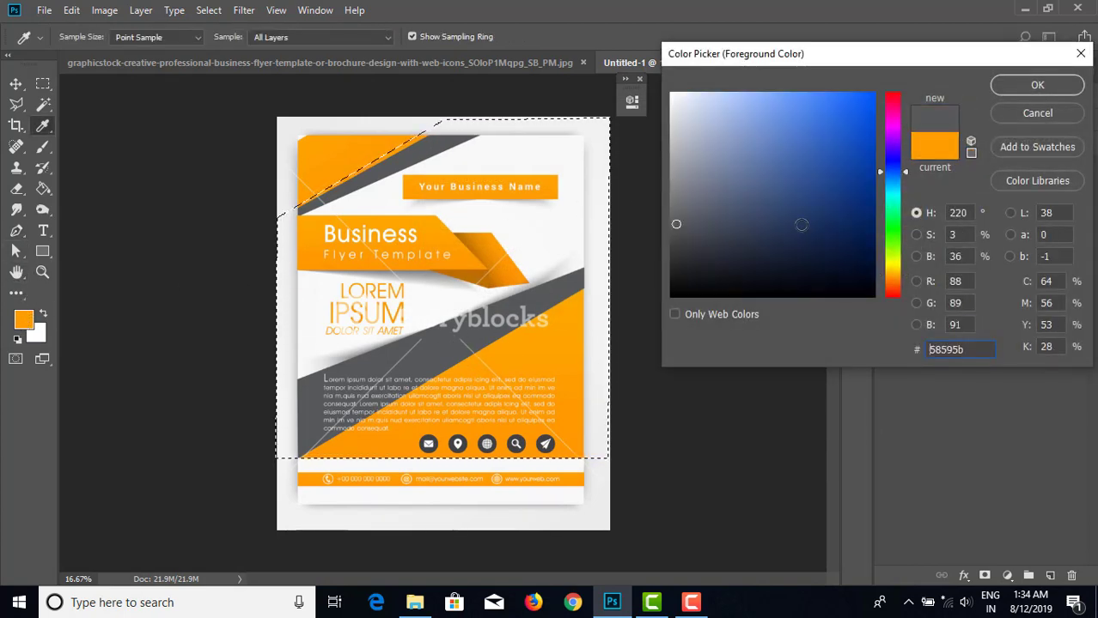
pyautogui.click(1000, 87)
pyautogui.click(42, 190)
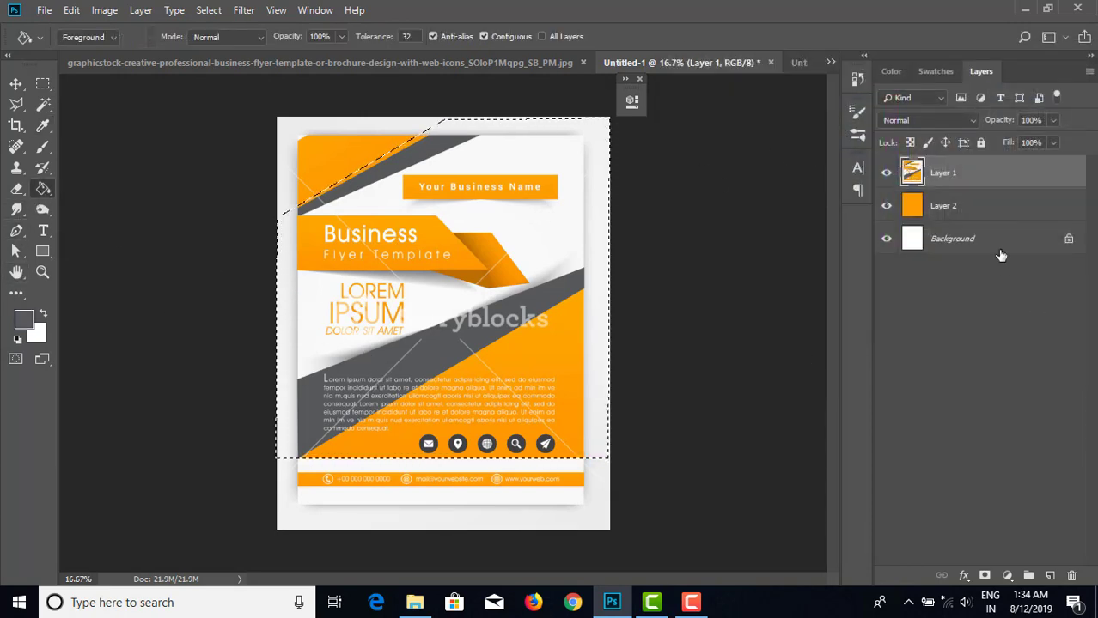
pyautogui.click(987, 210)
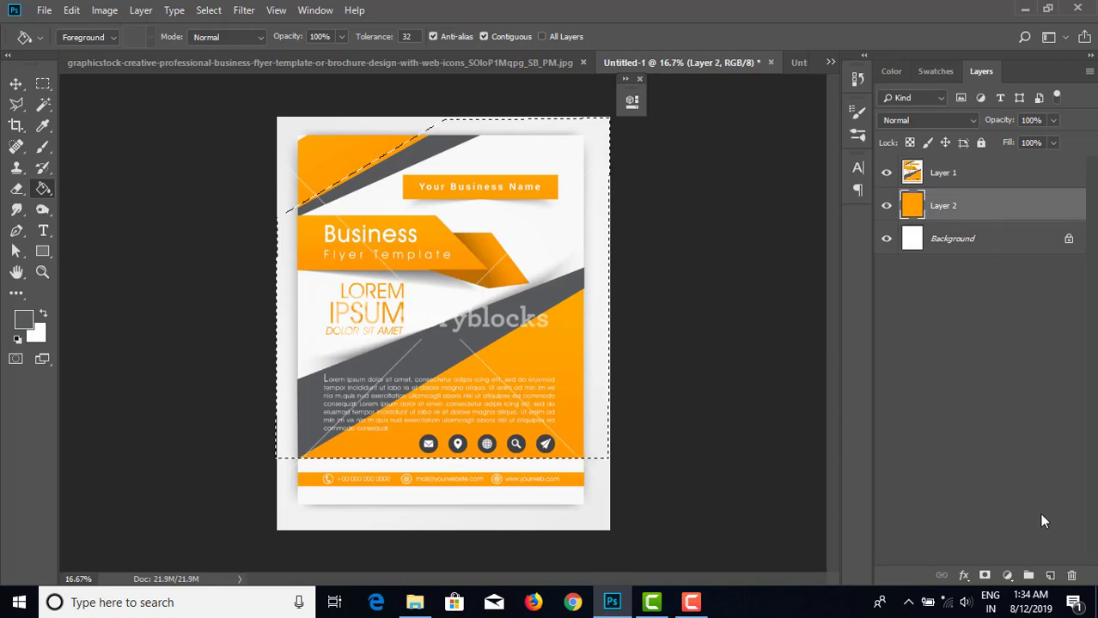
pyautogui.click(1049, 575)
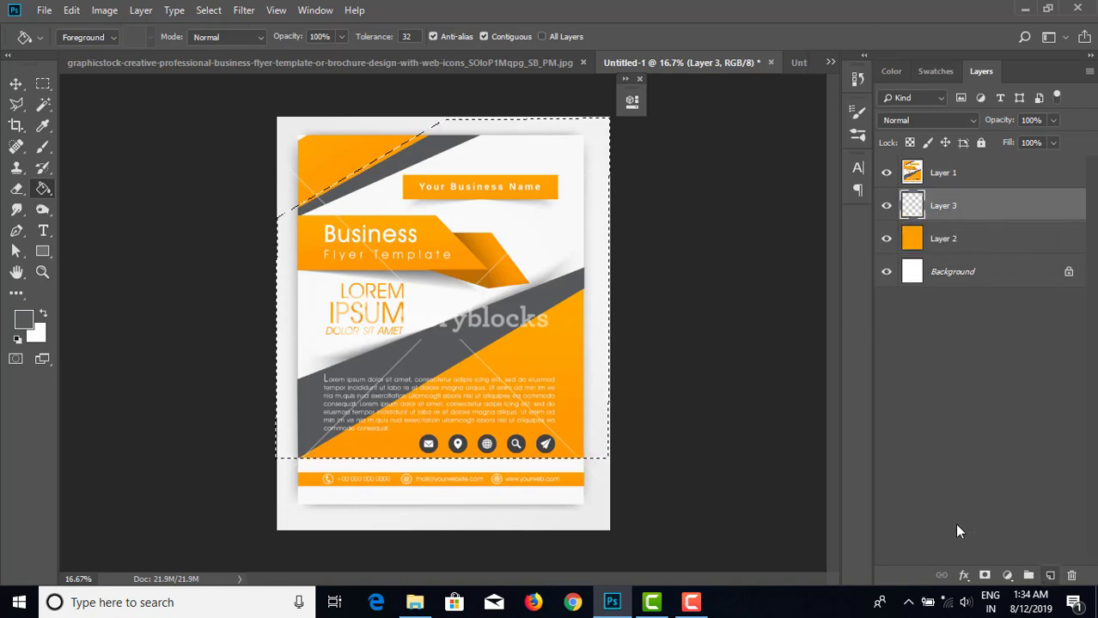
pyautogui.click(492, 356)
pyautogui.hotkey('ctrl', 'd')
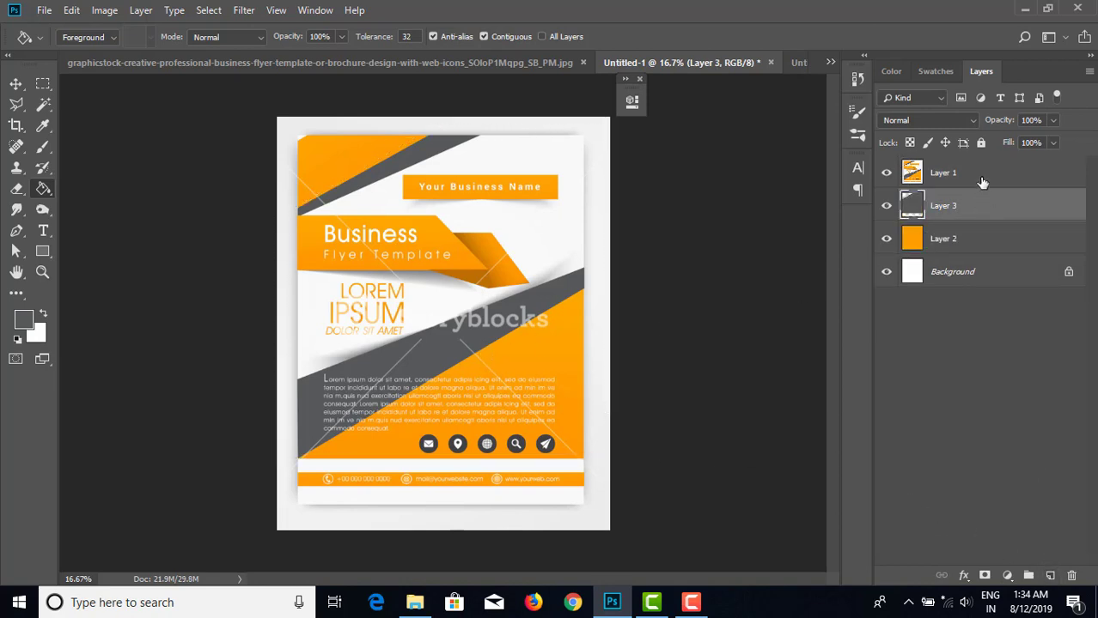
# - Toggle the flyer template off and on to compare it with the grey shape
pyautogui.click(888, 174)
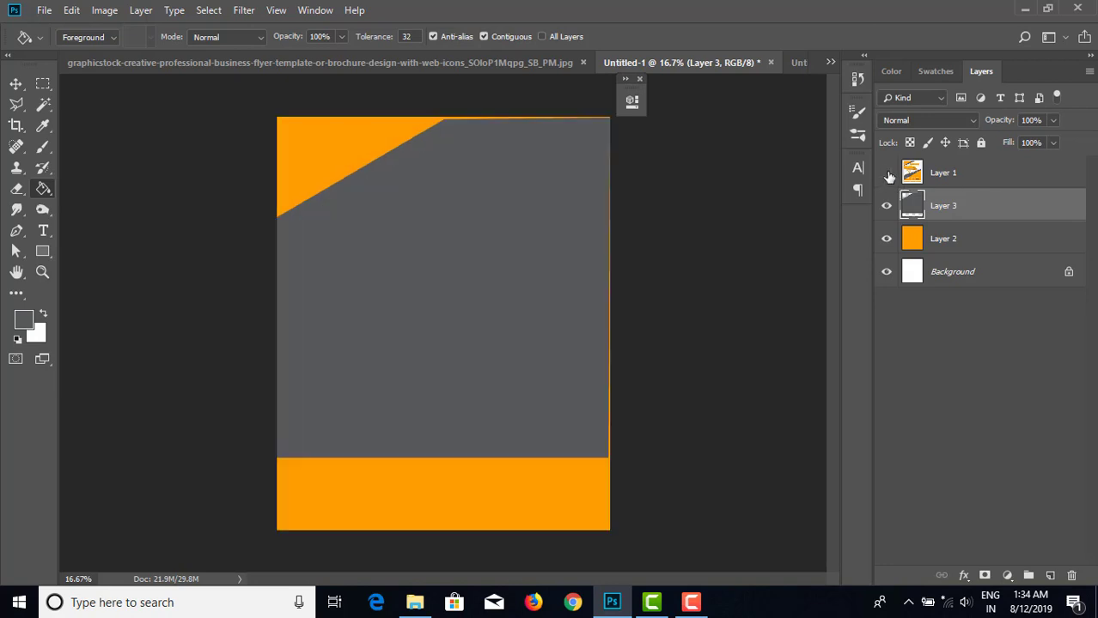
pyautogui.click(888, 174)
pyautogui.click(889, 175)
# - Scale the grey shape to about 101.89% and show the template again
pyautogui.click(16, 83)
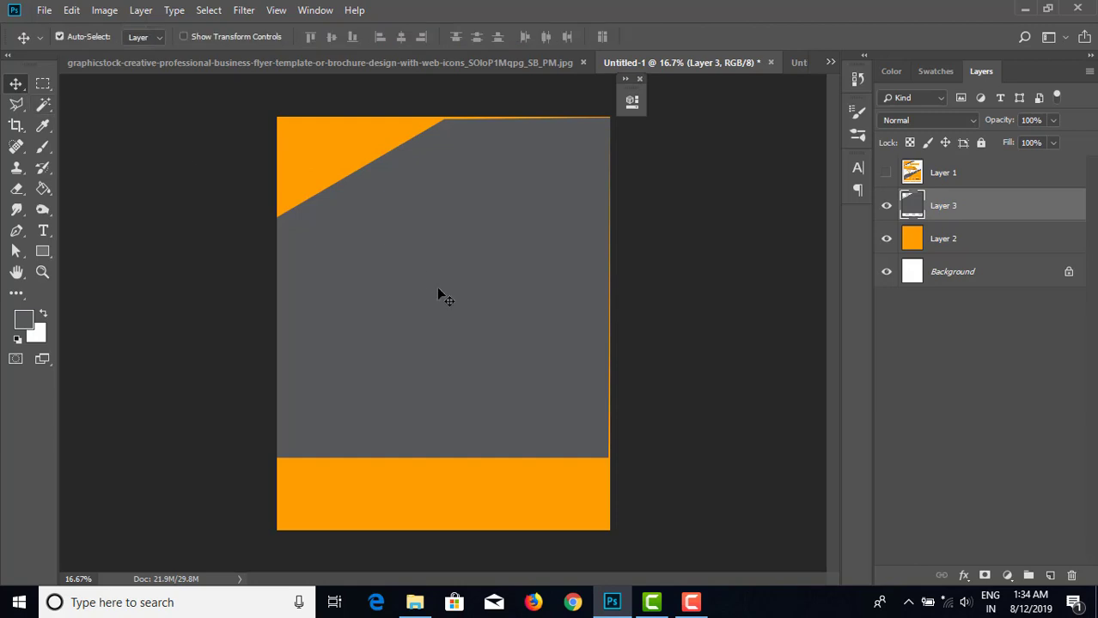
pyautogui.hotkey('ctrl', 't')
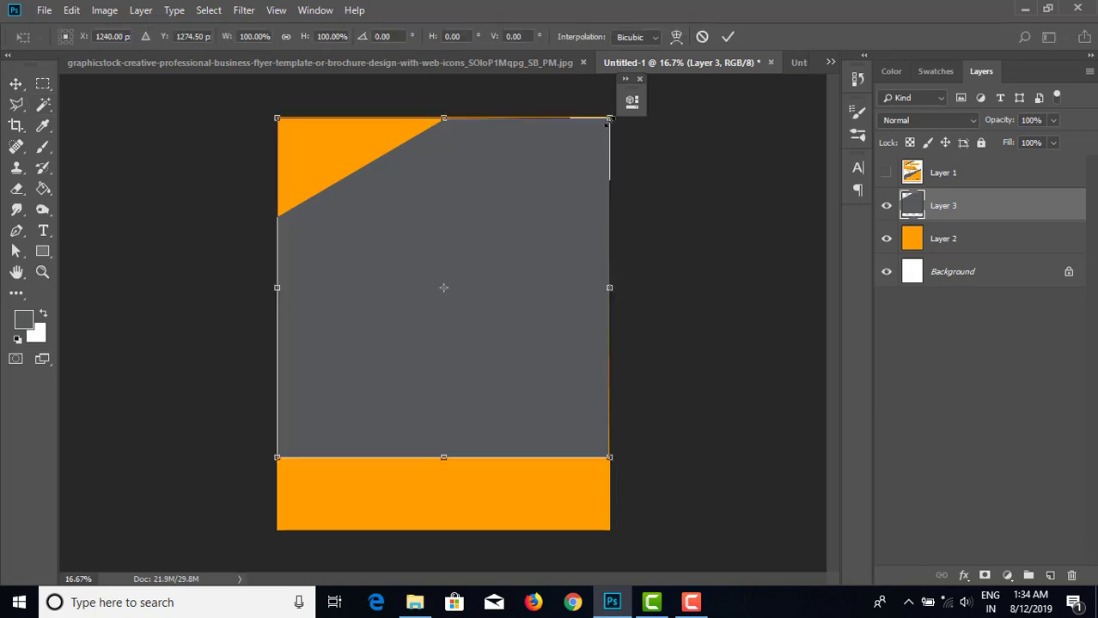
pyautogui.moveTo(609, 117); pyautogui.dragTo(612, 114)
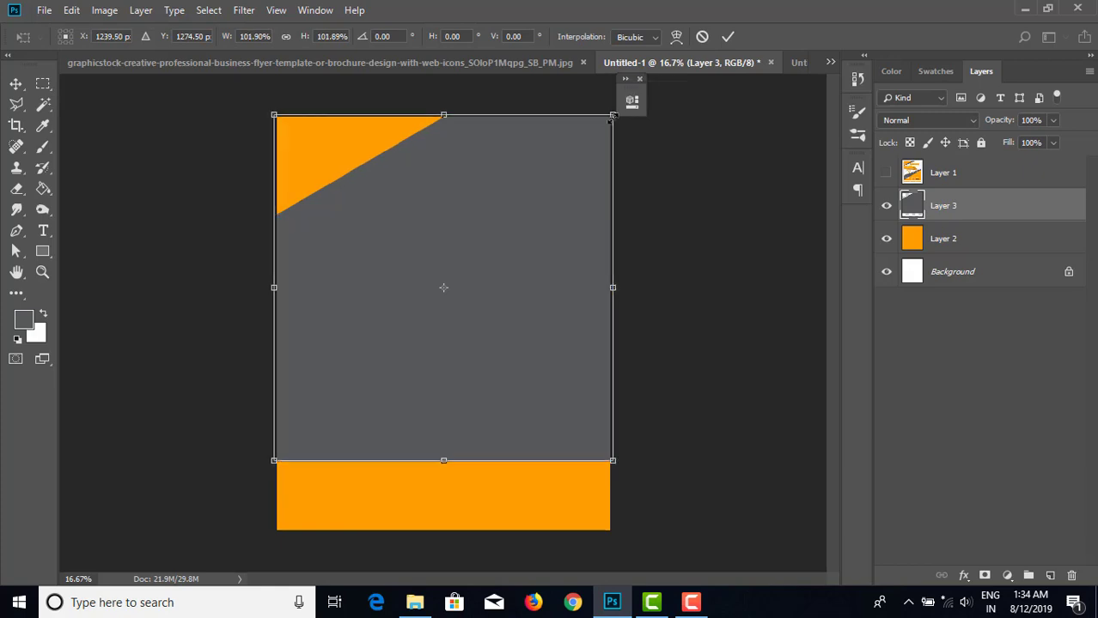
pyautogui.press('Return')
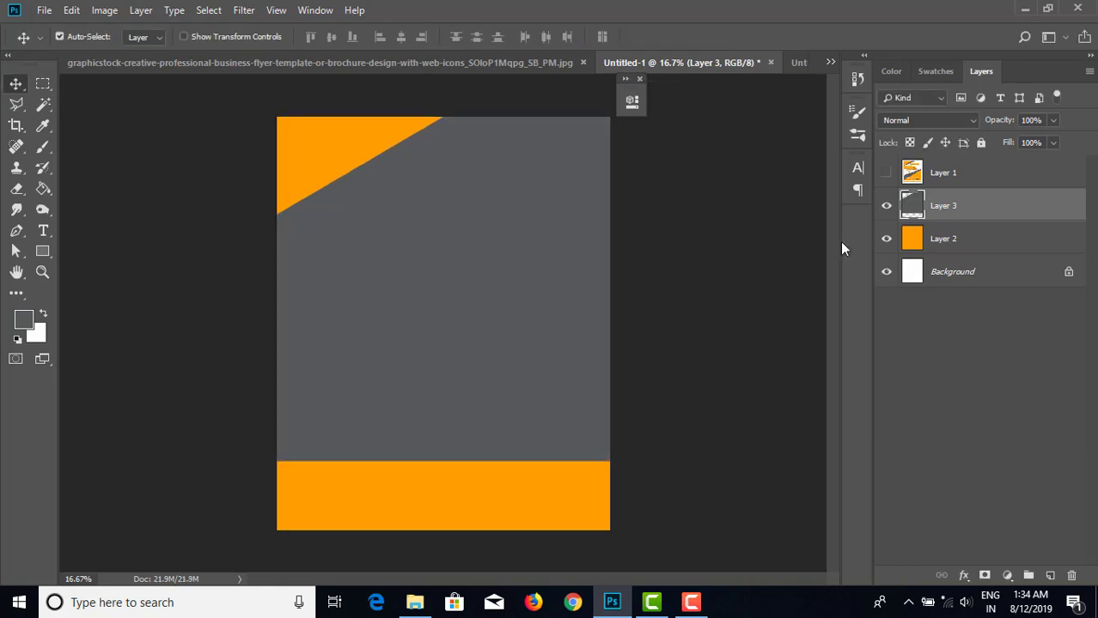
pyautogui.click(886, 173)
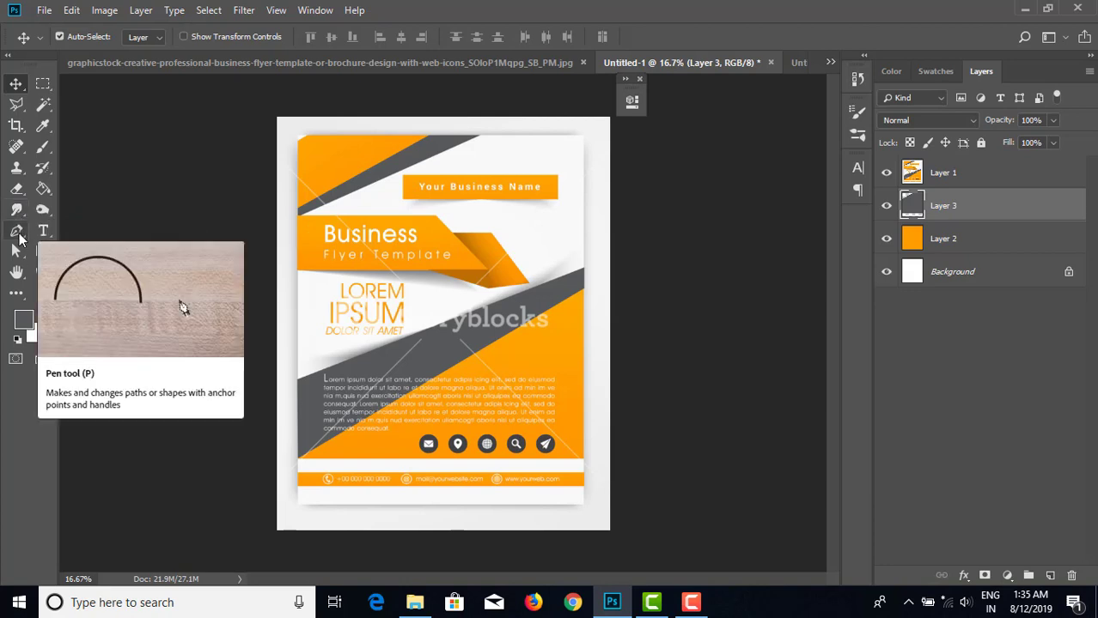
# - Draw a closed Pen path through the left edge, top edge, top-right corner and right edge
pyautogui.click(19, 237)
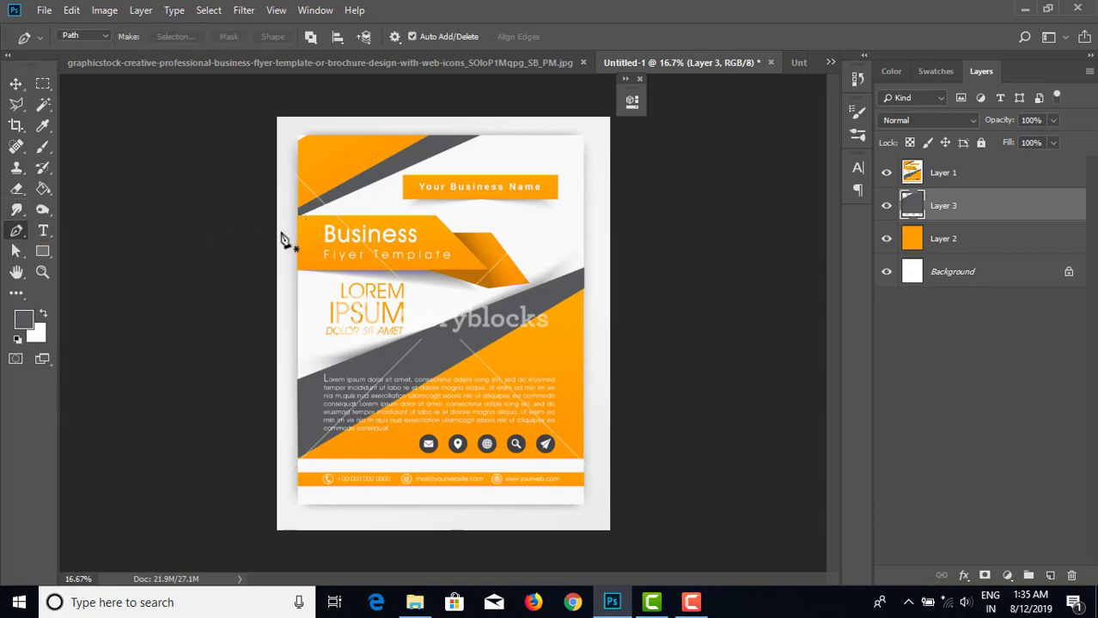
pyautogui.click(275, 231)
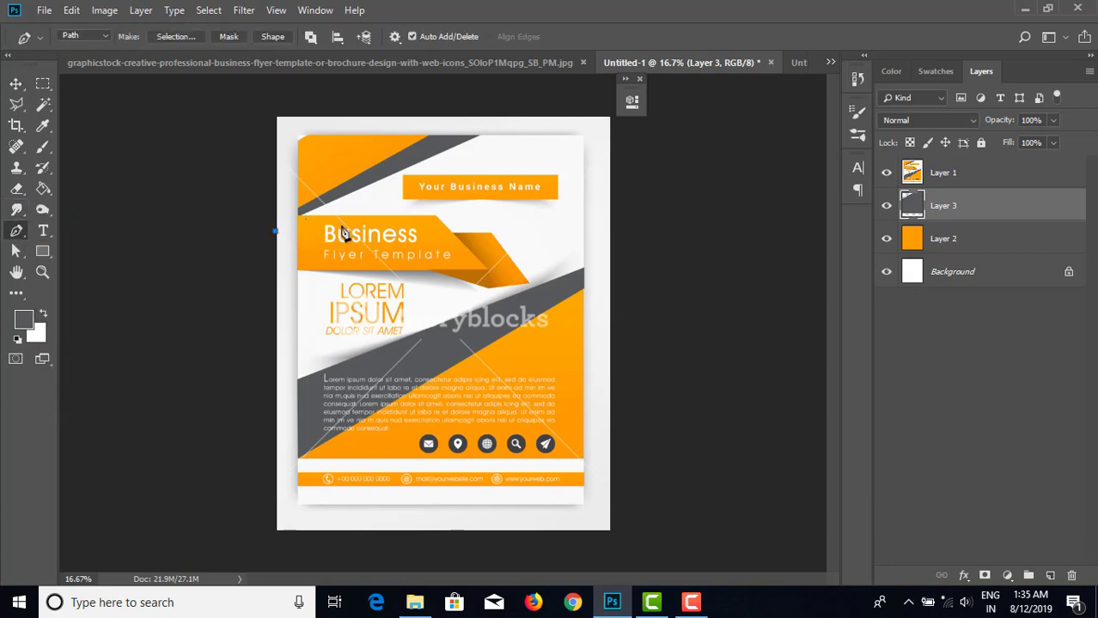
pyautogui.hotkey('ctrl', 'z')
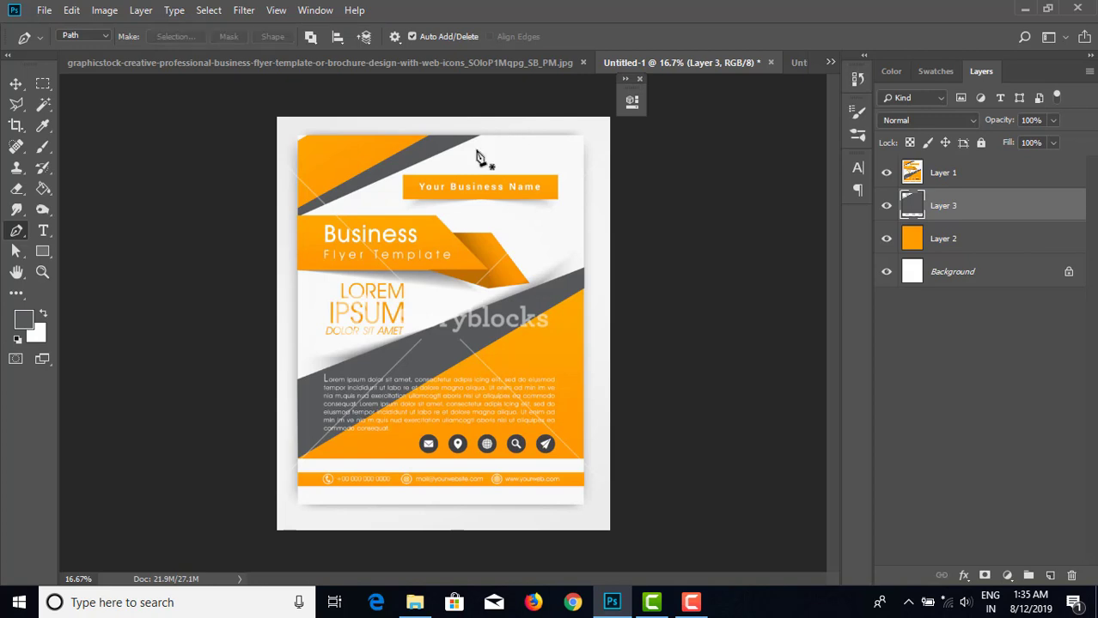
pyautogui.click(276, 228)
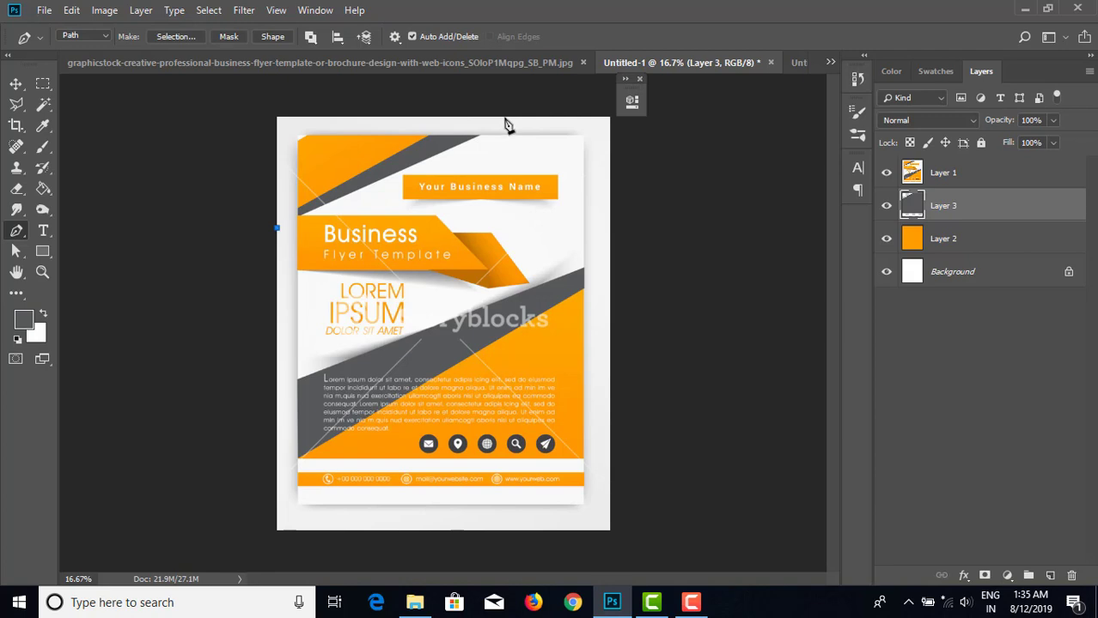
pyautogui.click(509, 119)
pyautogui.hotkey('ctrl', 'z')
pyautogui.click(516, 119)
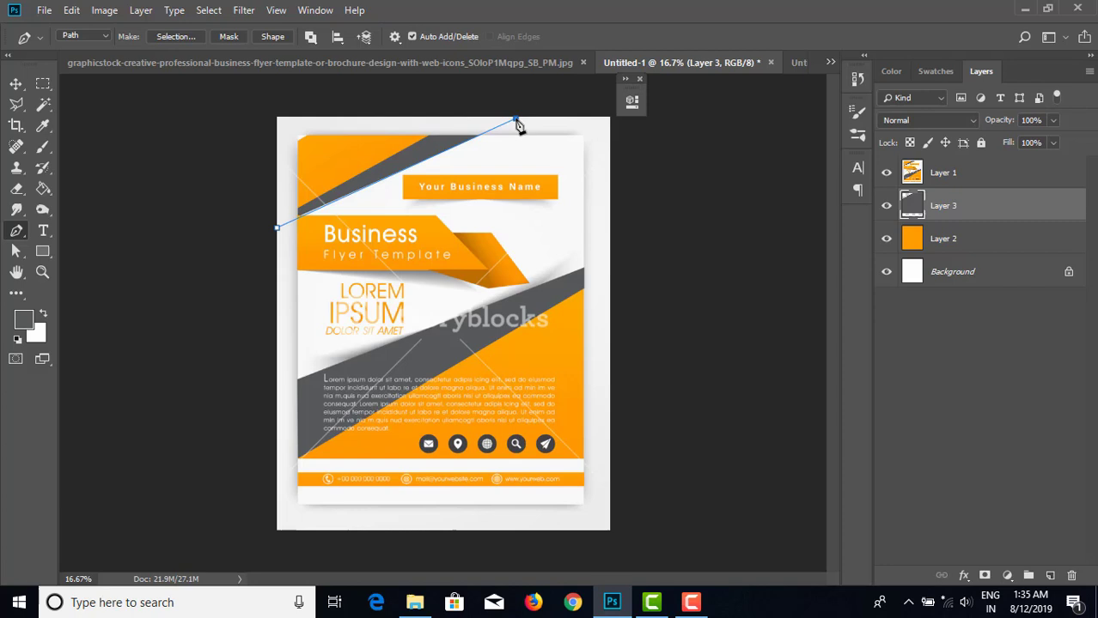
pyautogui.click(609, 118)
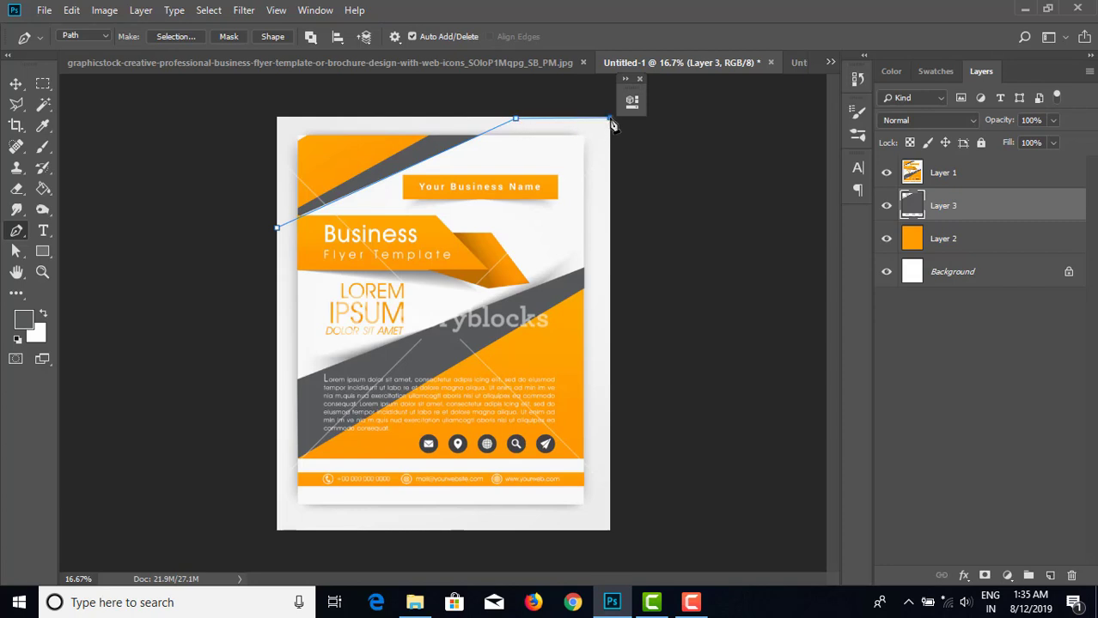
pyautogui.click(609, 261)
pyautogui.click(277, 231)
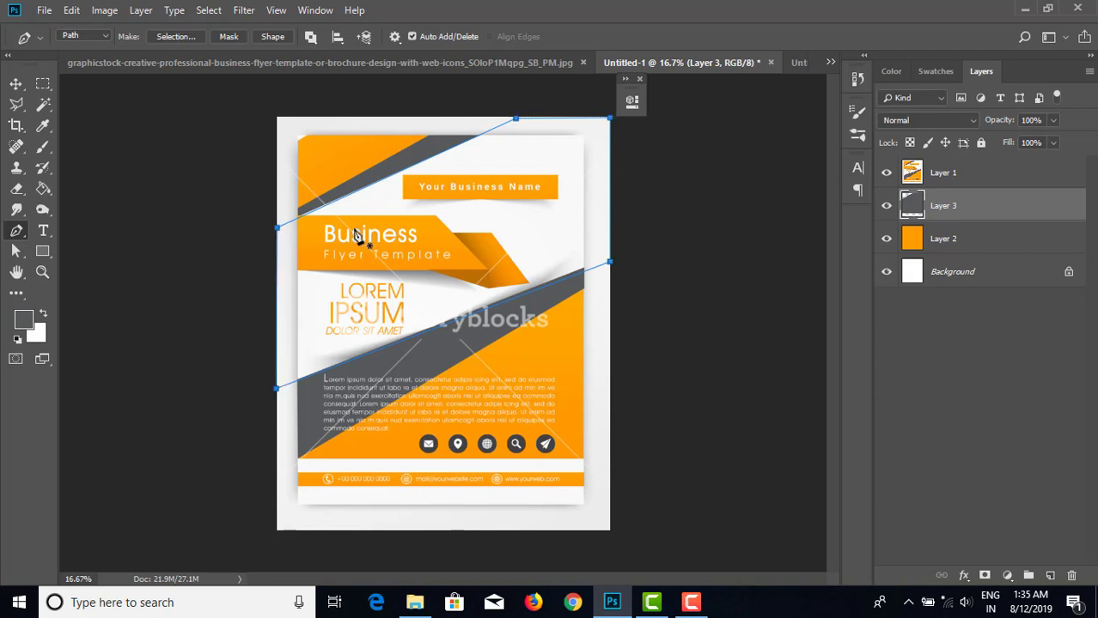
# - Turn the band path into a selection and fill it with white
pyautogui.rightClick(423, 198)
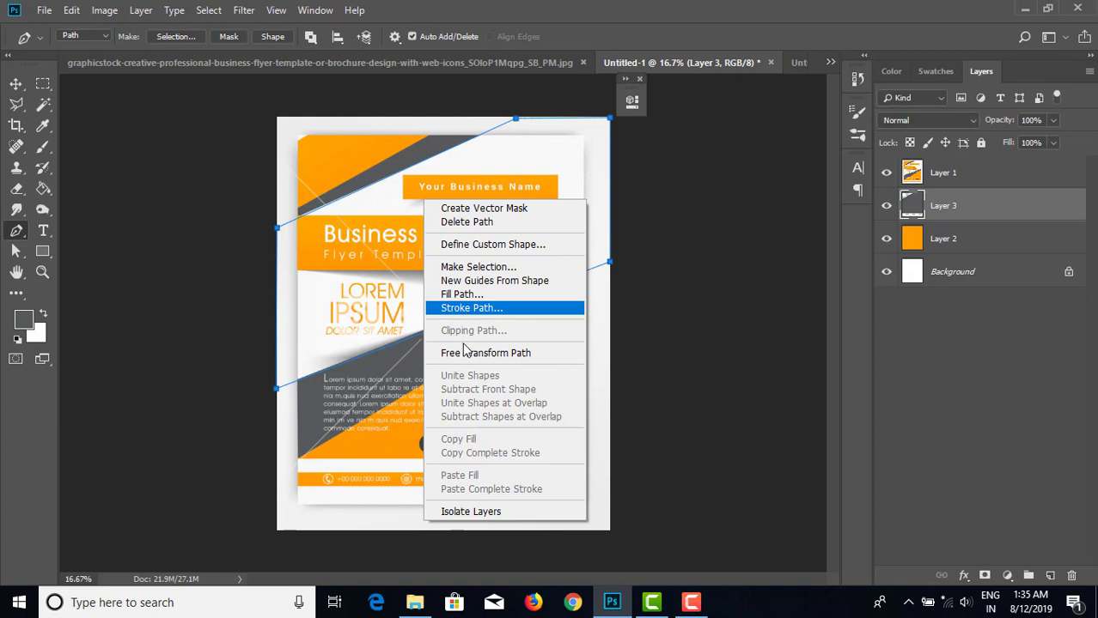
pyautogui.click(473, 268)
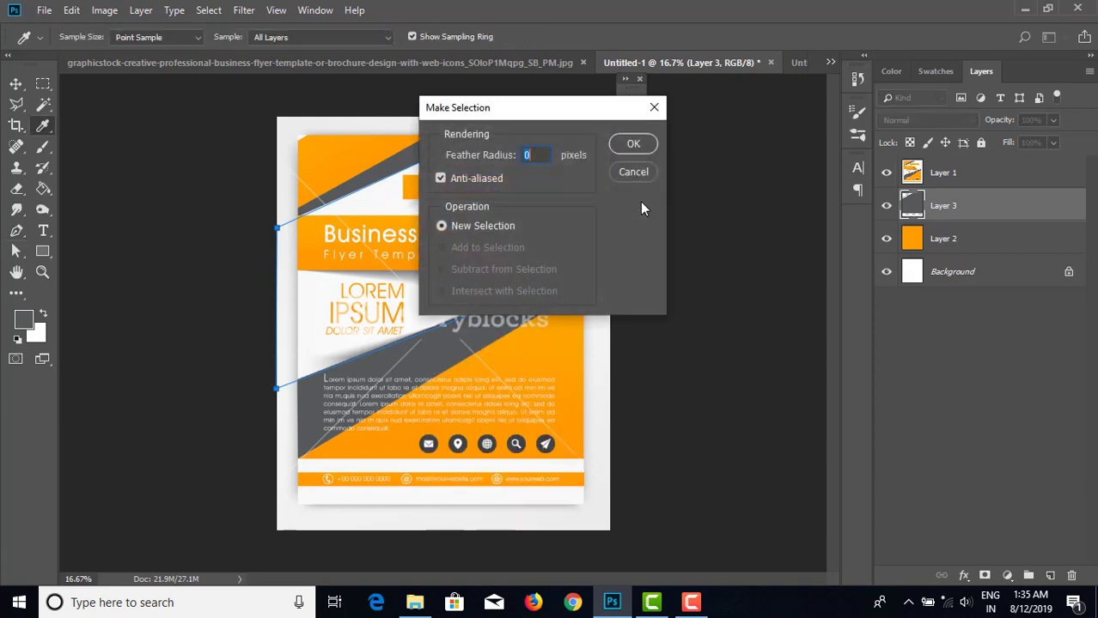
pyautogui.click(633, 144)
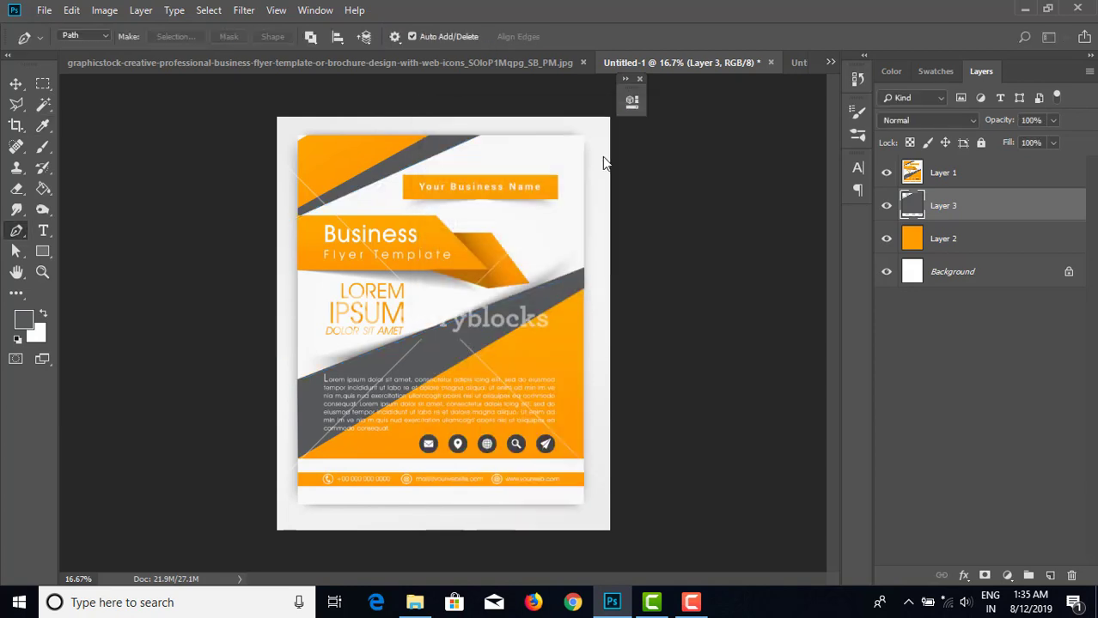
pyautogui.click(44, 189)
pyautogui.click(44, 312)
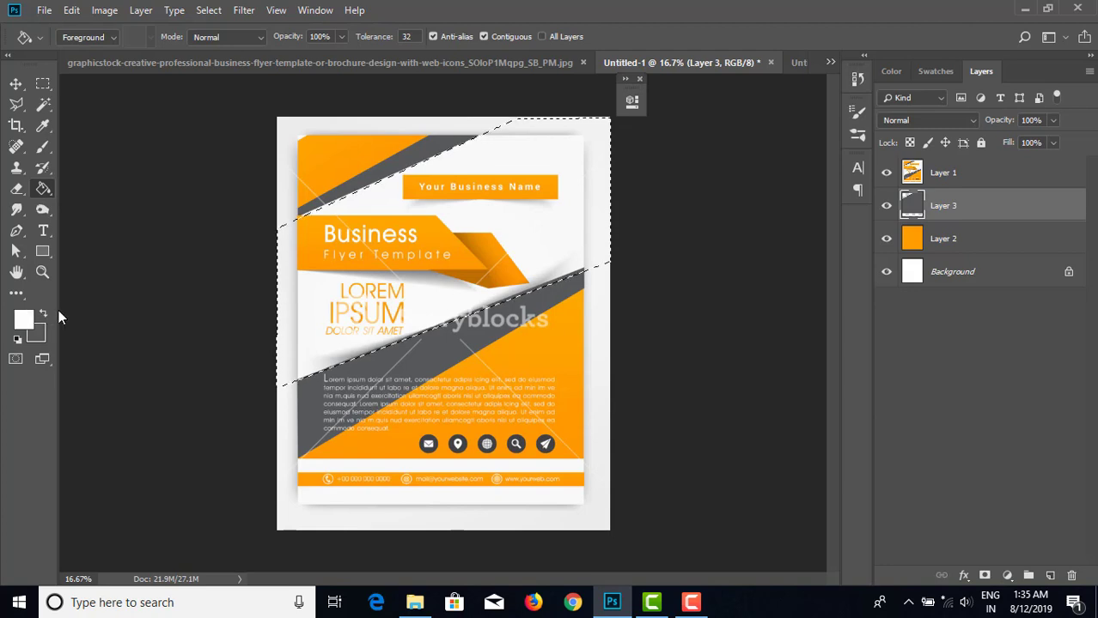
pyautogui.click(337, 300)
# - Add a new layer, hide the template, and stretch the white band slightly past the edges
pyautogui.click(1050, 575)
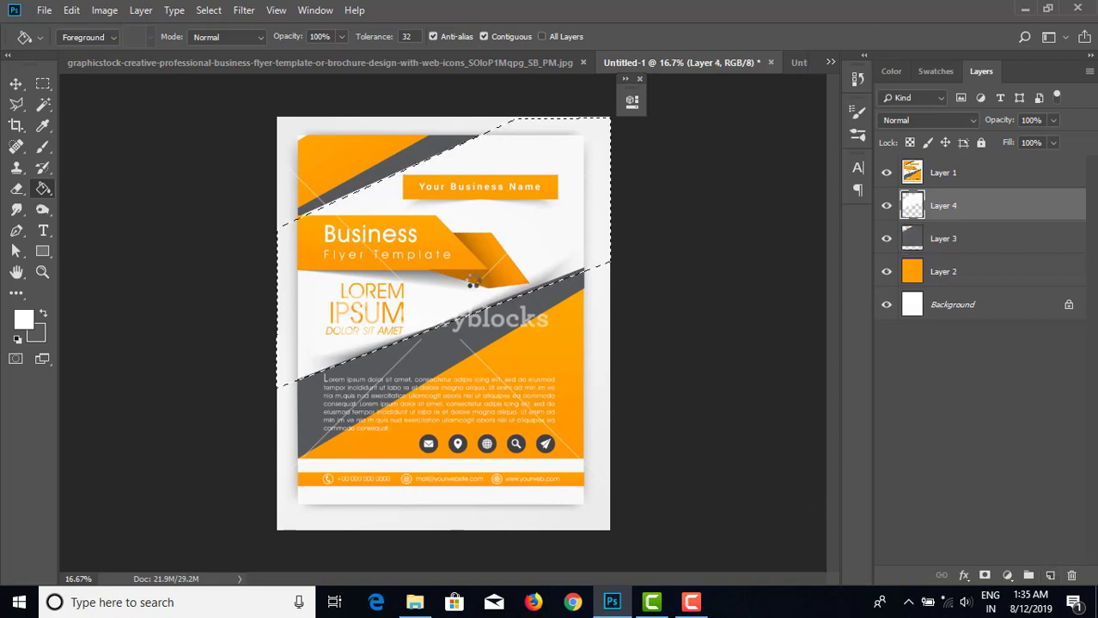
pyautogui.hotkey('ctrl', 'd')
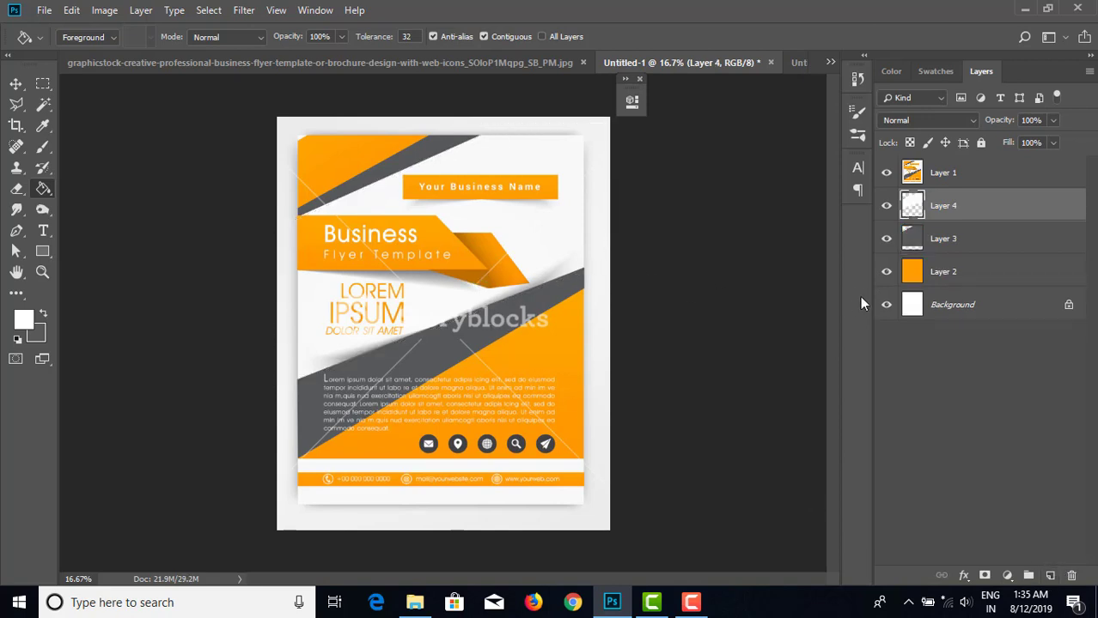
pyautogui.click(887, 174)
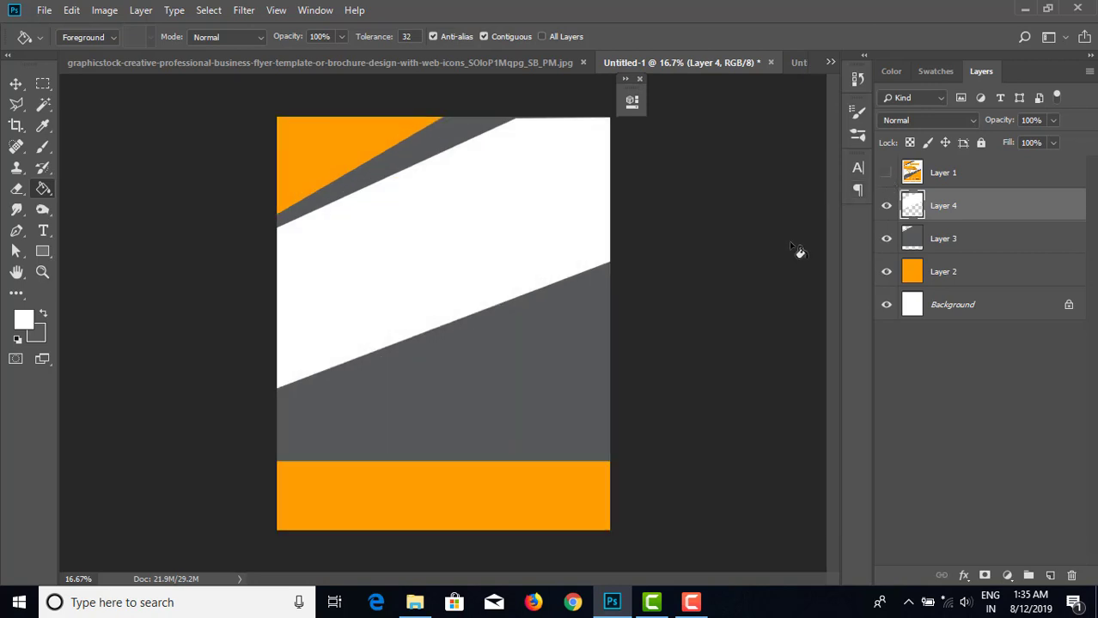
pyautogui.click(16, 84)
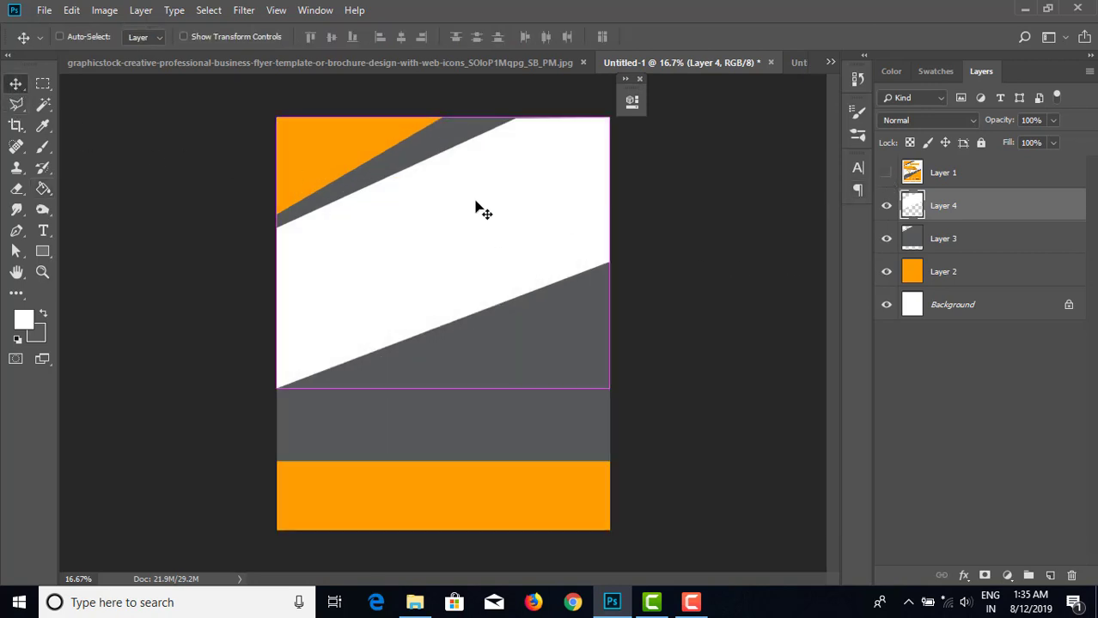
pyautogui.hotkey('ctrl', 't')
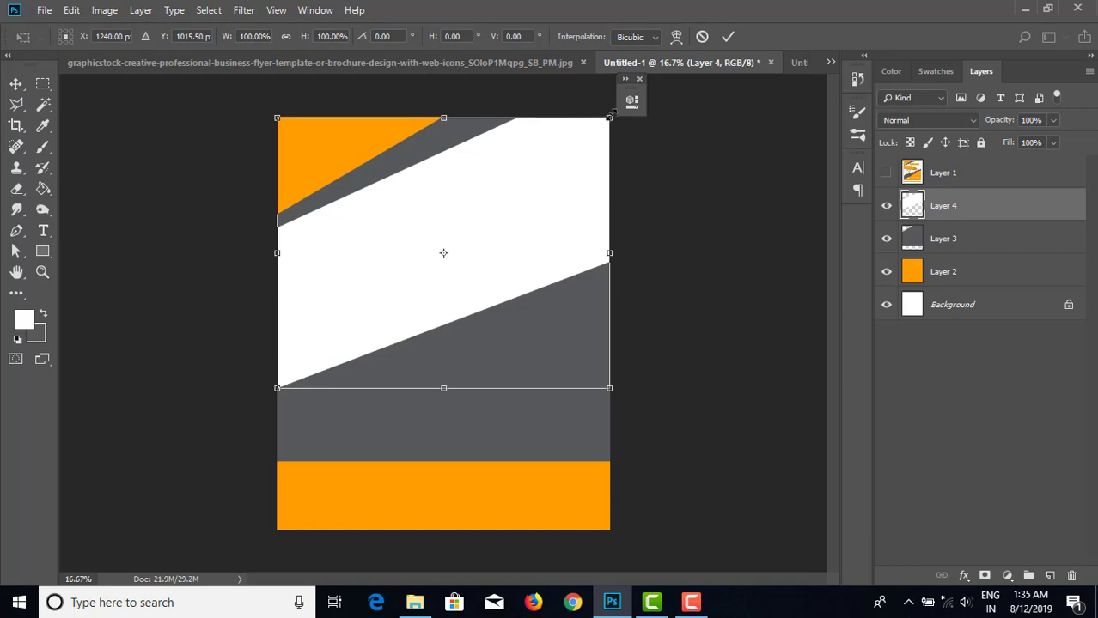
pyautogui.moveTo(611, 113); pyautogui.dragTo(613, 112)
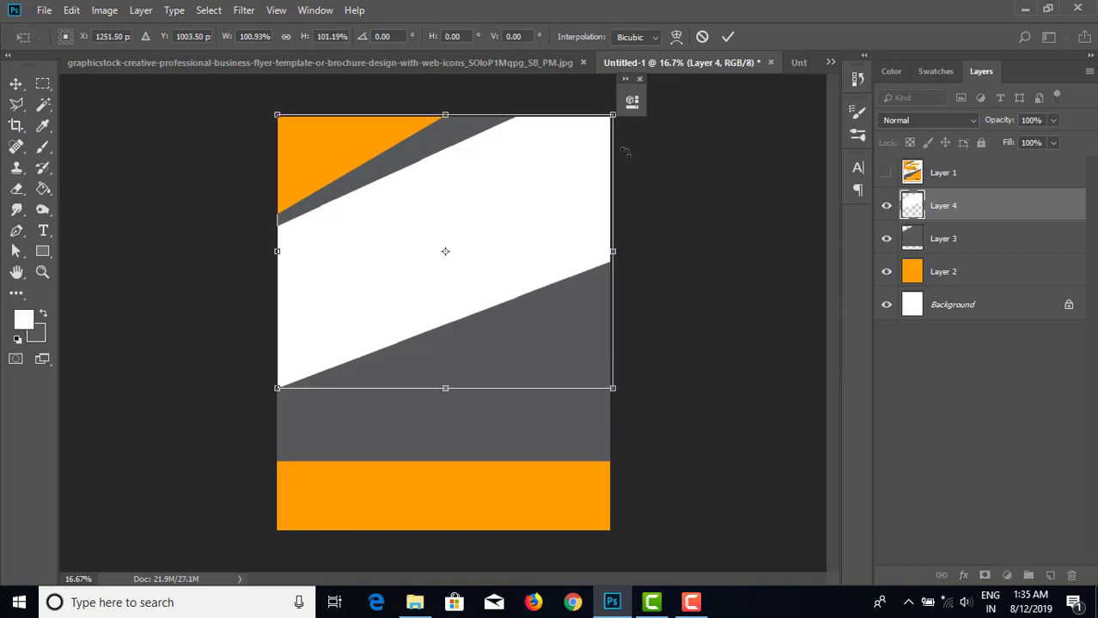
# - Apply the white band stretch and compare against the template, leaving the template hidden
pyautogui.press('Return')
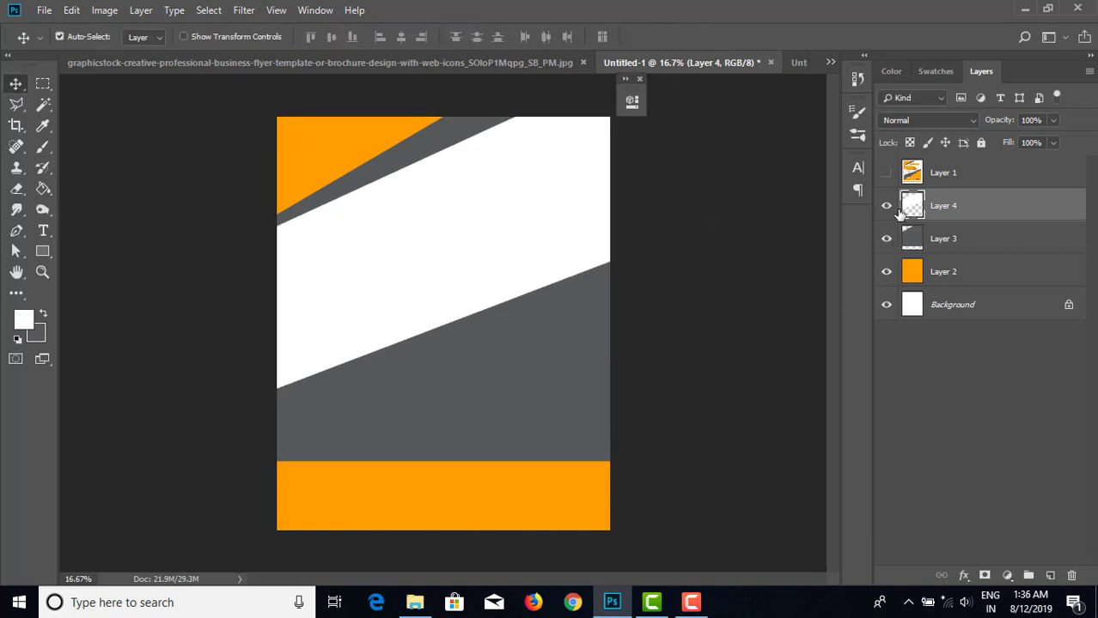
pyautogui.click(887, 173)
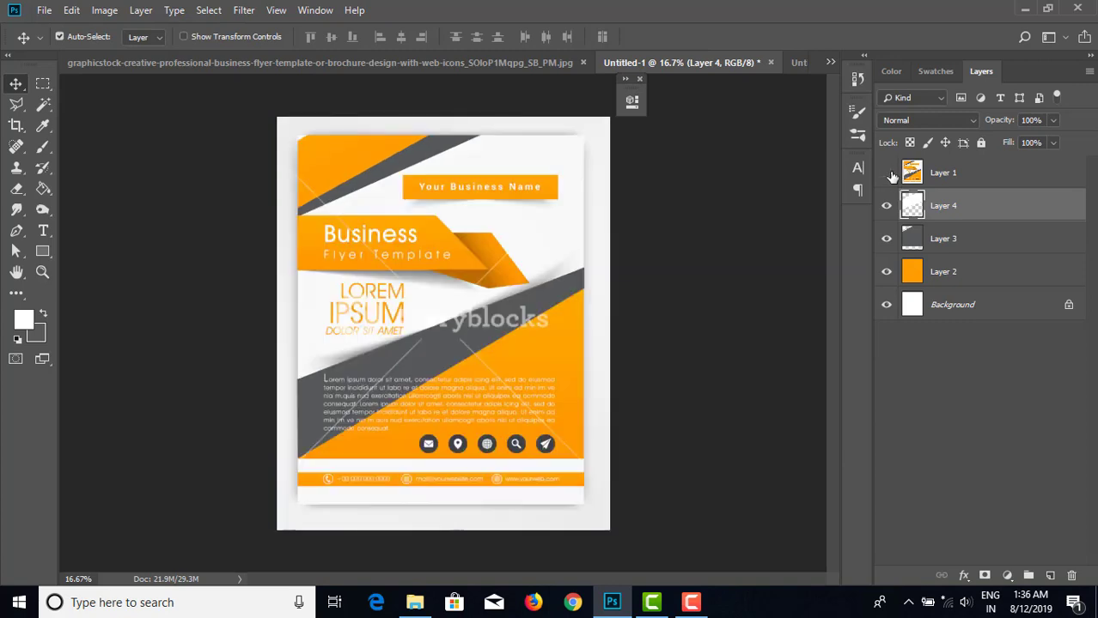
pyautogui.click(887, 174)
pyautogui.click(887, 174)
pyautogui.click(887, 174)
pyautogui.click(888, 173)
pyautogui.click(887, 173)
pyautogui.click(888, 173)
pyautogui.click(887, 174)
pyautogui.click(887, 174)
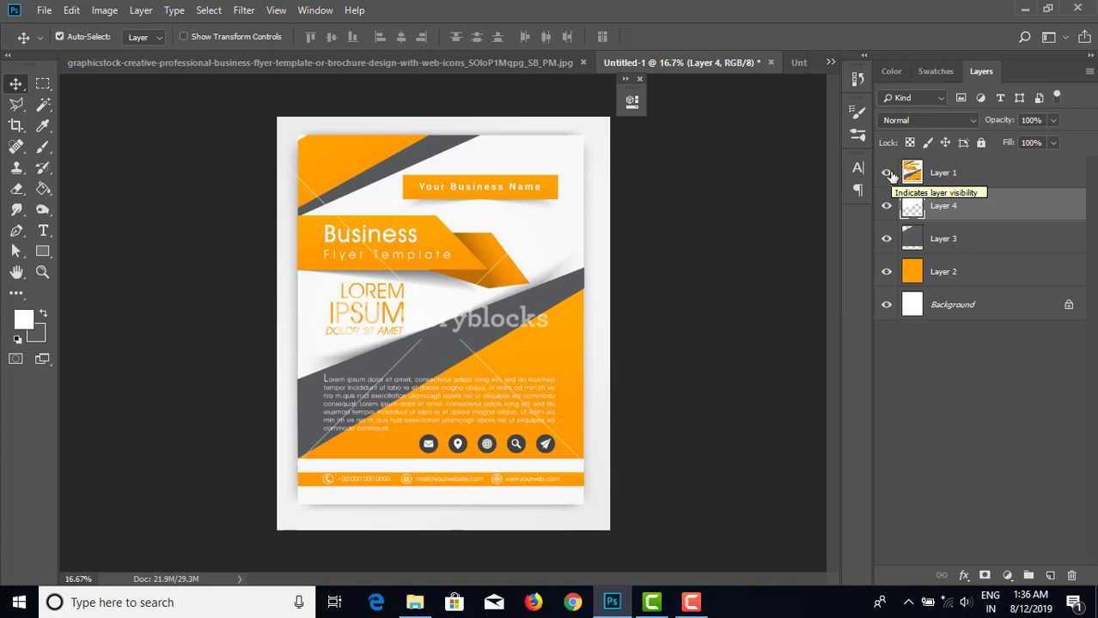
pyautogui.click(887, 174)
pyautogui.click(889, 175)
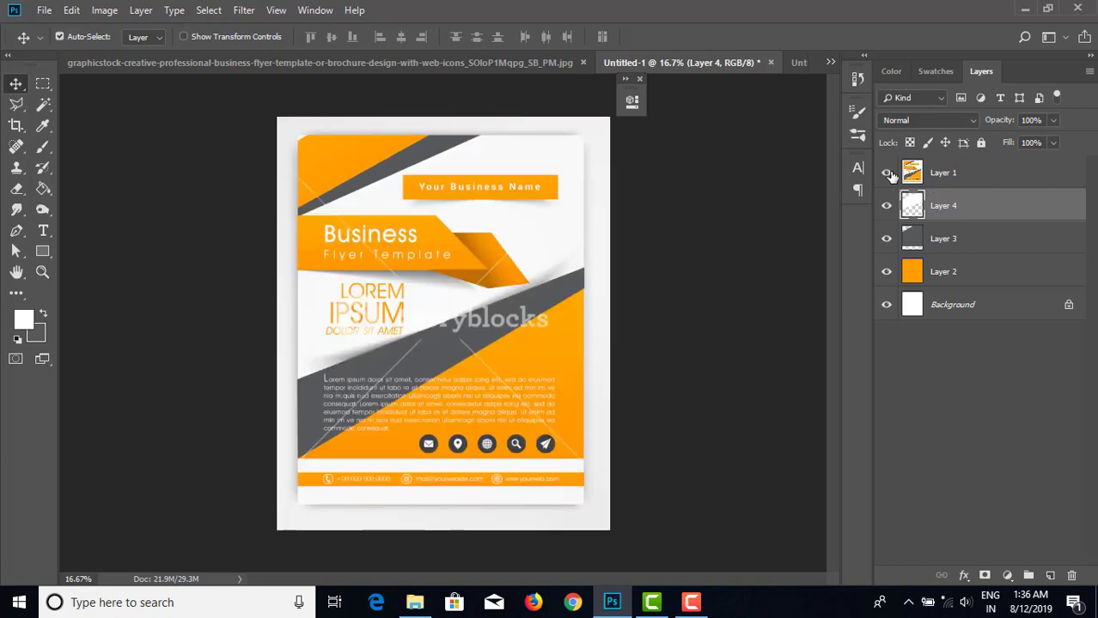
pyautogui.click(889, 175)
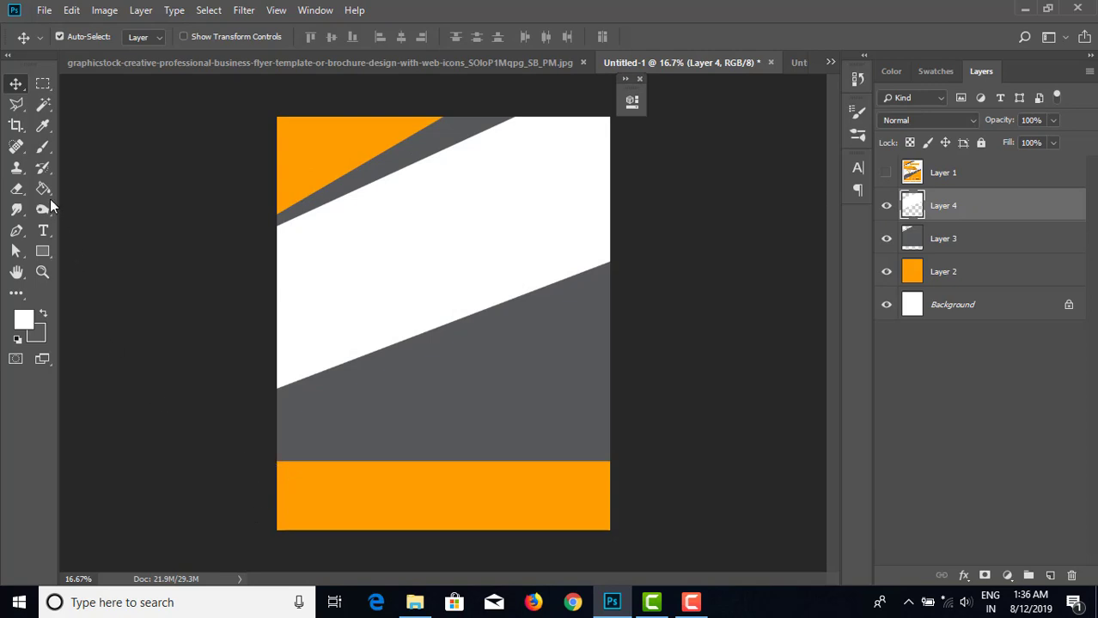
# - Select a strip across the top of the bottom orange band and fill it white on a new layer
pyautogui.click(43, 86)
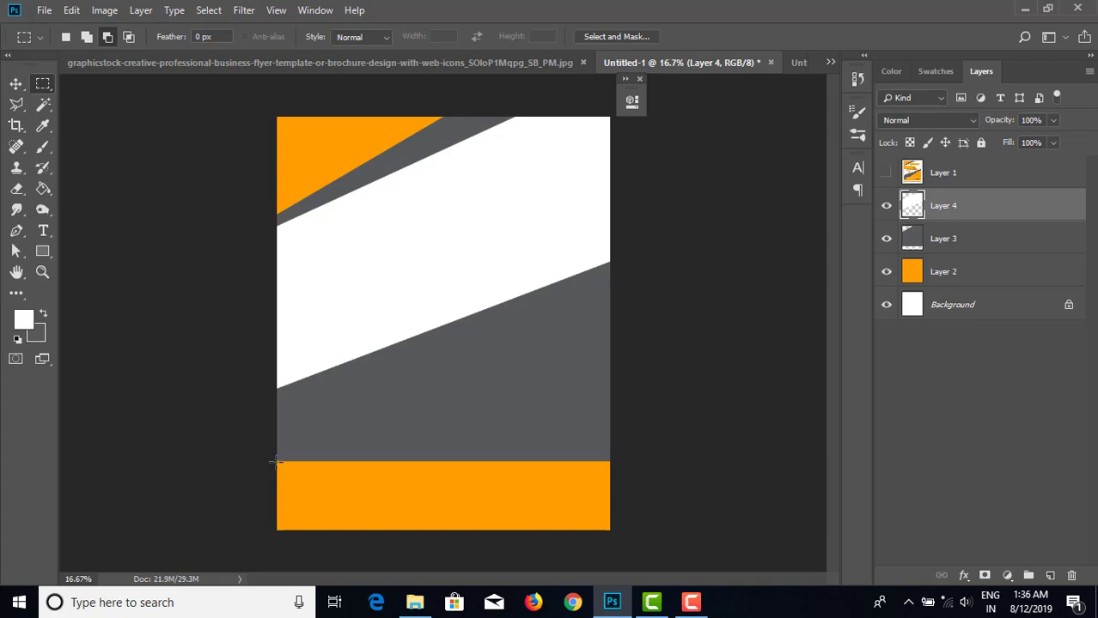
pyautogui.moveTo(275, 460); pyautogui.dragTo(494, 490)
pyautogui.hotkey('ctrl', 'd')
pyautogui.moveTo(277, 462); pyautogui.dragTo(613, 488)
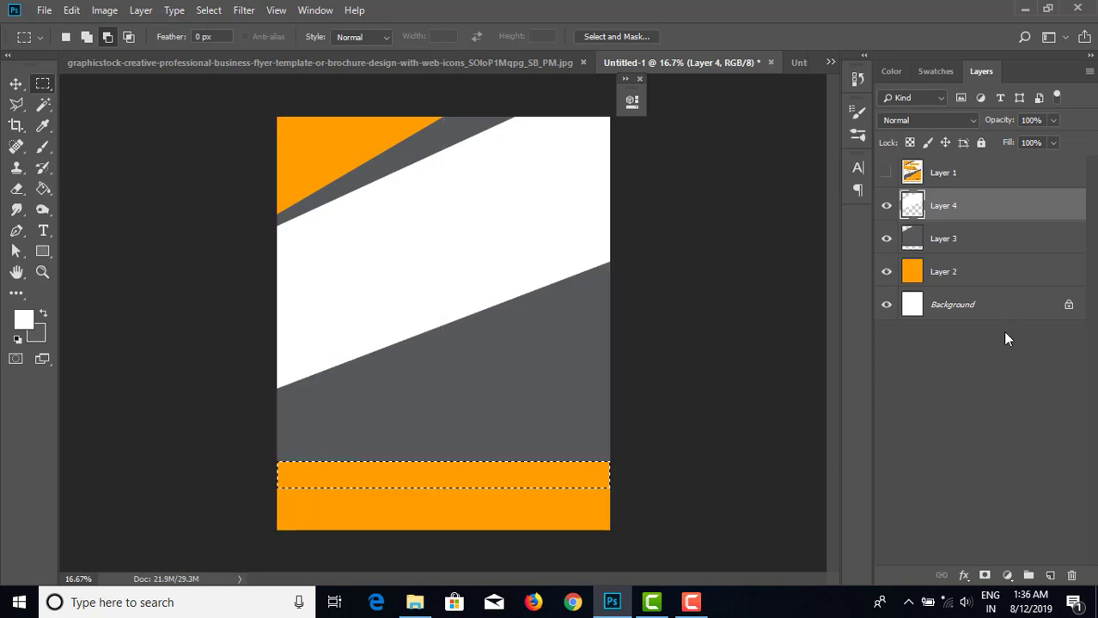
pyautogui.click(1050, 574)
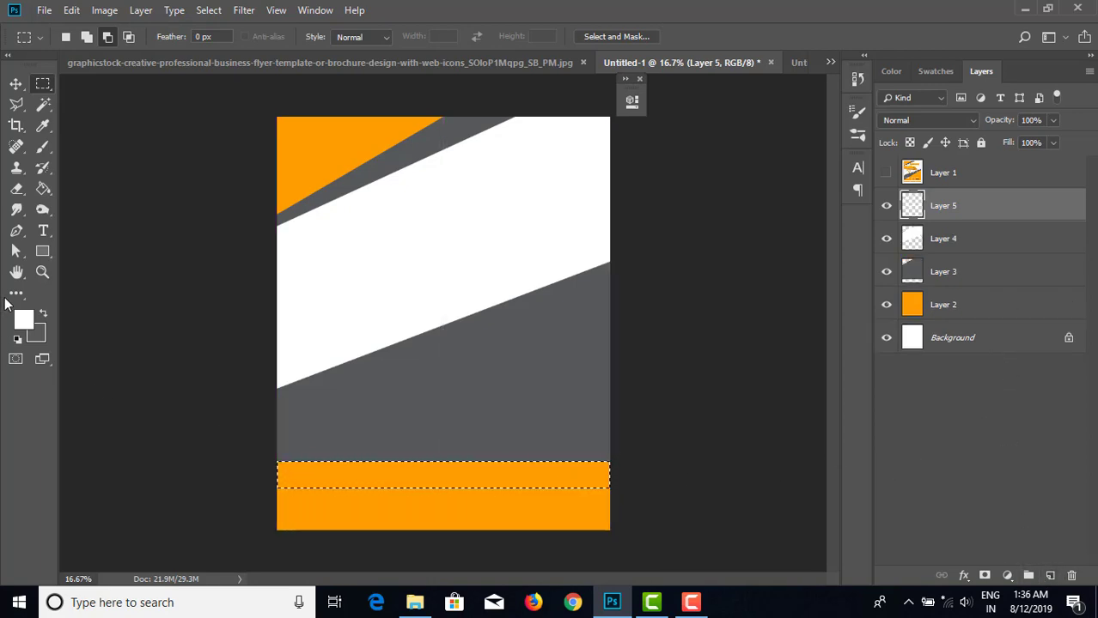
pyautogui.click(42, 188)
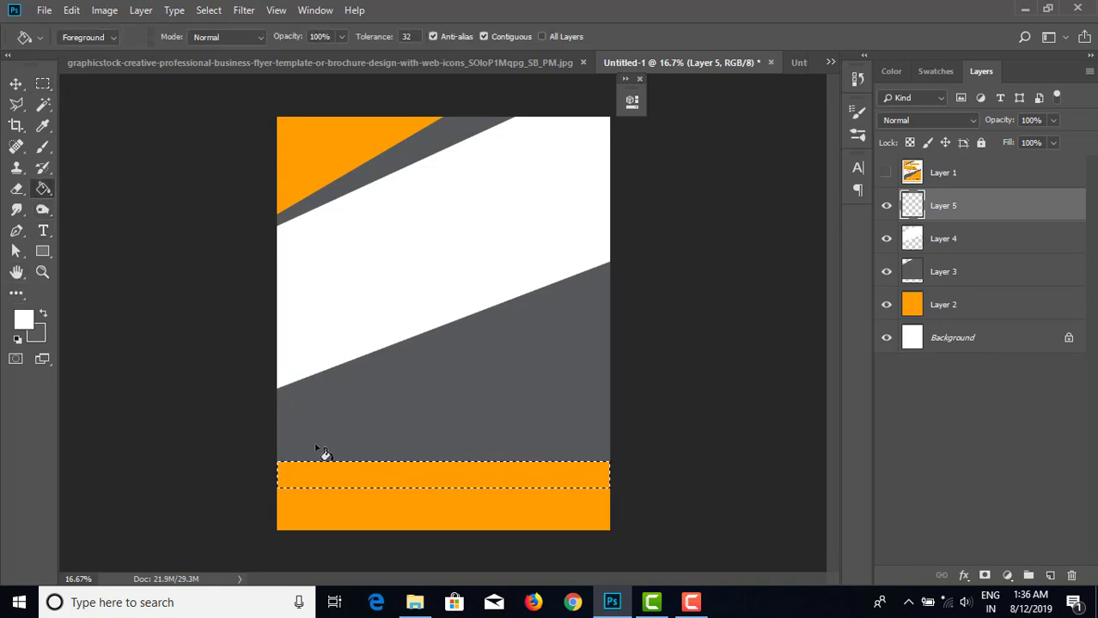
pyautogui.click(349, 482)
pyautogui.click(348, 475)
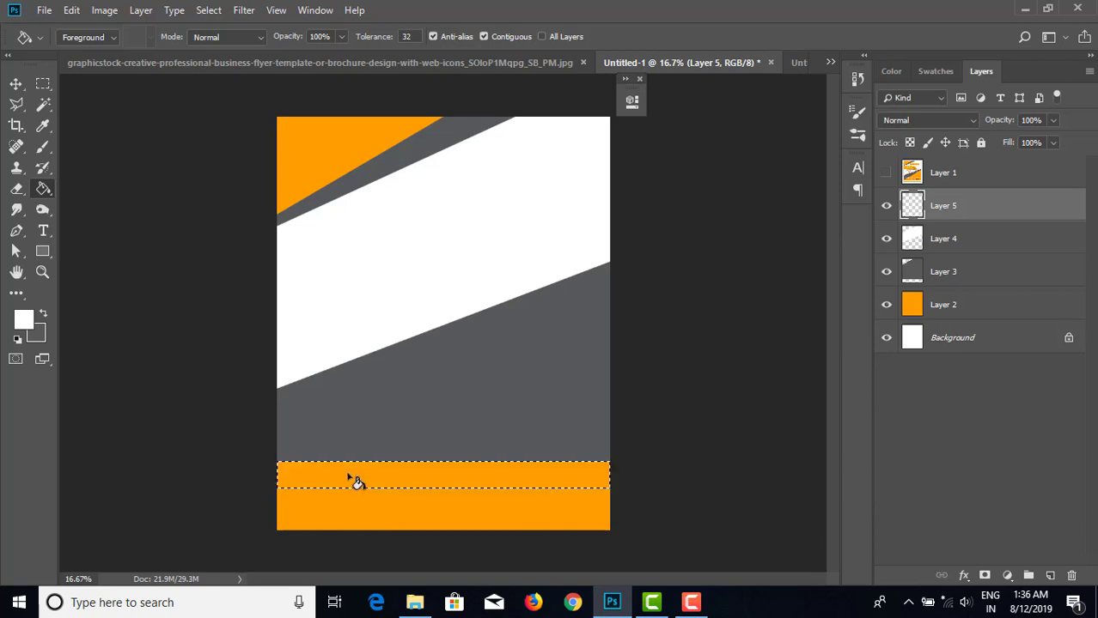
pyautogui.hotkey('ctrl', 'd')
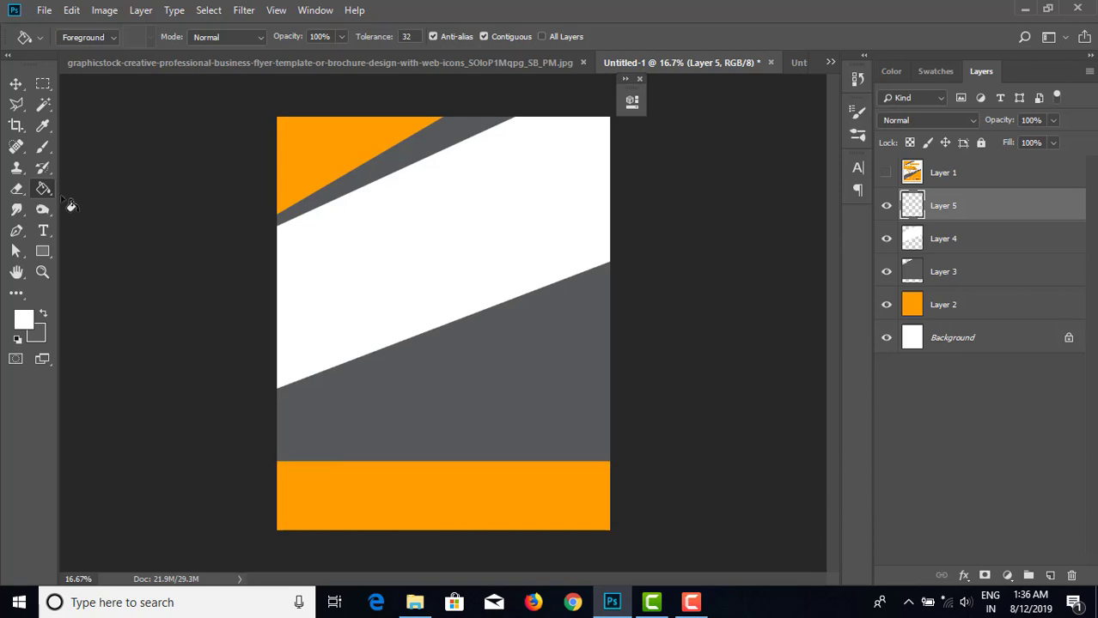
# - Select a thinner strip along the orange band's top and fill it white
pyautogui.click(43, 83)
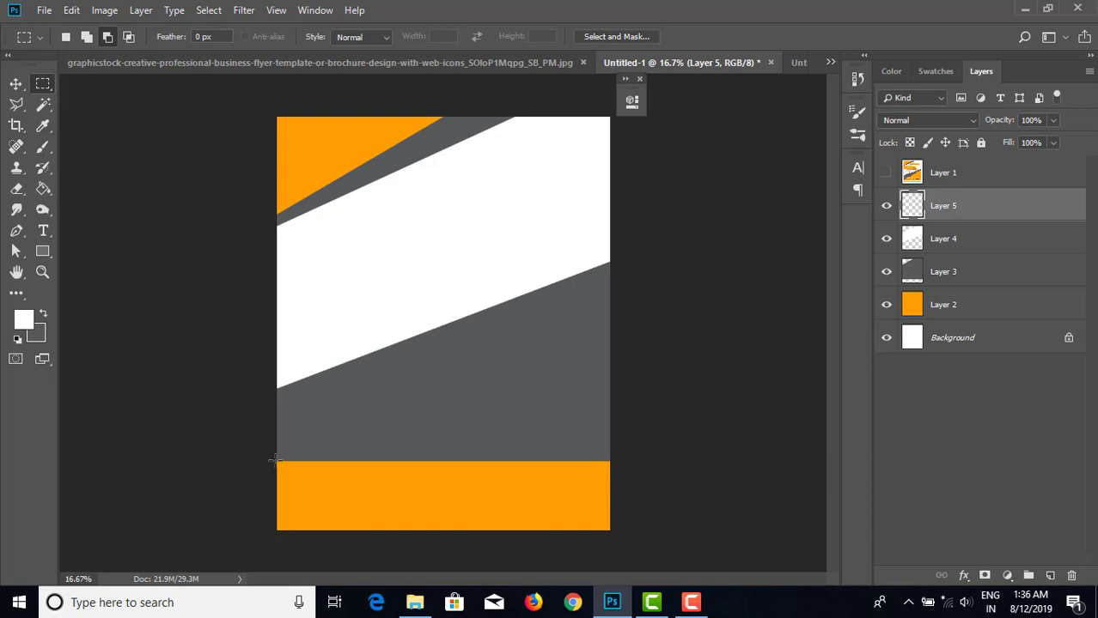
pyautogui.moveTo(275, 461); pyautogui.dragTo(609, 476)
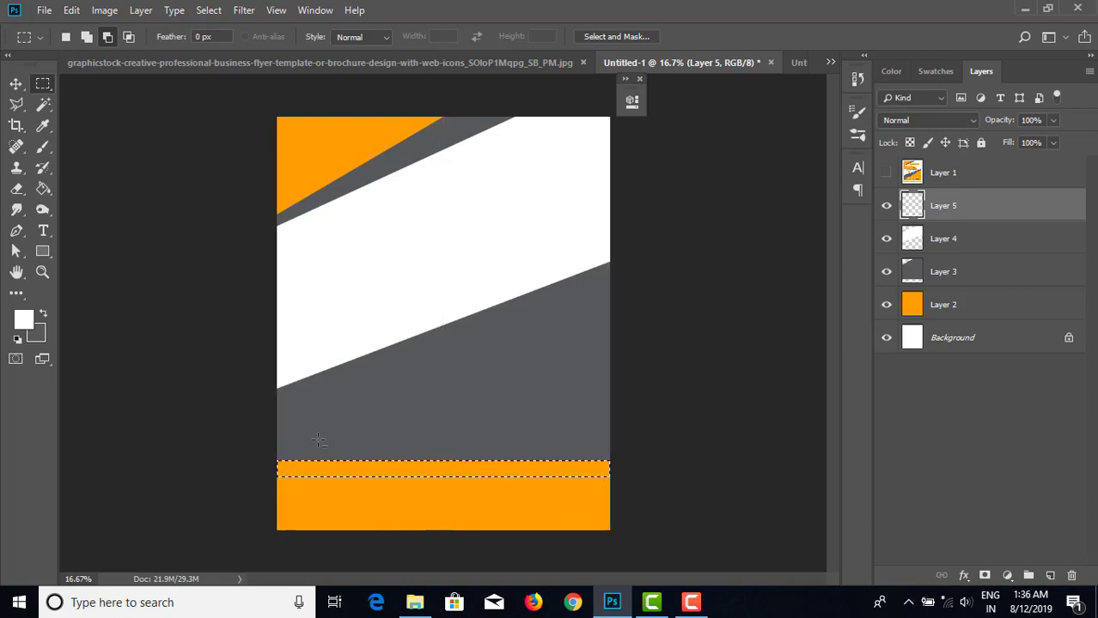
pyautogui.click(44, 190)
pyautogui.click(344, 469)
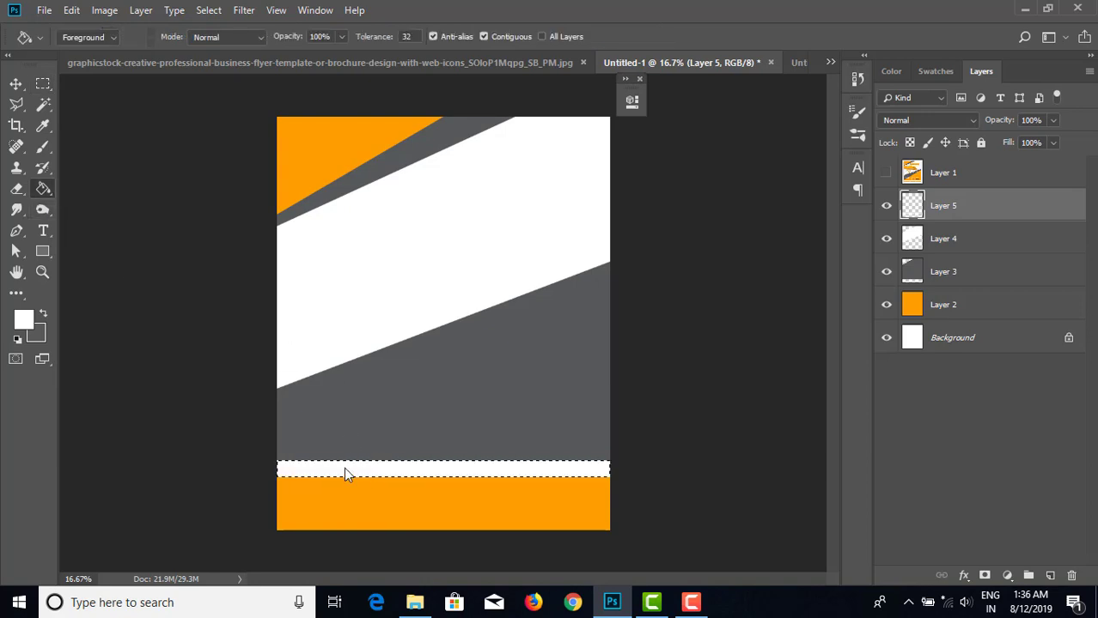
pyautogui.hotkey('ctrl', 'd')
# - Select the lower part of the orange band and fill it white on another new layer
pyautogui.click(43, 83)
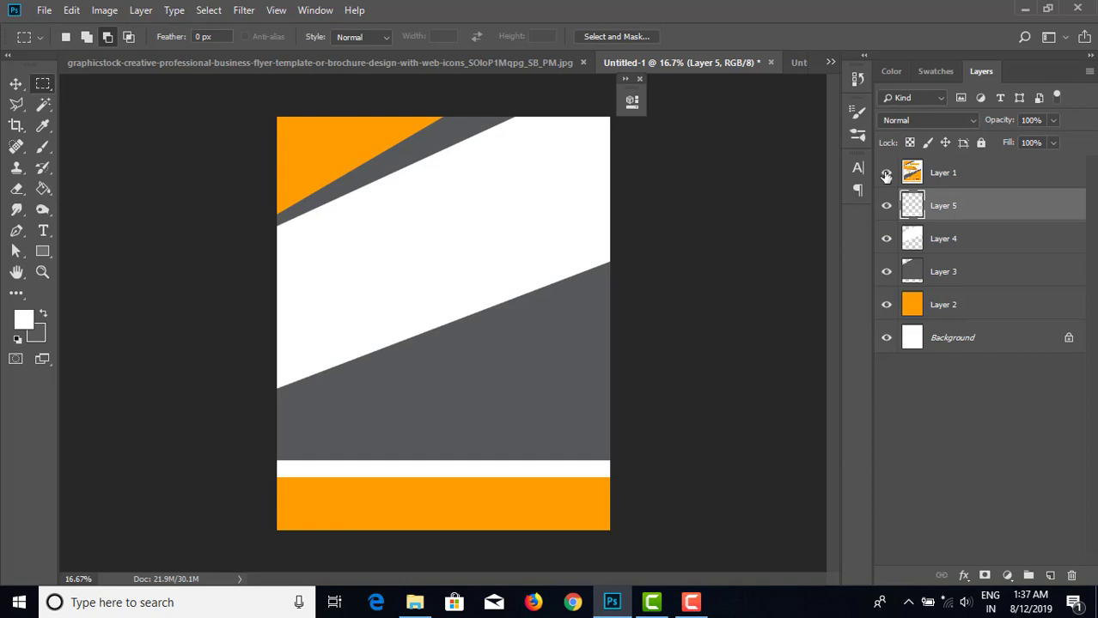
pyautogui.click(886, 174)
pyautogui.click(887, 174)
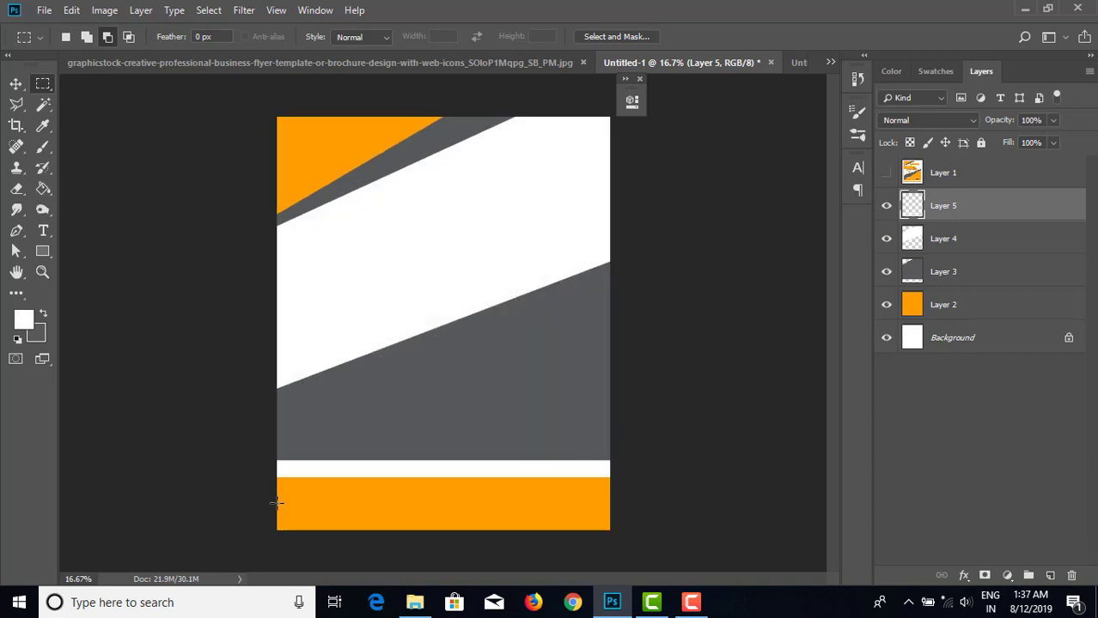
pyautogui.moveTo(277, 503)
pyautogui.mouseDown()
pyautogui.moveTo(280, 526)
pyautogui.moveTo(311, 532)
pyautogui.moveTo(610, 539)
pyautogui.mouseUp()
pyautogui.click(41, 188)
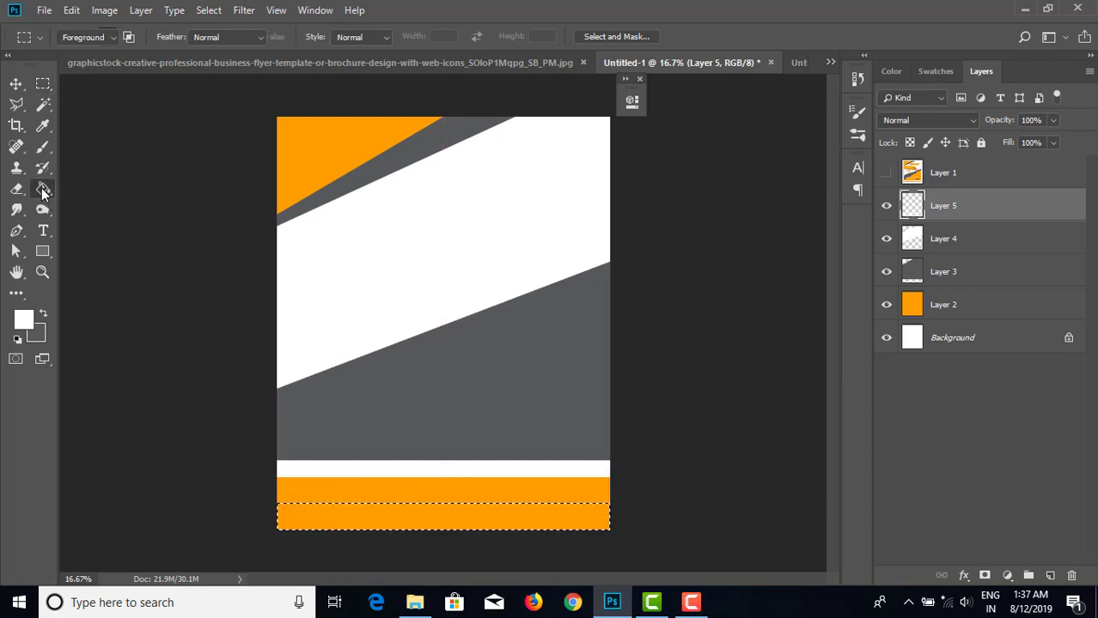
pyautogui.click(1051, 577)
pyautogui.click(537, 524)
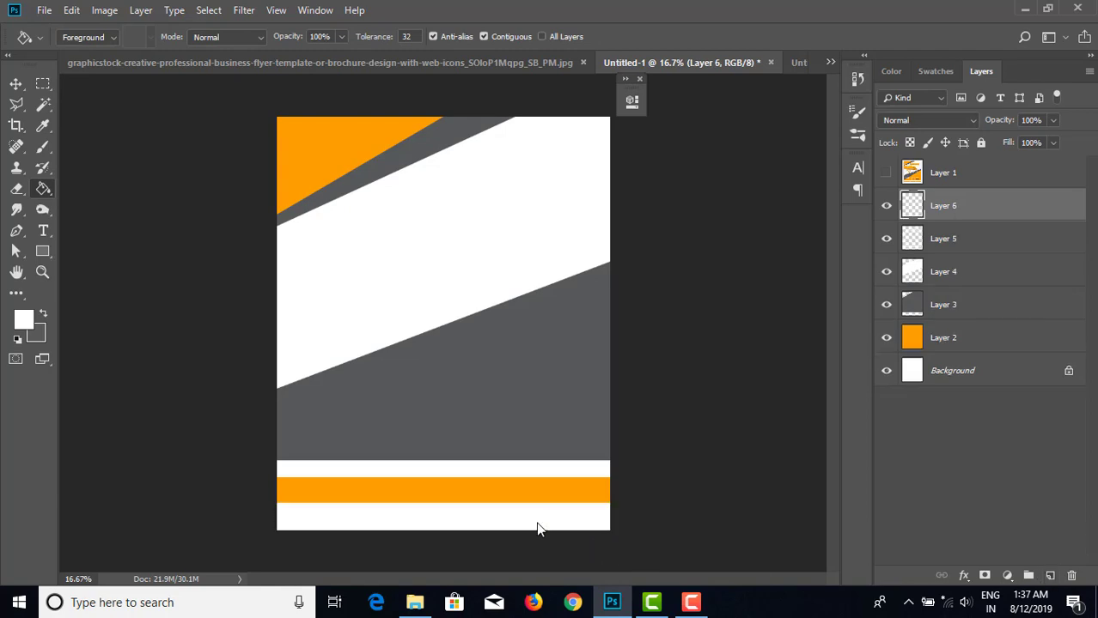
# - Compare the new stripes against the template, leaving the template visible for tracing
pyautogui.click(886, 175)
pyautogui.click(886, 174)
pyautogui.click(887, 174)
pyautogui.click(886, 174)
pyautogui.click(886, 175)
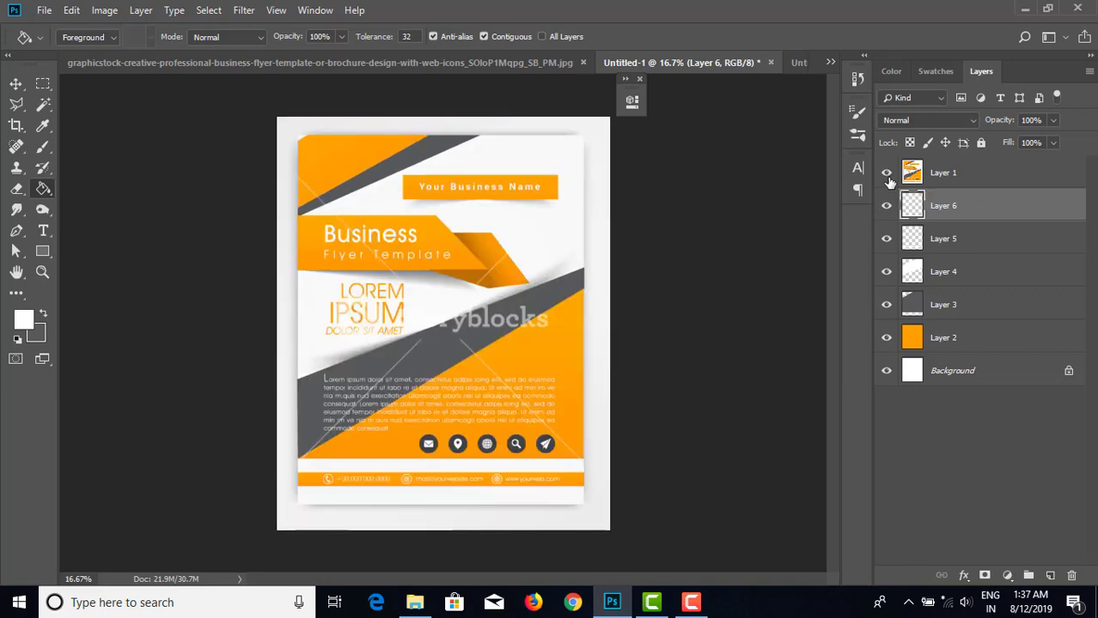
pyautogui.click(888, 175)
pyautogui.click(887, 175)
pyautogui.click(886, 175)
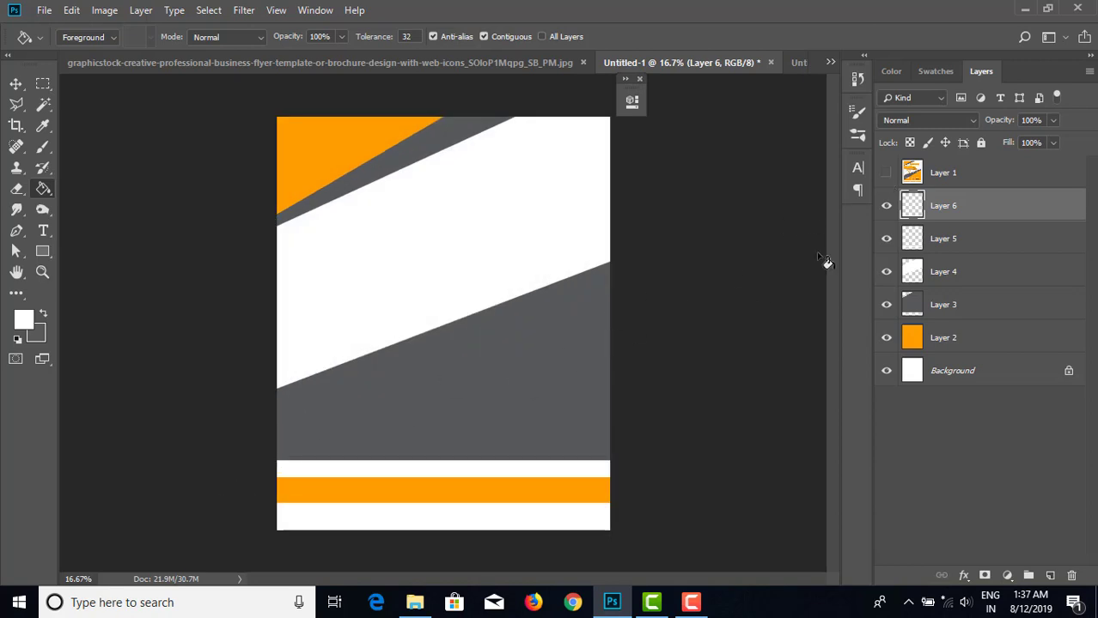
pyautogui.click(886, 174)
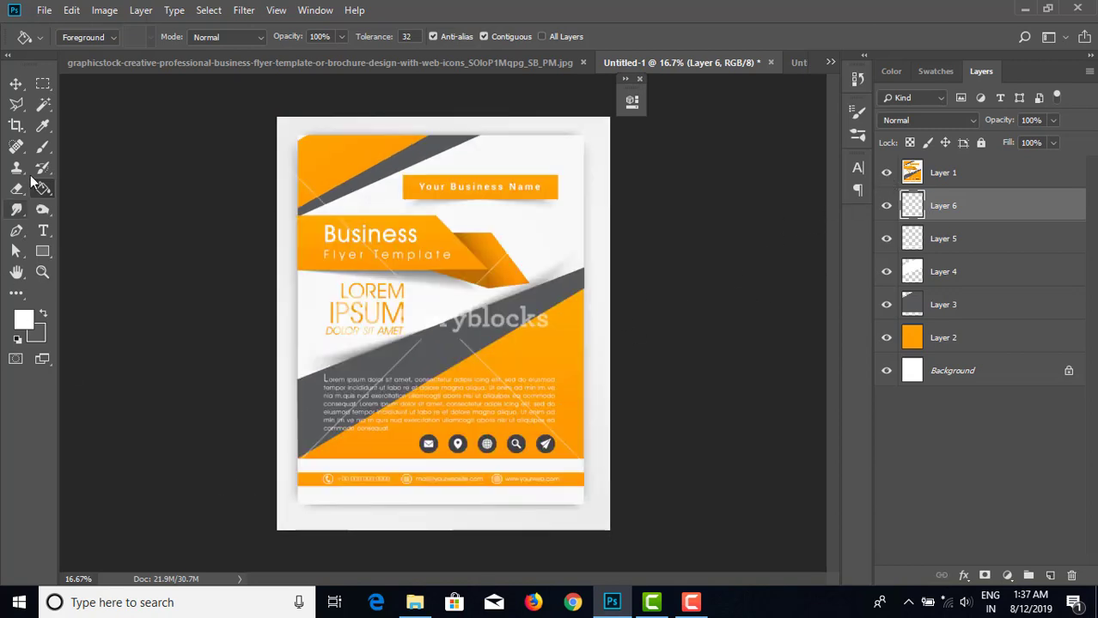
# - Trace a closed Pen path around the lower-right triangle between the left and right edges
pyautogui.click(16, 230)
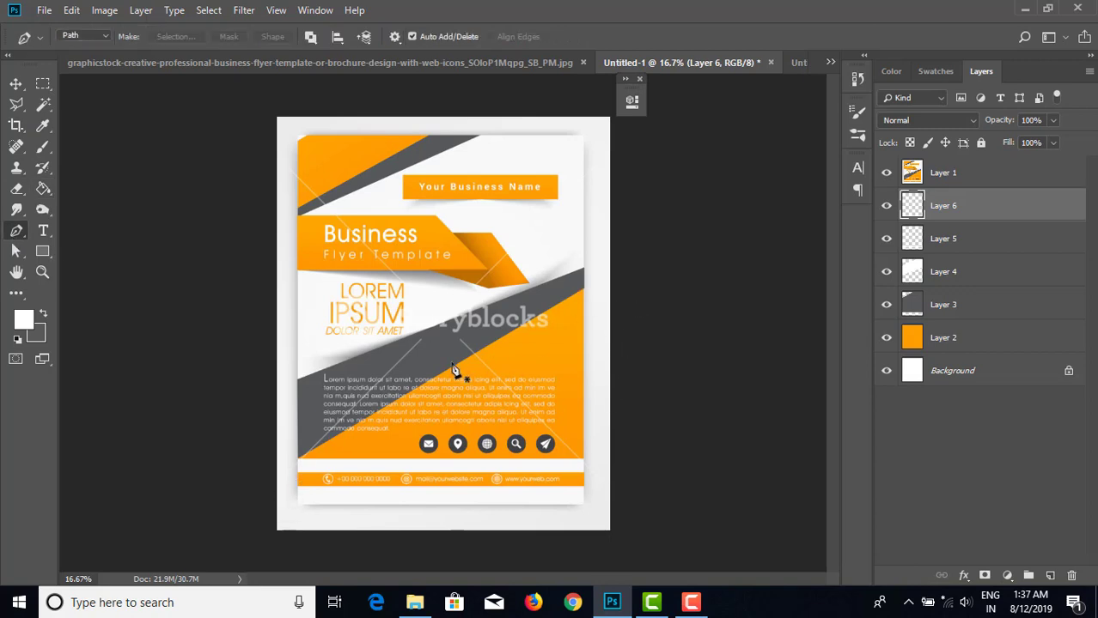
pyautogui.click(275, 471)
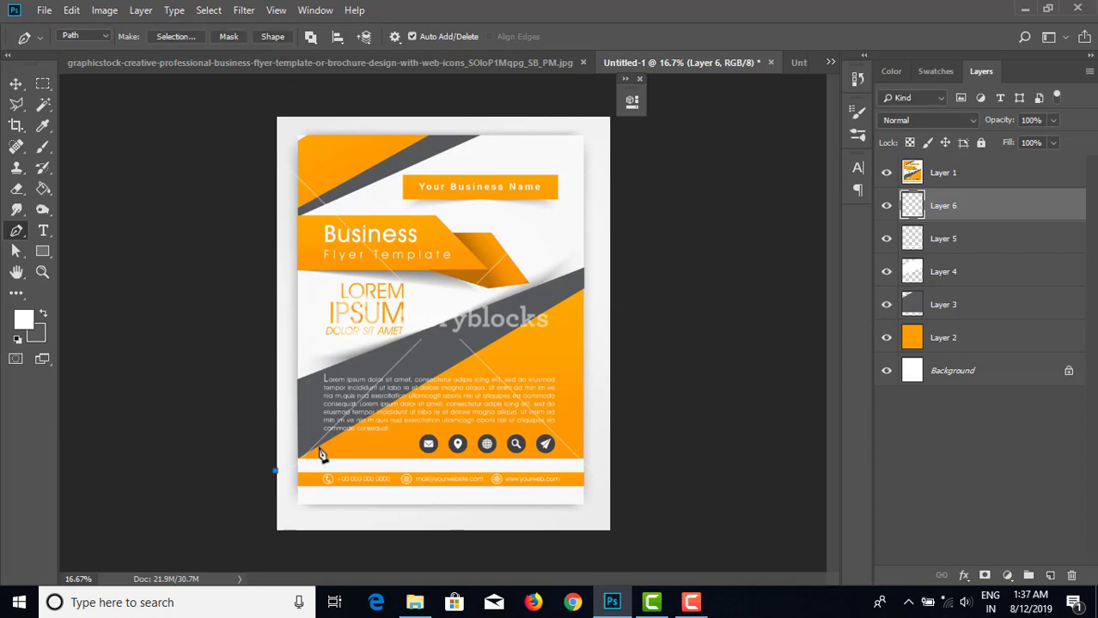
pyautogui.click(609, 276)
pyautogui.hotkey('ctrl', 'z')
pyautogui.hotkey('ctrl', 'z')
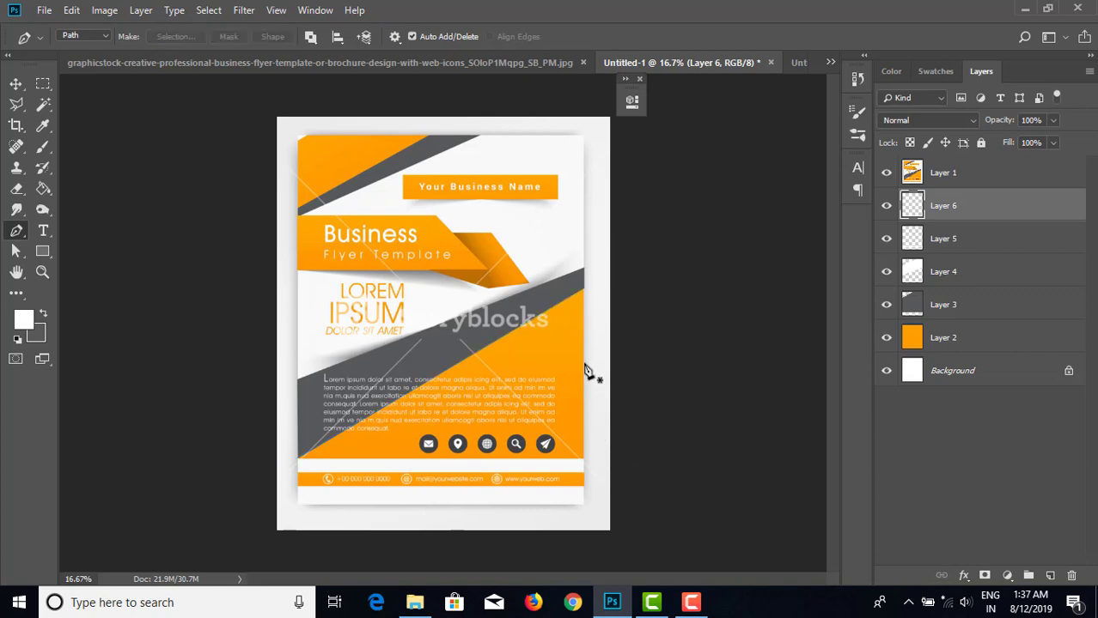
pyautogui.click(275, 465)
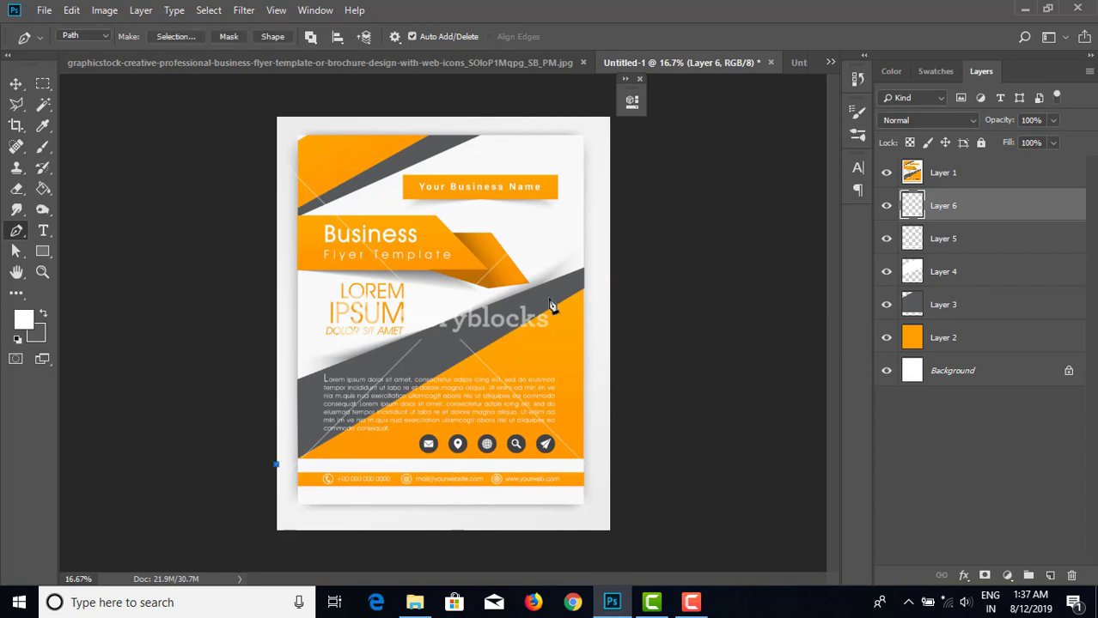
pyautogui.click(609, 283)
pyautogui.press('Escape')
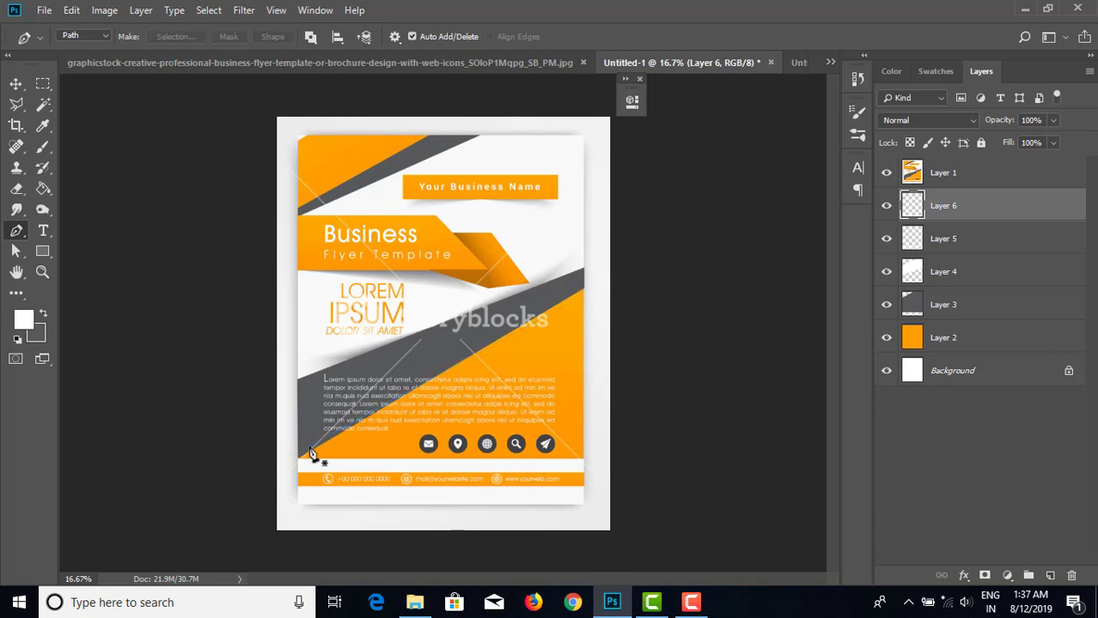
pyautogui.click(276, 469)
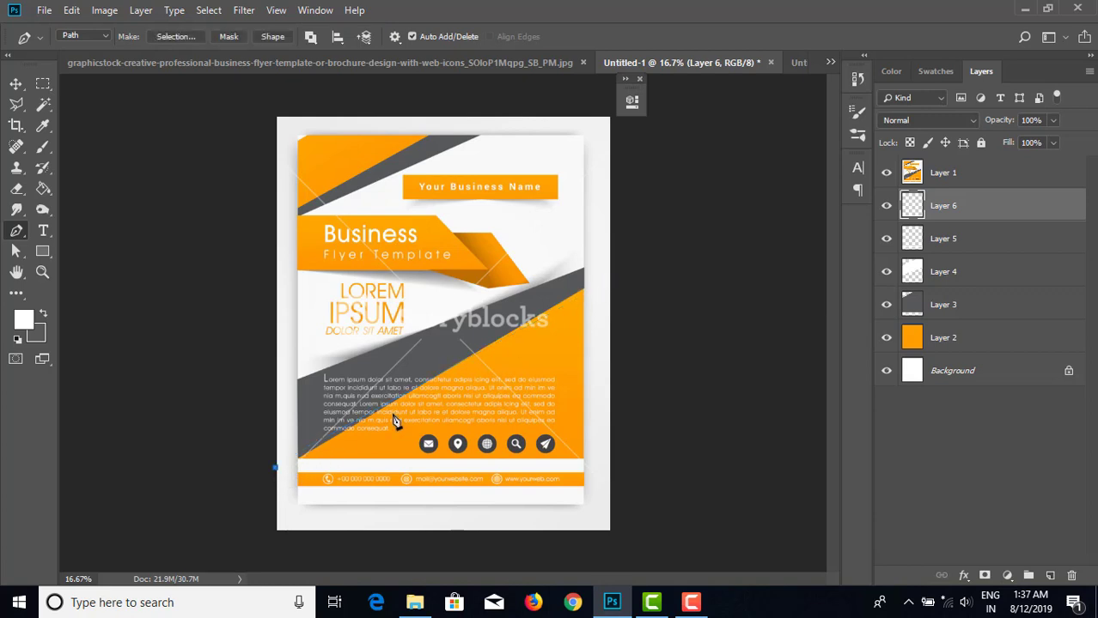
pyautogui.click(609, 279)
pyautogui.click(608, 460)
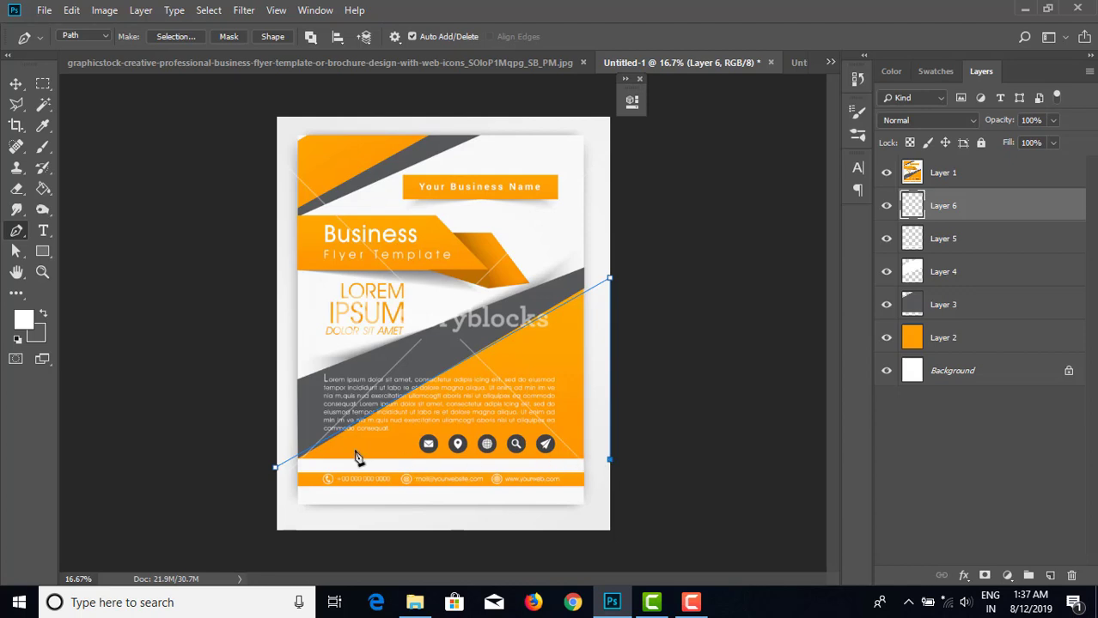
pyautogui.click(276, 470)
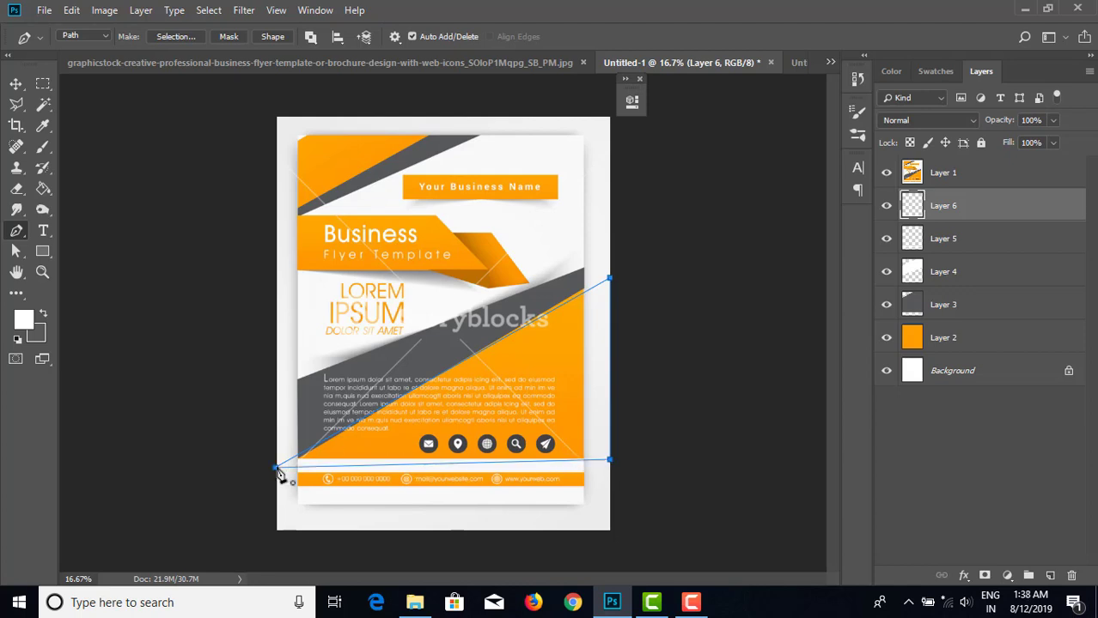
# - Turn the path into a selection and fill it with the template's orange (ffa200)
pyautogui.rightClick(418, 261)
pyautogui.click(466, 328)
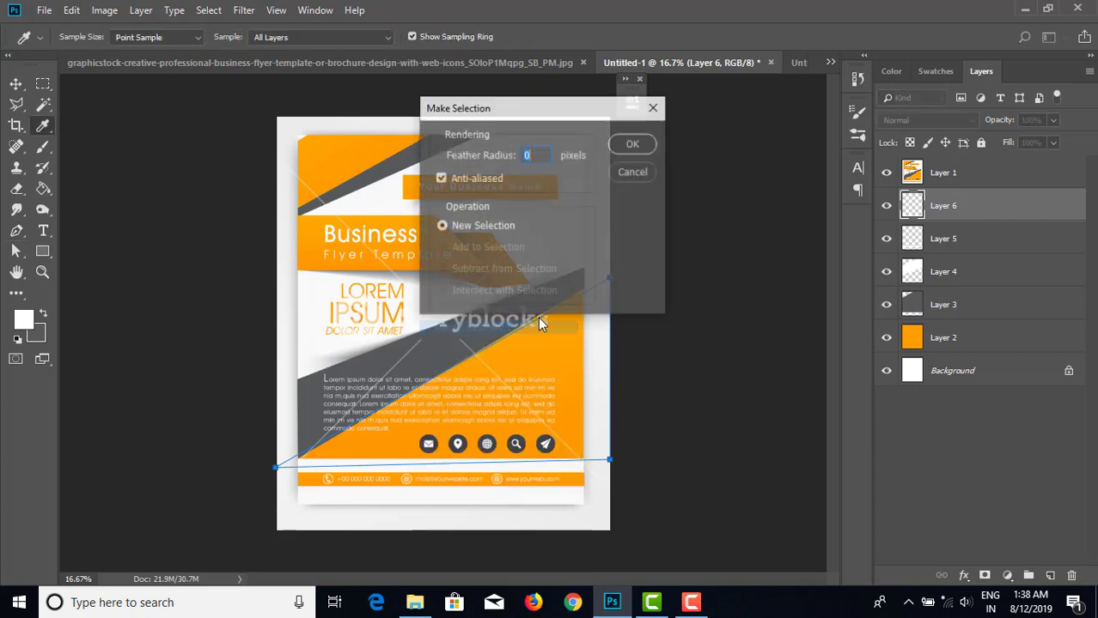
pyautogui.click(632, 142)
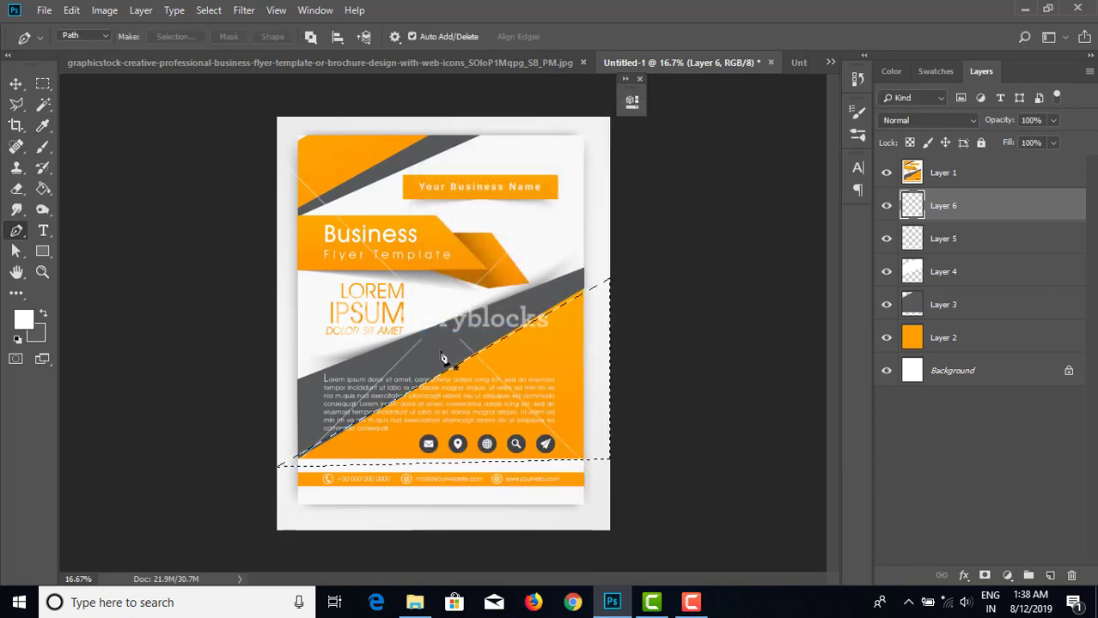
pyautogui.click(26, 324)
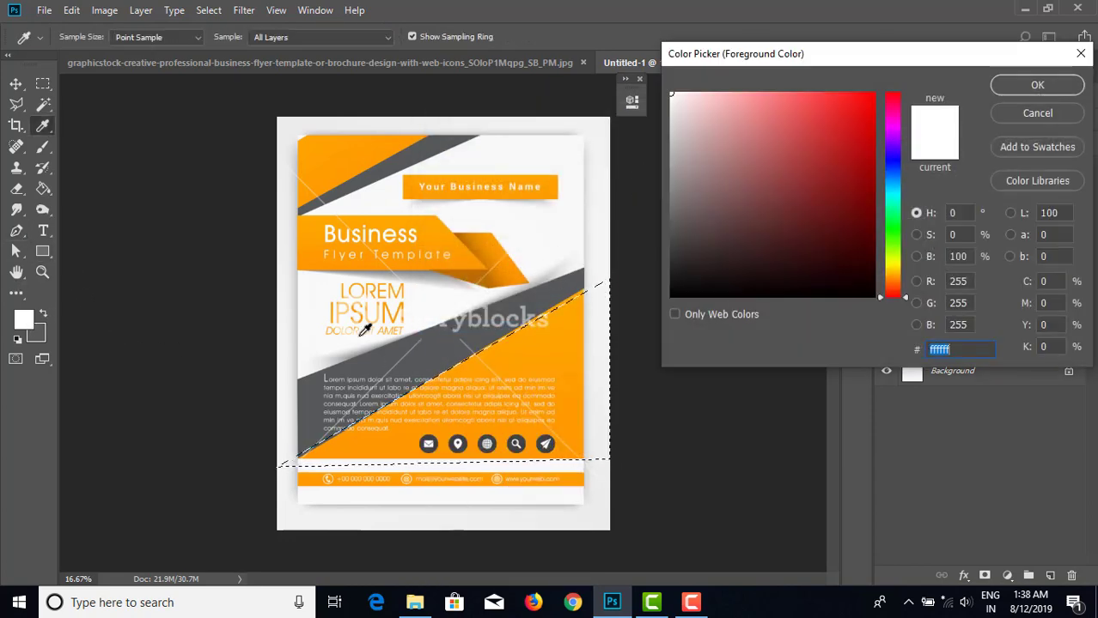
pyautogui.click(536, 343)
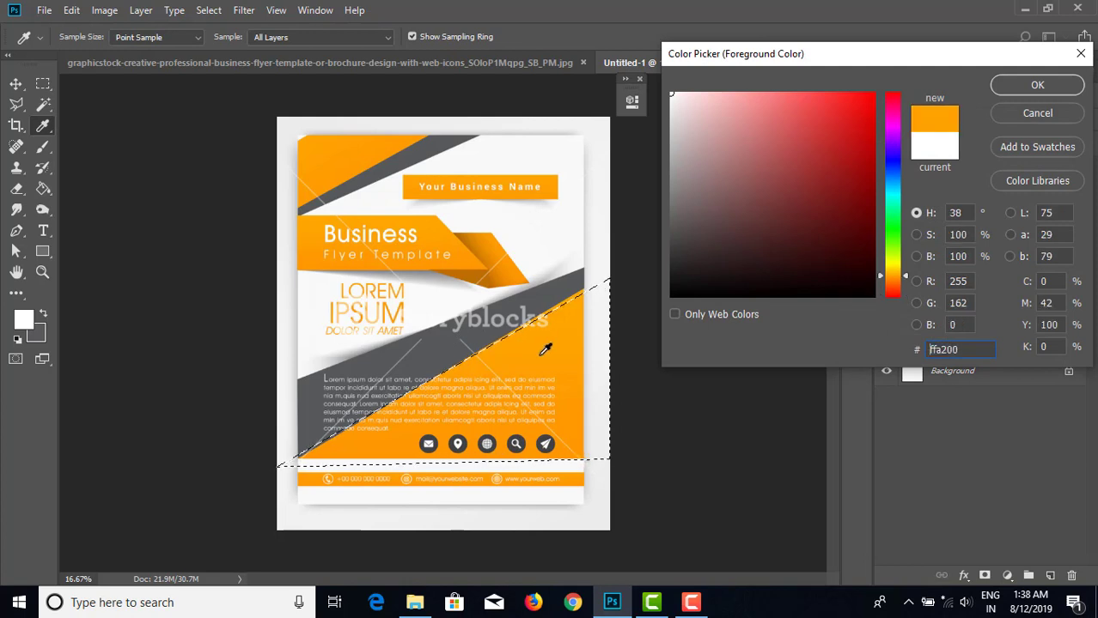
pyautogui.click(1037, 85)
pyautogui.click(43, 189)
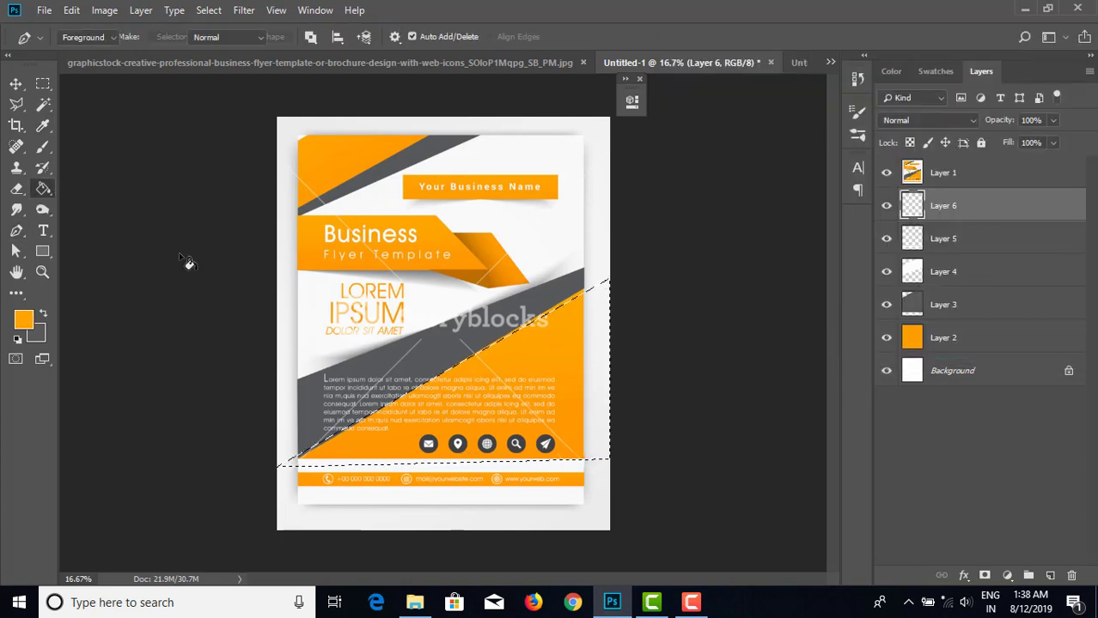
pyautogui.click(526, 411)
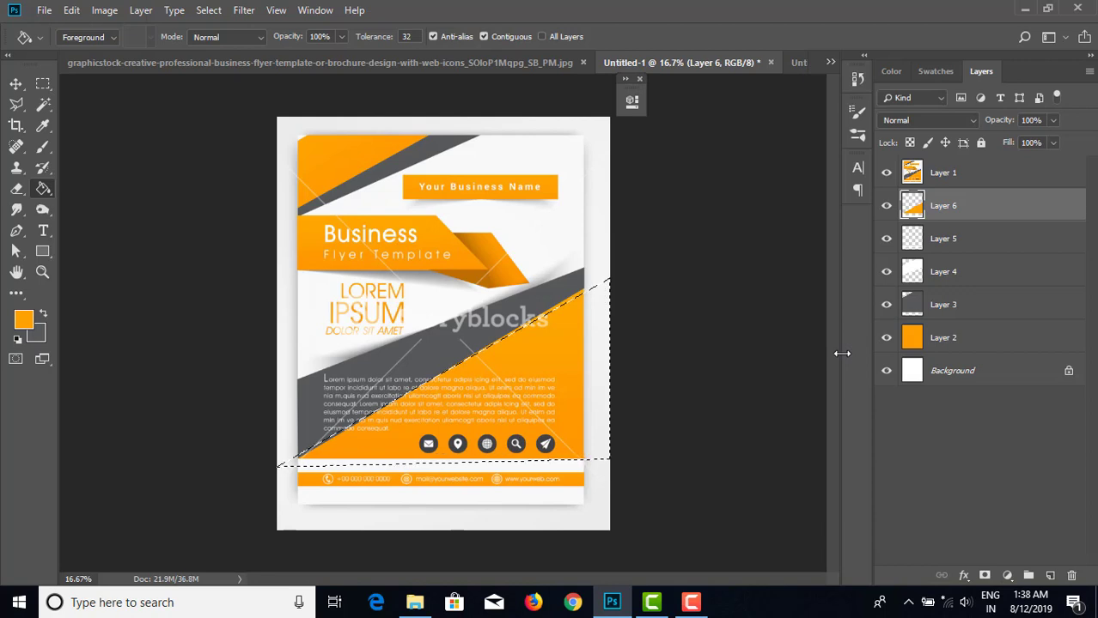
pyautogui.hotkey('ctrl', 'd')
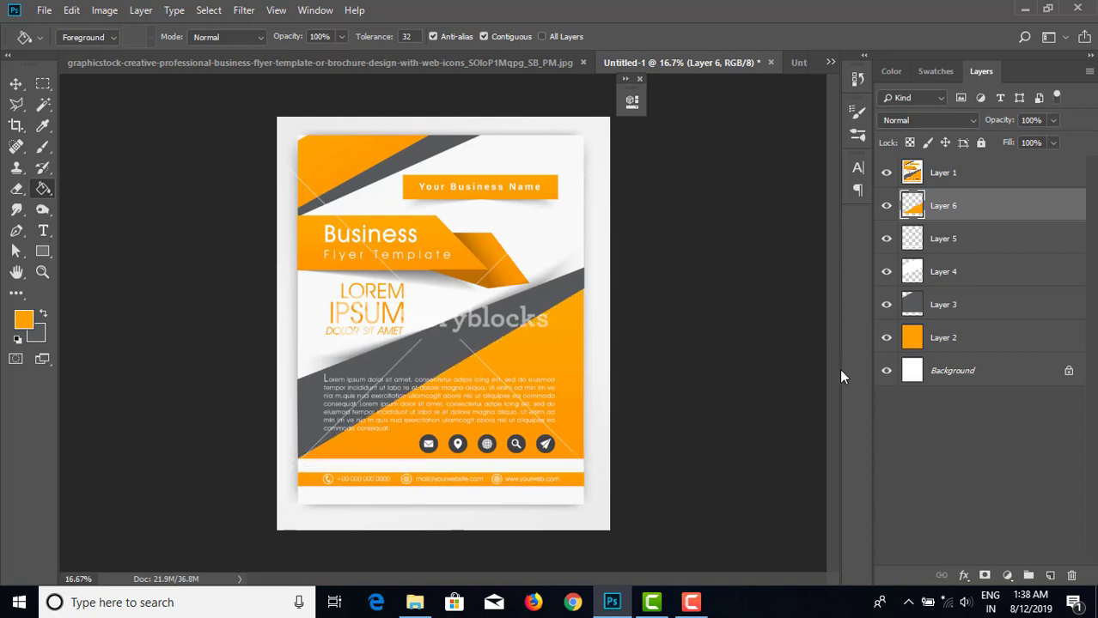
# - Hide the template and erase the orange fill so the triangle can be redone
pyautogui.click(887, 174)
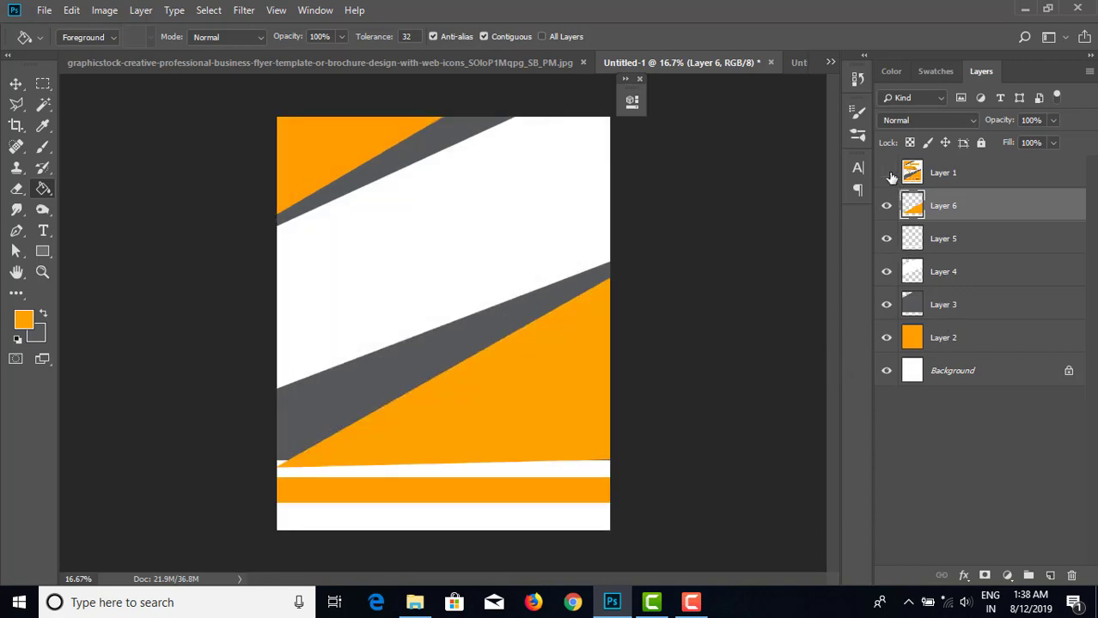
pyautogui.click(16, 84)
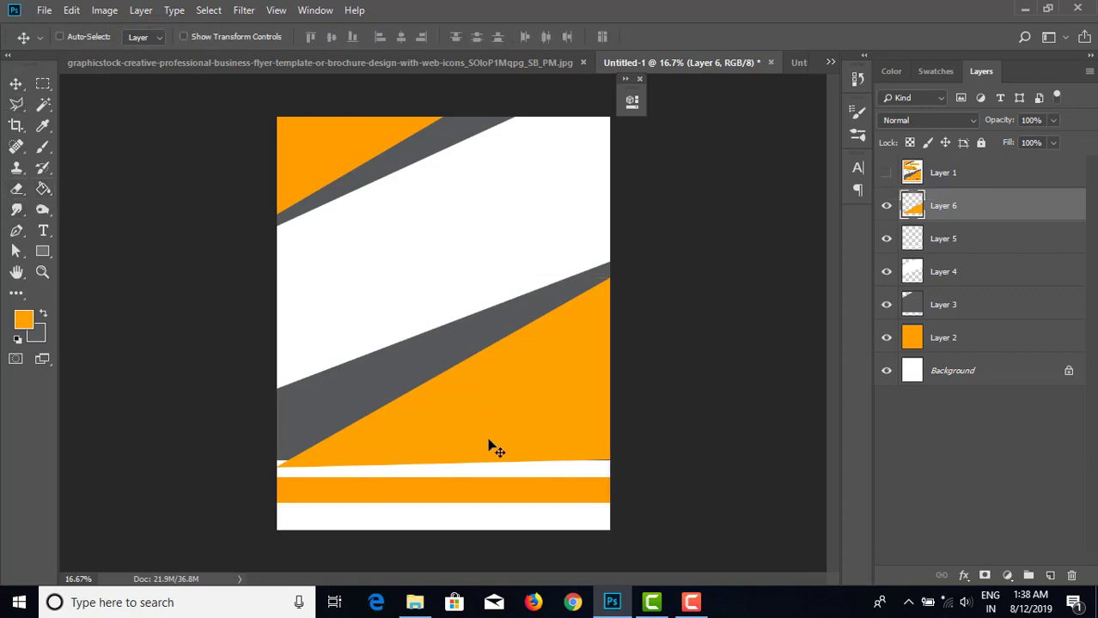
pyautogui.hotkey('ctrl', 't')
pyautogui.press('Return')
pyautogui.press('Delete')
pyautogui.hotkey('ctrl', 'd')
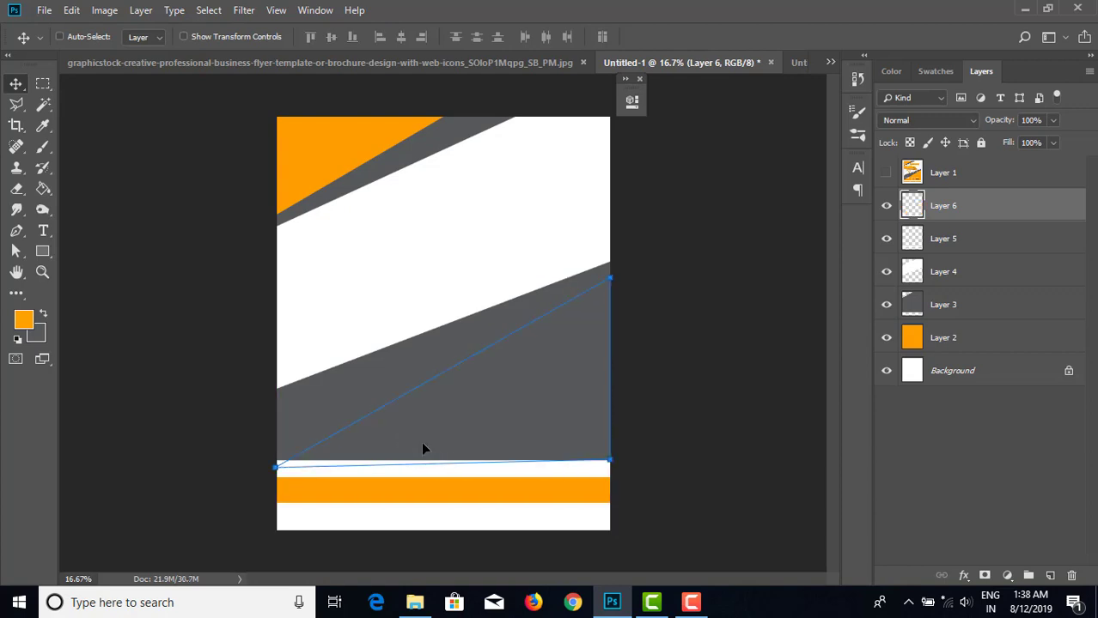
# - Adjust the triangle path's anchors so its bottom edge is level with the white stripe
pyautogui.click(17, 255)
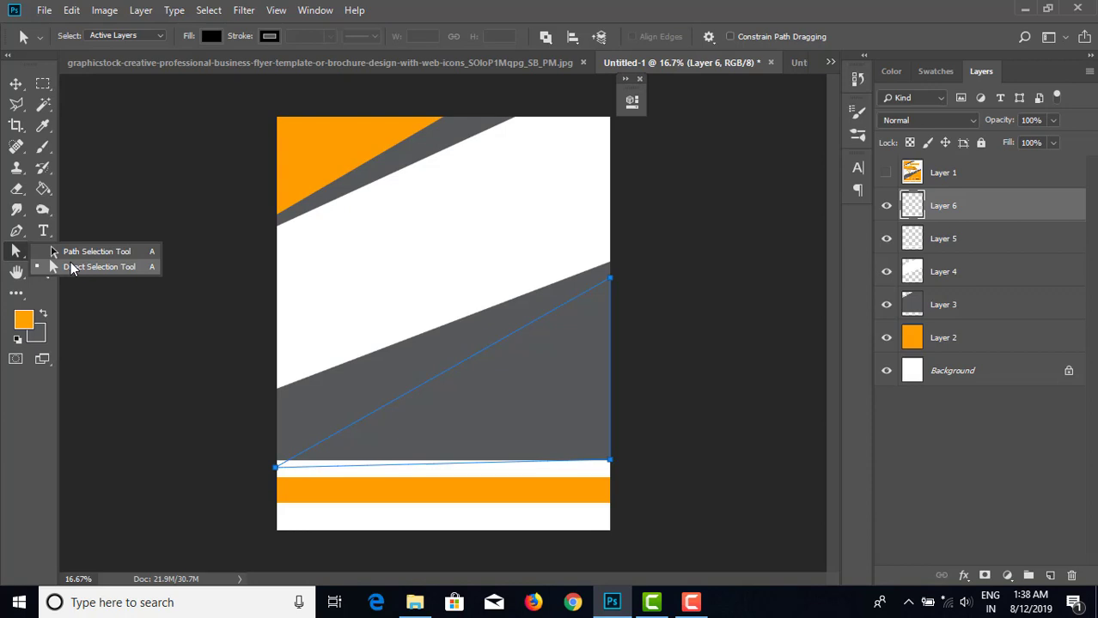
pyautogui.click(72, 267)
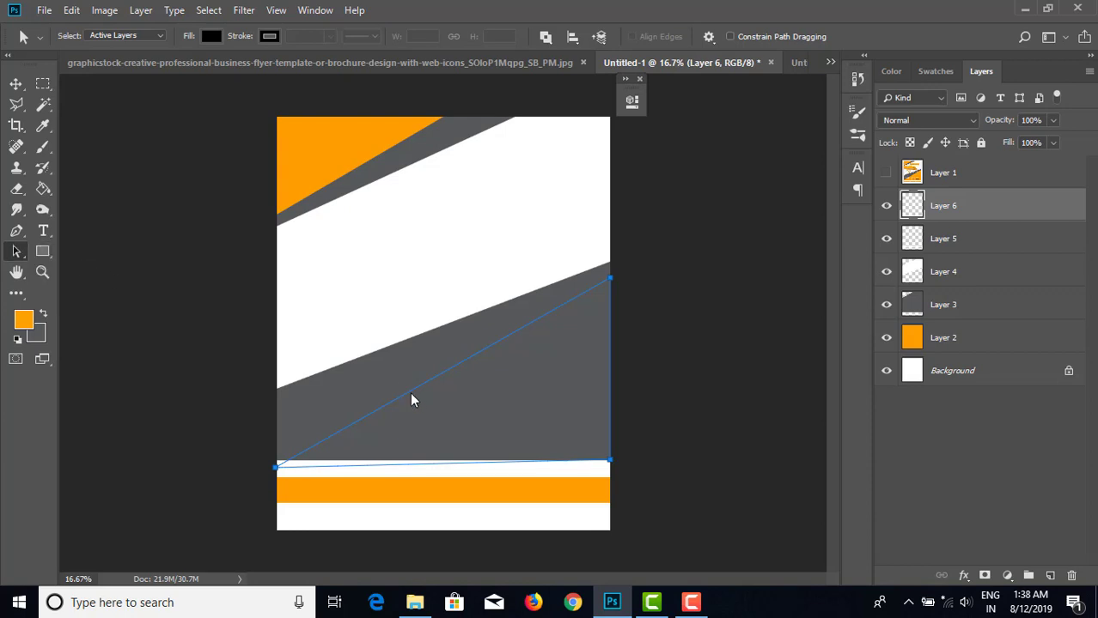
pyautogui.moveTo(410, 397)
pyautogui.mouseDown()
pyautogui.moveTo(409, 382)
pyautogui.moveTo(408, 410)
pyautogui.mouseUp()
pyautogui.rightClick(18, 257)
pyautogui.click(70, 266)
pyautogui.moveTo(276, 470); pyautogui.dragTo(276, 462)
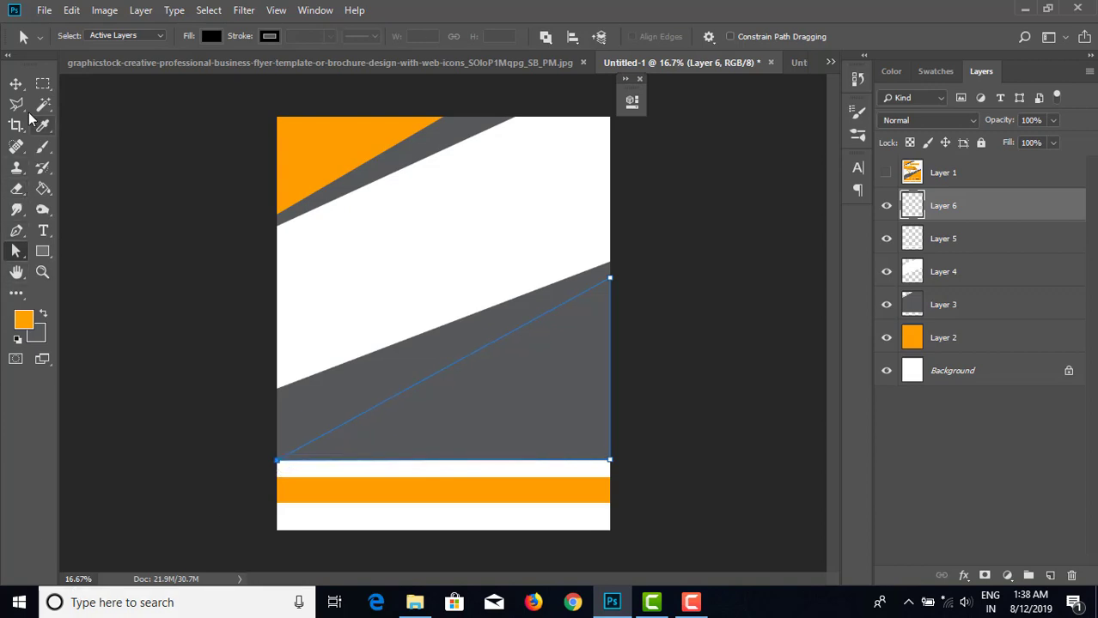
# - Convert the corrected triangle path to a selection and fill it with orange
pyautogui.click(16, 231)
pyautogui.rightClick(390, 268)
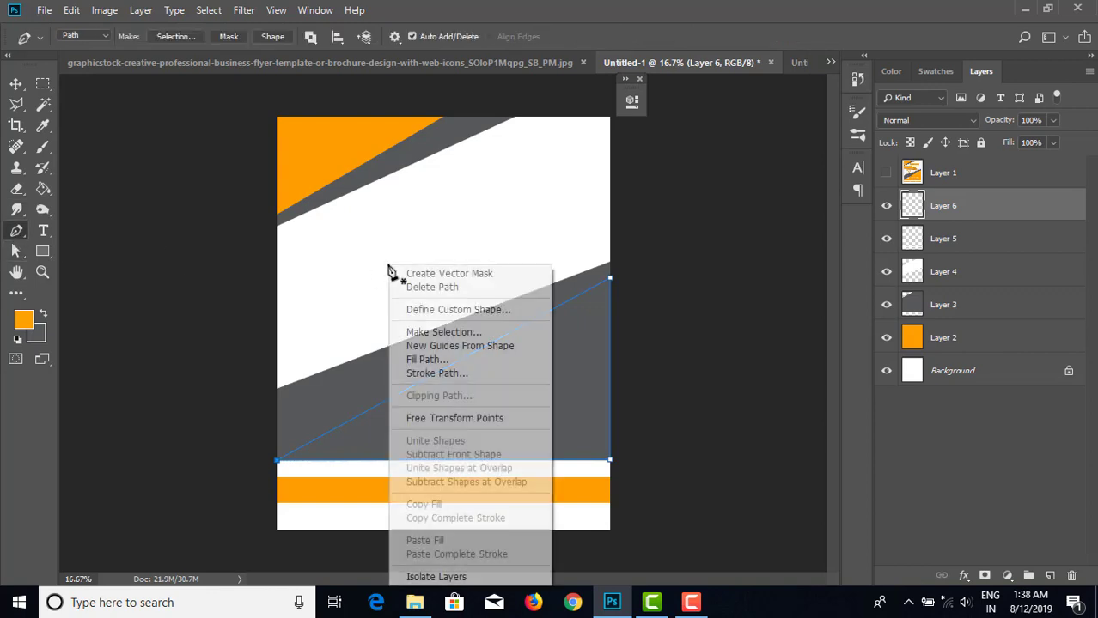
pyautogui.click(439, 332)
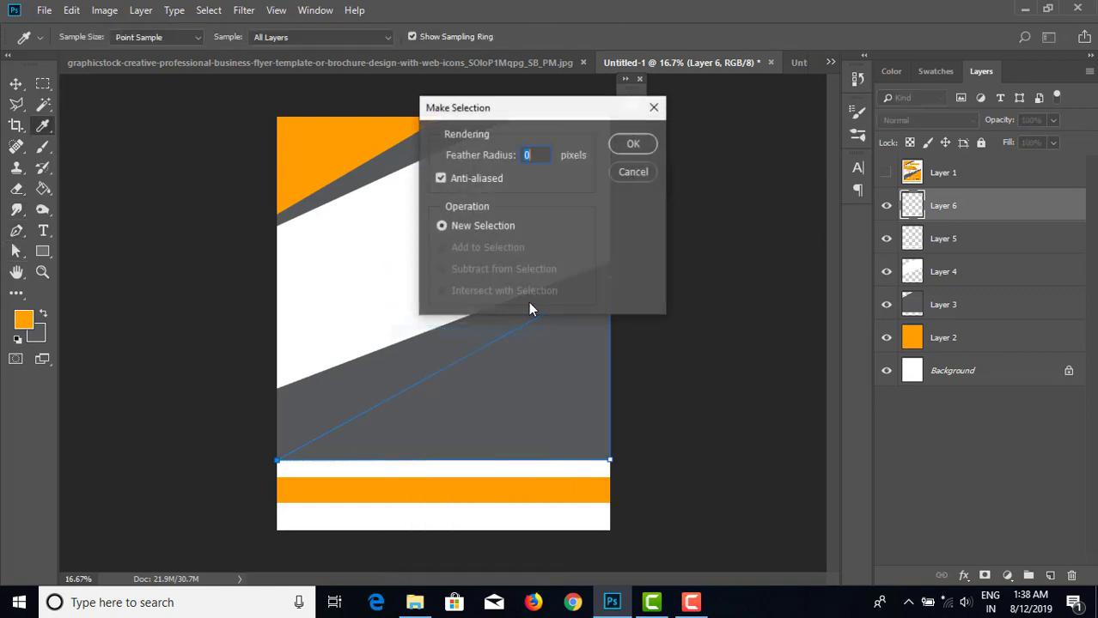
pyautogui.click(632, 144)
pyautogui.click(43, 188)
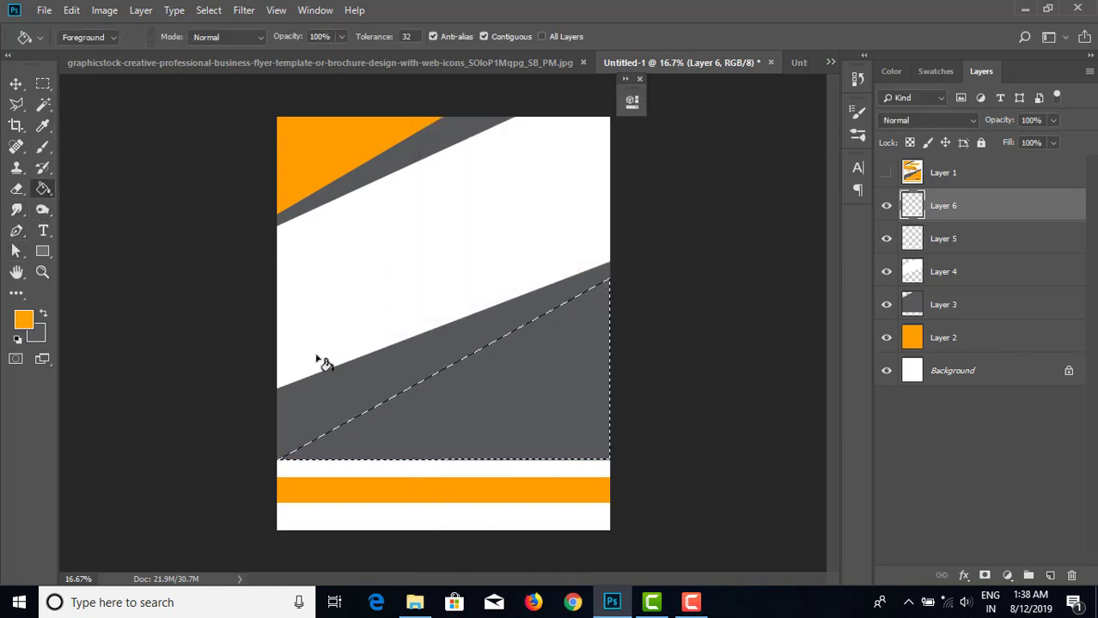
pyautogui.click(427, 414)
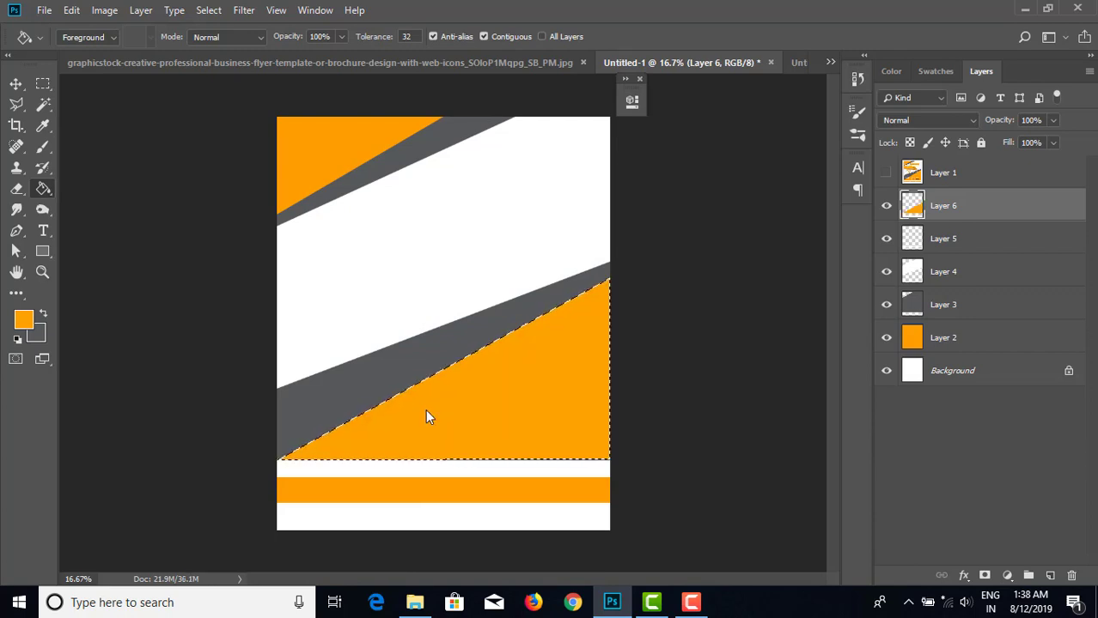
pyautogui.hotkey('ctrl', 'd')
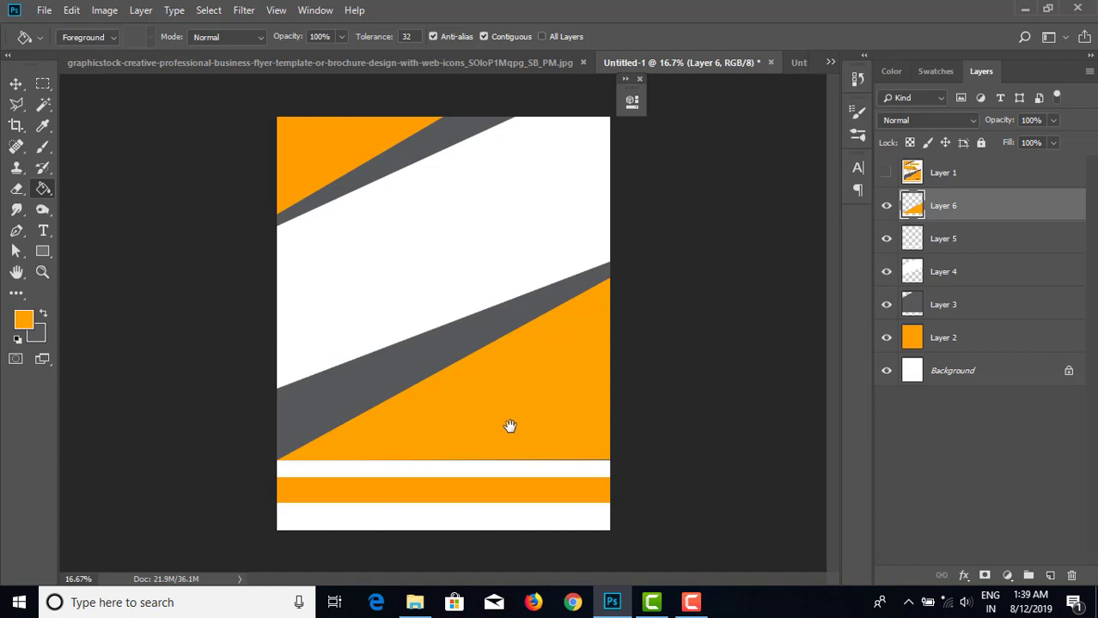
# - Toggle the template on and off to locate the business-name bar
pyautogui.click(16, 84)
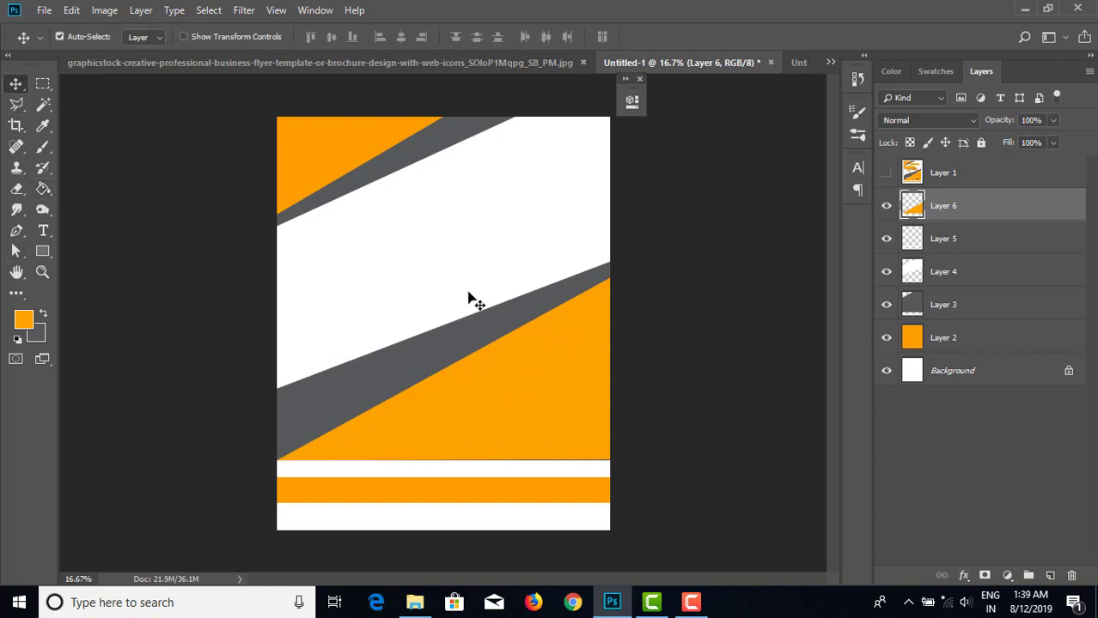
pyautogui.click(885, 173)
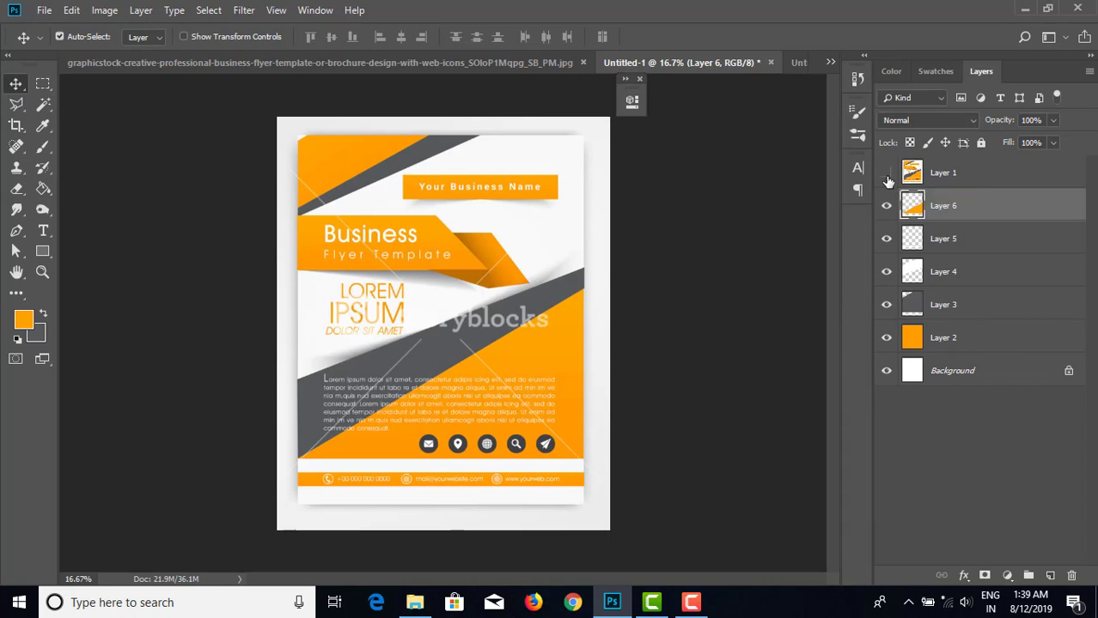
pyautogui.click(887, 175)
pyautogui.click(886, 175)
pyautogui.click(887, 173)
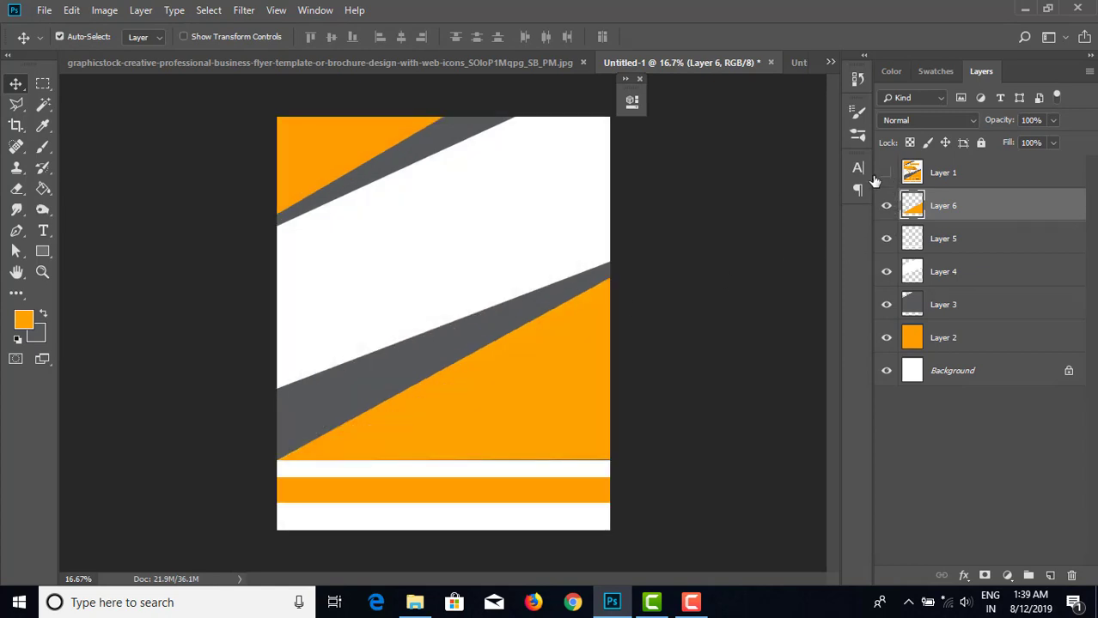
# - Marquee a 3.260 × 0.663 inch area over the name bar and add empty Layer 7
pyautogui.click(43, 84)
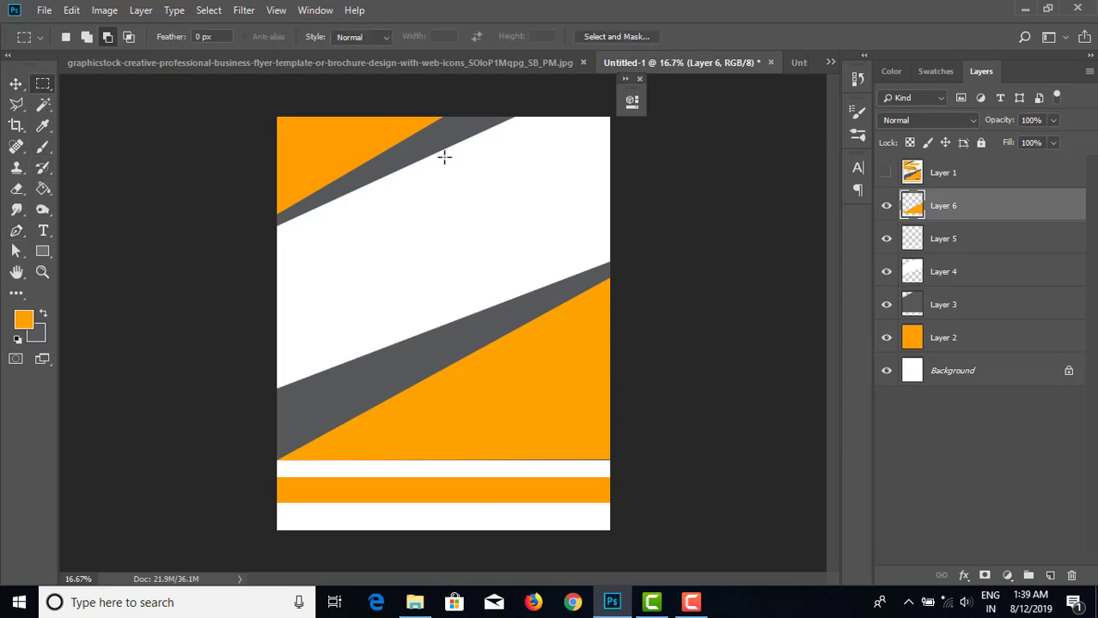
pyautogui.moveTo(547, 181); pyautogui.dragTo(581, 183)
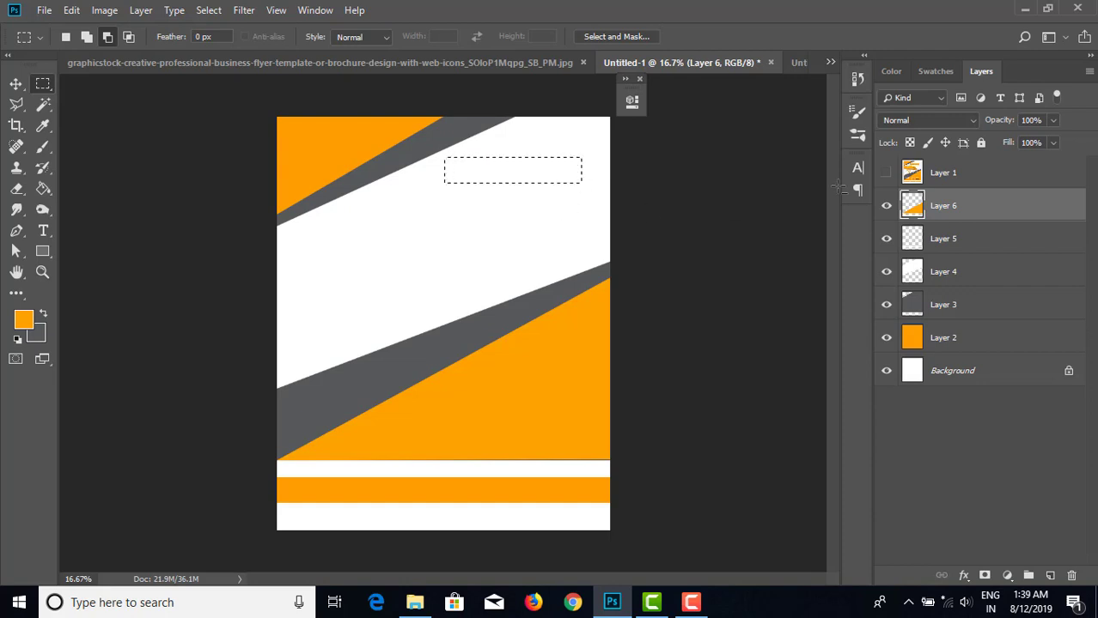
pyautogui.click(886, 173)
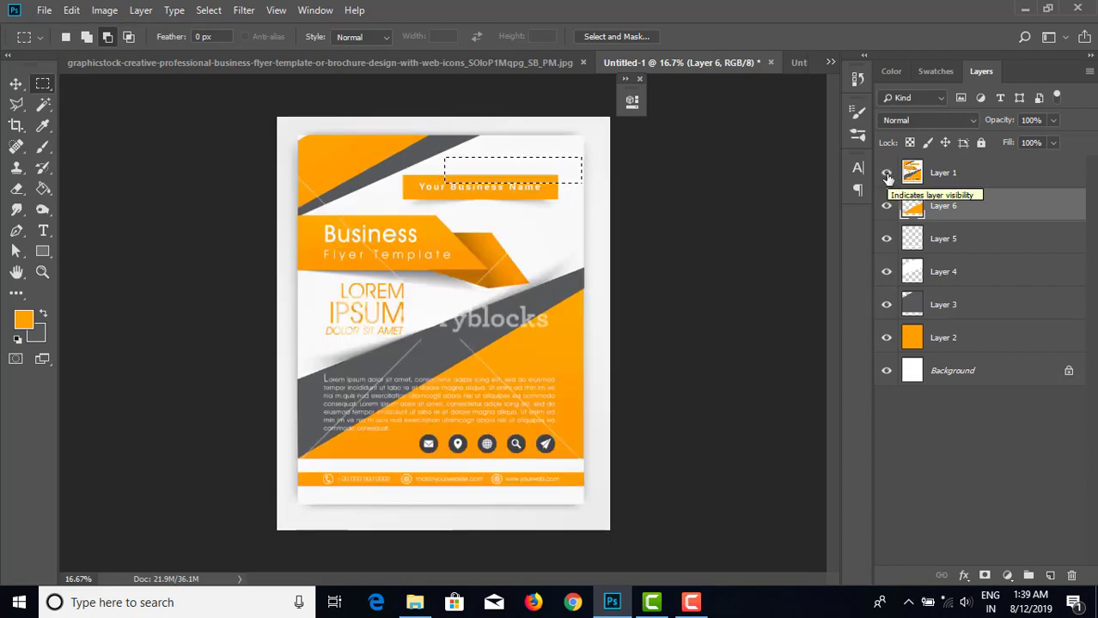
pyautogui.click(886, 174)
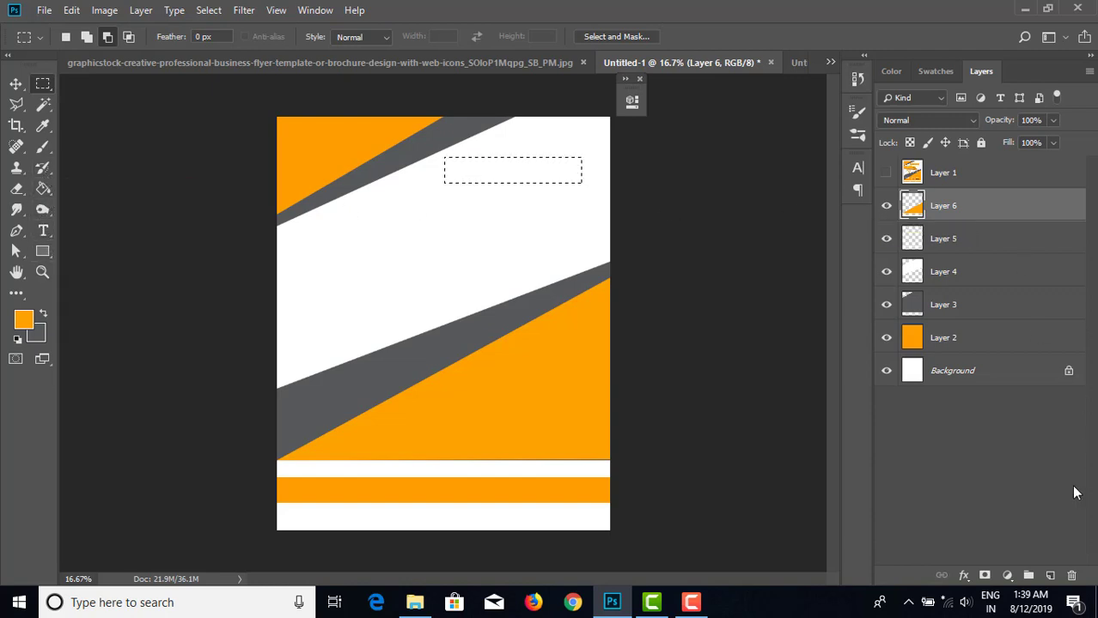
pyautogui.click(1049, 575)
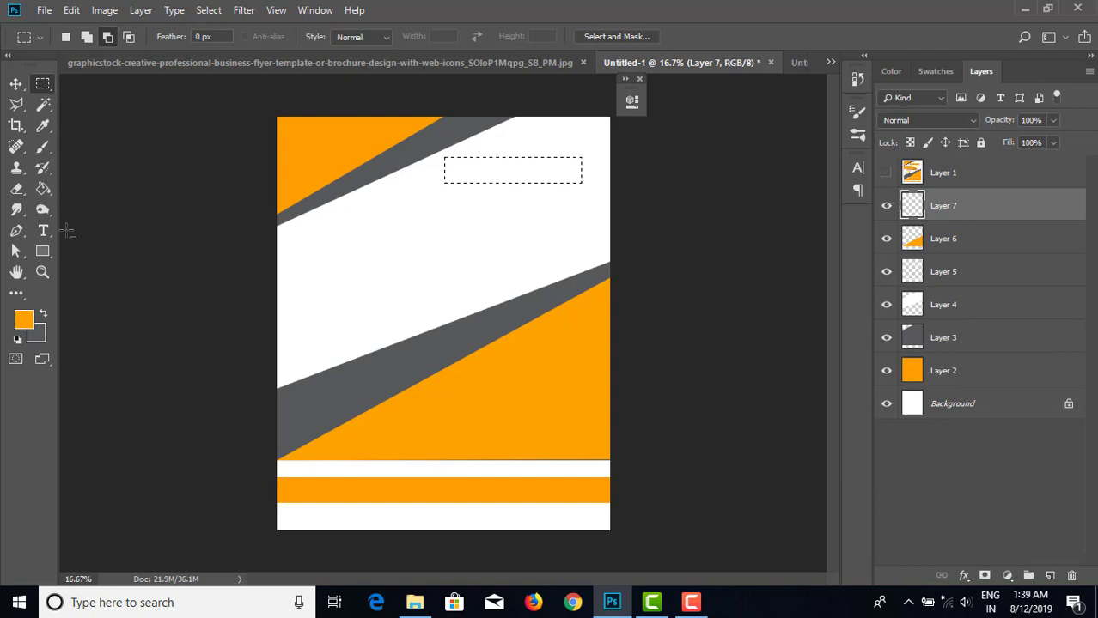
# - Fill the name bar selection on Layer 7 with solid orange
pyautogui.click(42, 188)
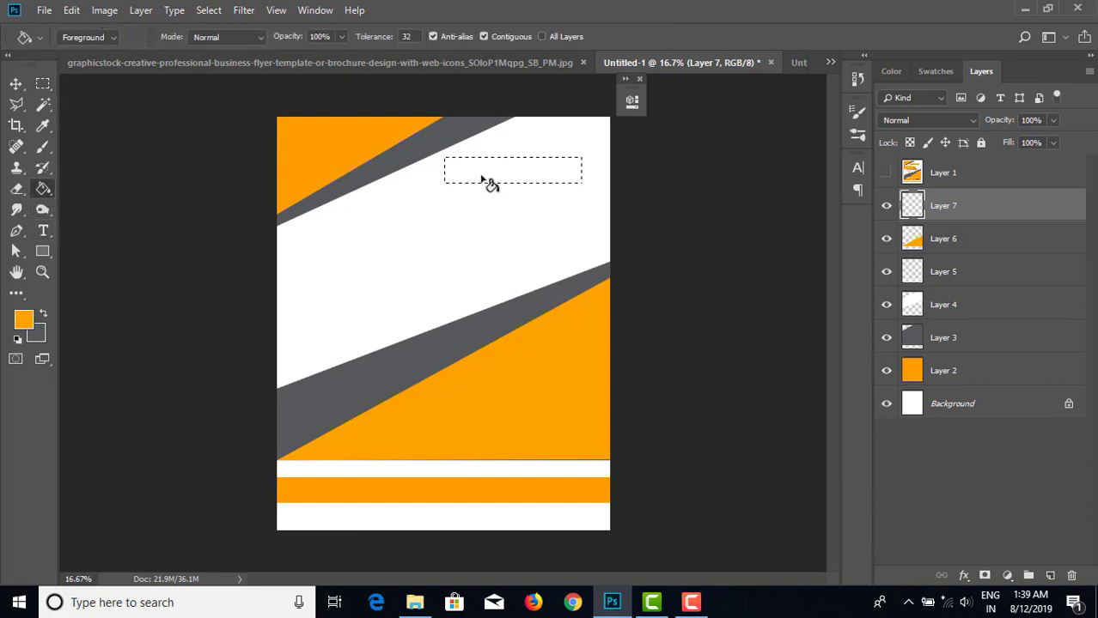
pyautogui.hotkey('ctrl', 'd')
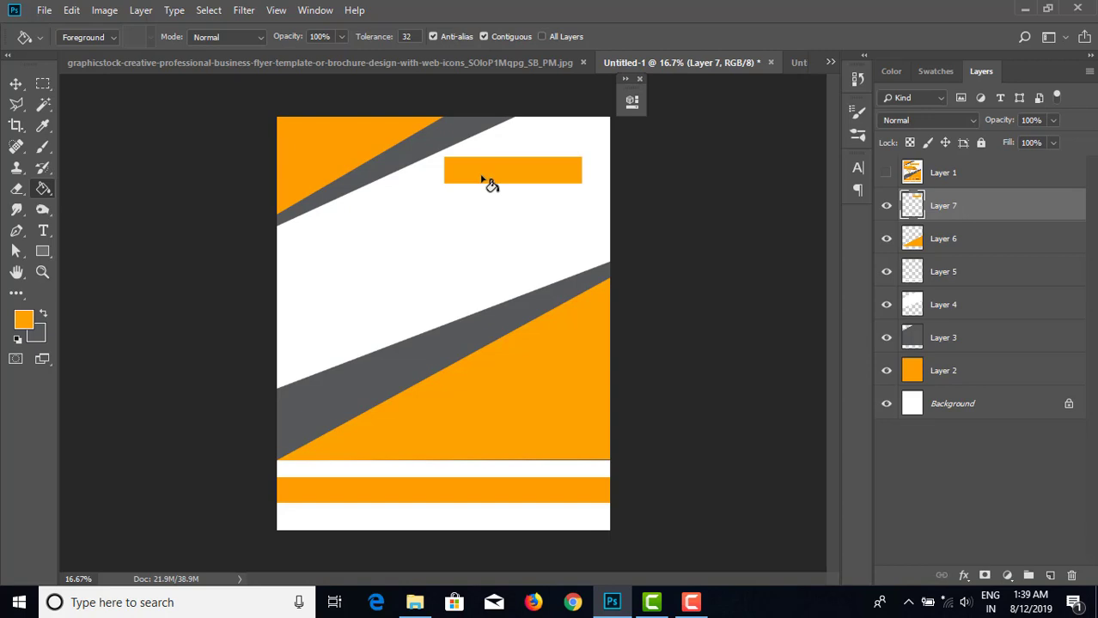
pyautogui.click(42, 251)
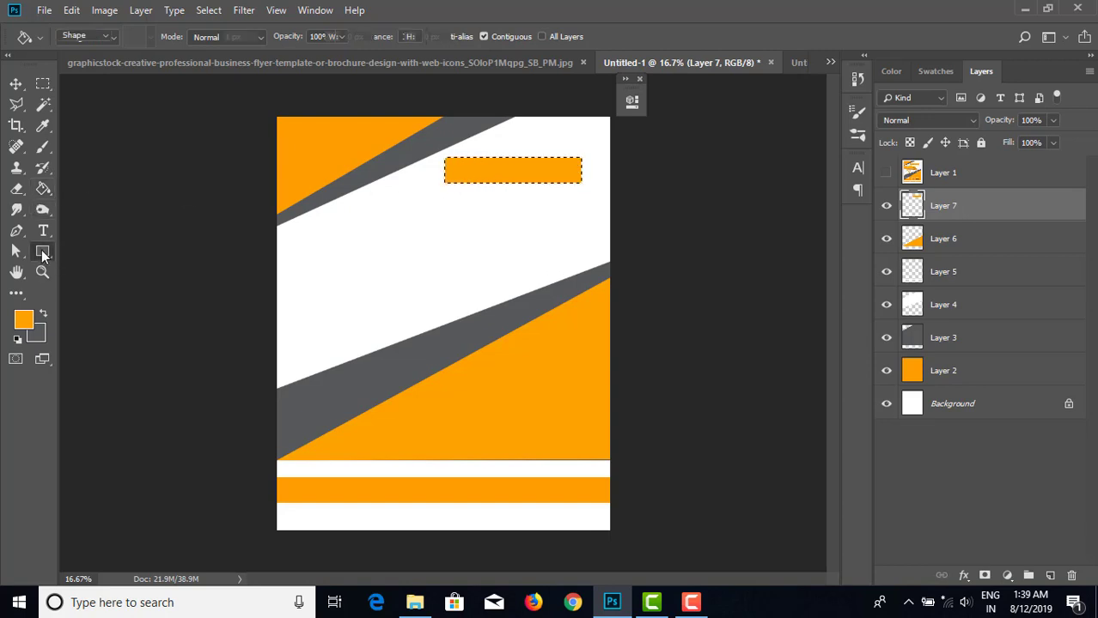
pyautogui.click(108, 38)
pyautogui.click(109, 38)
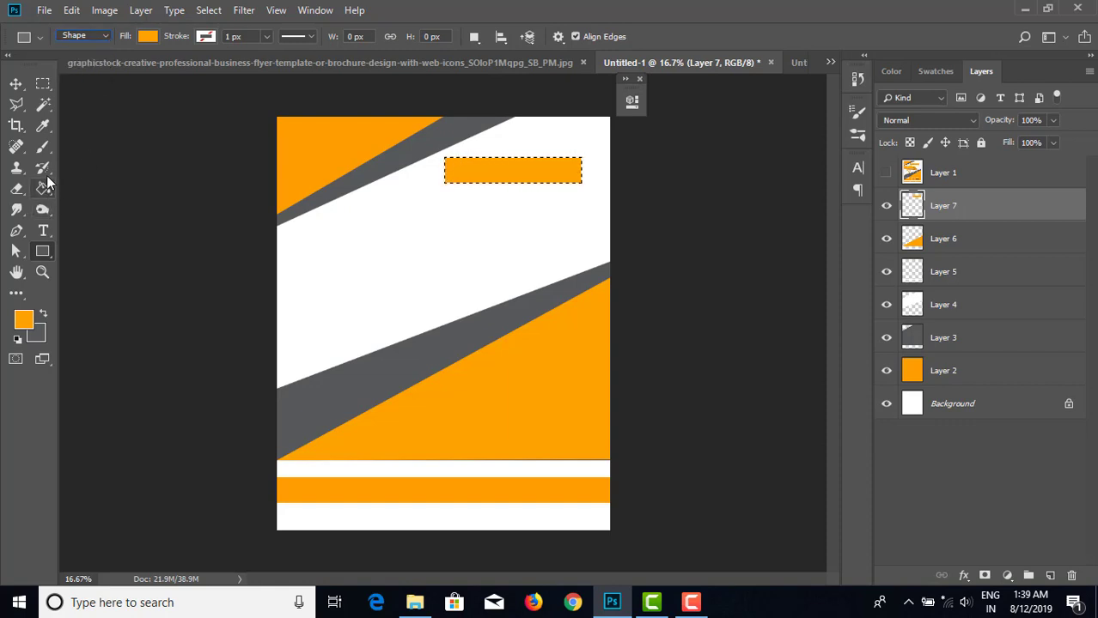
pyautogui.moveTo(45, 190); pyautogui.dragTo(74, 191)
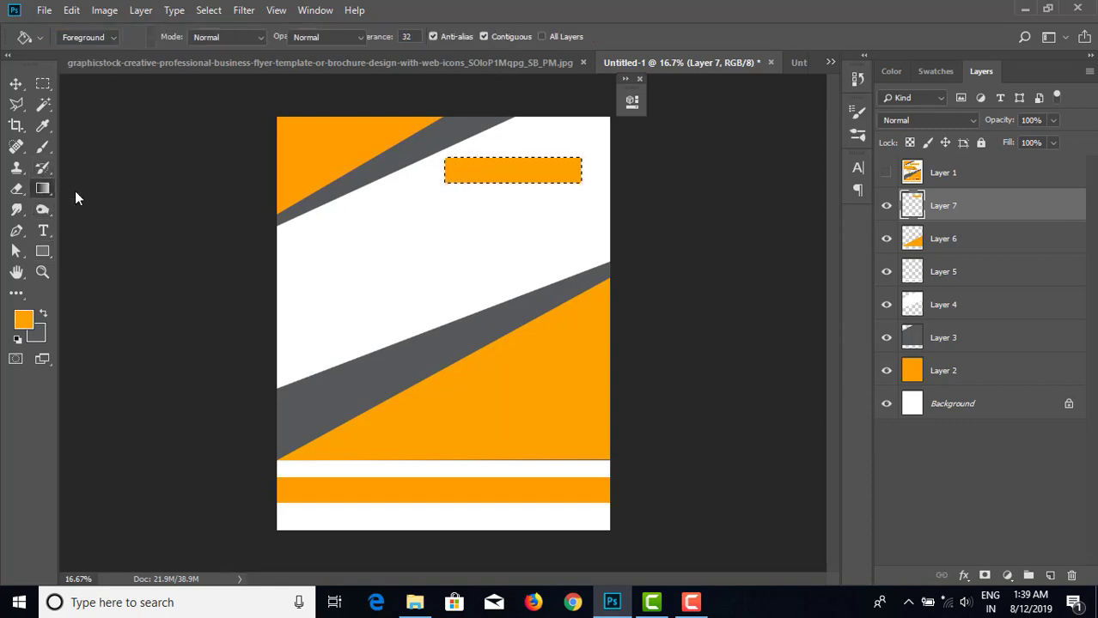
# - Sample the canvas orange into the left gradient stop and a second stop placed at 44%
pyautogui.click(86, 35)
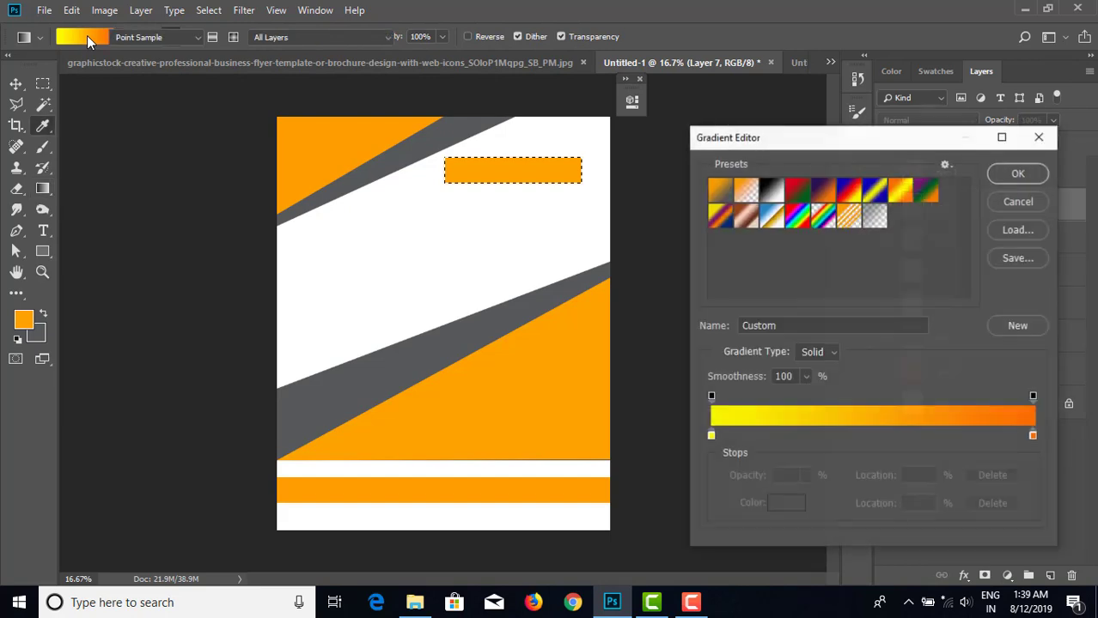
pyautogui.click(711, 437)
pyautogui.click(553, 392)
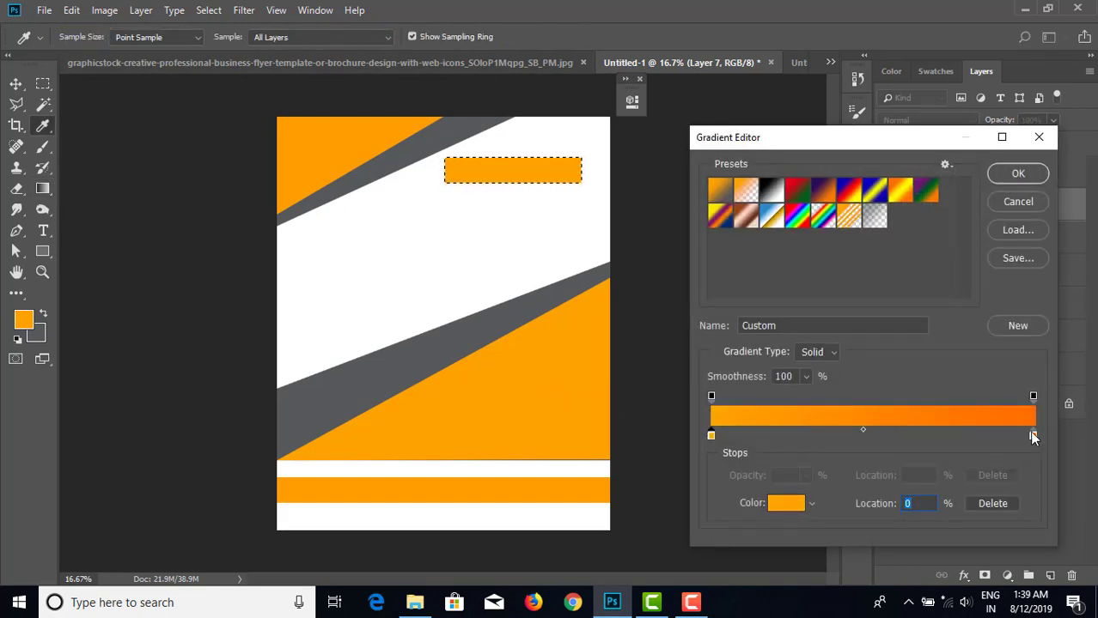
pyautogui.moveTo(1031, 432); pyautogui.dragTo(922, 430)
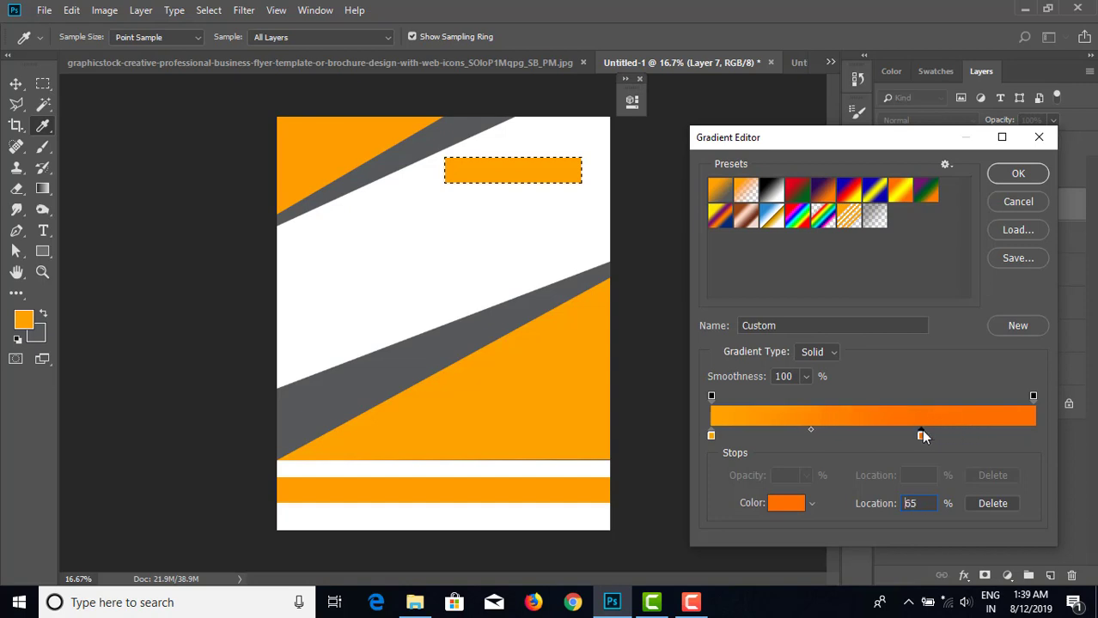
pyautogui.click(922, 438)
pyautogui.click(543, 413)
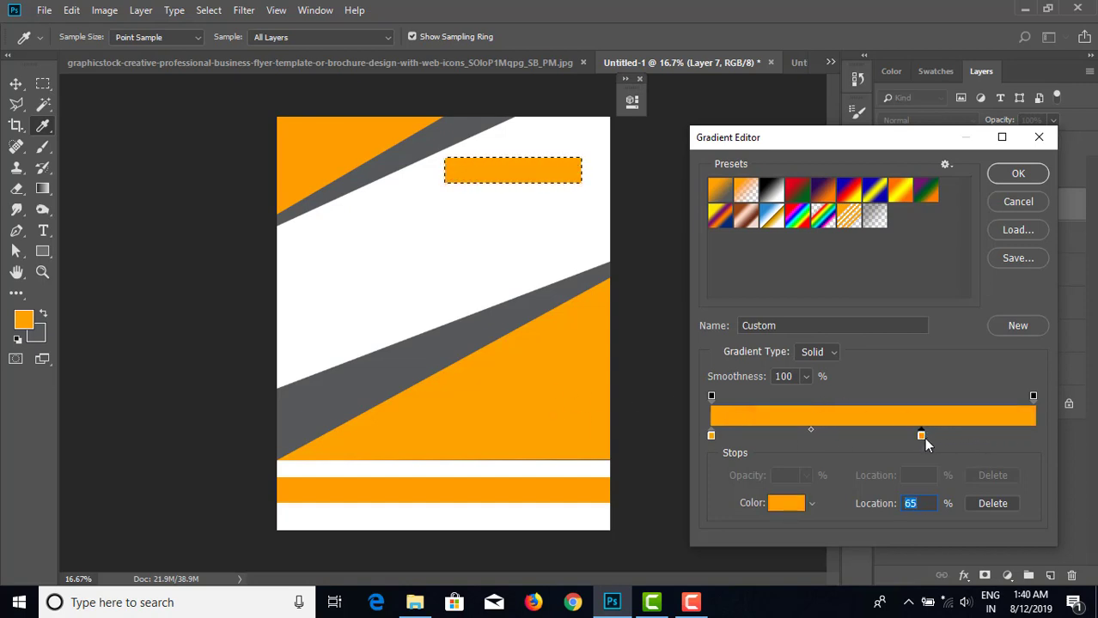
pyautogui.moveTo(921, 437); pyautogui.dragTo(918, 436)
pyautogui.hotkey('shift', 'Down')
pyautogui.hotkey('shift', 'Down')
# - Add a right-end stop and make the middle stop at 49% the darker orange c68005
pyautogui.click(1027, 436)
pyautogui.click(852, 436)
pyautogui.moveTo(853, 437); pyautogui.dragTo(869, 436)
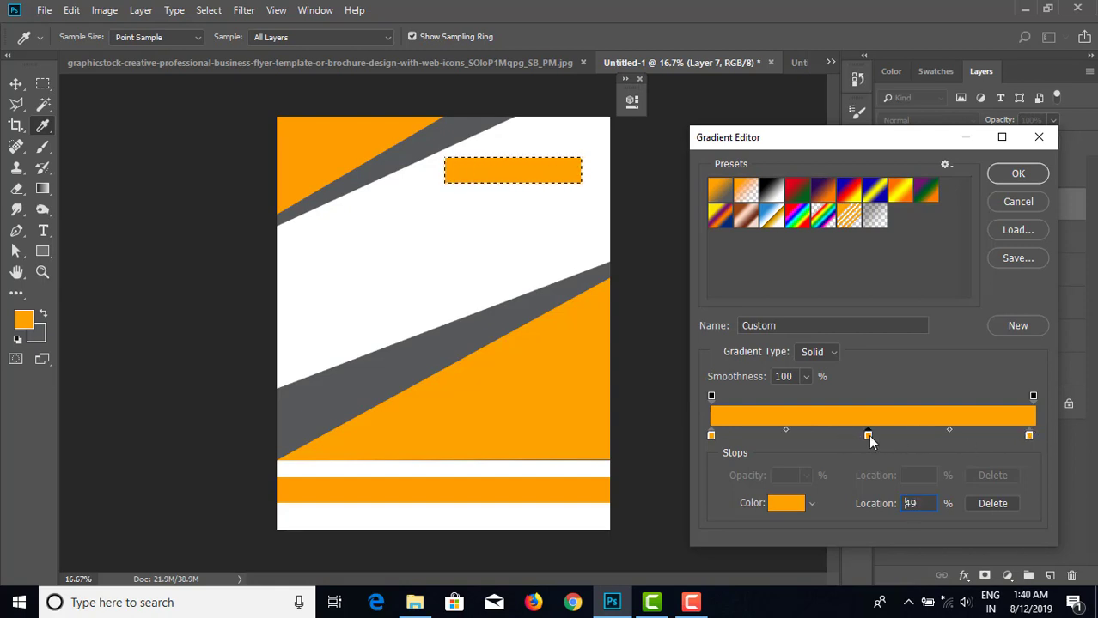
pyautogui.doubleClick(869, 436)
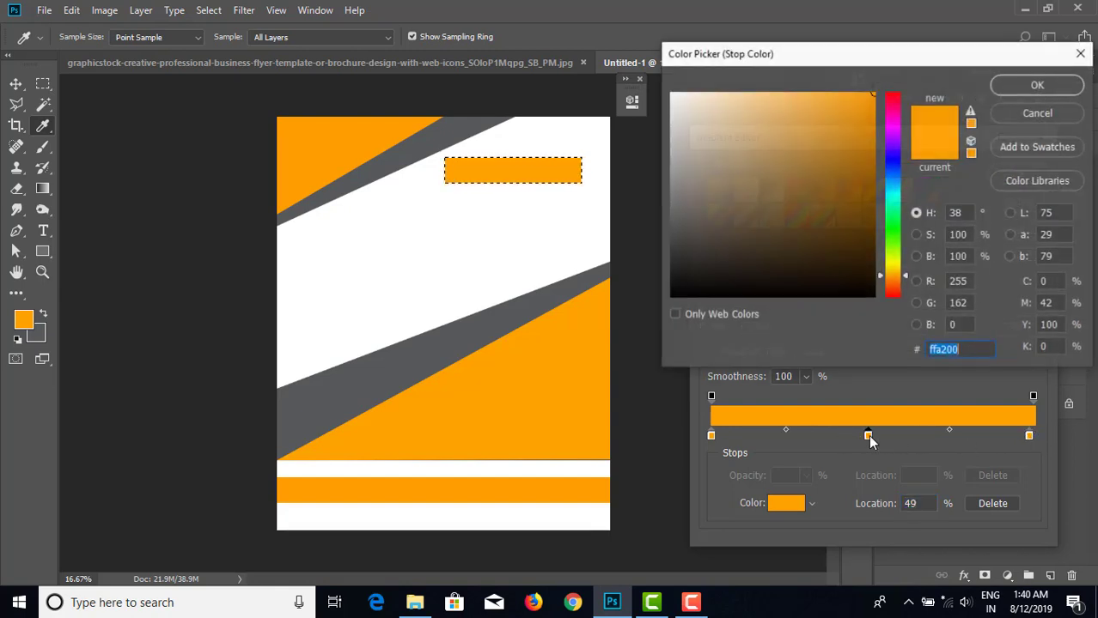
pyautogui.click(868, 121)
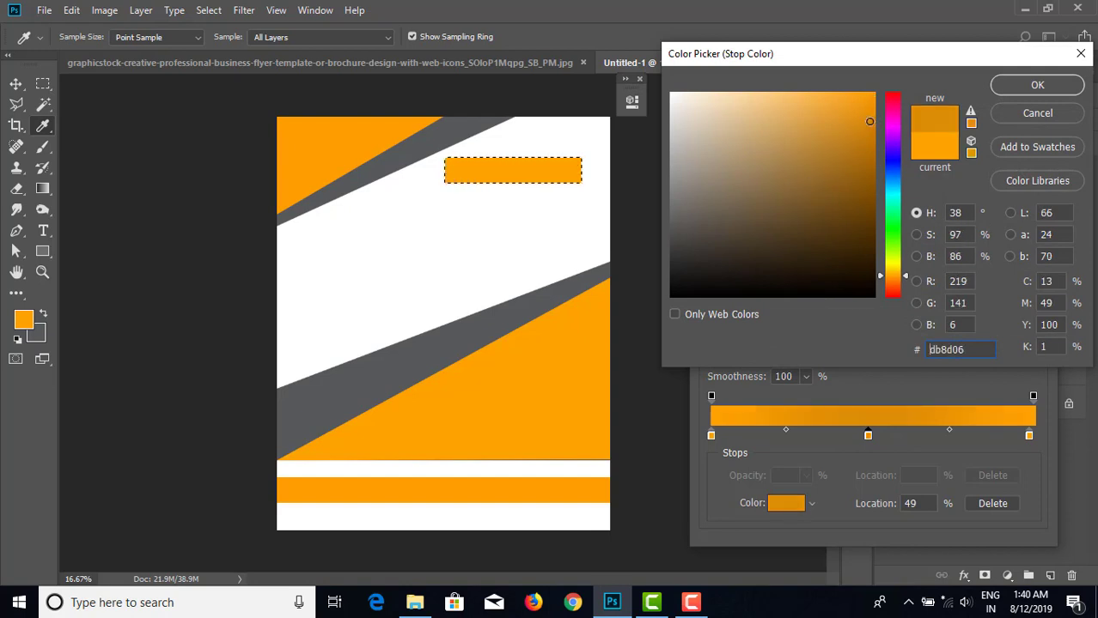
pyautogui.click(869, 138)
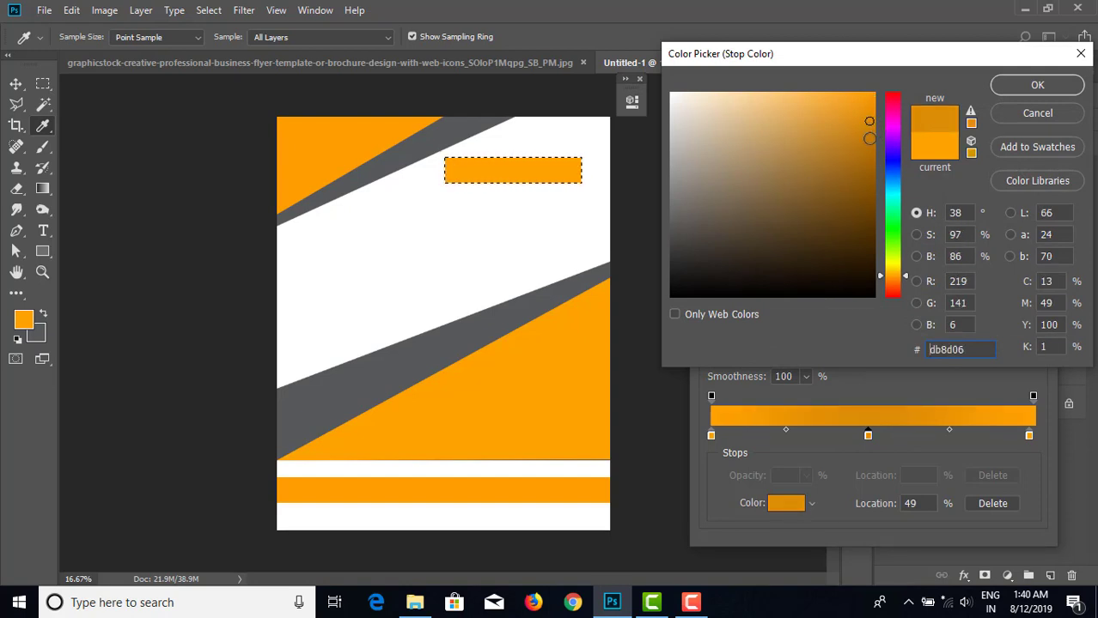
pyautogui.click(1020, 88)
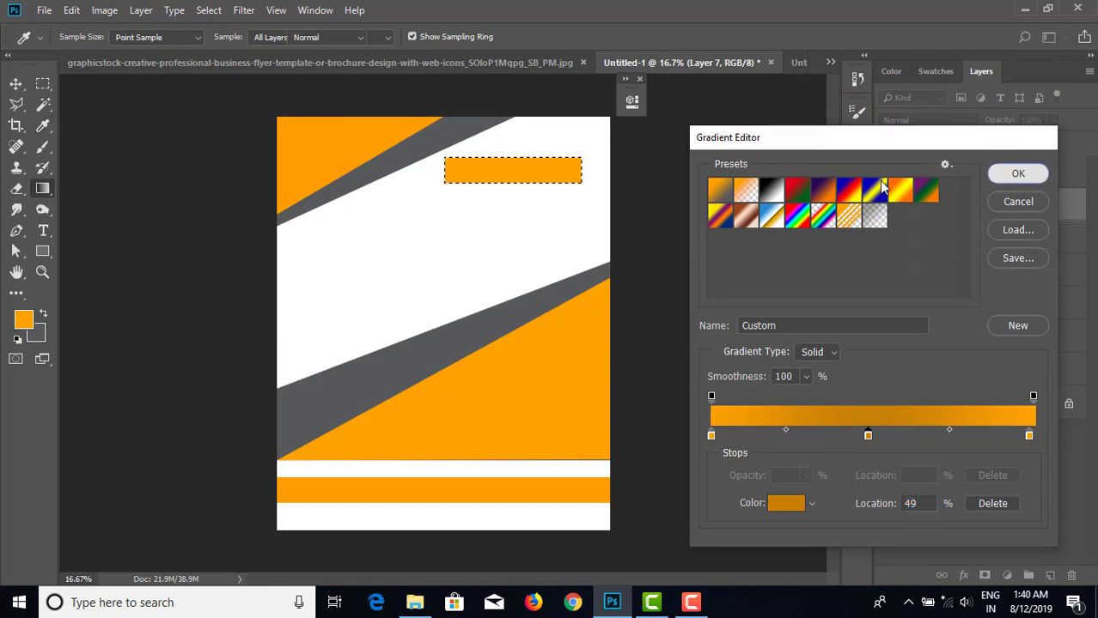
pyautogui.click(1018, 177)
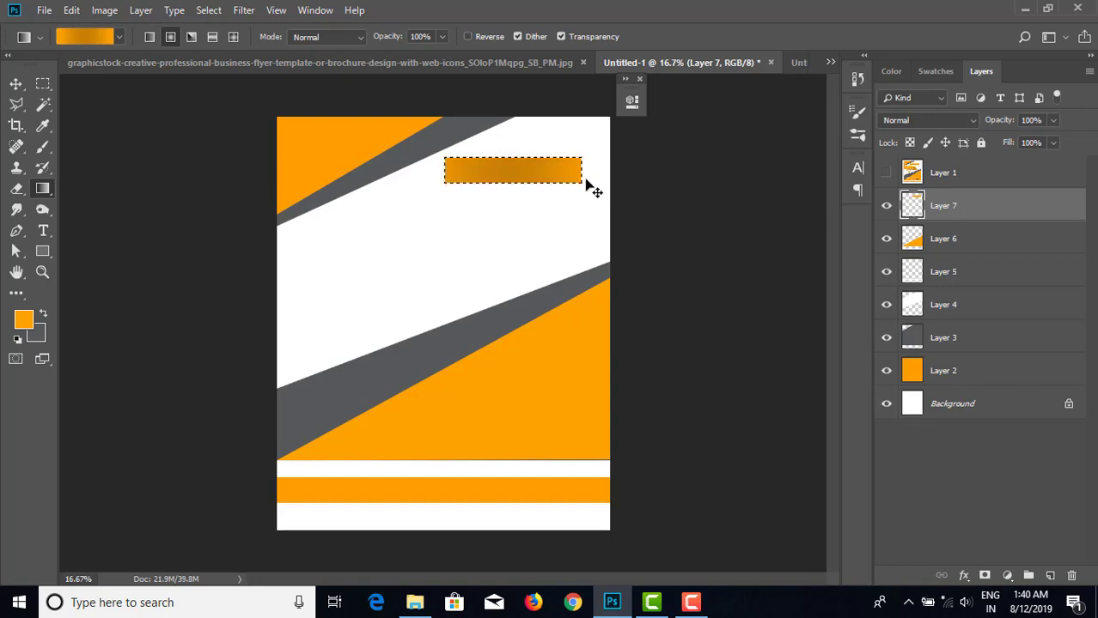
# - Rework the gradient stops so a yellow ffd200 stop sits at 53% between orange ends
pyautogui.click(79, 36)
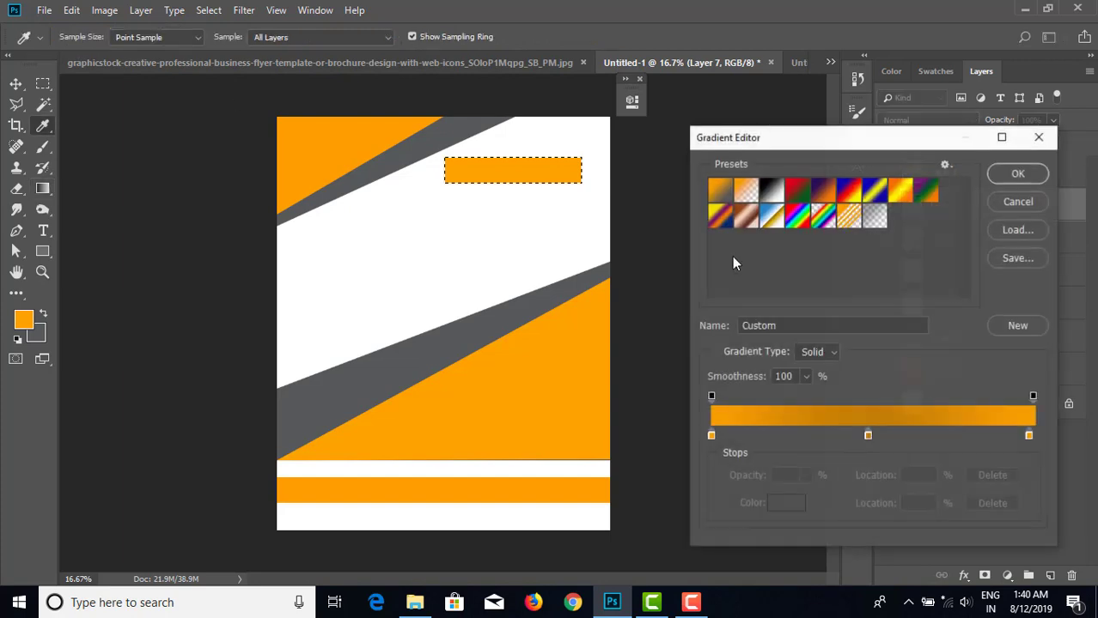
pyautogui.moveTo(864, 436); pyautogui.dragTo(901, 435)
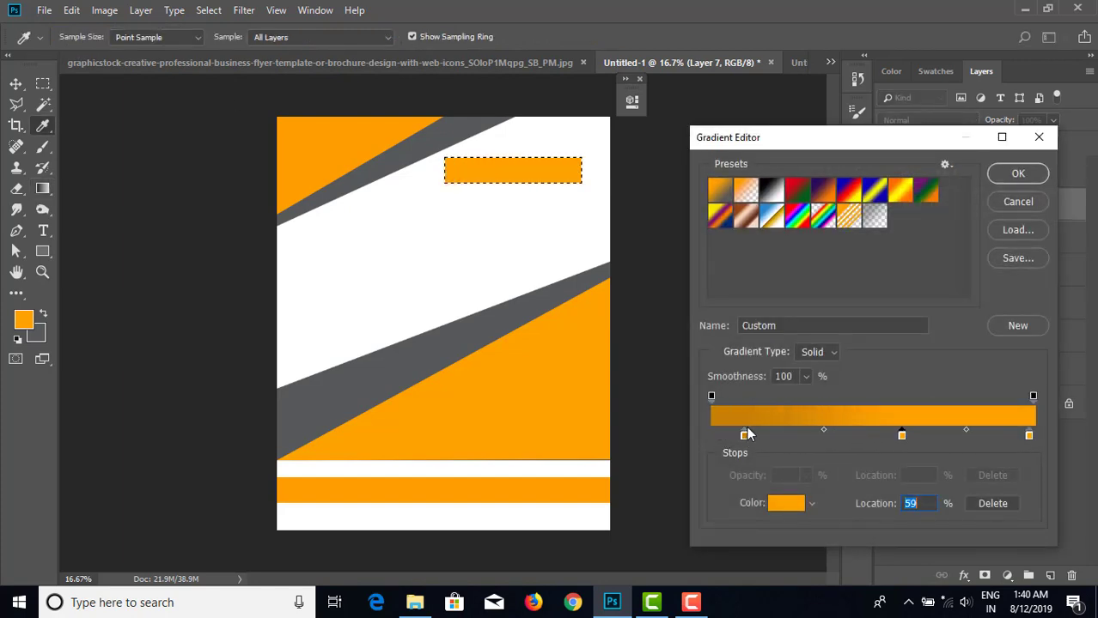
pyautogui.moveTo(744, 436); pyautogui.dragTo(694, 438)
pyautogui.moveTo(901, 437); pyautogui.dragTo(862, 437)
pyautogui.moveTo(712, 436)
pyautogui.mouseDown()
pyautogui.moveTo(826, 453)
pyautogui.moveTo(711, 436)
pyautogui.mouseUp()
pyautogui.click(884, 437)
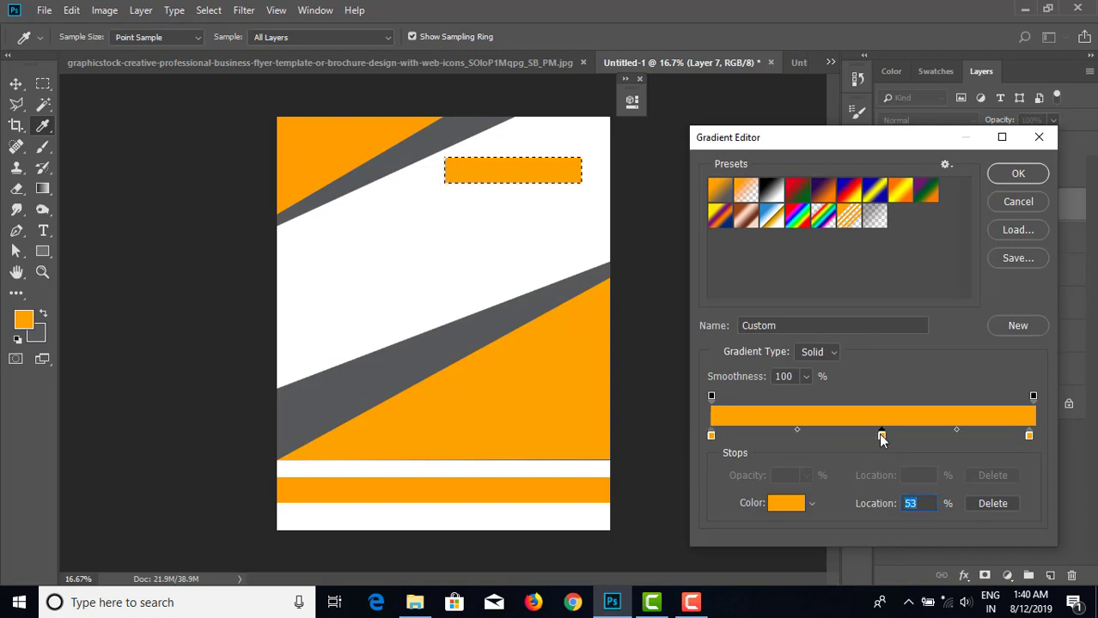
pyautogui.click(794, 507)
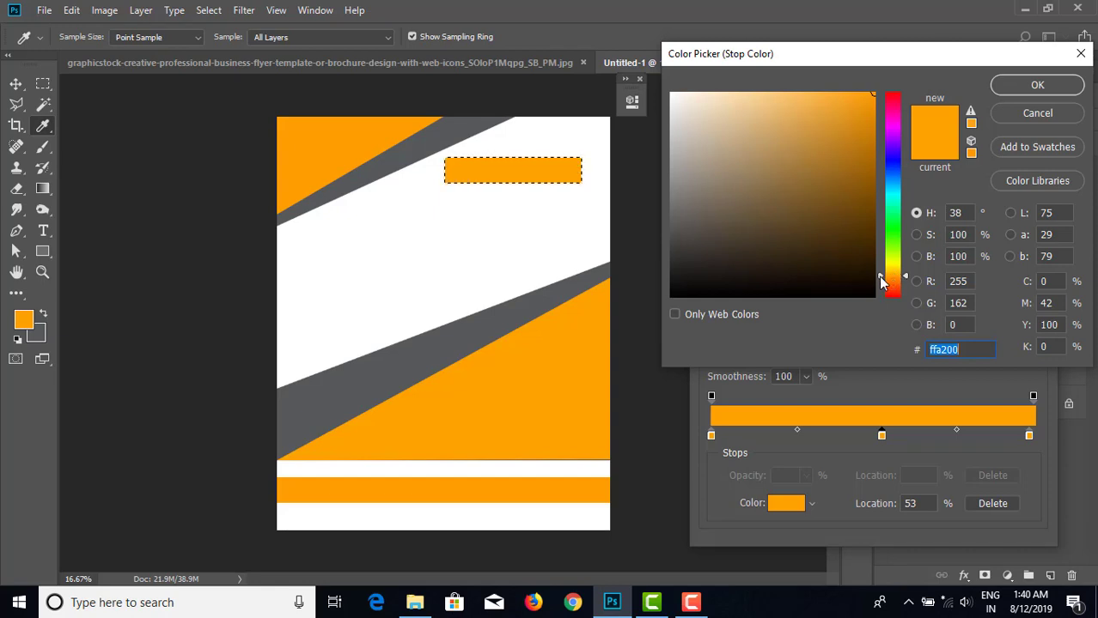
pyautogui.moveTo(888, 276); pyautogui.dragTo(884, 270)
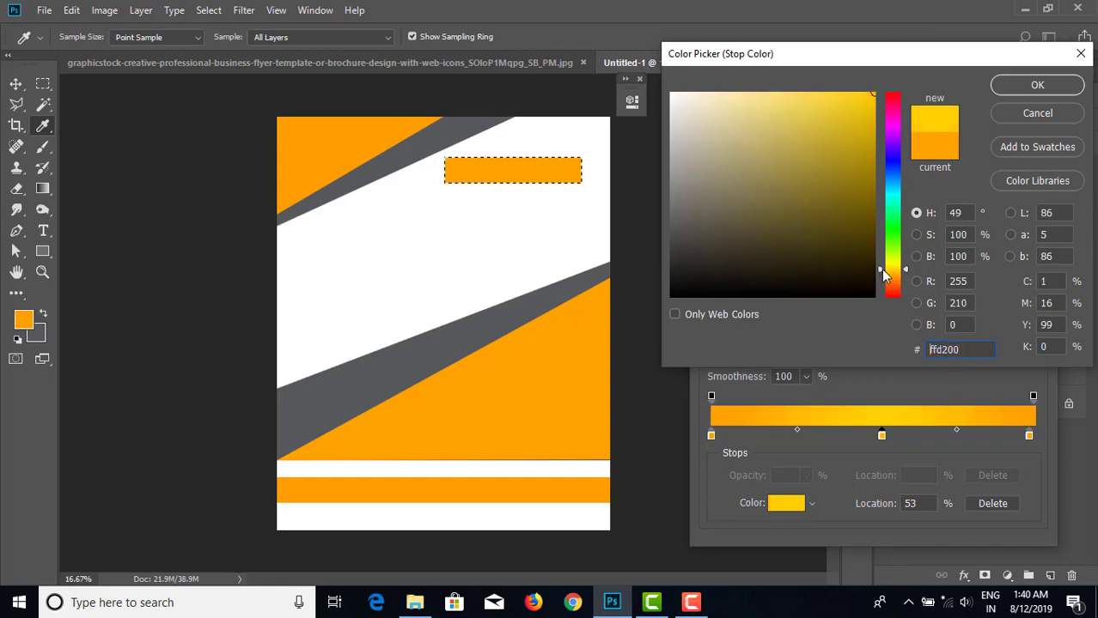
pyautogui.click(1031, 86)
pyautogui.click(1015, 175)
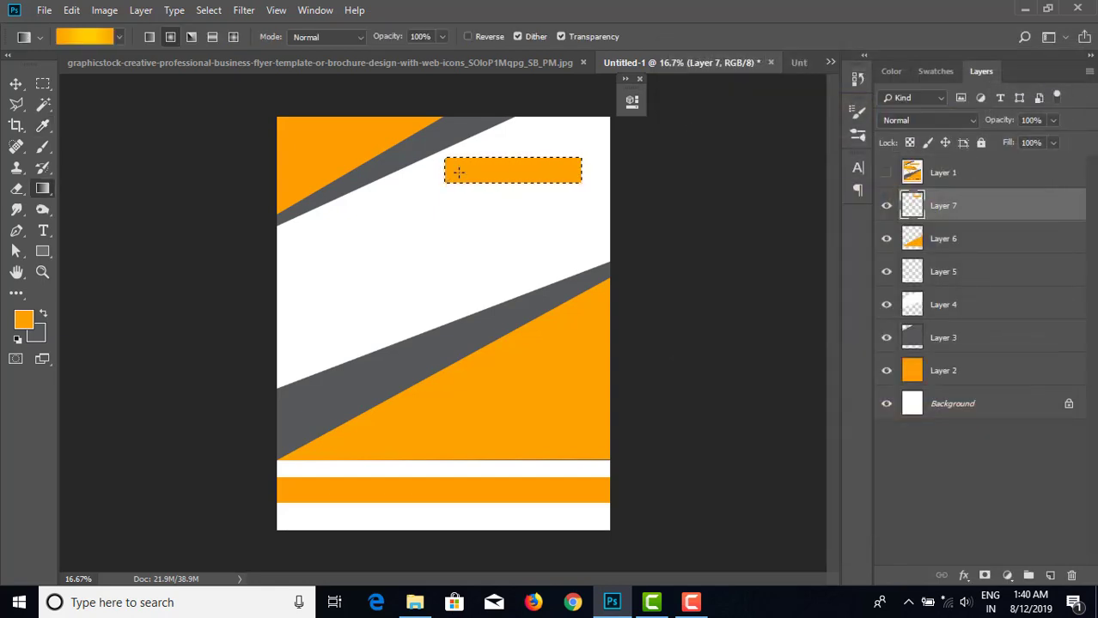
# - Fill the name bar with the gradient, deselect, and bring up Layer 7's context menu
pyautogui.moveTo(444, 172); pyautogui.dragTo(589, 172)
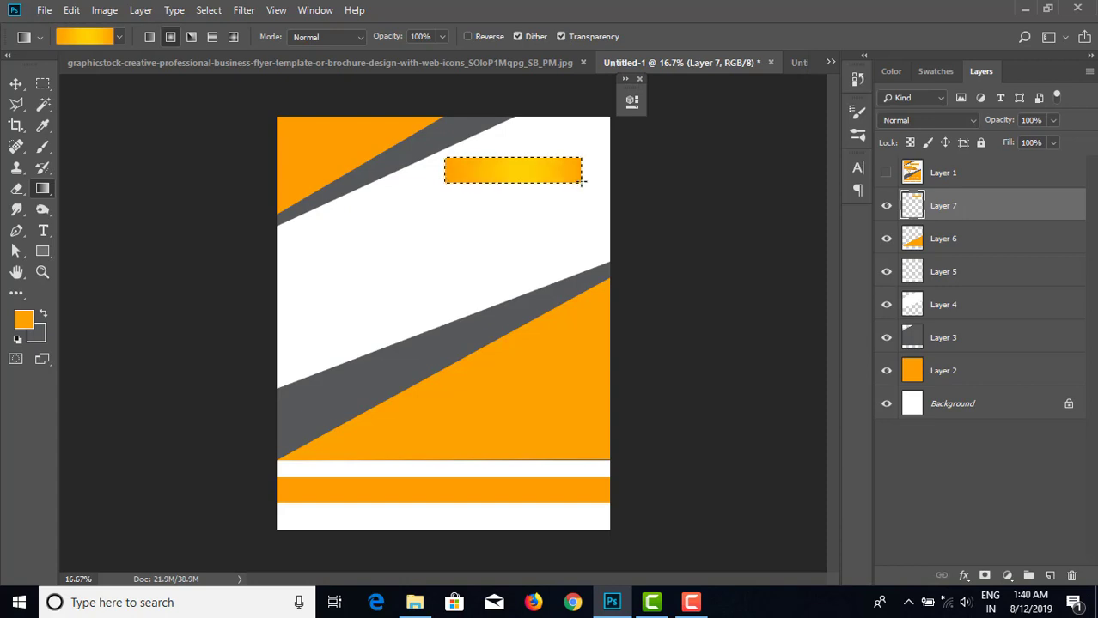
pyautogui.hotkey('ctrl', 'd')
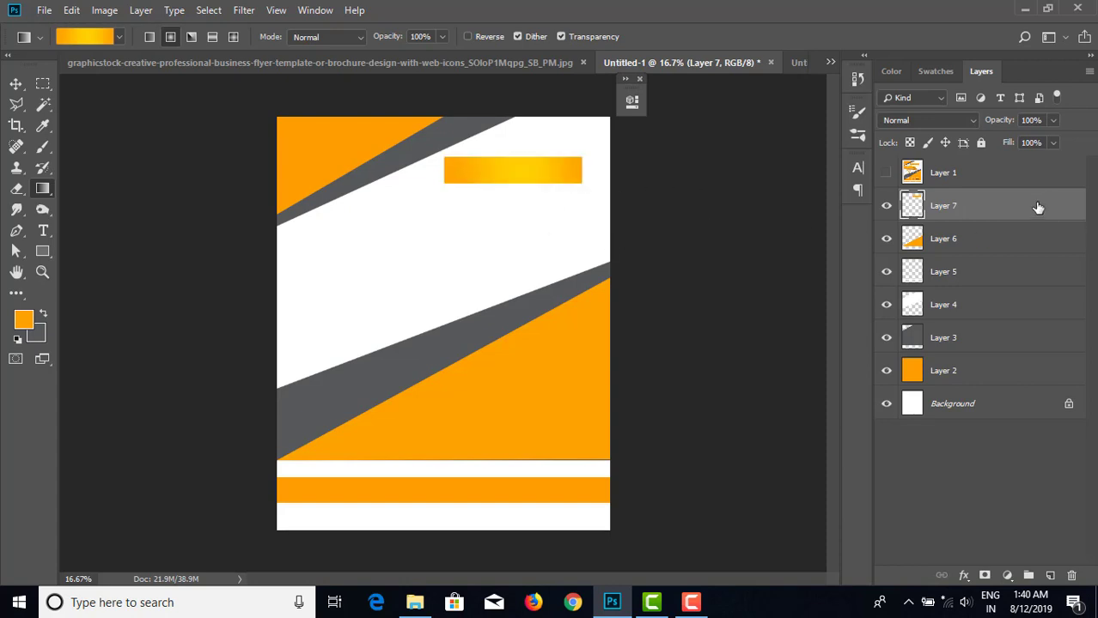
pyautogui.rightClick(987, 209)
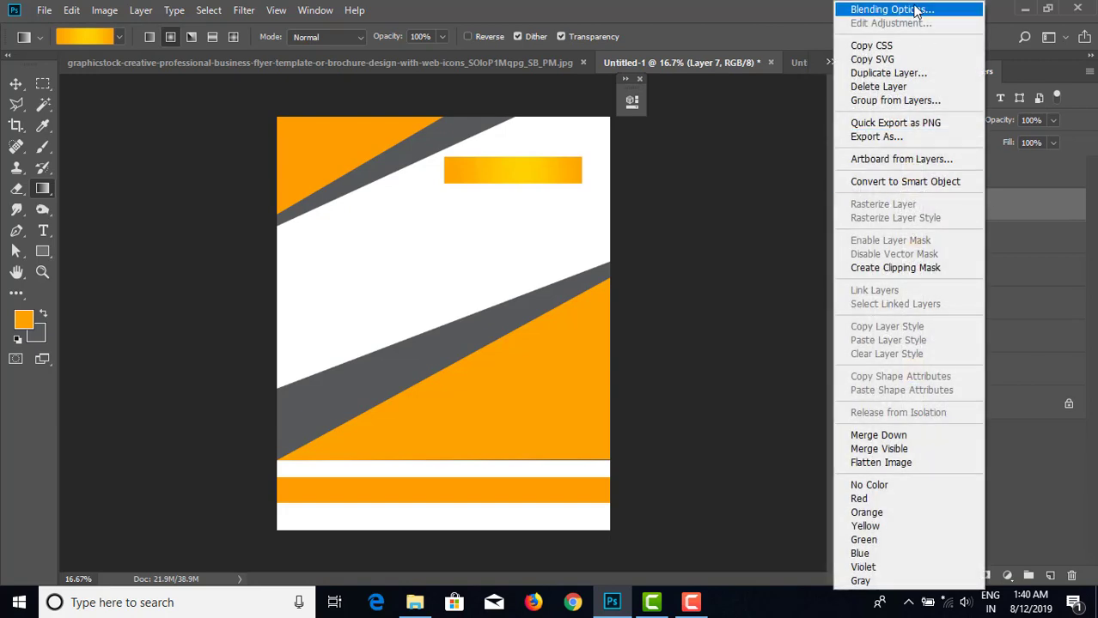
pyautogui.click(1015, 200)
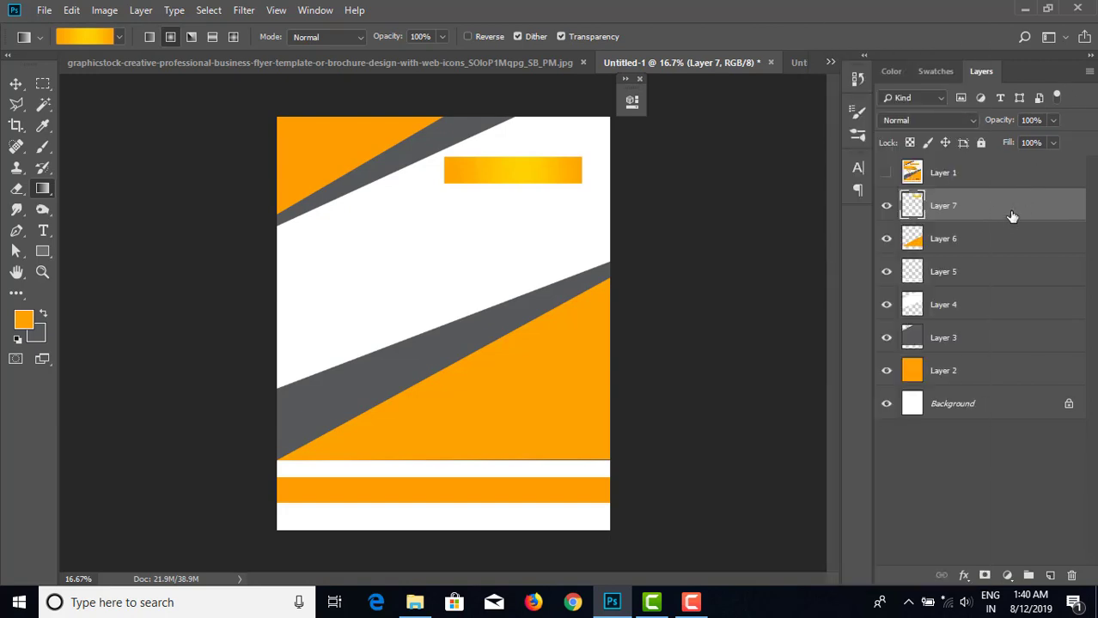
pyautogui.rightClick(1011, 217)
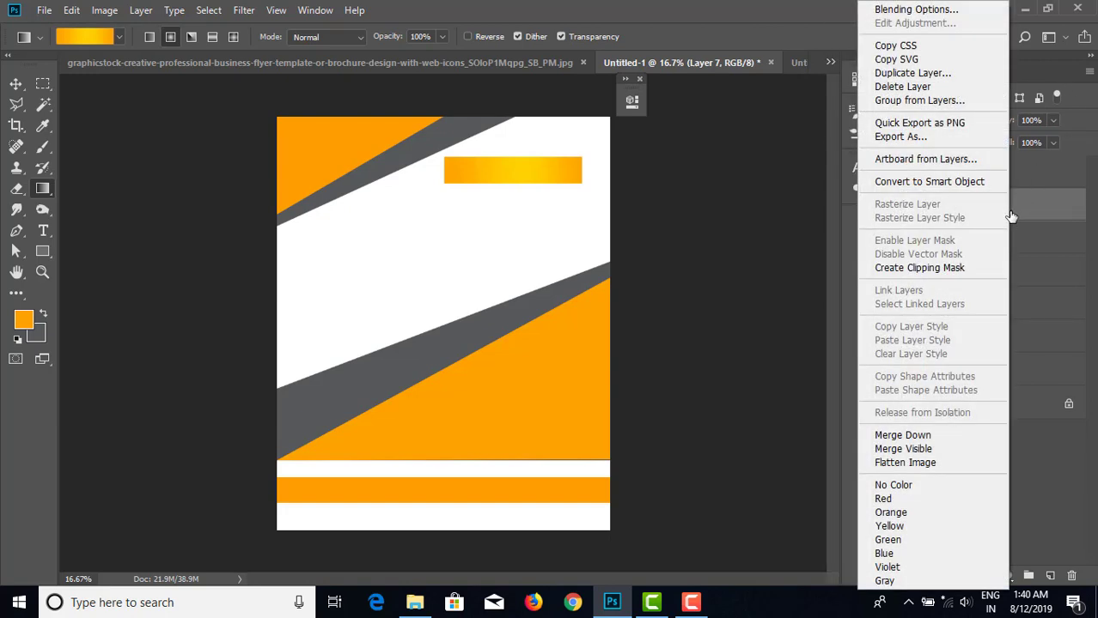
# - Add a Drop Shadow to Layer 7, tuning its distance, size and opacity
pyautogui.click(933, 12)
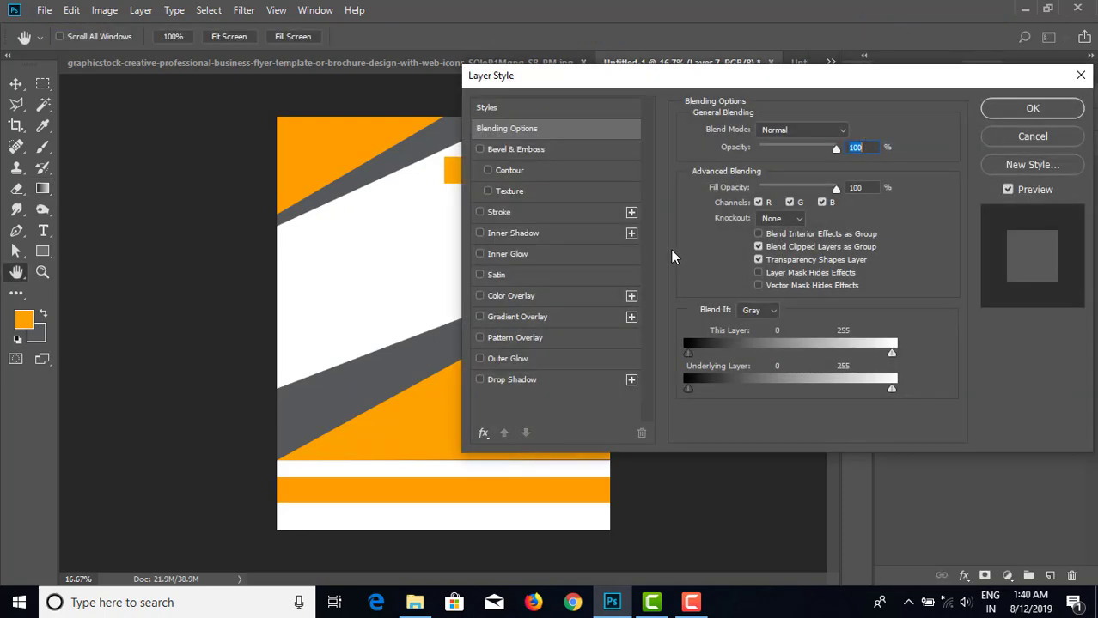
pyautogui.moveTo(573, 81); pyautogui.dragTo(710, 16)
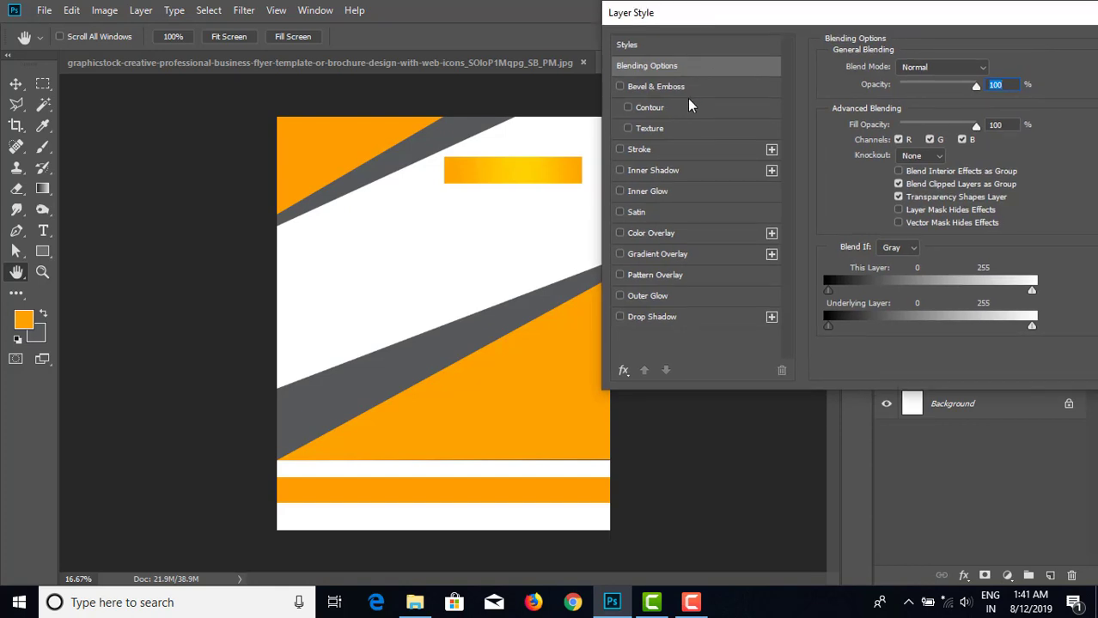
pyautogui.click(620, 317)
pyautogui.click(701, 321)
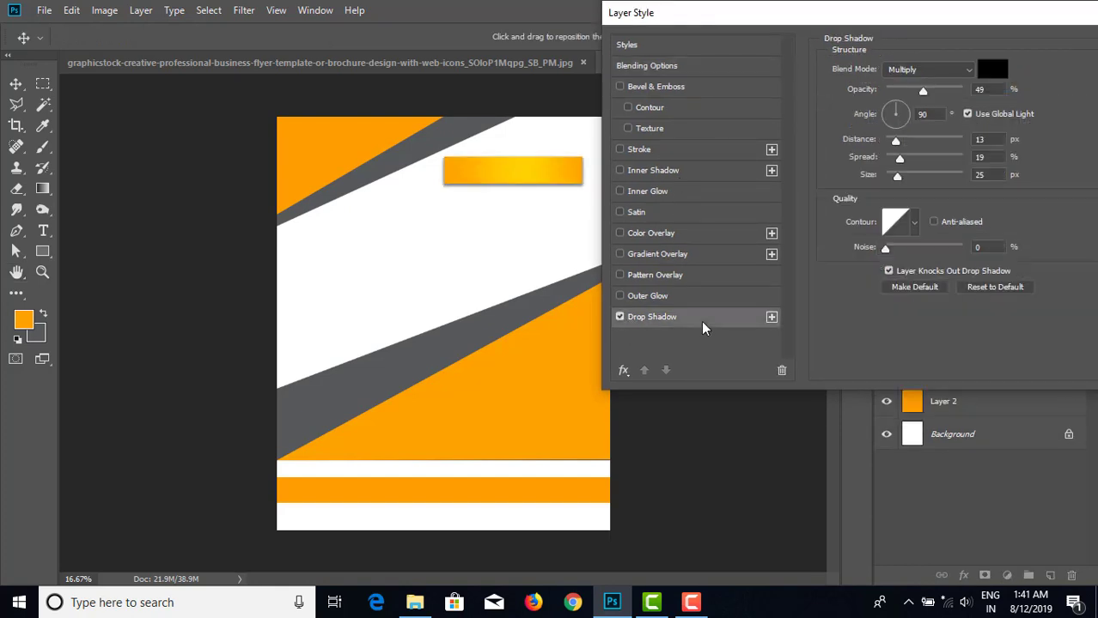
pyautogui.moveTo(897, 176); pyautogui.dragTo(905, 160)
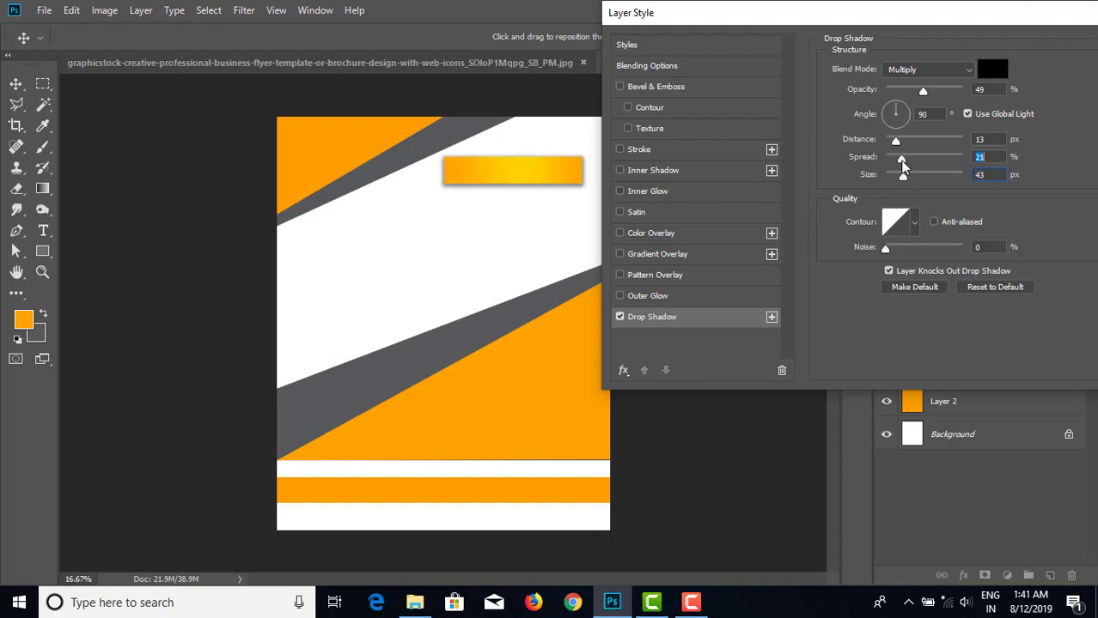
pyautogui.moveTo(895, 141); pyautogui.dragTo(894, 101)
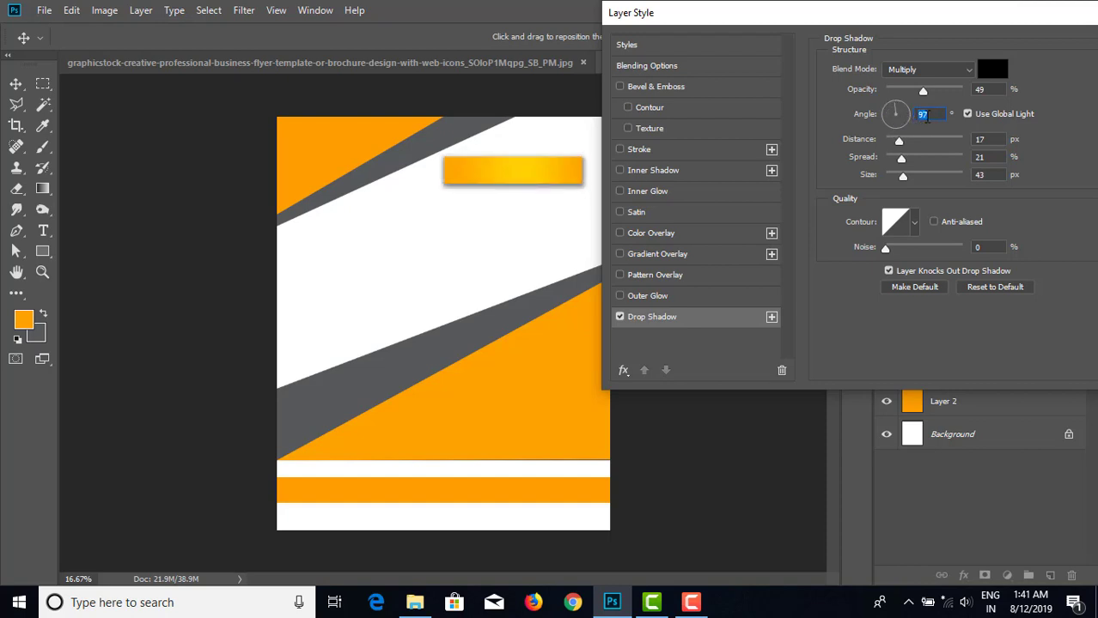
pyautogui.write('0')
pyautogui.moveTo(923, 91)
pyautogui.mouseDown()
pyautogui.moveTo(905, 94)
pyautogui.moveTo(918, 97)
pyautogui.mouseUp()
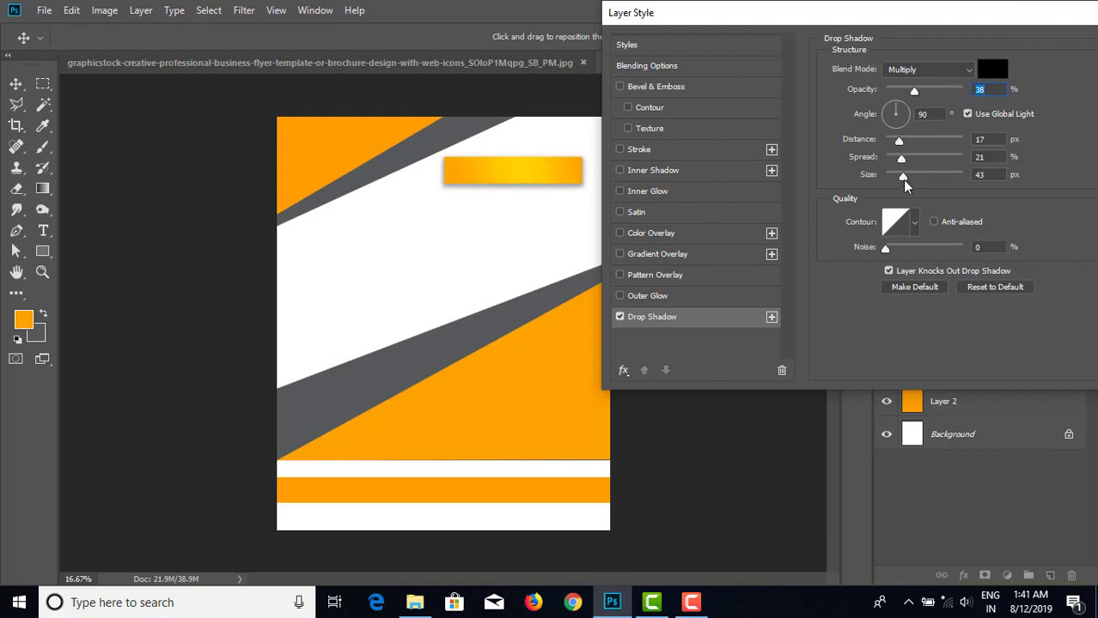
pyautogui.moveTo(903, 180); pyautogui.dragTo(898, 180)
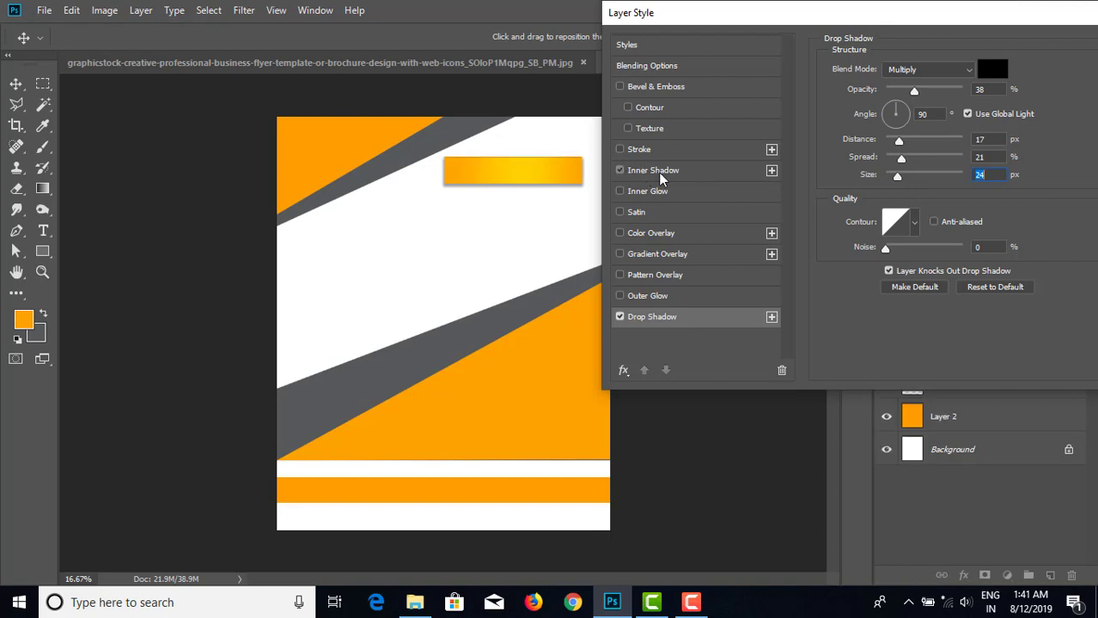
# - Try an Inner Shadow, then remove it and apply the drop shadow only
pyautogui.click(644, 171)
pyautogui.moveTo(888, 142)
pyautogui.mouseDown()
pyautogui.moveTo(989, 152)
pyautogui.moveTo(884, 153)
pyautogui.mouseUp()
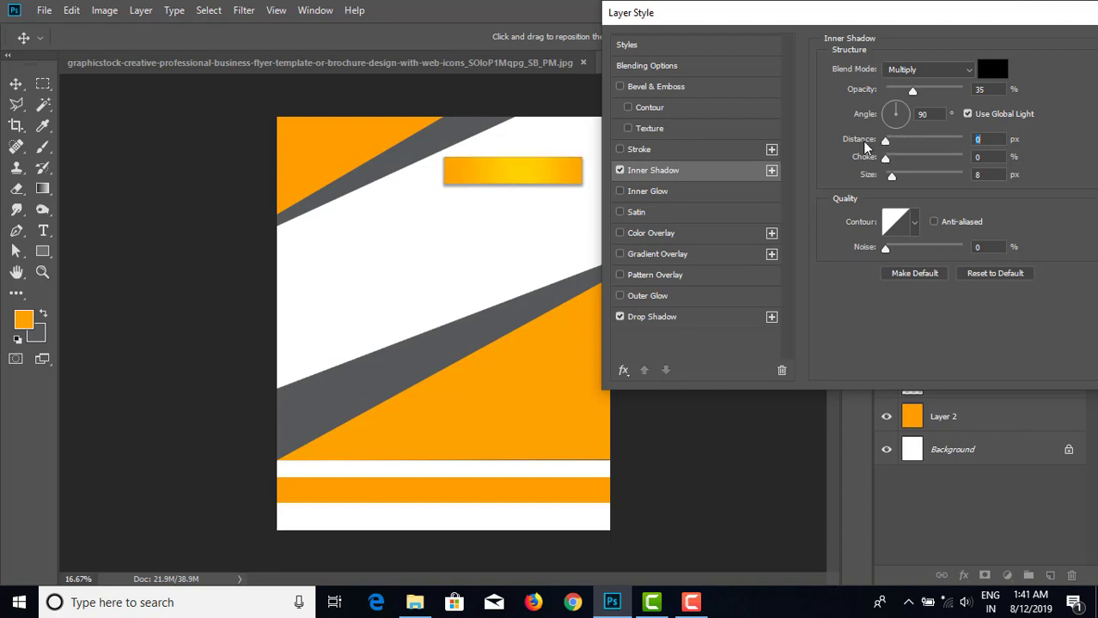
pyautogui.click(620, 171)
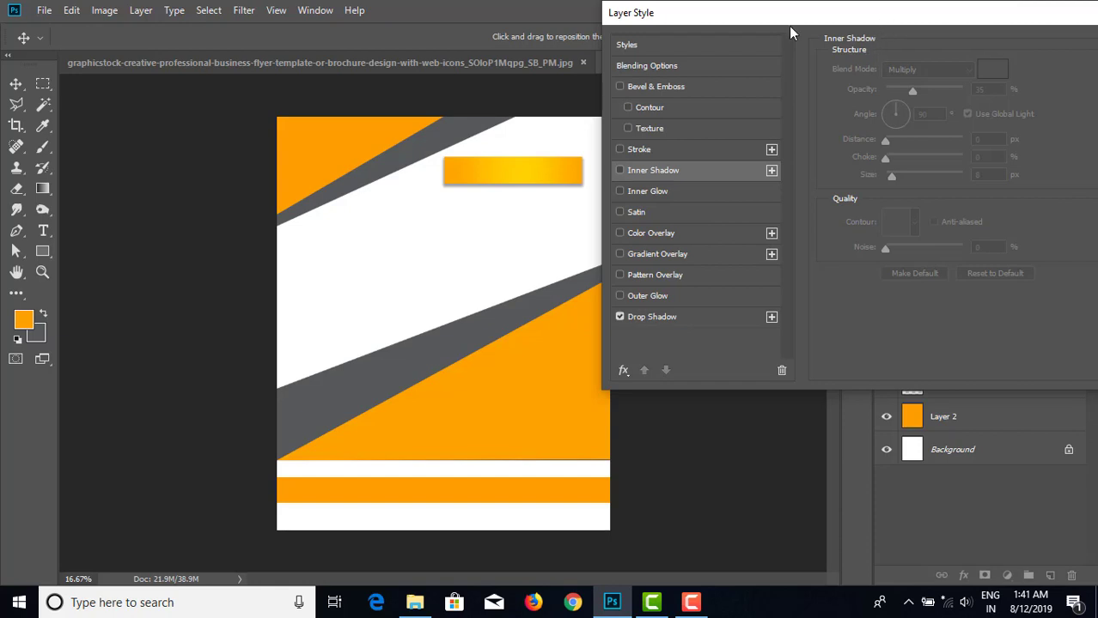
pyautogui.moveTo(875, 19); pyautogui.dragTo(713, 40)
pyautogui.click(1001, 67)
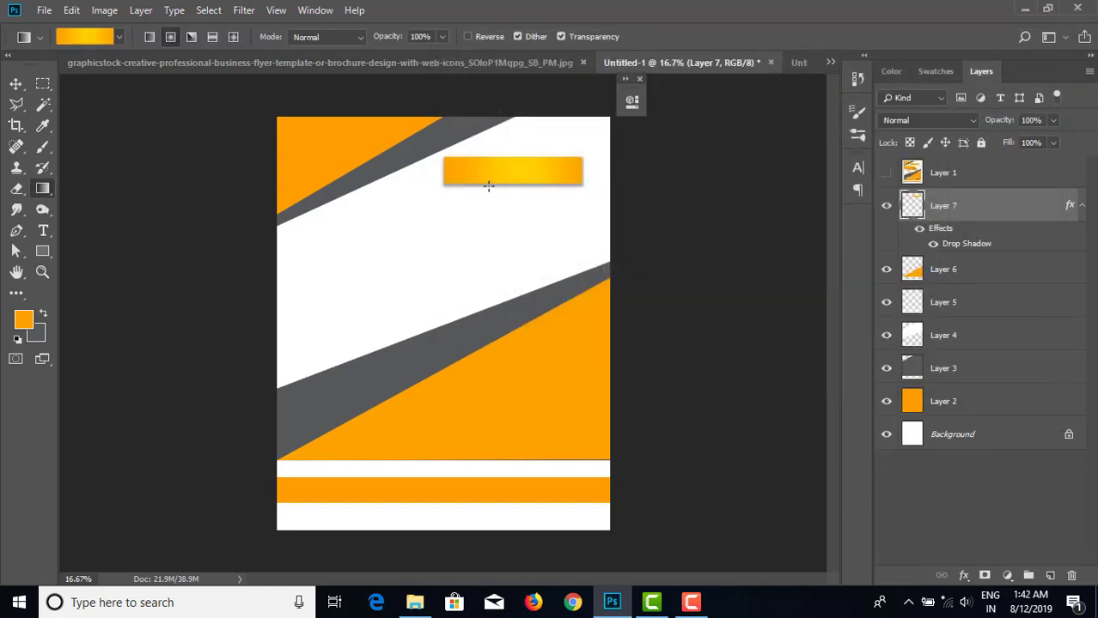
# - Test-move the gradient bar, undo the move, and briefly show the flyer template
pyautogui.click(16, 83)
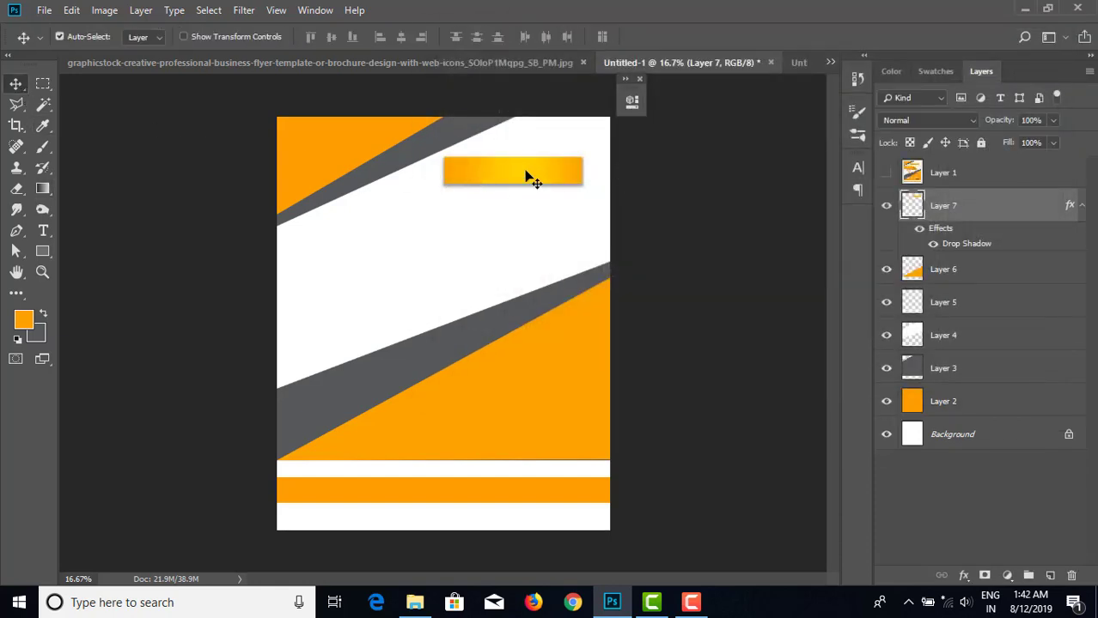
pyautogui.moveTo(527, 177); pyautogui.dragTo(532, 213)
pyautogui.hotkey('ctrl', 'z')
pyautogui.click(886, 174)
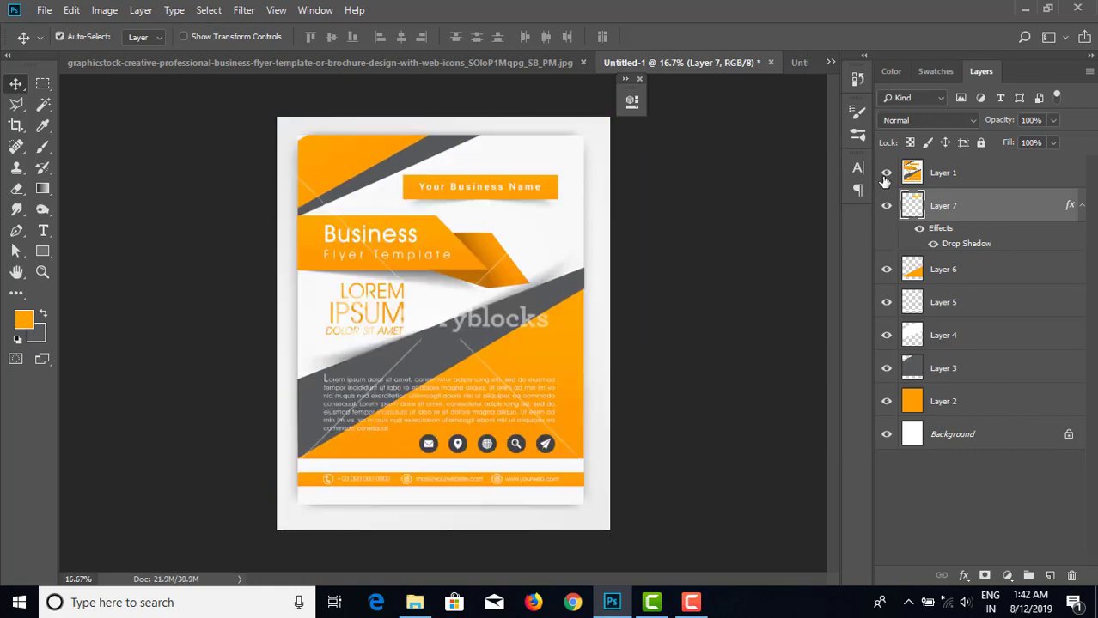
pyautogui.click(886, 176)
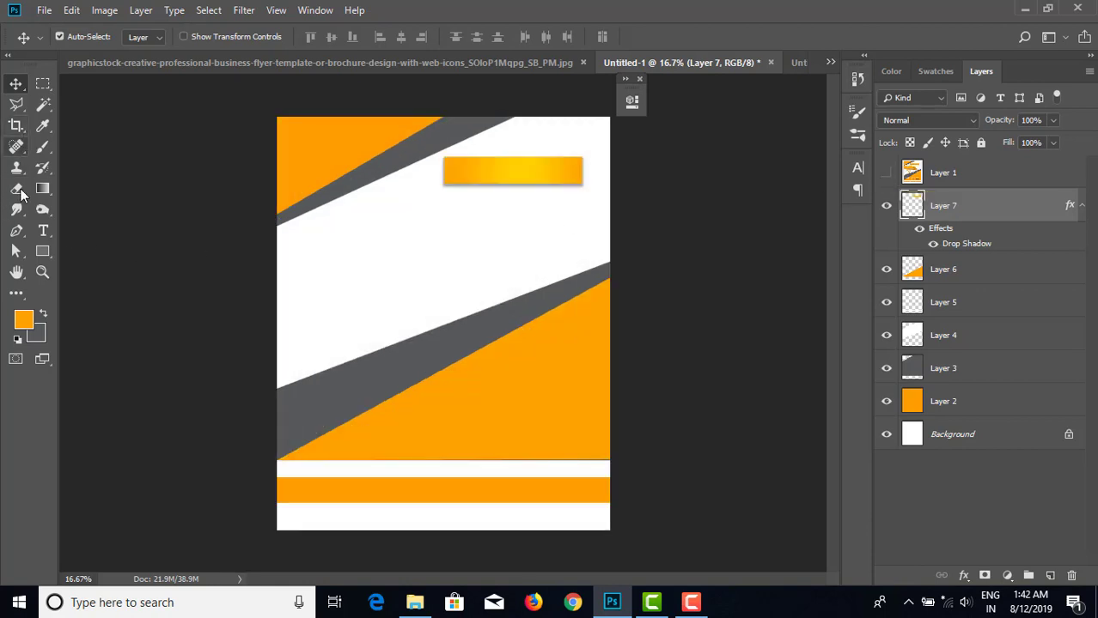
# - Draw a trial banner outline with the Pen tool from the flyer's left edge
pyautogui.click(16, 232)
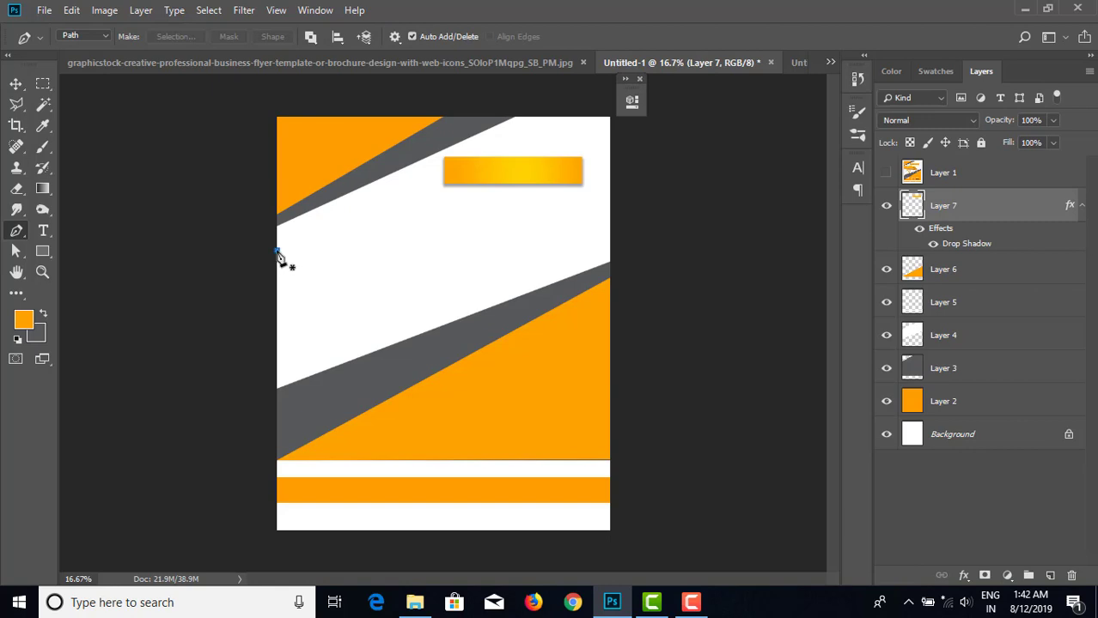
pyautogui.click(277, 251)
pyautogui.click(400, 250)
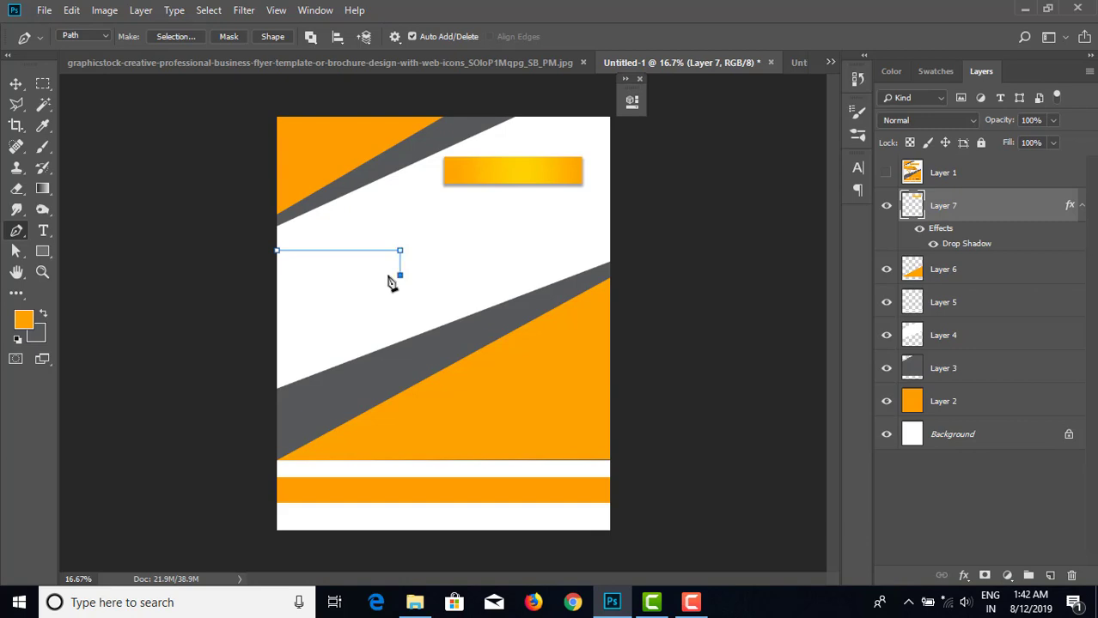
pyautogui.hotkey('ctrl', 'z')
pyautogui.click(471, 277)
pyautogui.keyDown('shift'); pyautogui.click(381, 325); pyautogui.keyUp('shift')
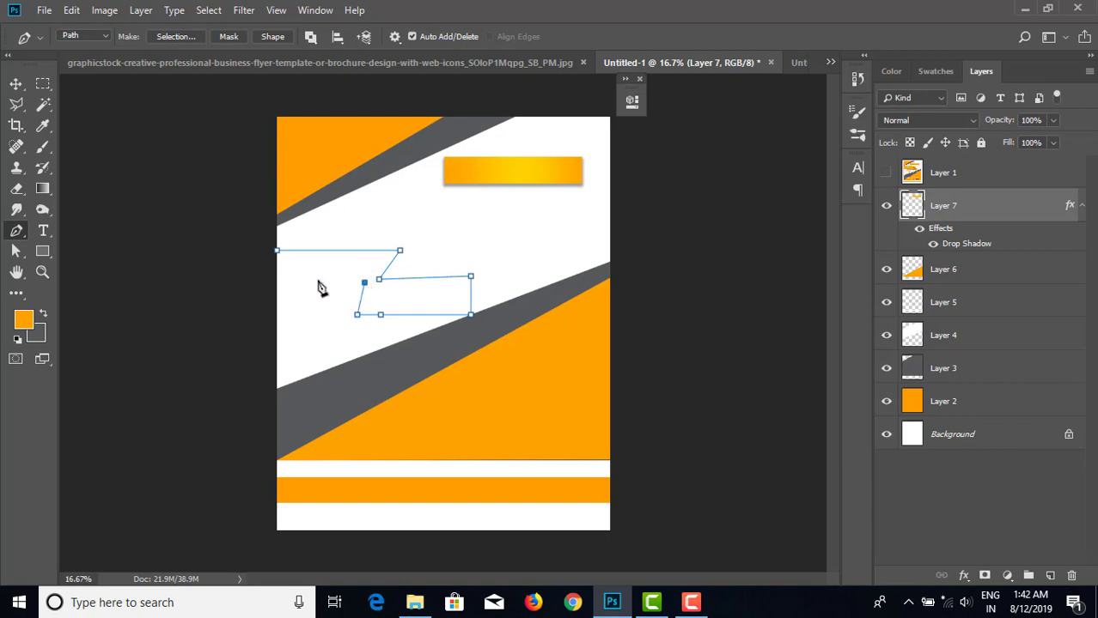
# - Compare the outline with the template, then undo it back to its first segment
pyautogui.click(886, 175)
pyautogui.click(886, 175)
pyautogui.hotkey('ctrl', 'z')
pyautogui.hotkey('ctrl', 'shift', 'z')
pyautogui.hotkey('ctrl', 'z')
pyautogui.hotkey('ctrl', 'z')
pyautogui.hotkey('ctrl', 'shift', 'z')
pyautogui.hotkey('ctrl', 'shift', 'z')
pyautogui.hotkey('ctrl', 'shift', 'z')
pyautogui.hotkey('ctrl', 'shift', 'z')
pyautogui.hotkey('ctrl', 'z')
pyautogui.hotkey('ctrl', 'z')
pyautogui.hotkey('ctrl', 'shift', 'z')
pyautogui.hotkey('ctrl', 'shift', 'z')
pyautogui.hotkey('ctrl', 'z')
pyautogui.hotkey('ctrl', 'z')
pyautogui.hotkey('ctrl', 'z')
pyautogui.hotkey('ctrl', 'z')
pyautogui.hotkey('ctrl', 'z')
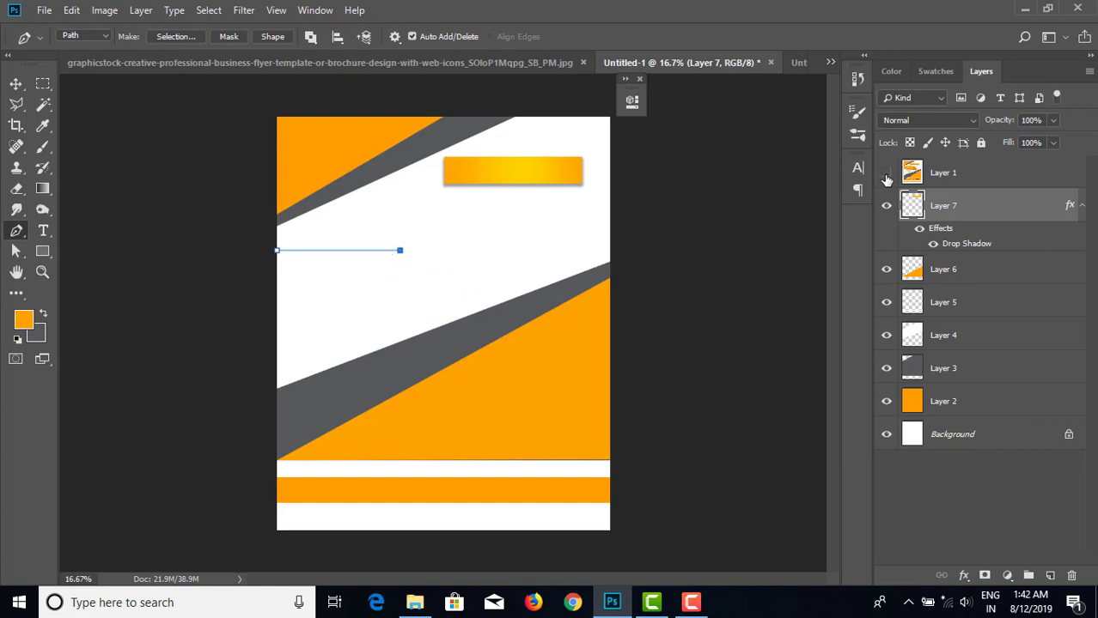
pyautogui.hotkey('ctrl', 'z')
# - Show the template, add a new layer above it, and trace the closed Business banner outline
pyautogui.click(887, 174)
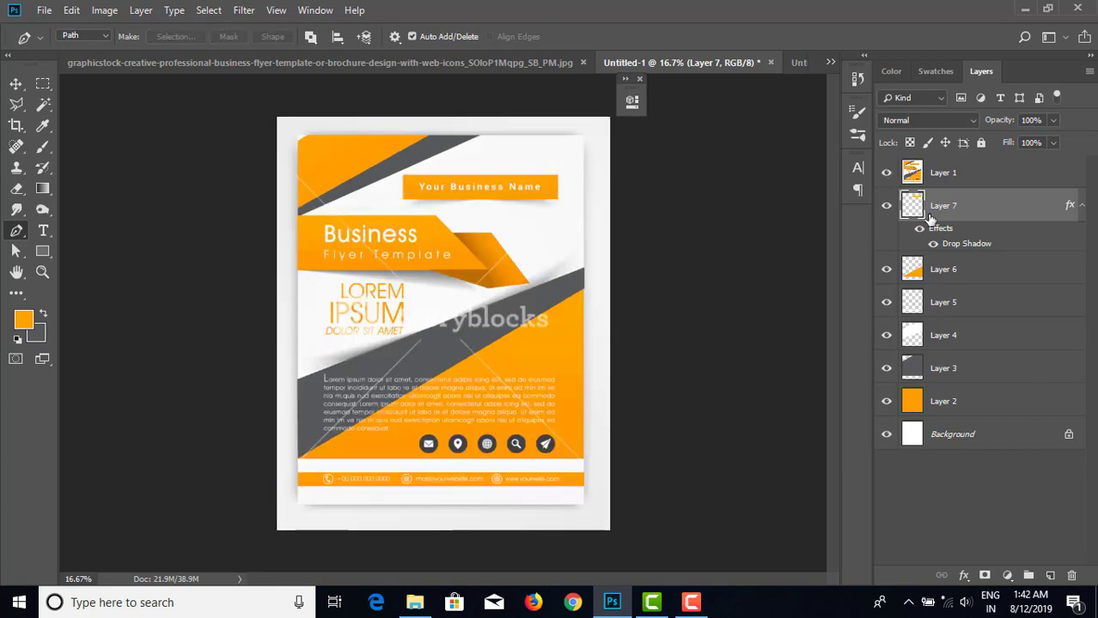
pyautogui.click(1007, 176)
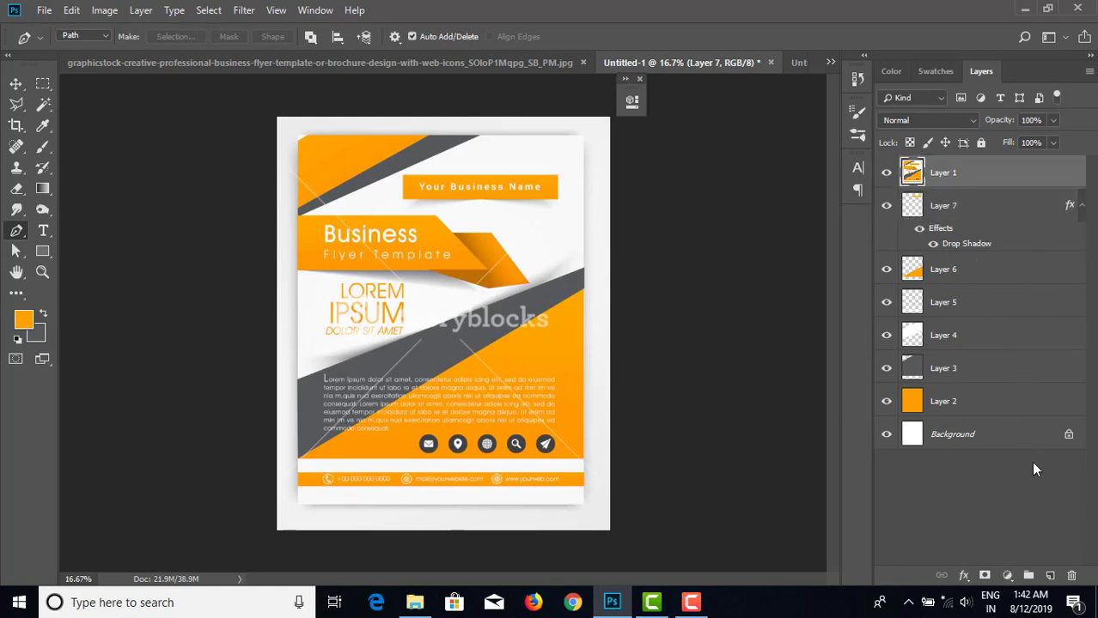
pyautogui.click(1050, 575)
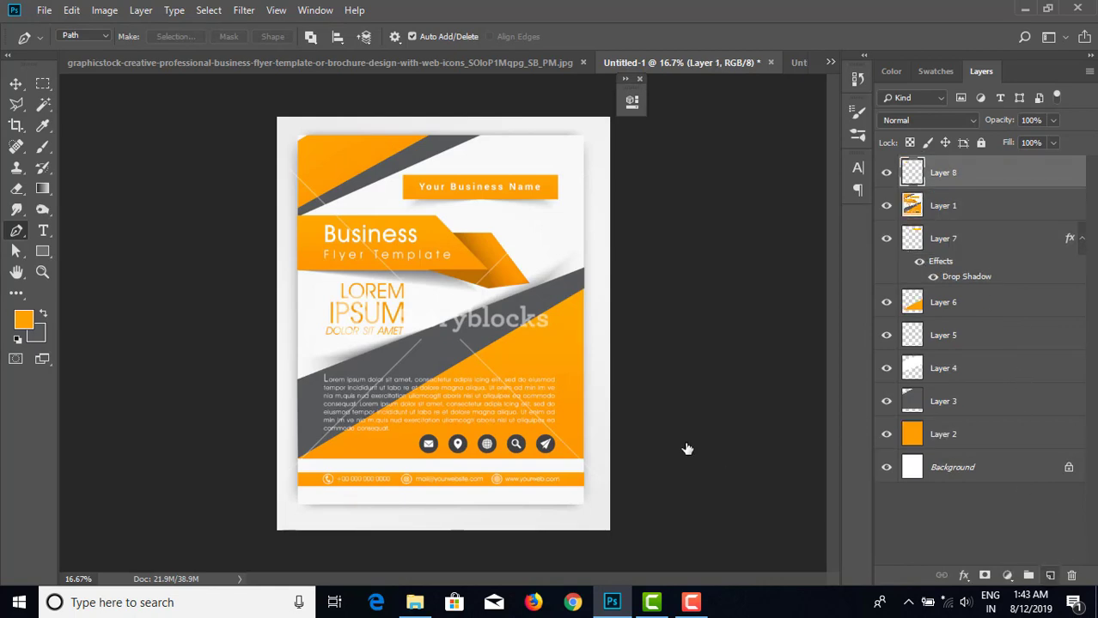
pyautogui.click(274, 218)
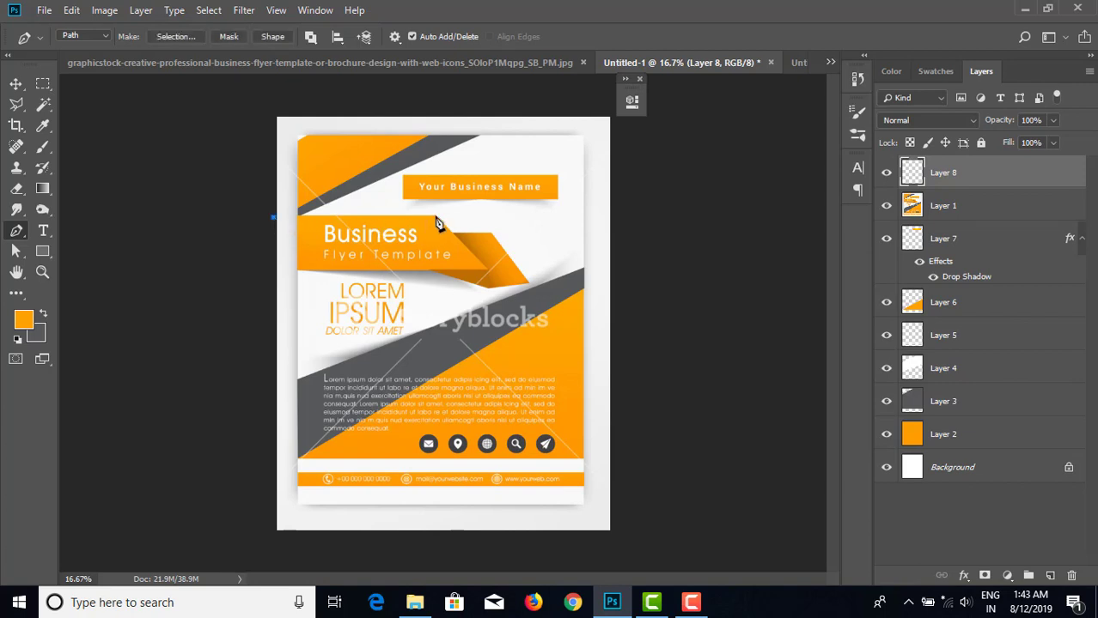
pyautogui.click(436, 215)
pyautogui.click(275, 275)
pyautogui.click(273, 218)
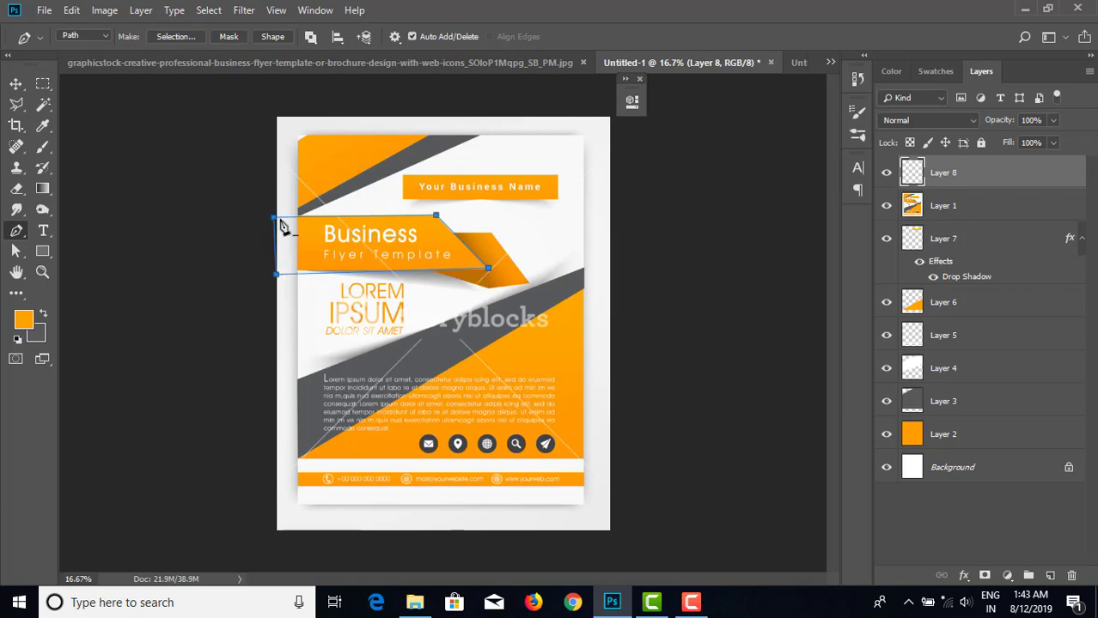
# - Convert the banner path into an active selection
pyautogui.rightClick(388, 179)
pyautogui.click(478, 239)
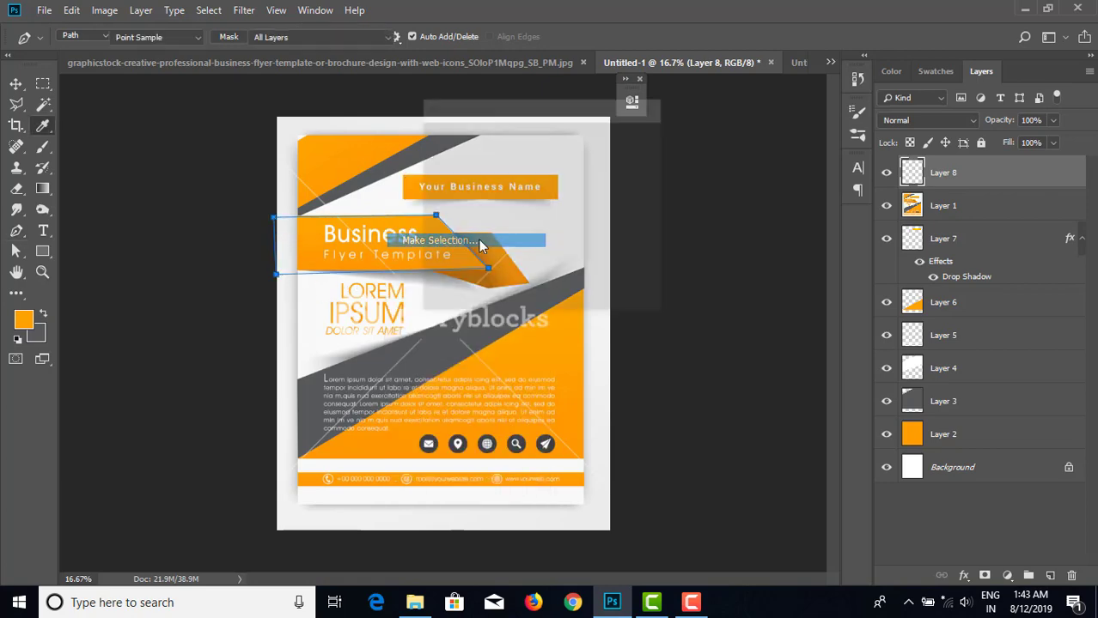
pyautogui.click(640, 150)
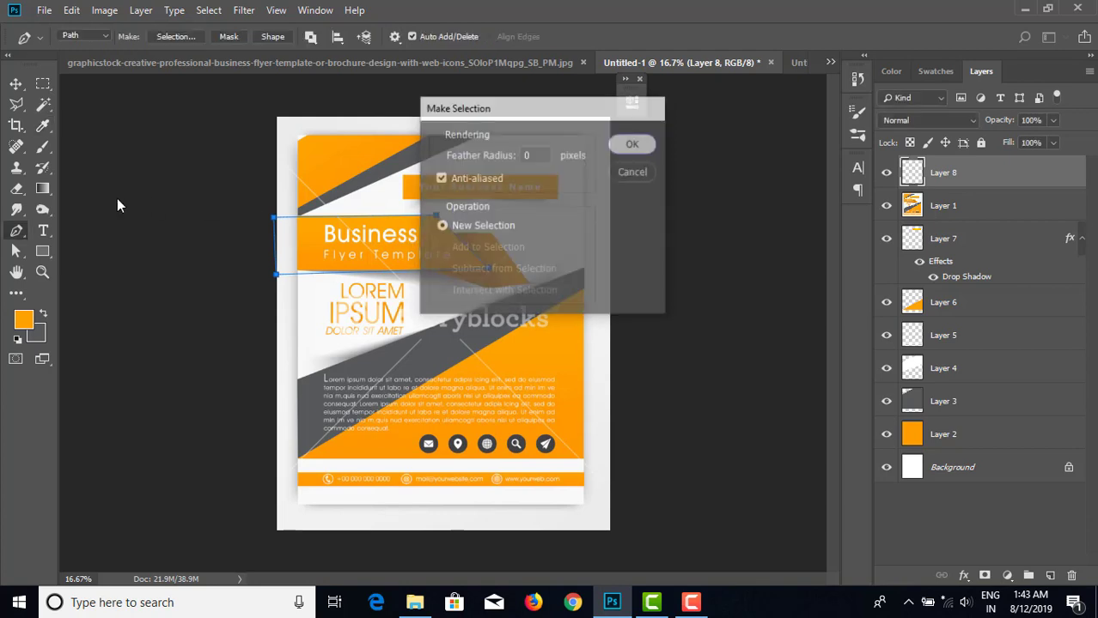
pyautogui.click(41, 192)
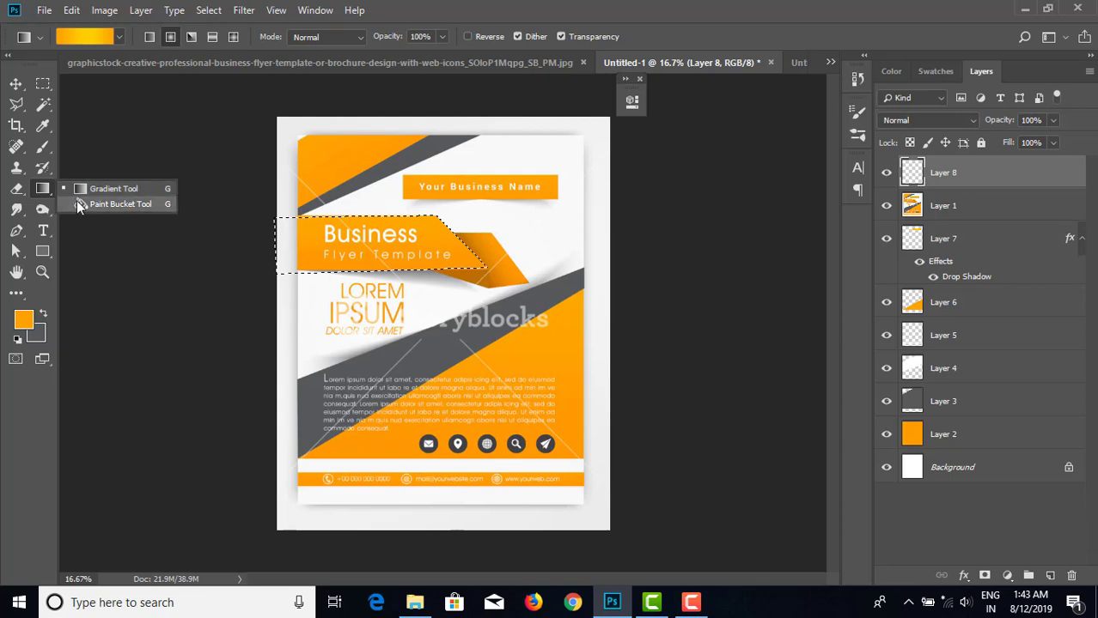
pyautogui.click(80, 204)
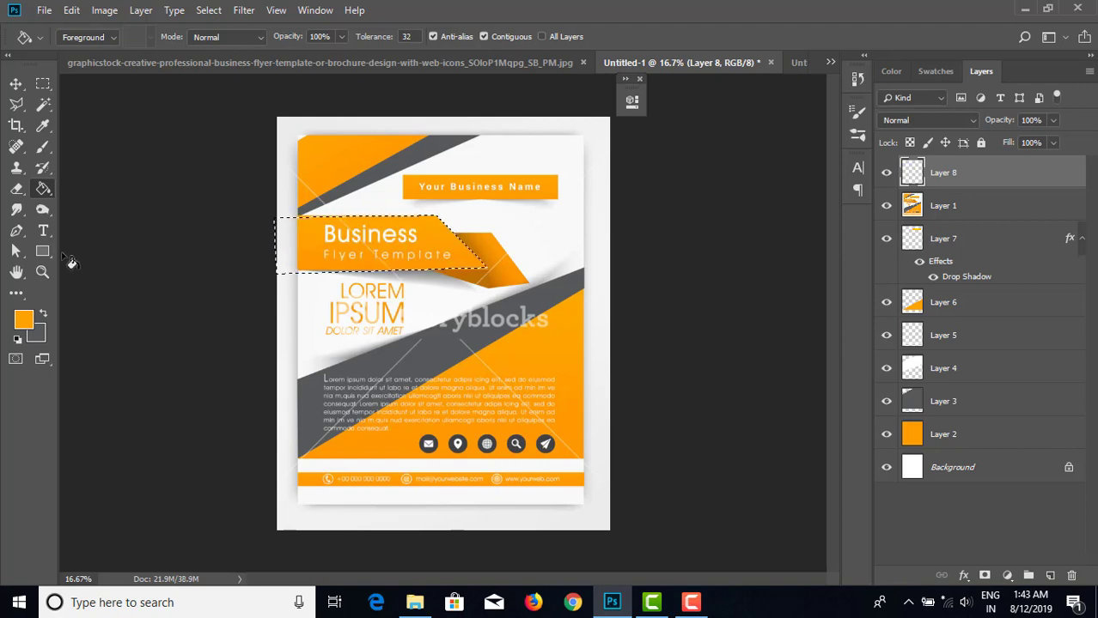
pyautogui.rightClick(43, 190)
# - Edit the gradient to run from yellow at the start to orange at 85%
pyautogui.click(75, 190)
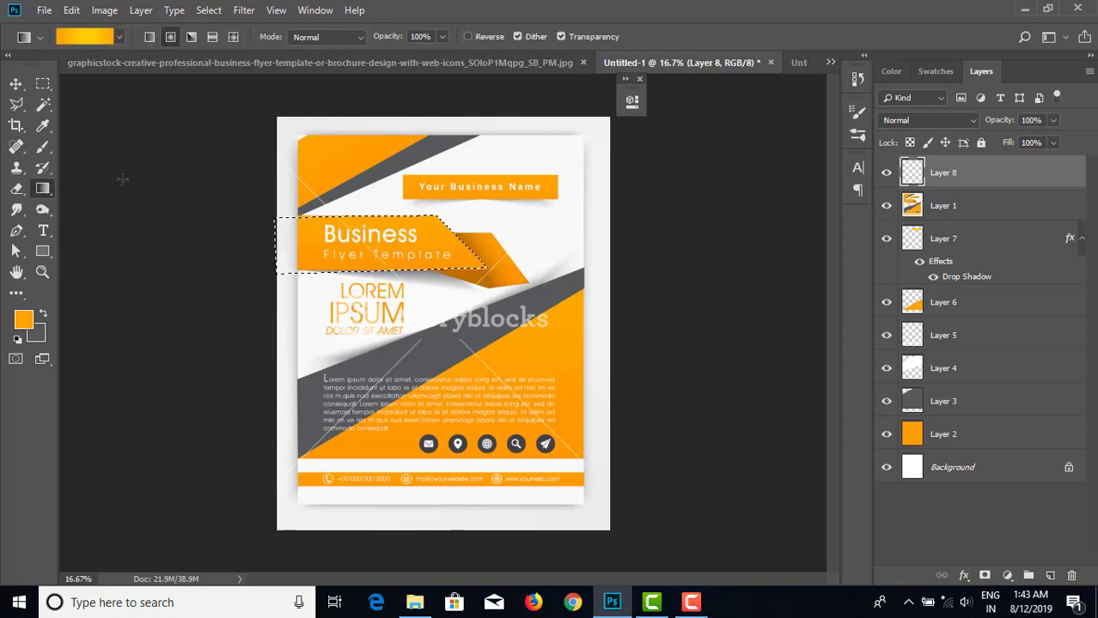
pyautogui.click(86, 38)
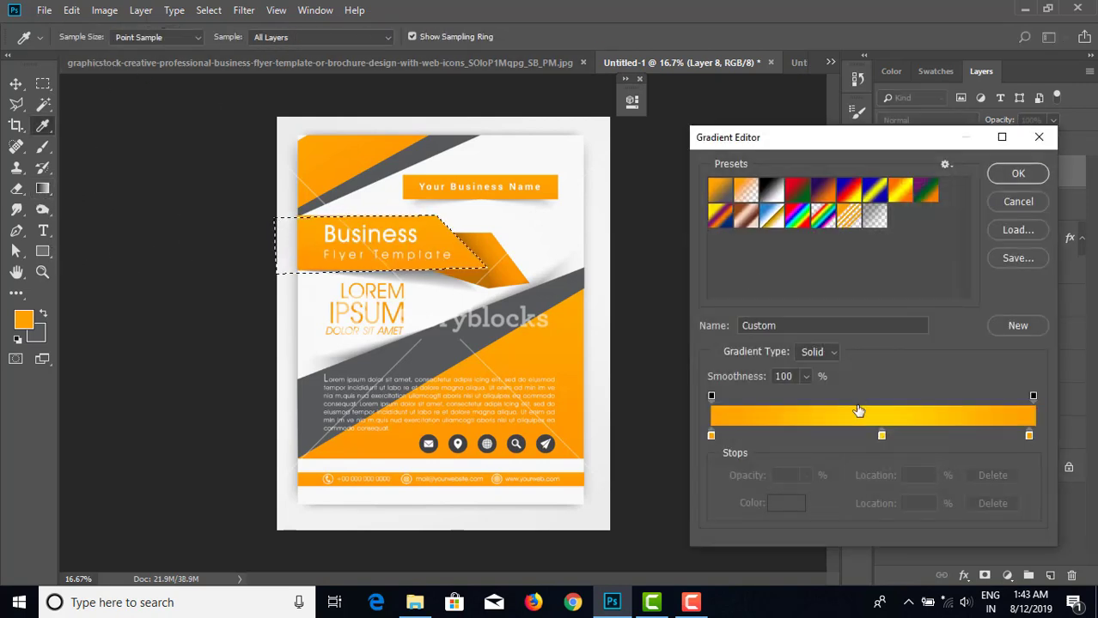
pyautogui.moveTo(712, 438); pyautogui.dragTo(709, 467)
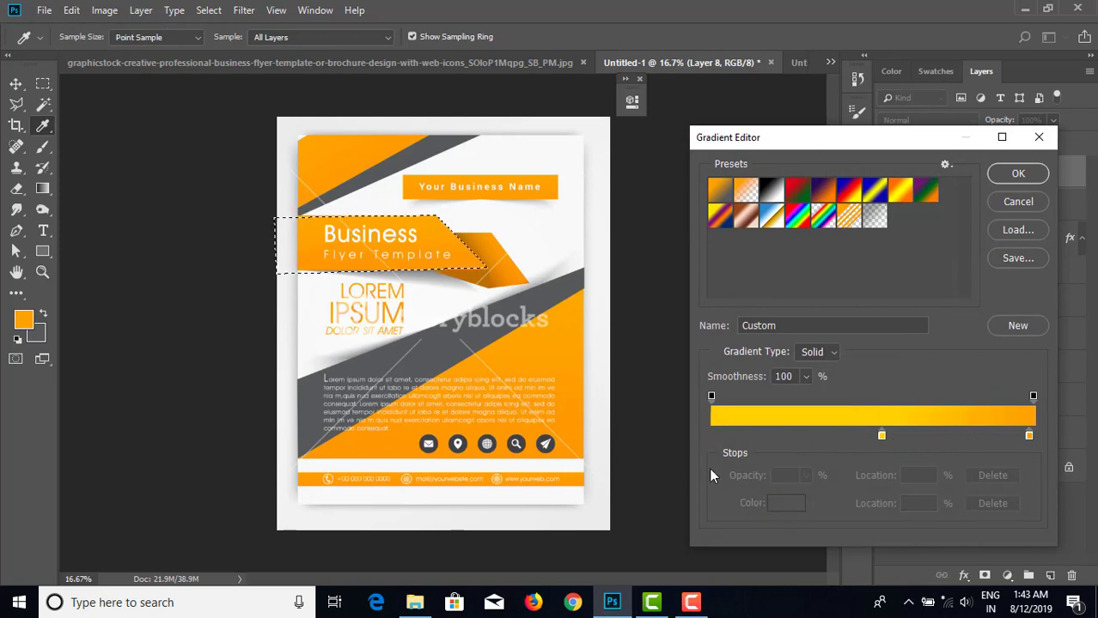
pyautogui.moveTo(881, 436); pyautogui.dragTo(645, 444)
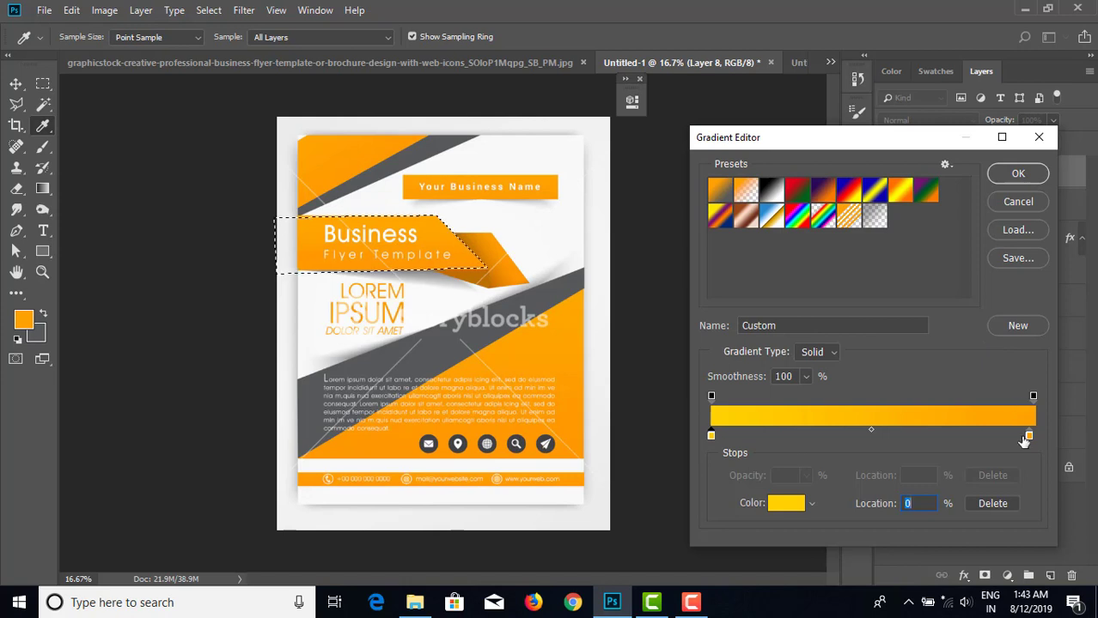
pyautogui.moveTo(1028, 438); pyautogui.dragTo(957, 441)
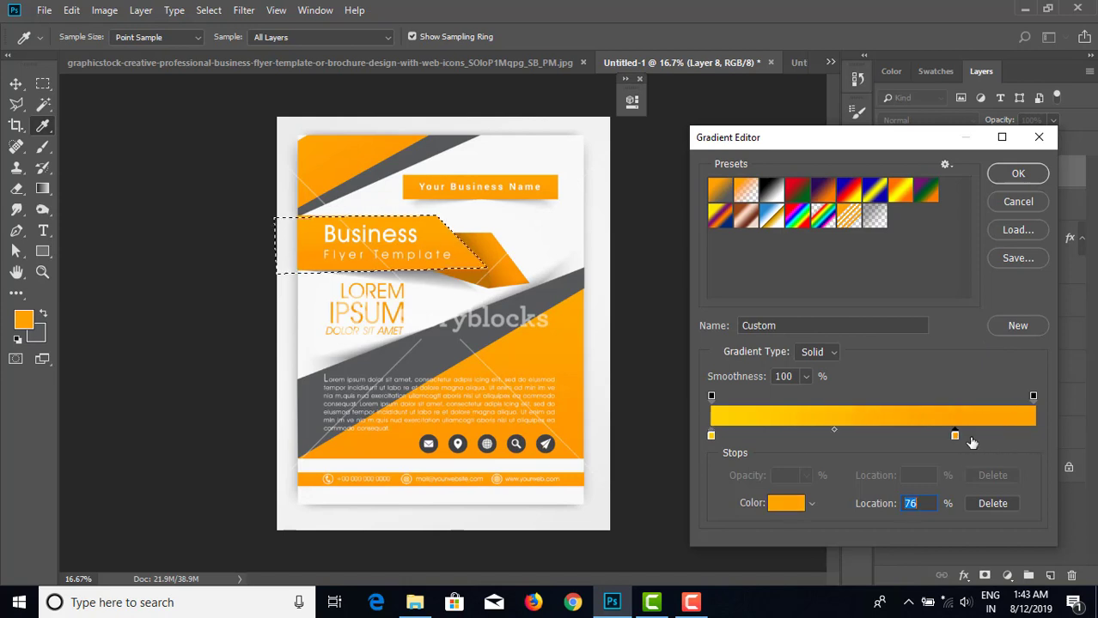
pyautogui.click(1020, 175)
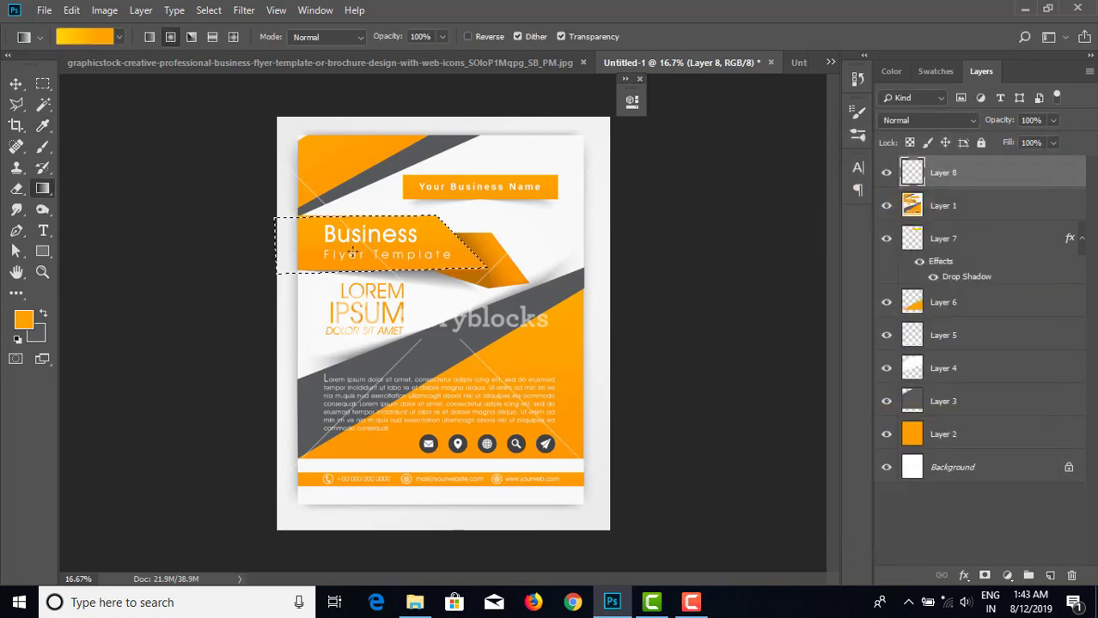
# - Fill the banner selection with the yellow-to-orange gradient and deselect it
pyautogui.moveTo(327, 251); pyautogui.dragTo(229, 247)
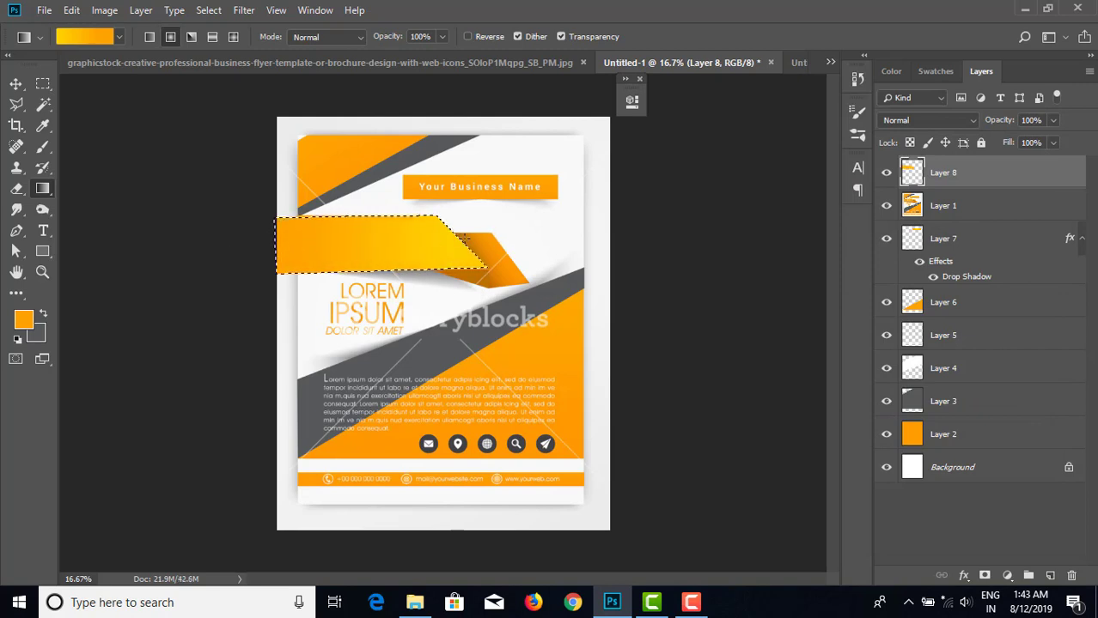
pyautogui.moveTo(430, 246); pyautogui.dragTo(236, 245)
pyautogui.hotkey('ctrl', 'd')
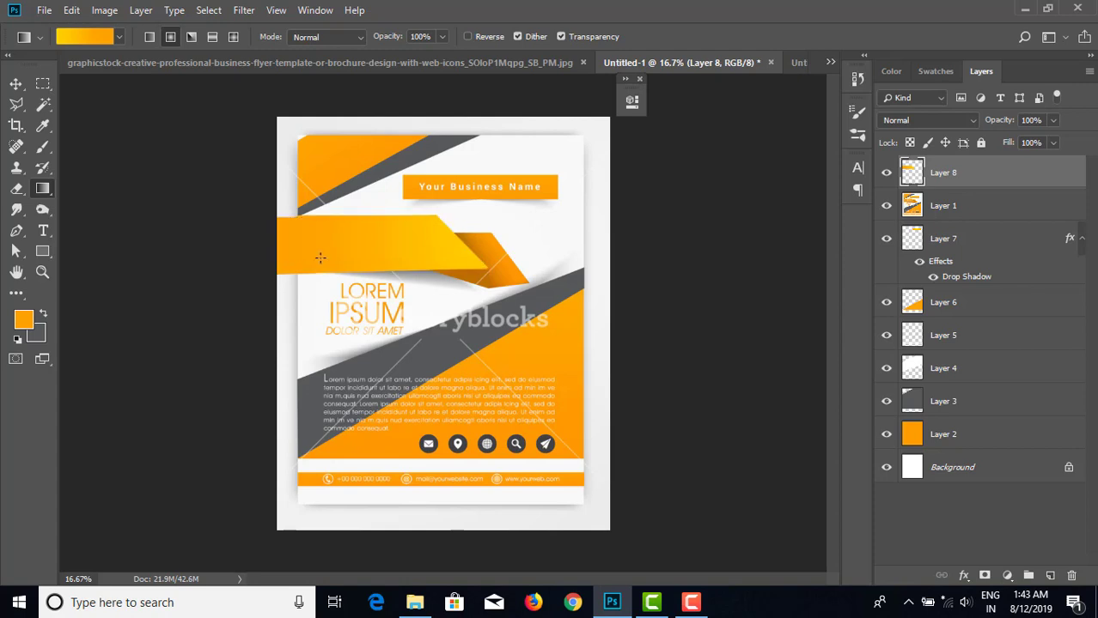
pyautogui.click(17, 230)
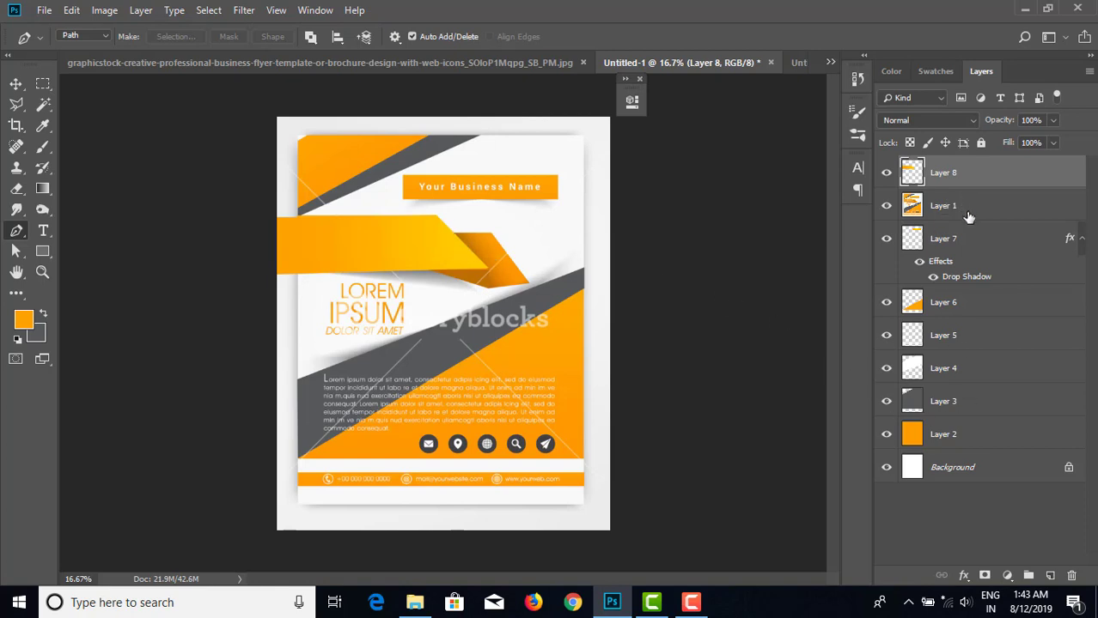
# - Add a new Layer 9 above Layer 1 and trace a closed pen path around the ribbon's folded tip
pyautogui.click(969, 211)
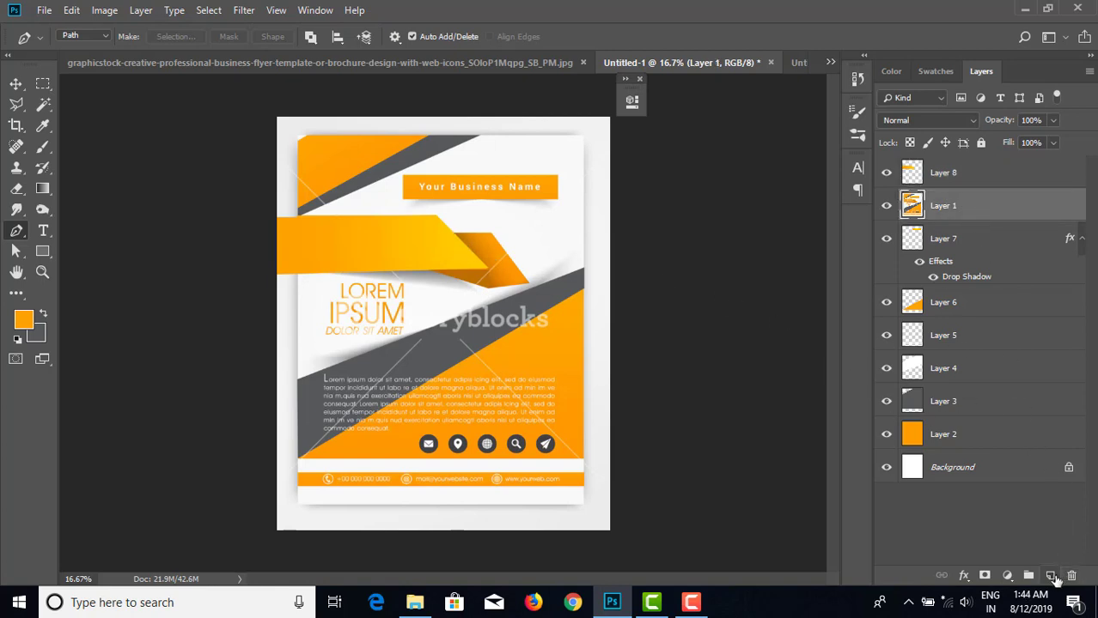
pyautogui.click(1050, 576)
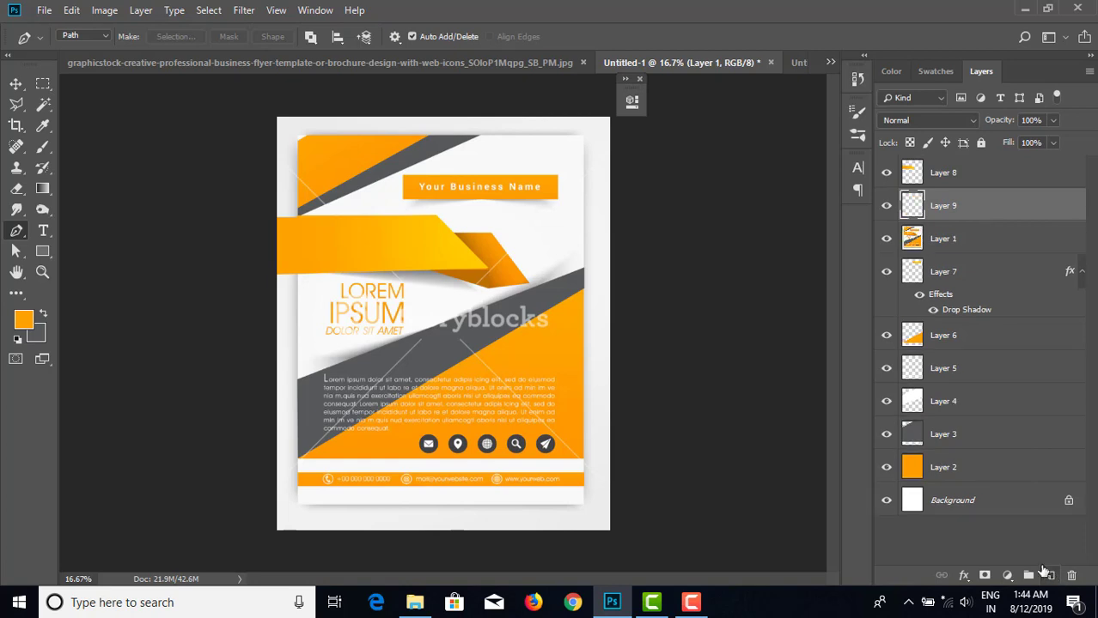
pyautogui.click(425, 270)
pyautogui.click(486, 288)
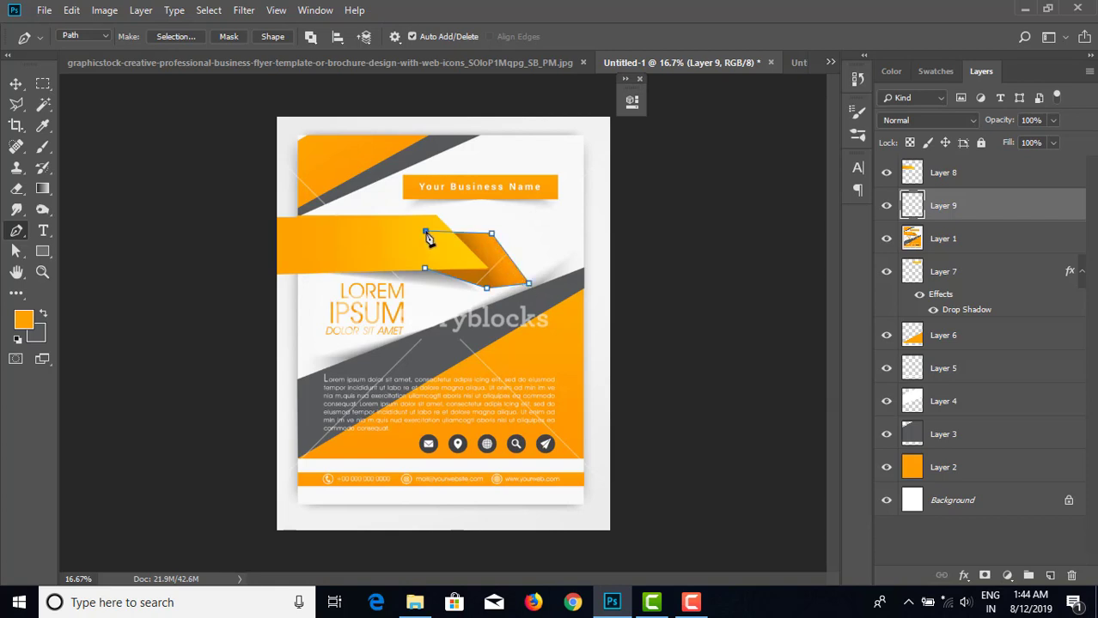
pyautogui.click(424, 271)
pyautogui.rightClick(354, 178)
# - Turn the fold path into a 0 px feather selection and sample dark orange as the foreground colour
pyautogui.click(391, 246)
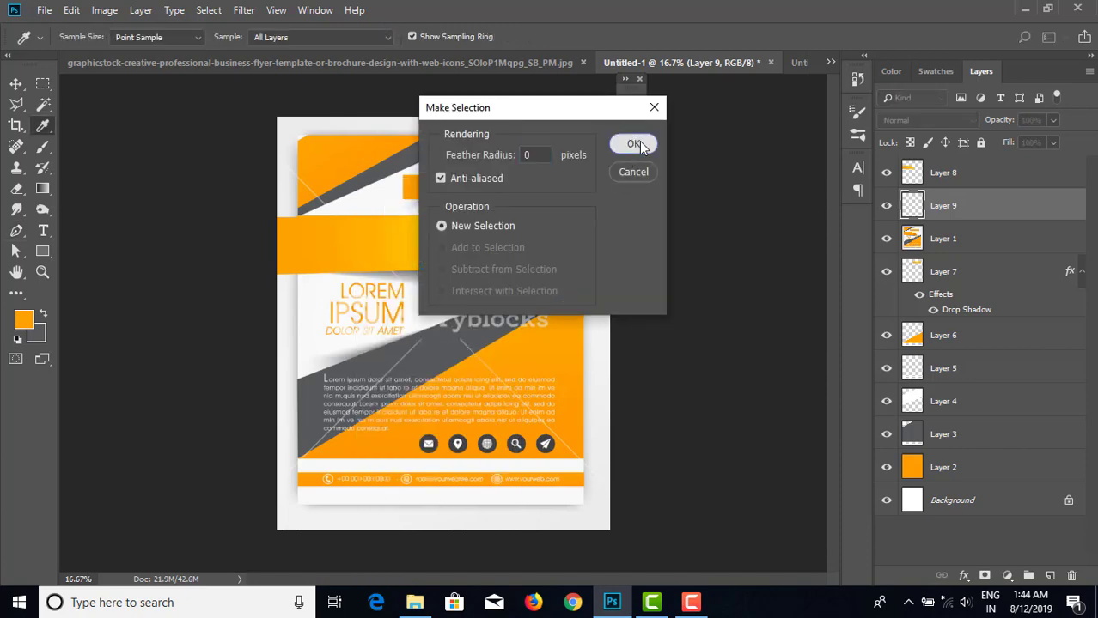
pyautogui.click(632, 144)
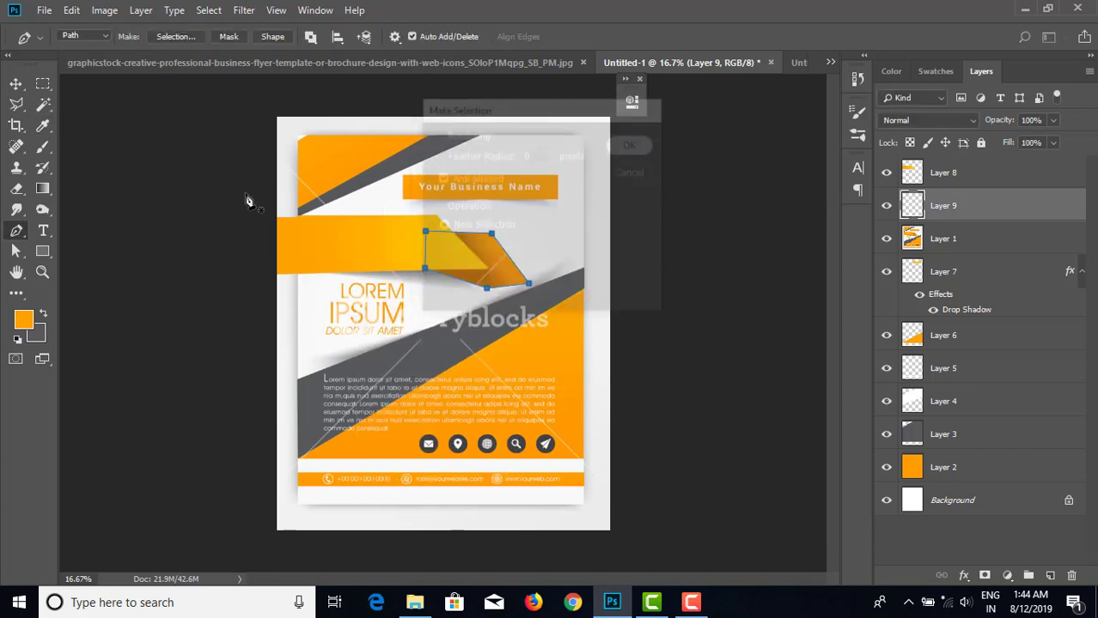
pyautogui.click(23, 320)
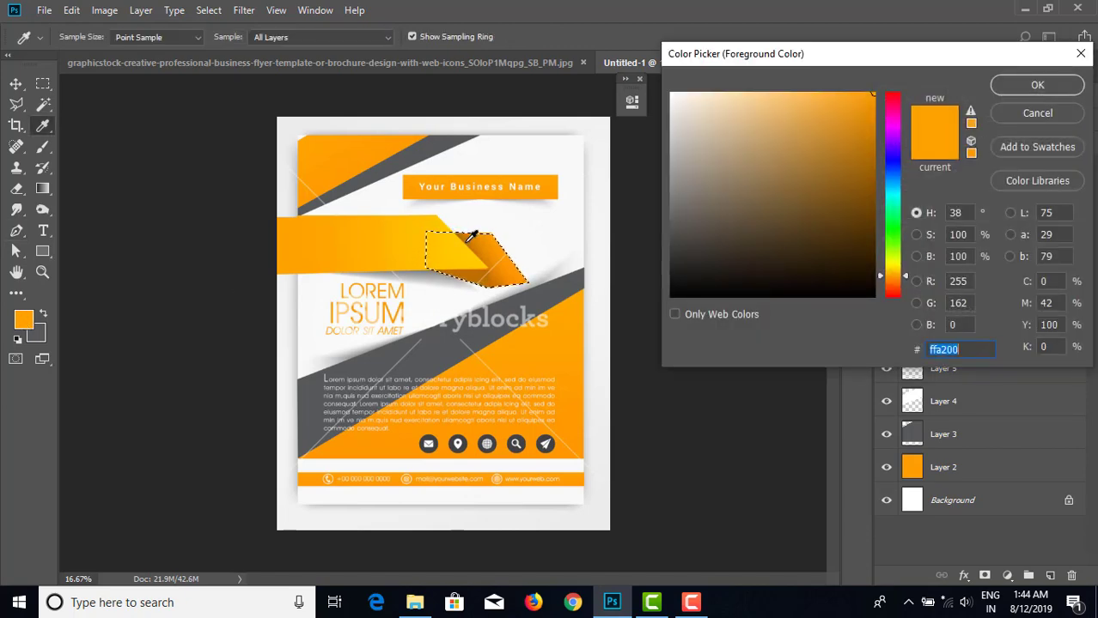
pyautogui.click(470, 244)
pyautogui.click(1018, 90)
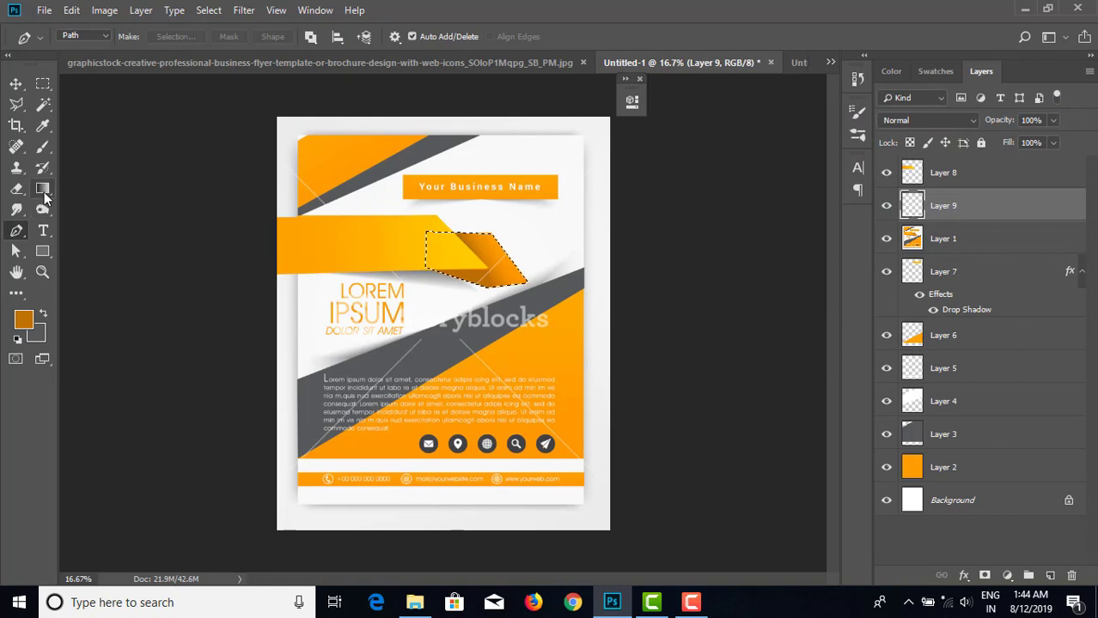
# - Build a dark orange gradient with an 85% stop, fill the fold with it linearly, then deselect
pyautogui.click(44, 191)
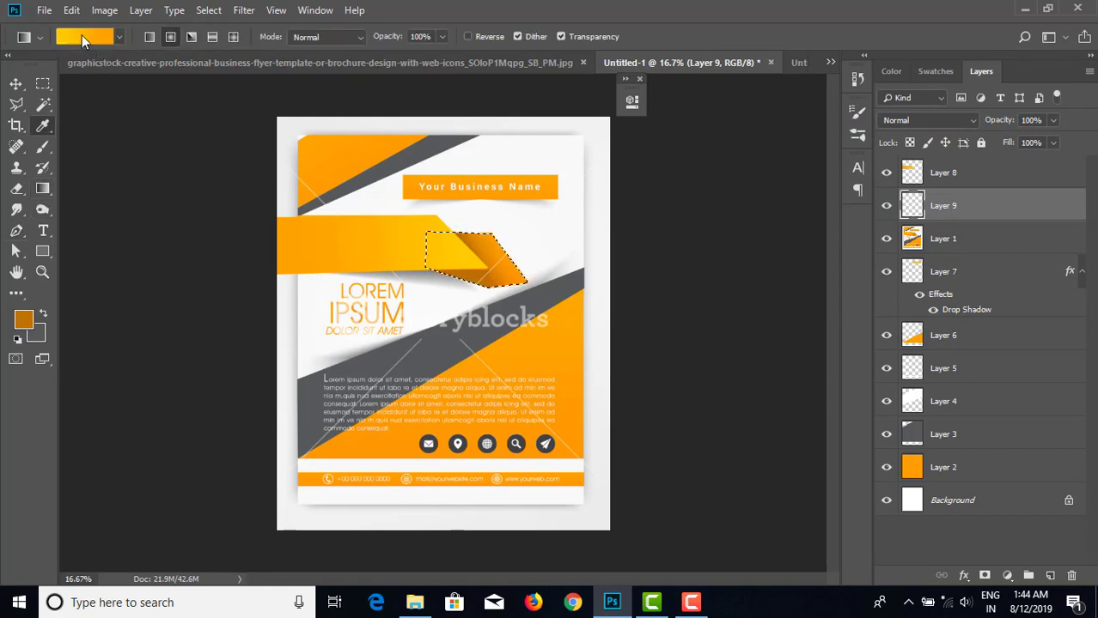
pyautogui.click(82, 35)
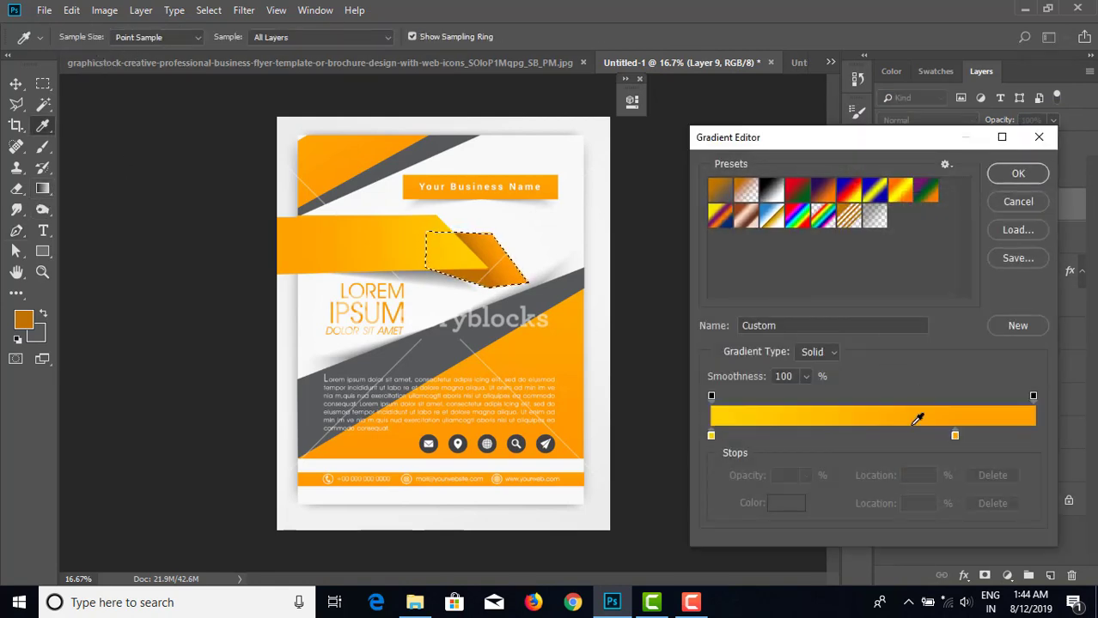
pyautogui.click(711, 436)
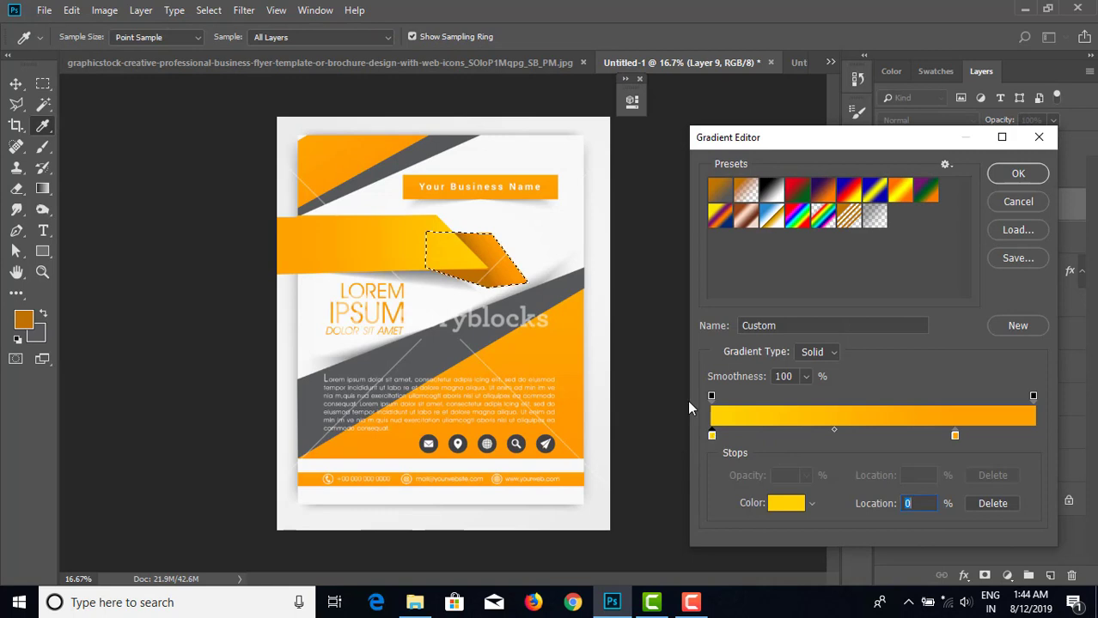
pyautogui.click(481, 240)
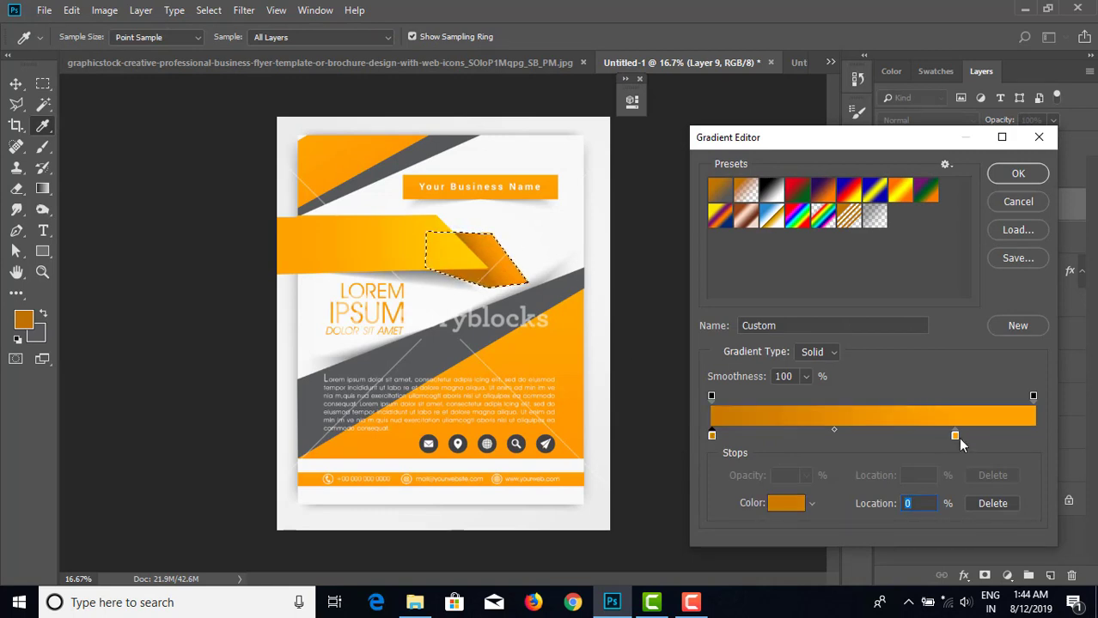
pyautogui.moveTo(955, 436); pyautogui.dragTo(985, 437)
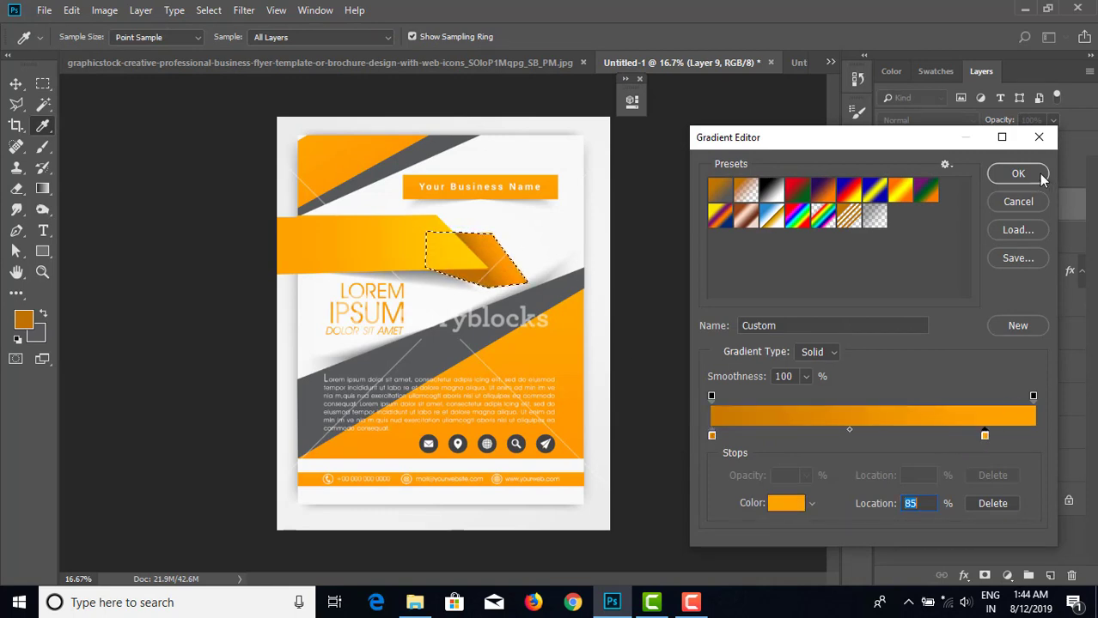
pyautogui.click(1019, 175)
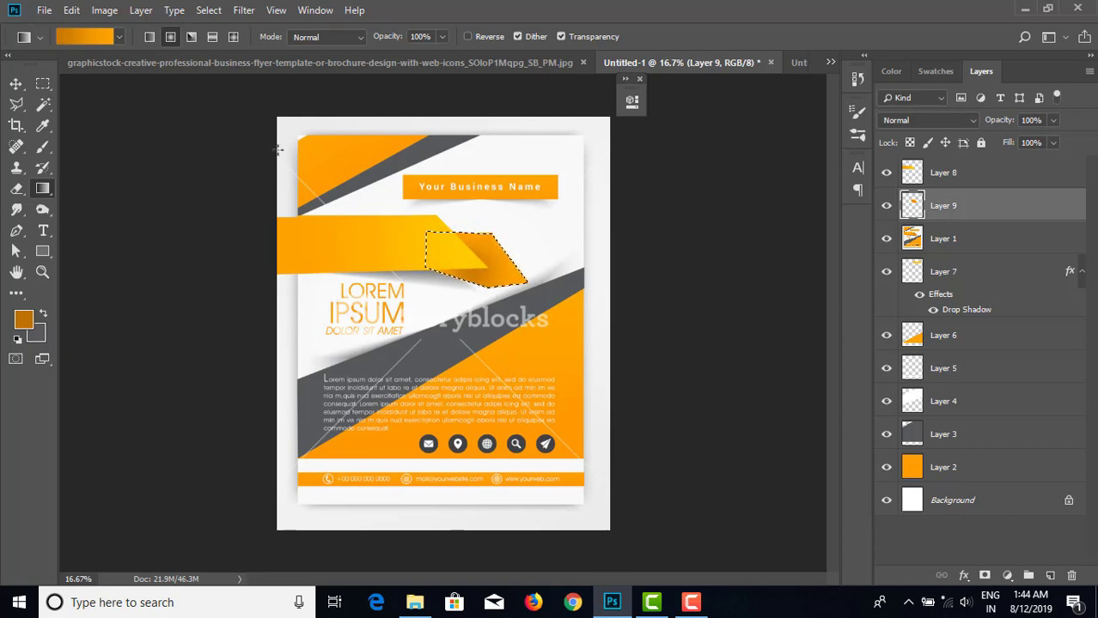
pyautogui.click(150, 36)
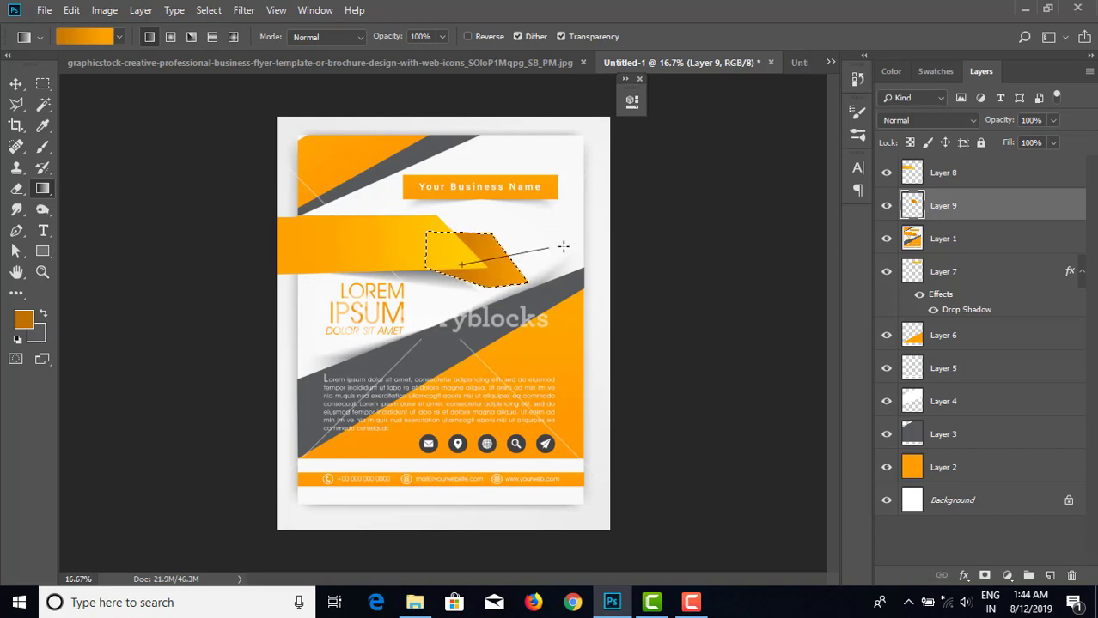
pyautogui.moveTo(563, 247); pyautogui.dragTo(562, 247)
pyautogui.hotkey('ctrl', 'd')
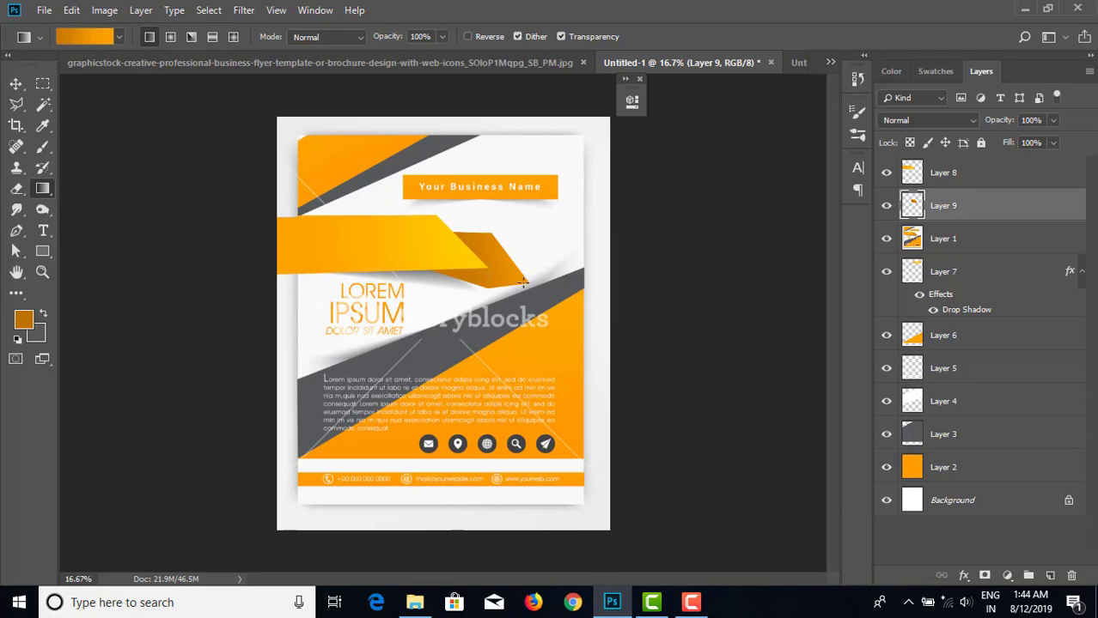
# - Apply a Drop Shadow to Layer 8 with 38% opacity, 28 px distance, 20% spread and 35 px size
pyautogui.click(15, 84)
pyautogui.click(445, 257)
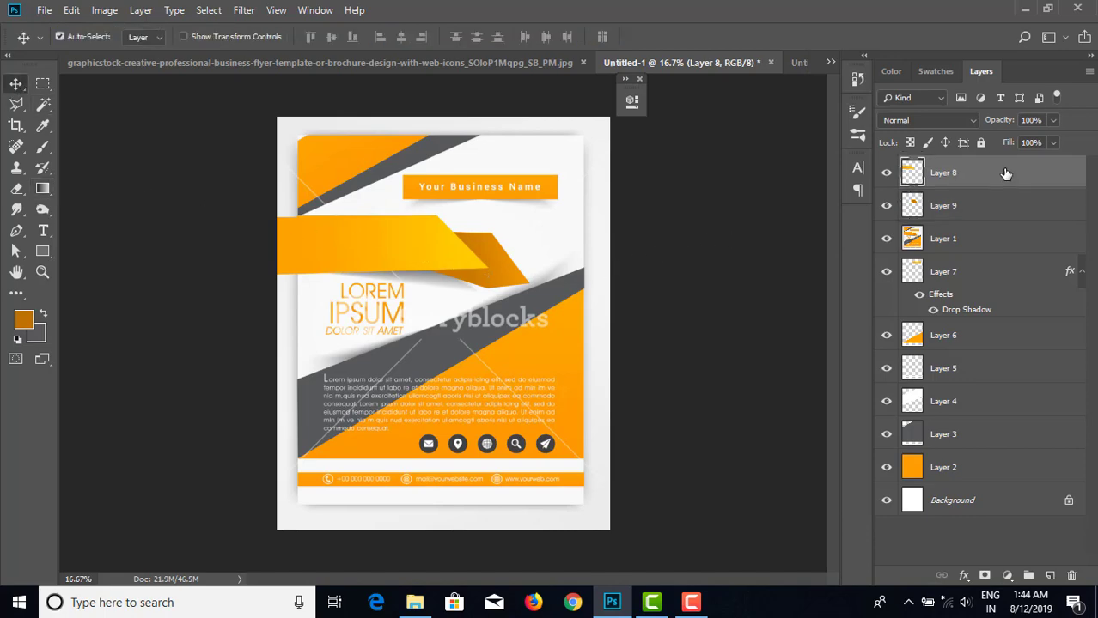
pyautogui.rightClick(1003, 174)
pyautogui.click(910, 11)
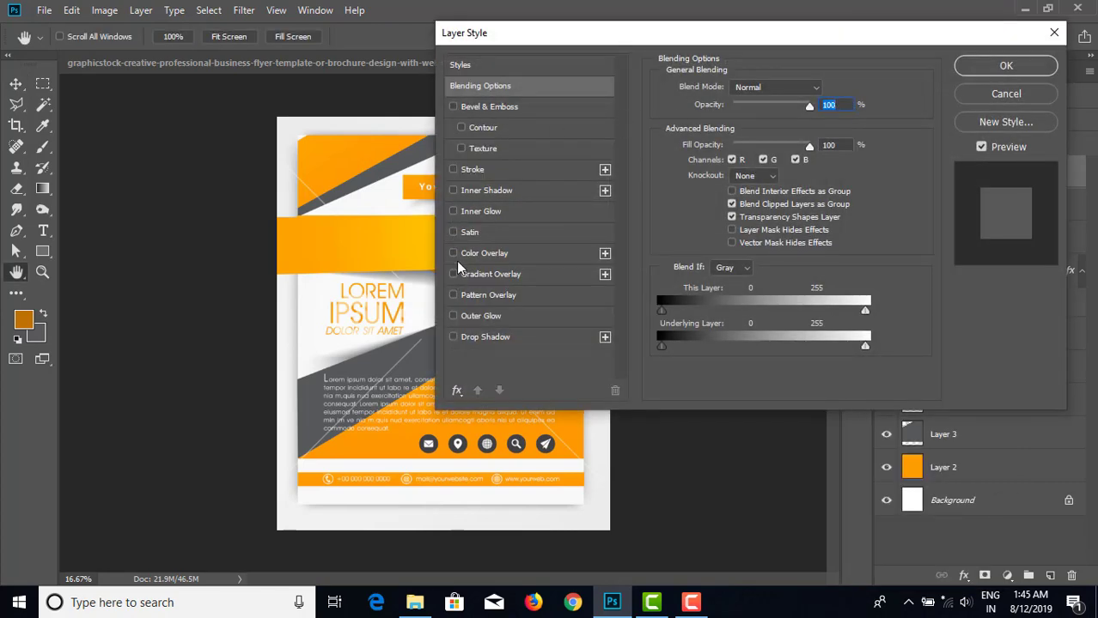
pyautogui.click(453, 338)
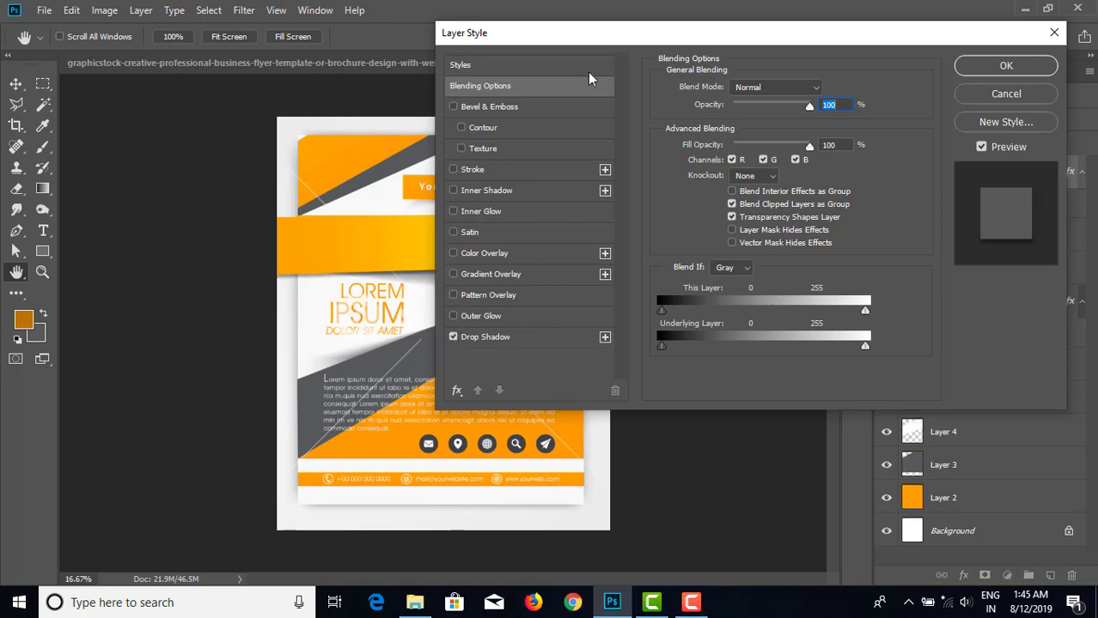
pyautogui.moveTo(596, 43); pyautogui.dragTo(774, 25)
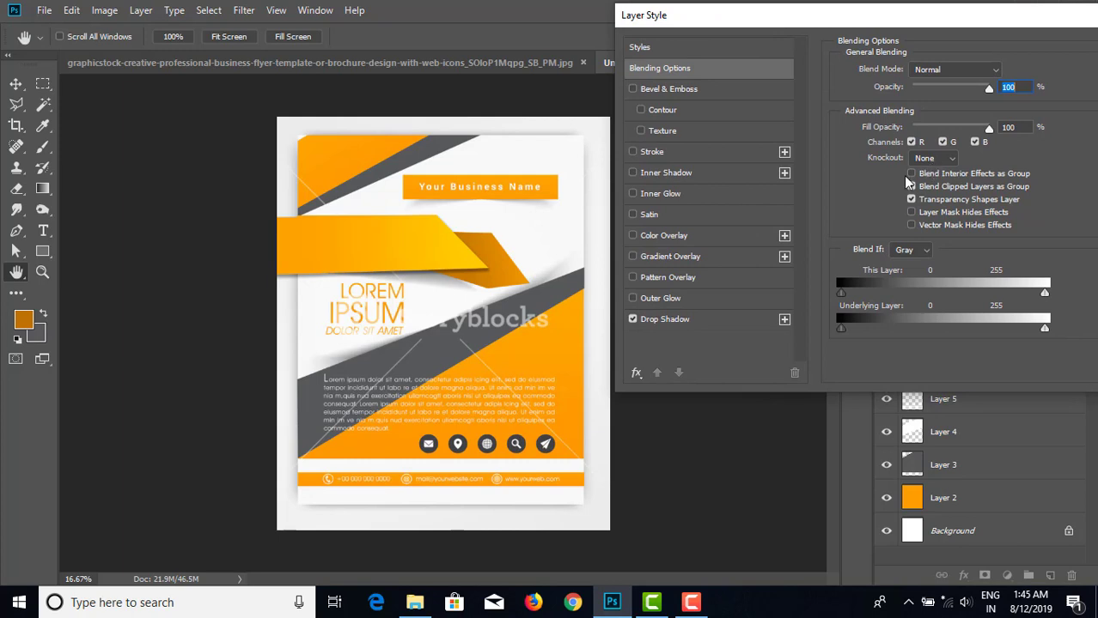
pyautogui.click(688, 322)
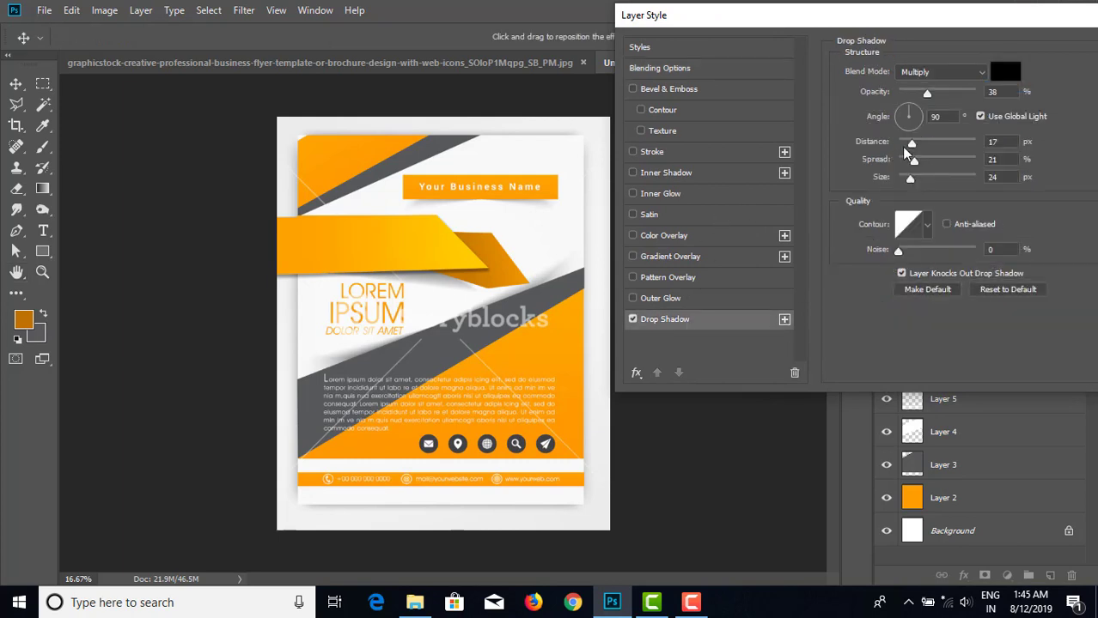
pyautogui.moveTo(912, 146); pyautogui.dragTo(912, 177)
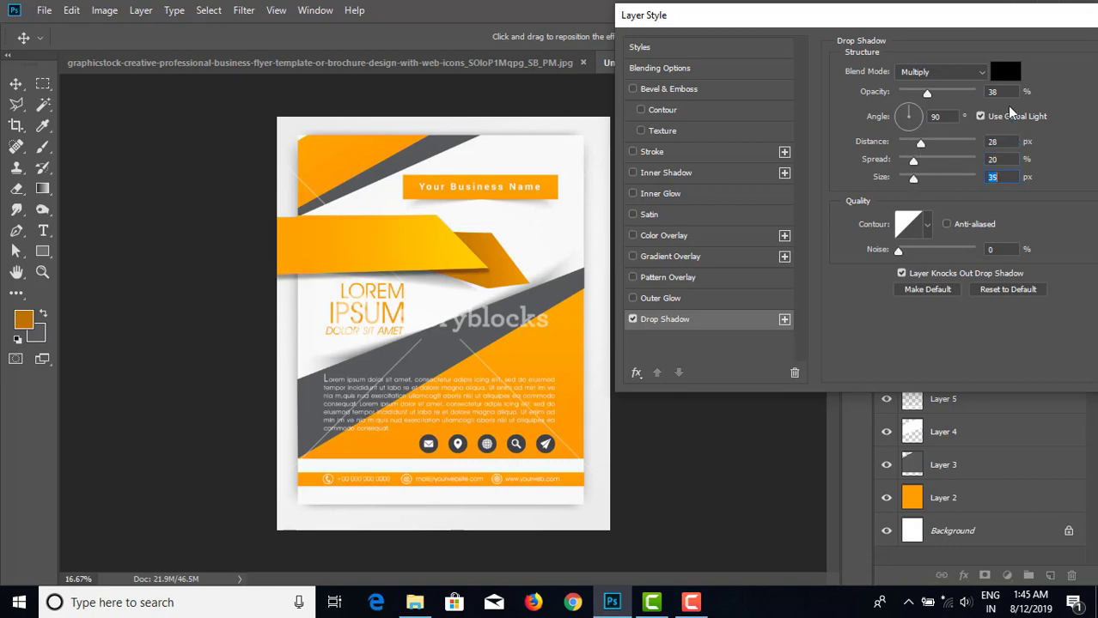
pyautogui.moveTo(868, 20); pyautogui.dragTo(659, 20)
pyautogui.click(976, 80)
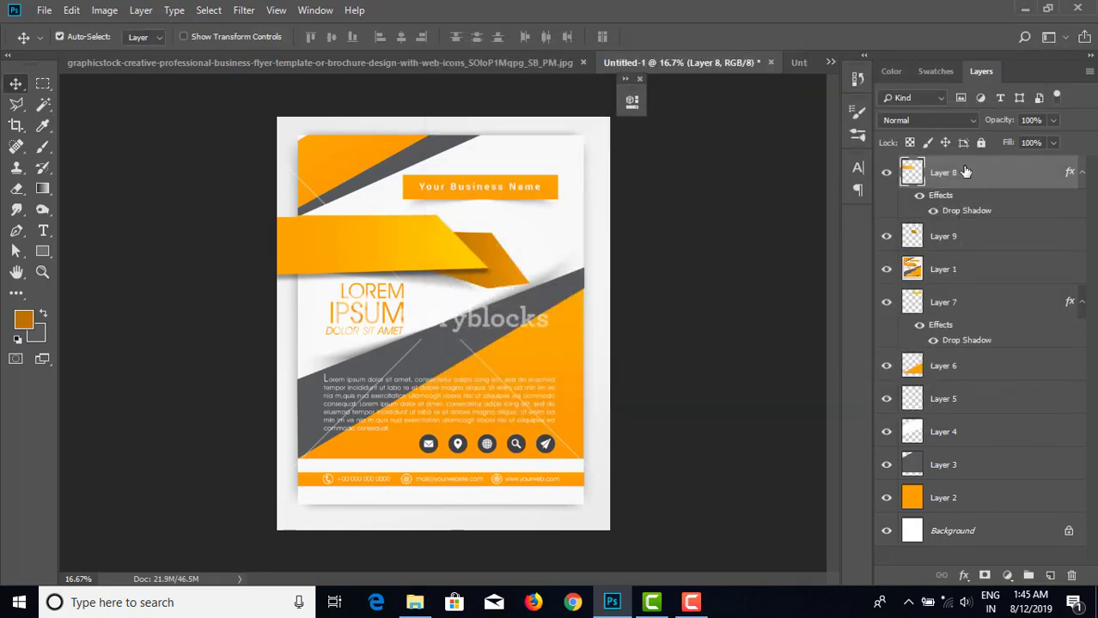
# - Hide Layer 1, copy Layer 8's drop shadow onto Layer 9, and select both ribbon layers
pyautogui.click(888, 269)
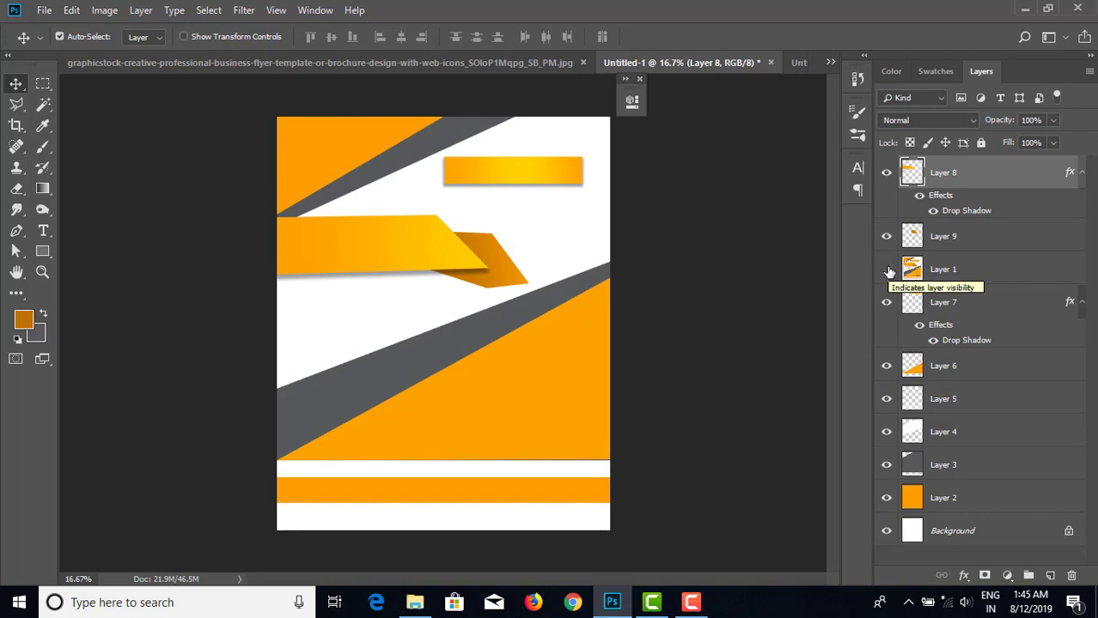
pyautogui.click(961, 241)
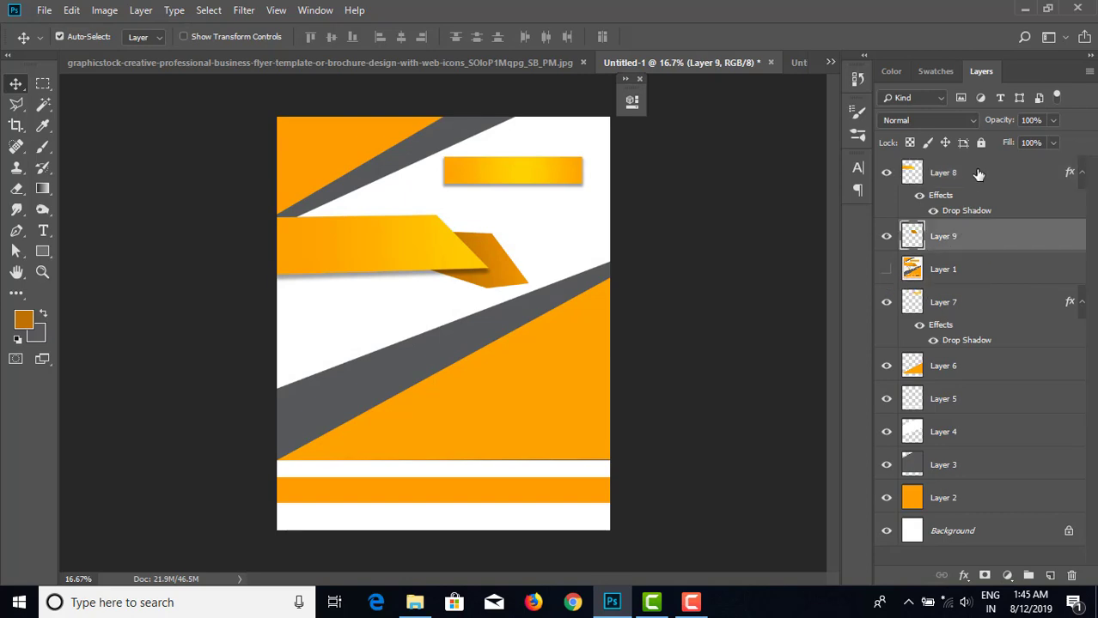
pyautogui.click(978, 175)
pyautogui.rightClick(977, 175)
pyautogui.click(882, 327)
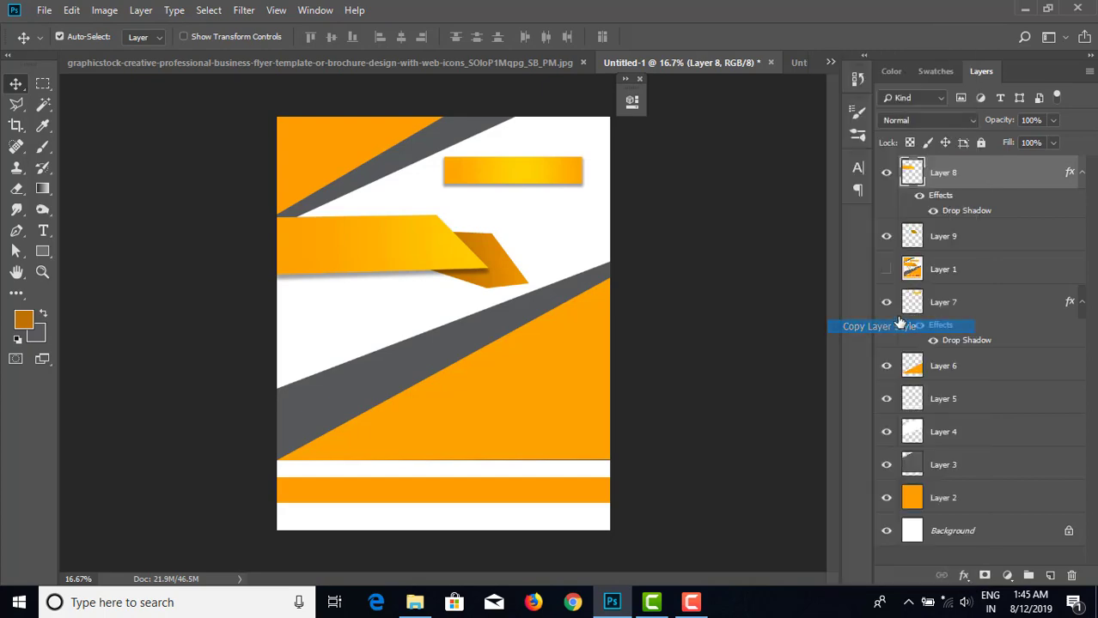
pyautogui.rightClick(973, 241)
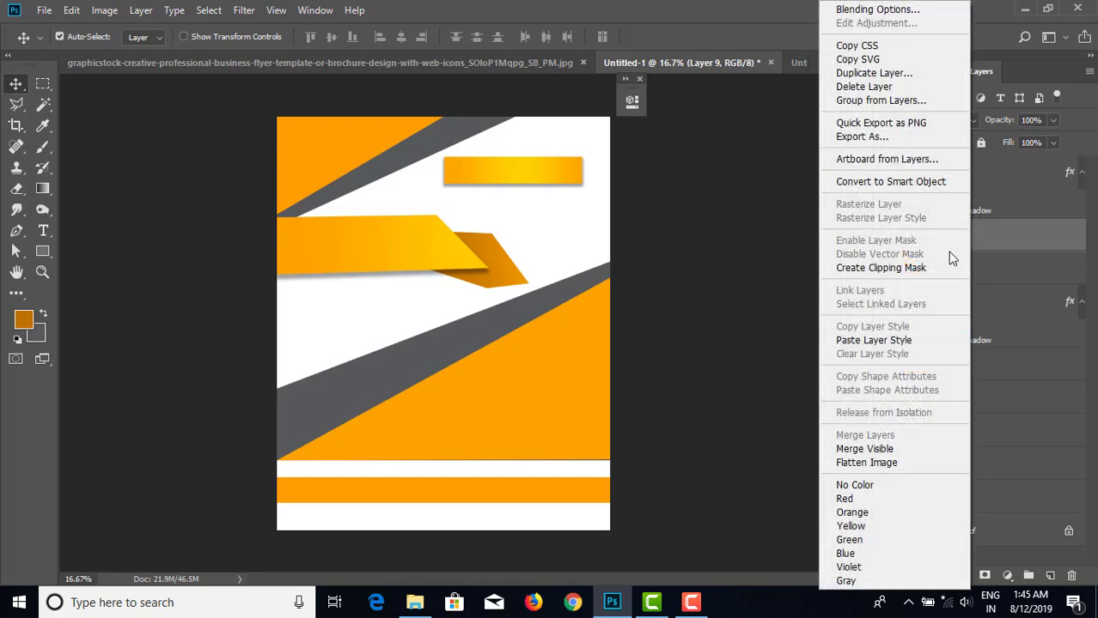
pyautogui.click(880, 342)
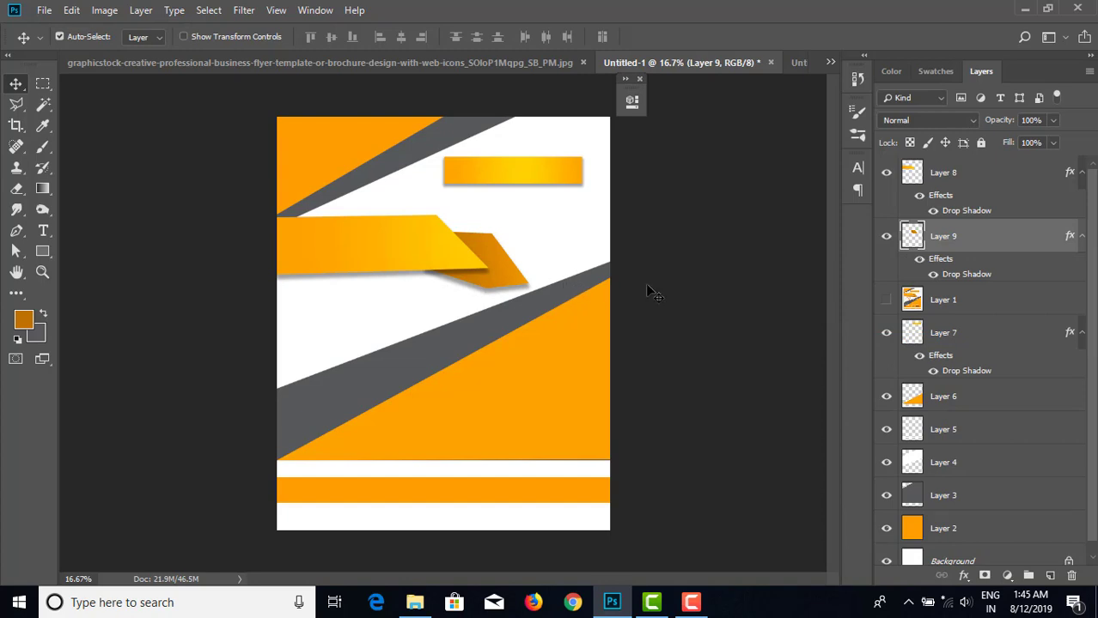
pyautogui.click(463, 279)
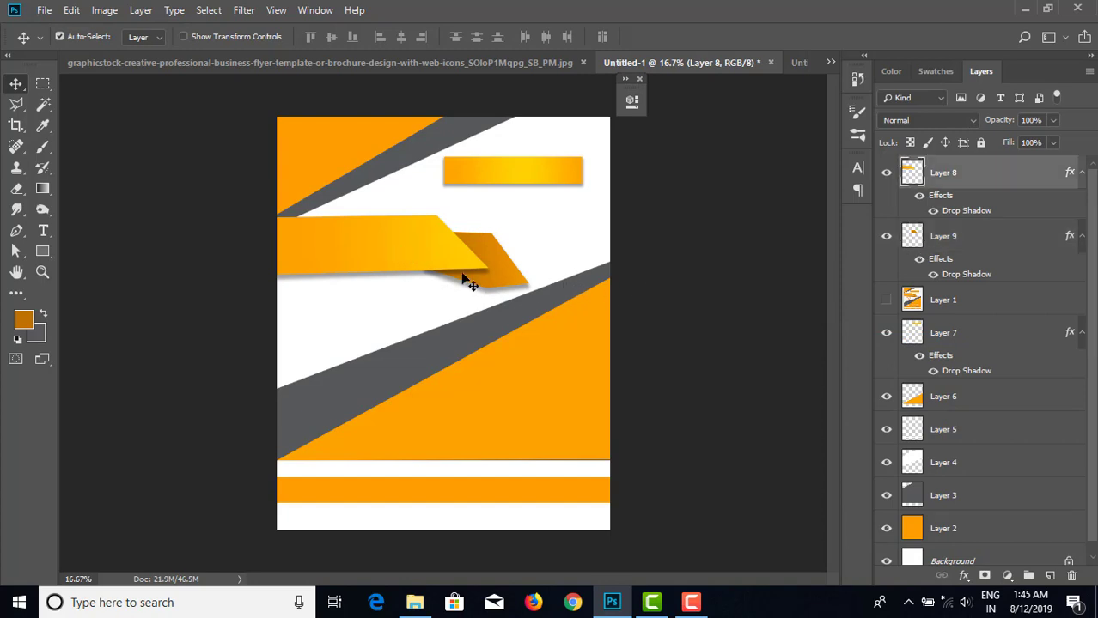
pyautogui.keyDown('shift'); pyautogui.click(521, 281); pyautogui.keyUp('shift')
# - Free-transform Layers 8 and 9 down to about 62% and align them flush with the left edge
pyautogui.hotkey('ctrl', 't')
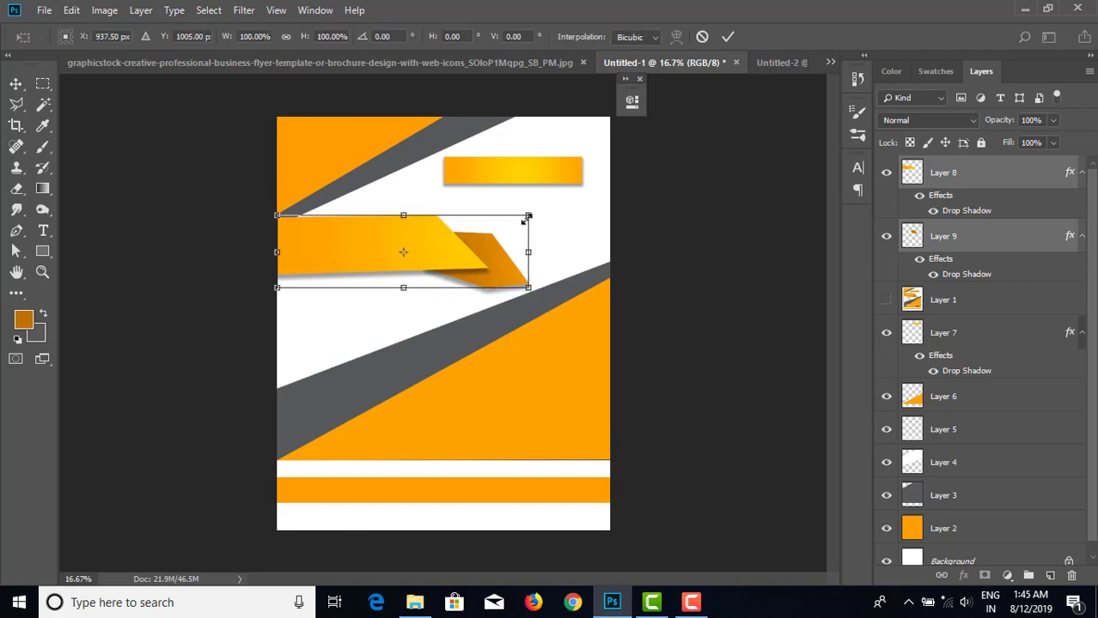
pyautogui.moveTo(524, 221); pyautogui.dragTo(493, 227)
pyautogui.moveTo(441, 254); pyautogui.dragTo(405, 254)
pyautogui.moveTo(454, 227); pyautogui.dragTo(441, 232)
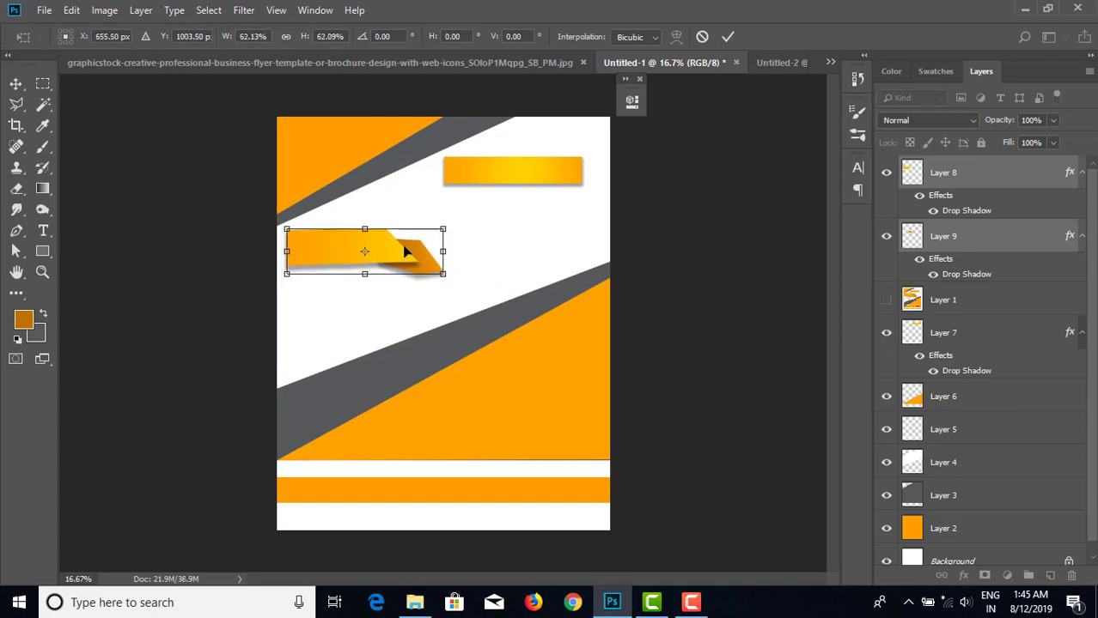
pyautogui.moveTo(372, 250); pyautogui.dragTo(367, 251)
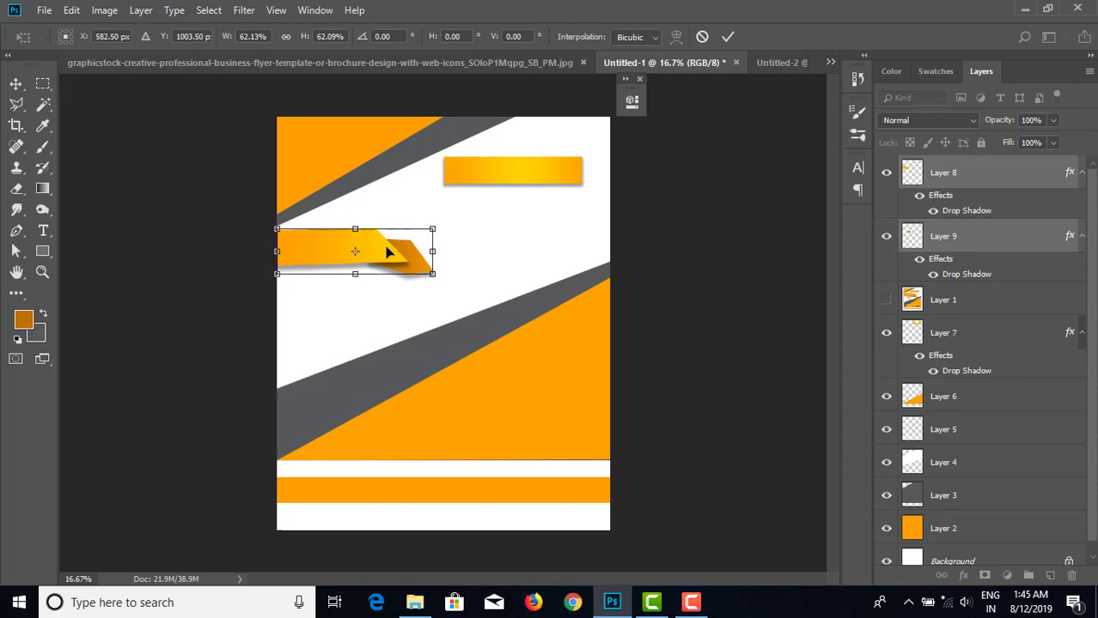
pyautogui.press('Return')
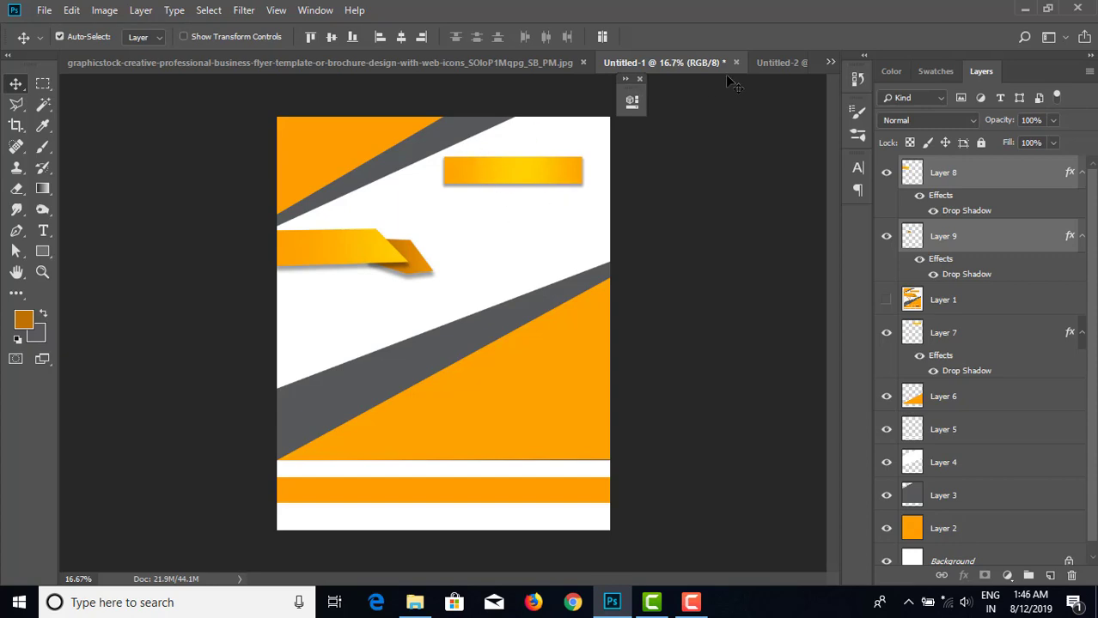
# - Close the reference flyer JPG without saving and close the blank Untitled-2 document
pyautogui.click(498, 64)
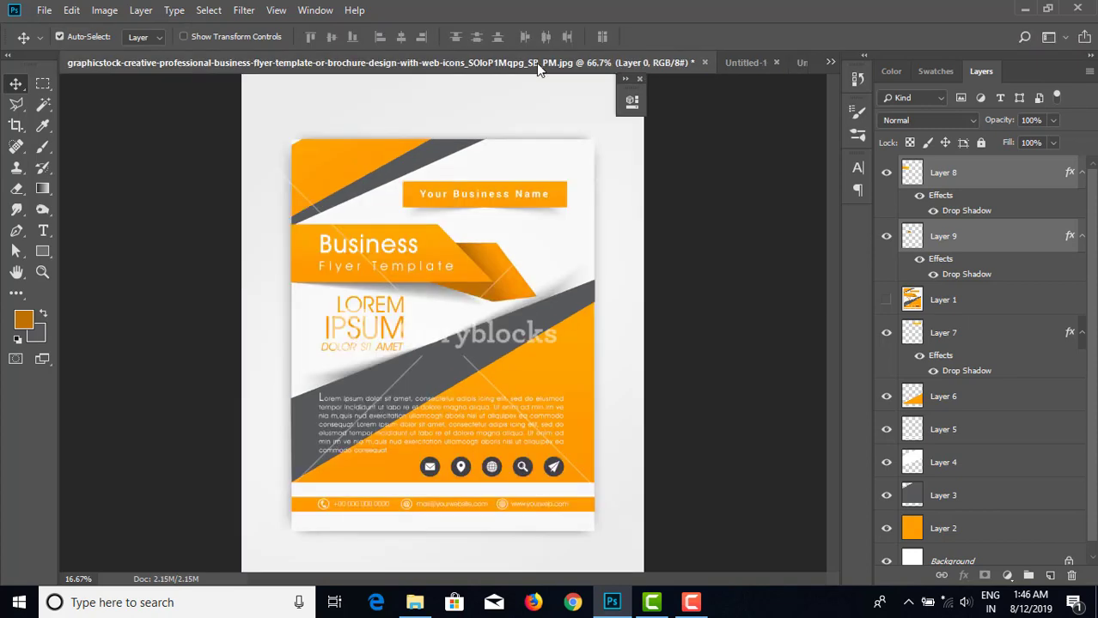
pyautogui.click(704, 62)
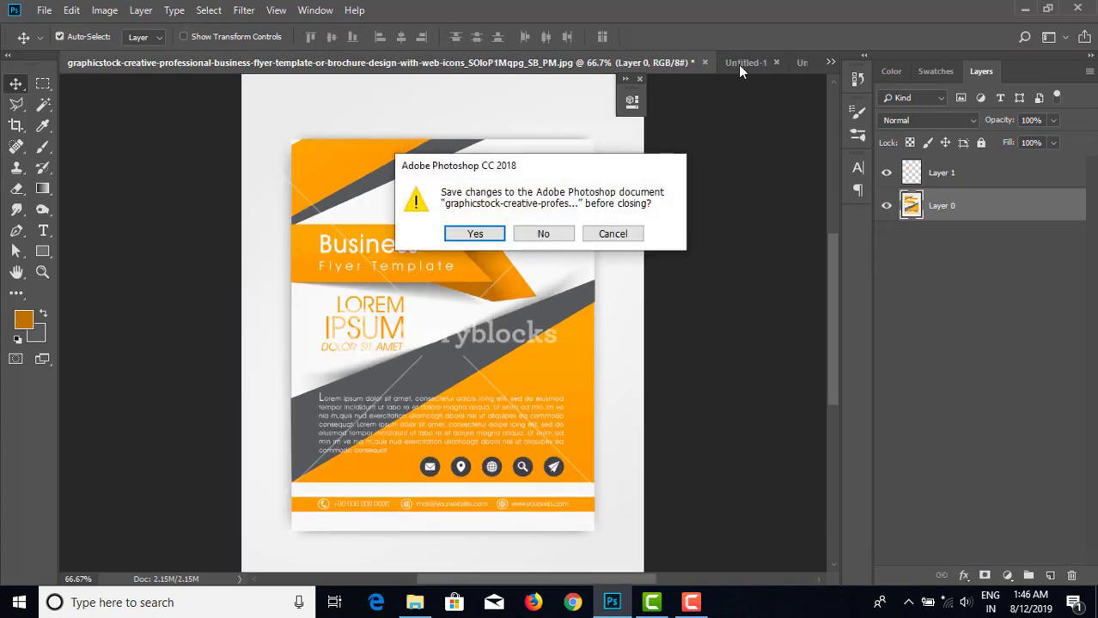
pyautogui.click(544, 234)
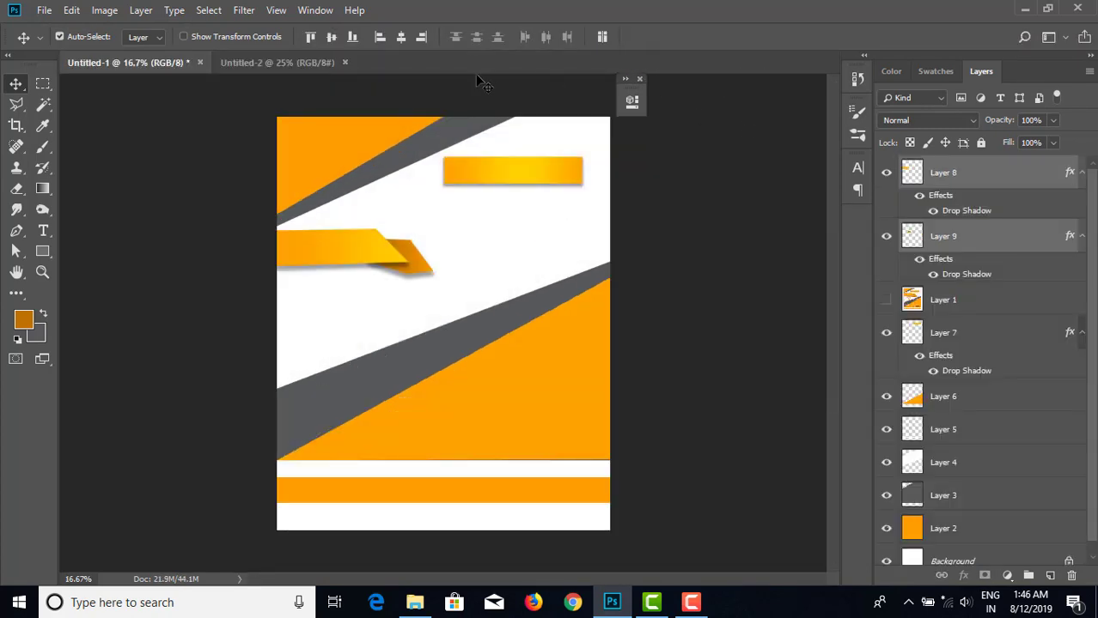
pyautogui.click(292, 70)
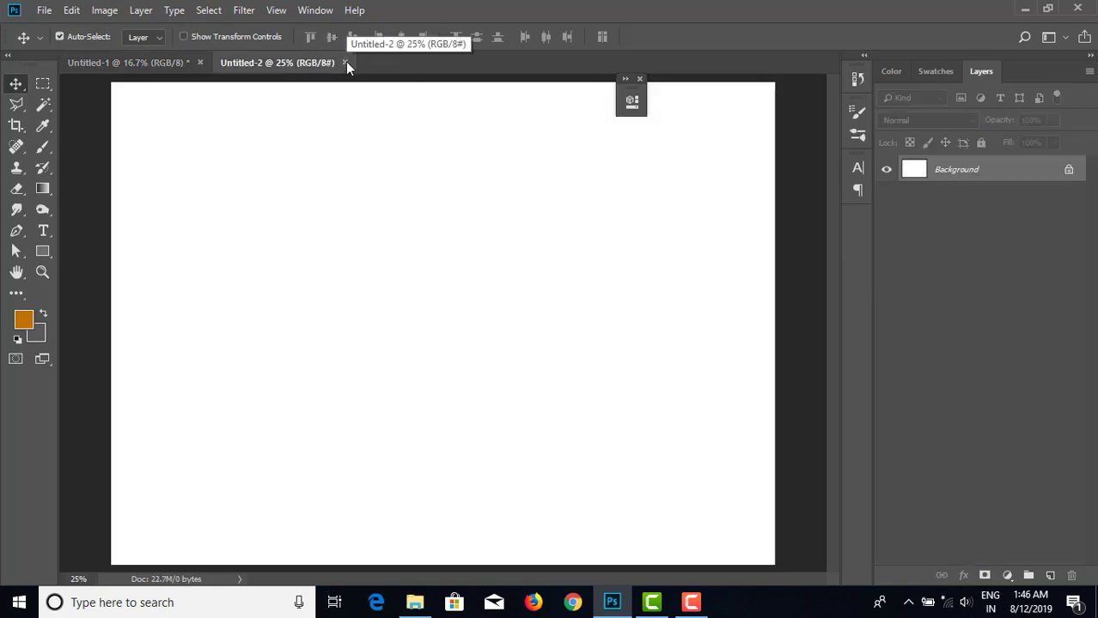
pyautogui.click(345, 63)
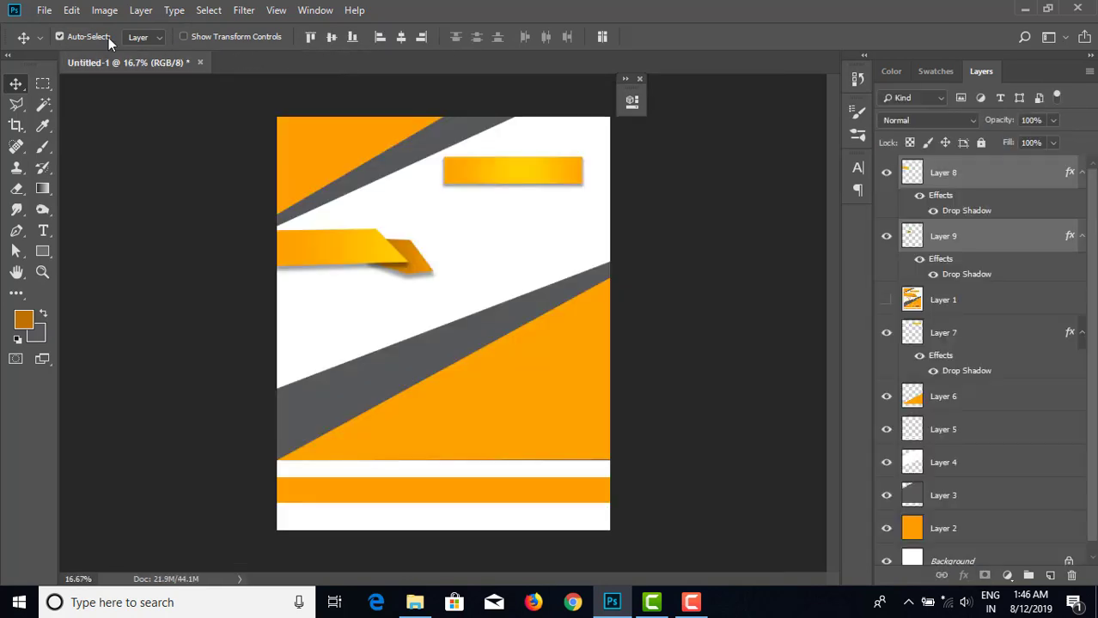
# - Open HD-Web-Solutios-Portfolio.jpg, the businessman photo
pyautogui.click(44, 10)
pyautogui.click(48, 40)
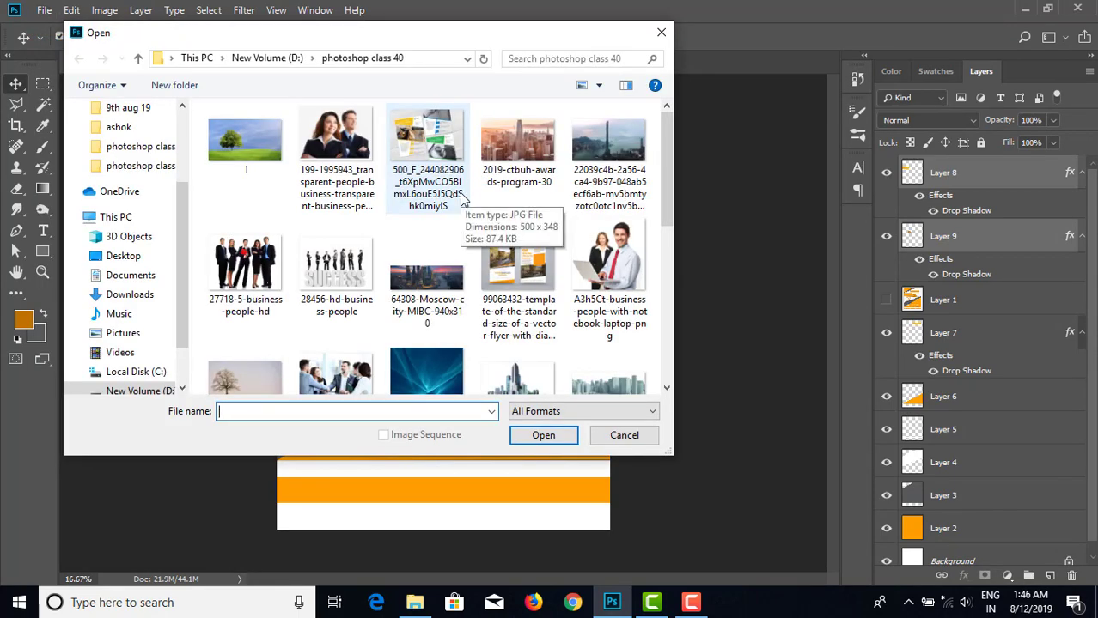
pyautogui.scroll(-1, 592, 268)
pyautogui.scroll(-3, 592, 269)
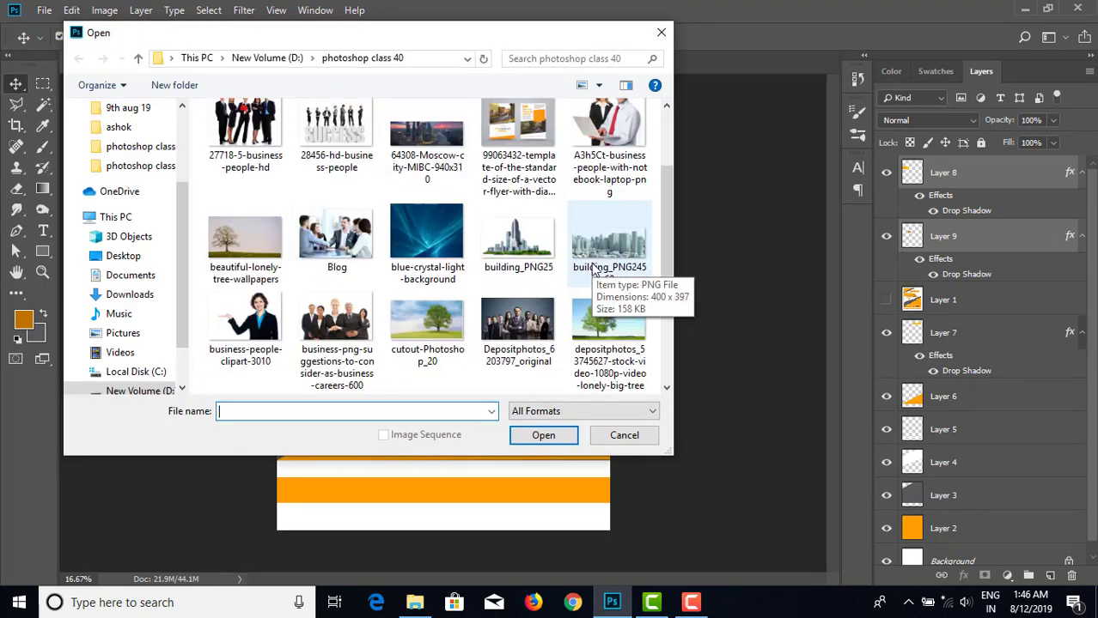
pyautogui.scroll(-6, 593, 270)
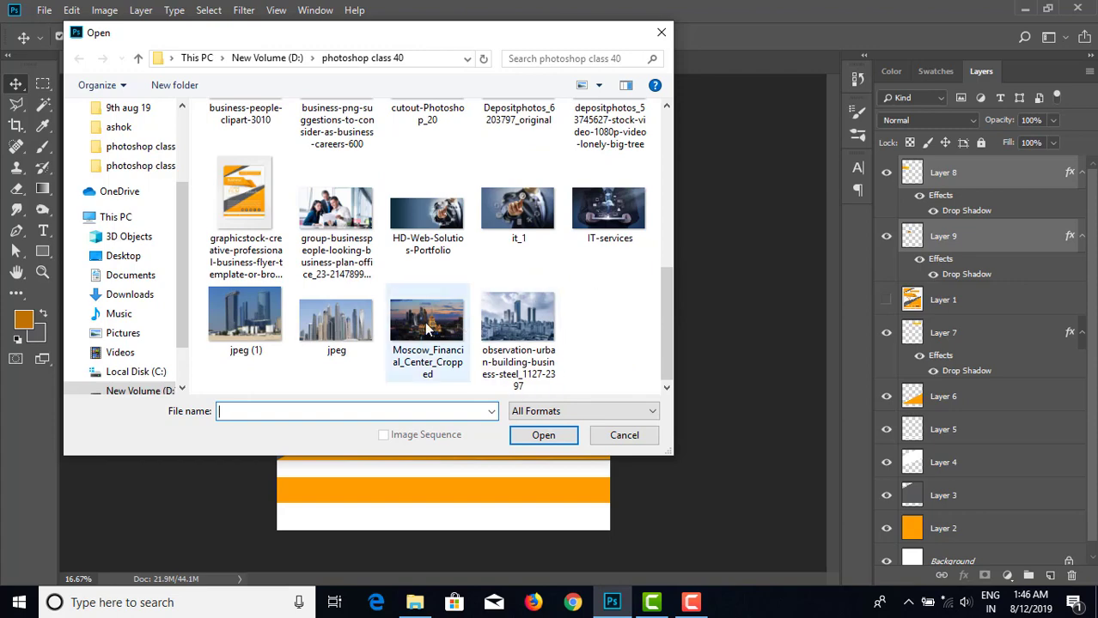
pyautogui.scroll(5, 424, 321)
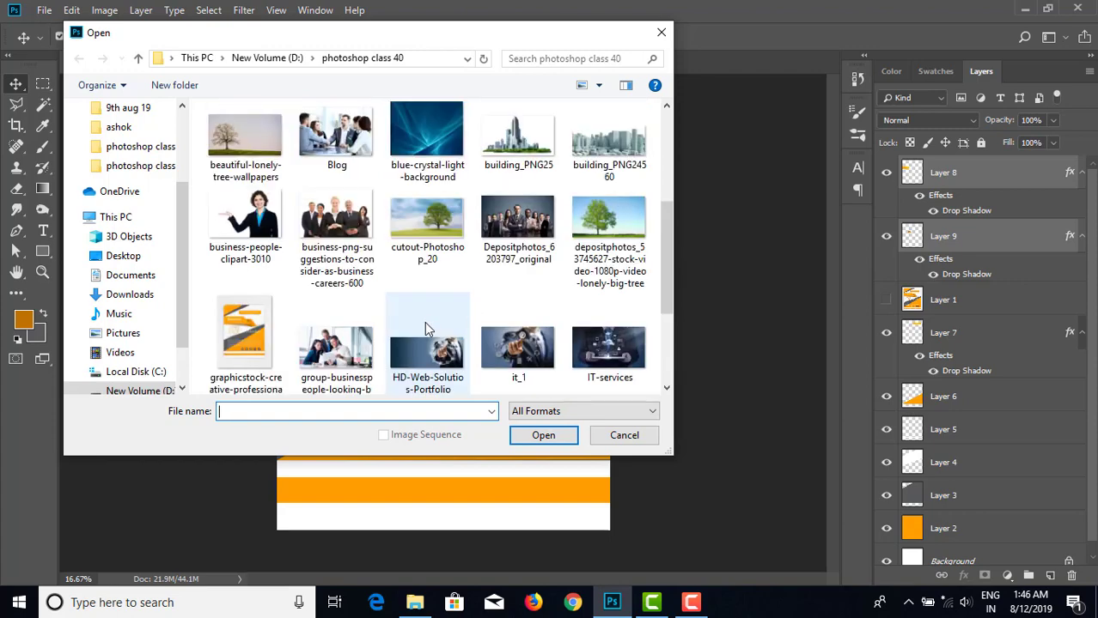
pyautogui.click(524, 228)
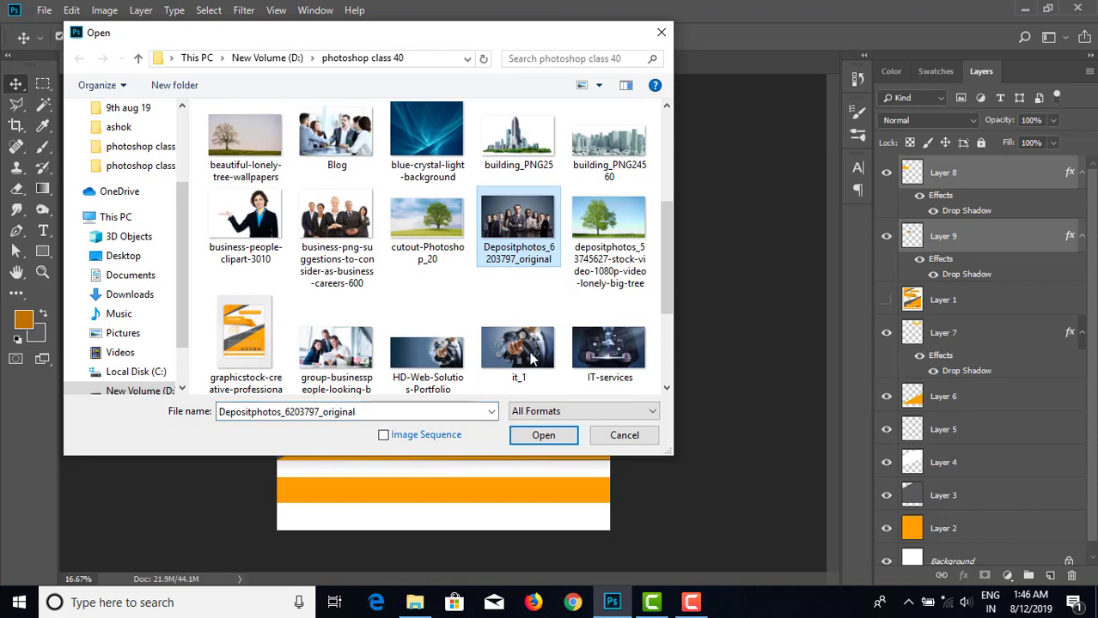
pyautogui.click(427, 354)
pyautogui.click(558, 438)
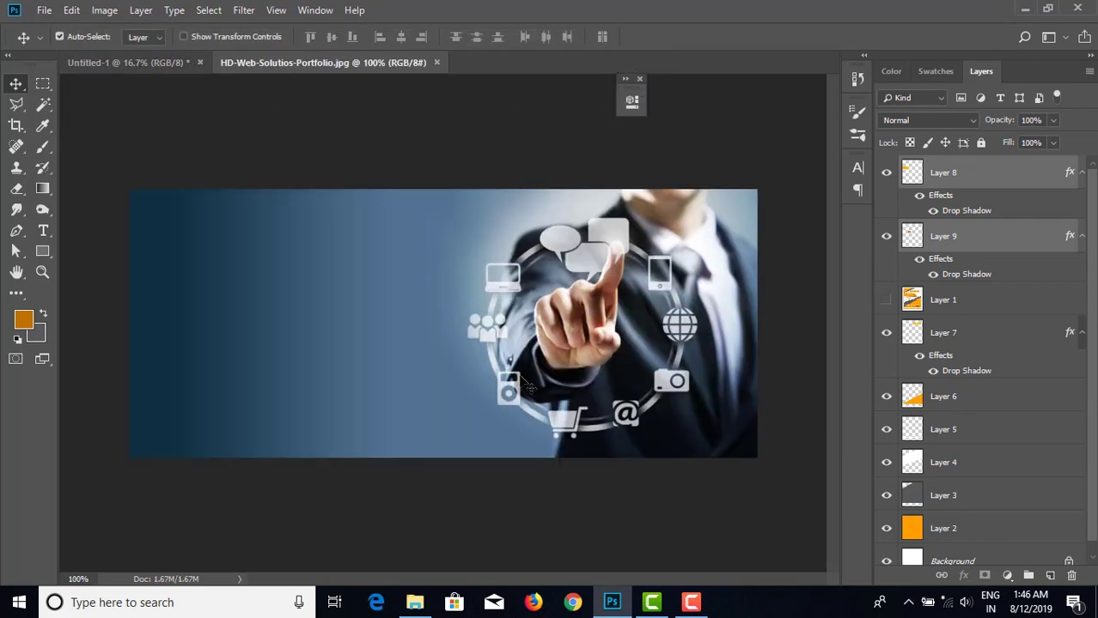
# - Unlock the businessman photo's background as Layer 0 and drag it into the flyer document
pyautogui.doubleClick(992, 174)
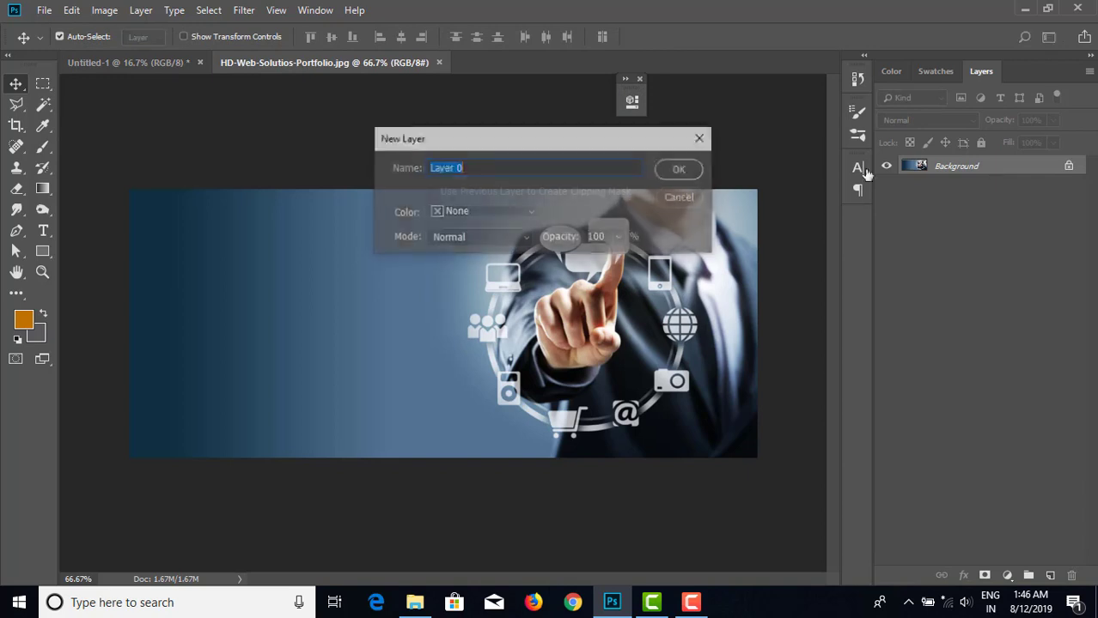
pyautogui.click(681, 169)
pyautogui.moveTo(630, 324); pyautogui.dragTo(348, 158)
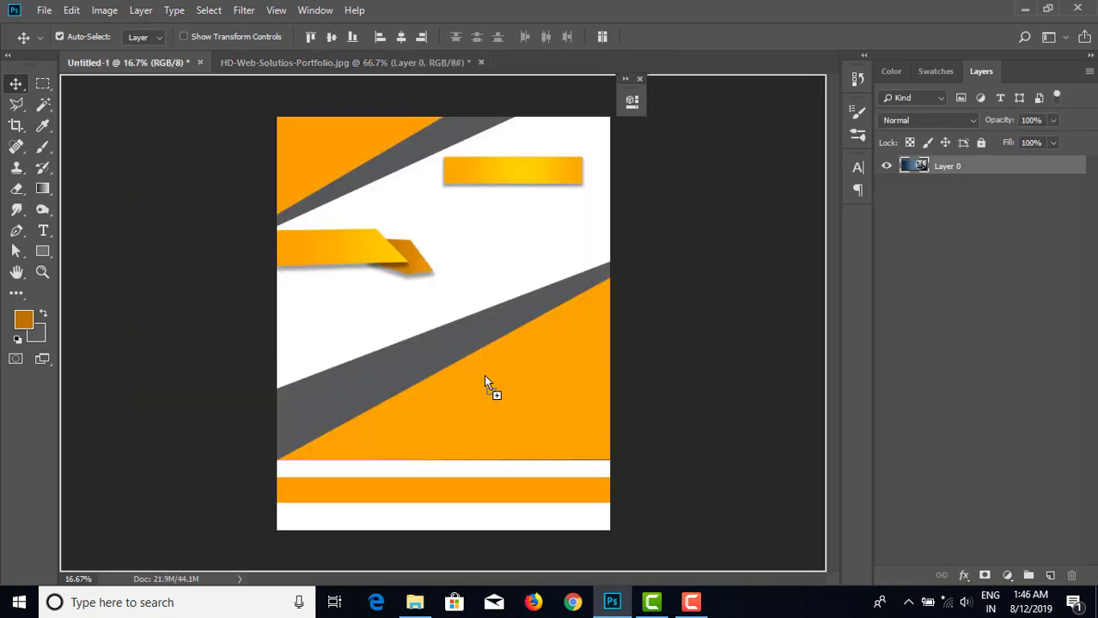
pyautogui.moveTo(483, 379); pyautogui.dragTo(474, 416)
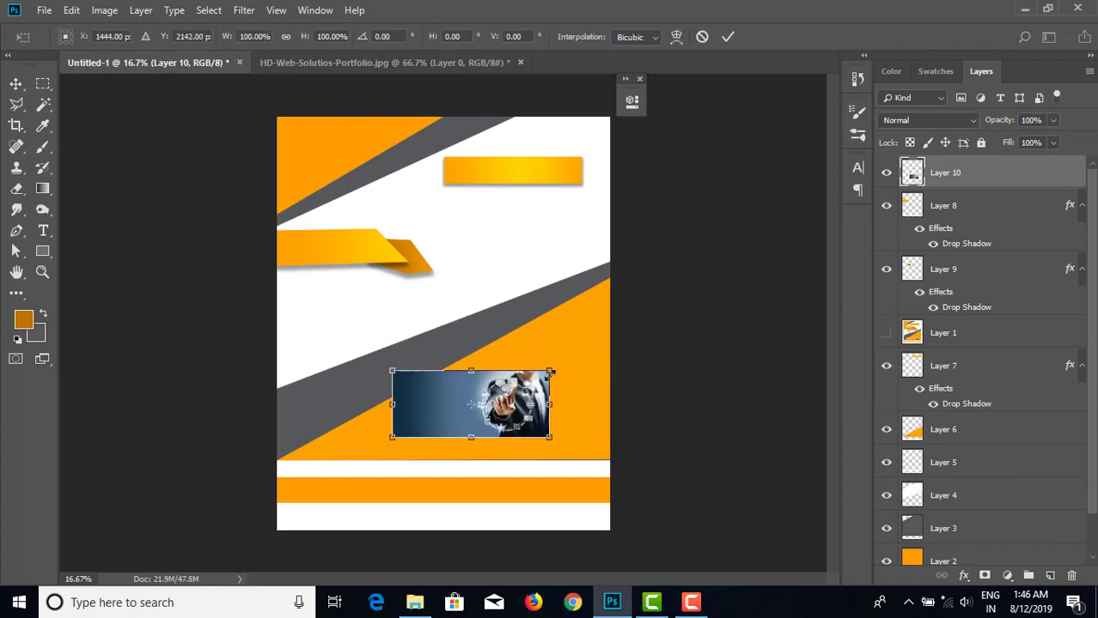
# - Enlarge the photo to about 284% and position it across the flyer's full width
pyautogui.moveTo(549, 371)
pyautogui.mouseDown()
pyautogui.moveTo(657, 320)
pyautogui.moveTo(553, 372)
pyautogui.moveTo(550, 363)
pyautogui.mouseUp()
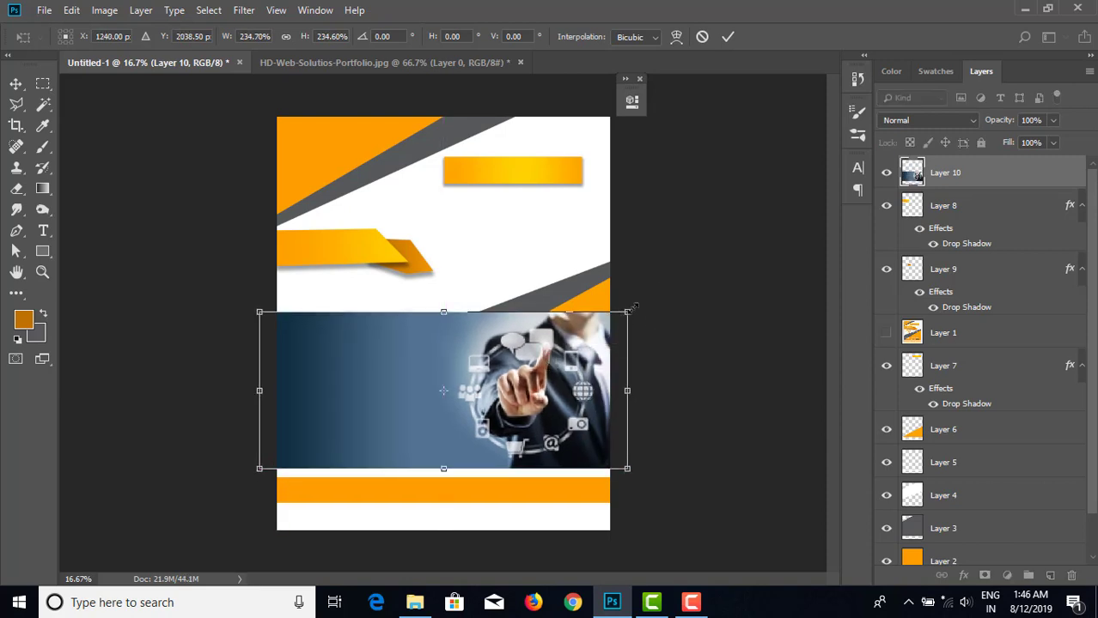
pyautogui.moveTo(627, 312); pyautogui.dragTo(642, 280)
pyautogui.moveTo(557, 337); pyautogui.dragTo(582, 331)
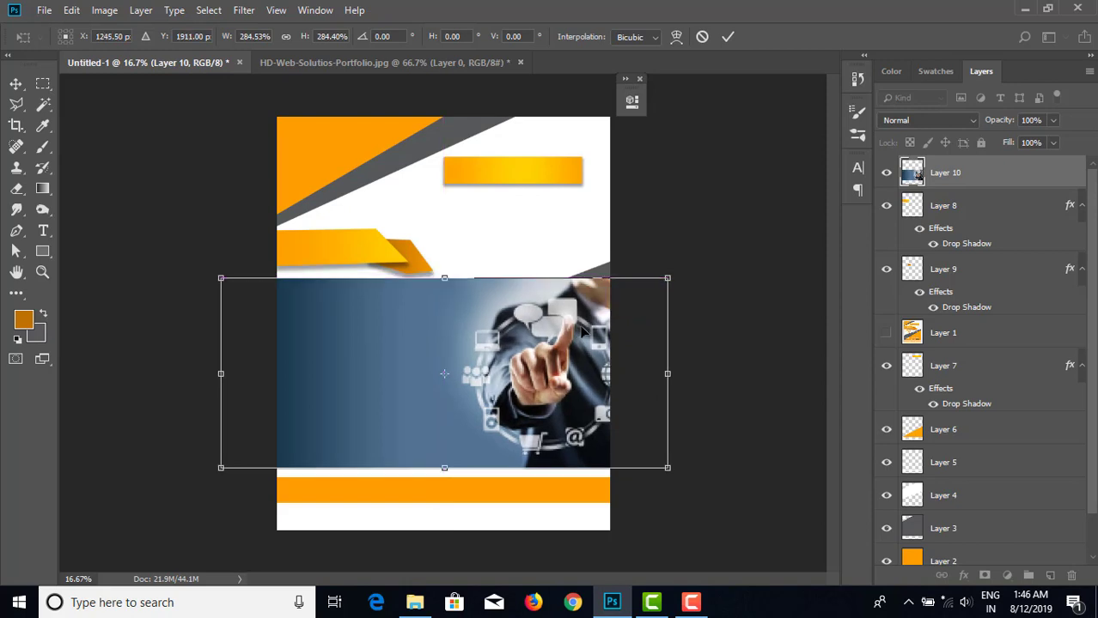
pyautogui.press('Return')
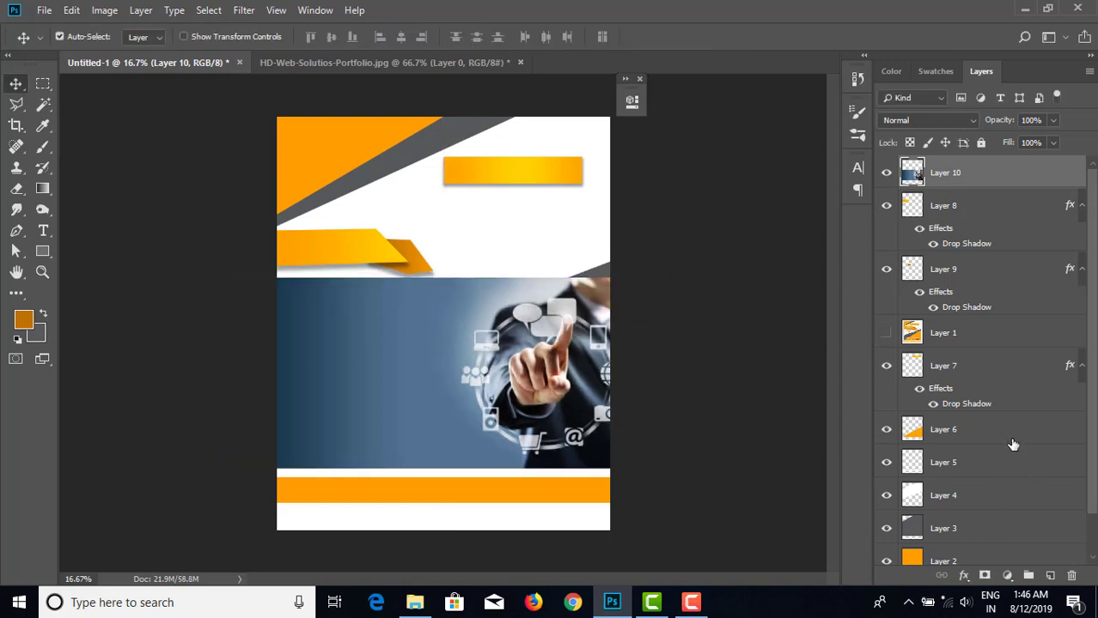
# - Duplicate Layer 6, place the copy beneath Layer 10, and clip the photo to it
pyautogui.click(1011, 430)
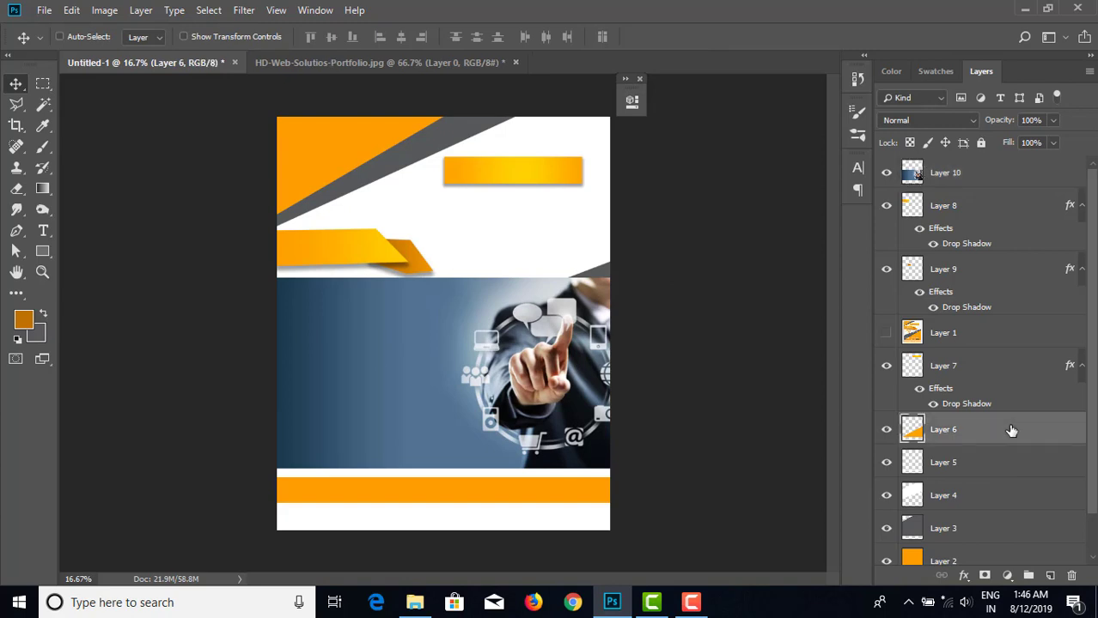
pyautogui.hotkey('ctrl', 'j')
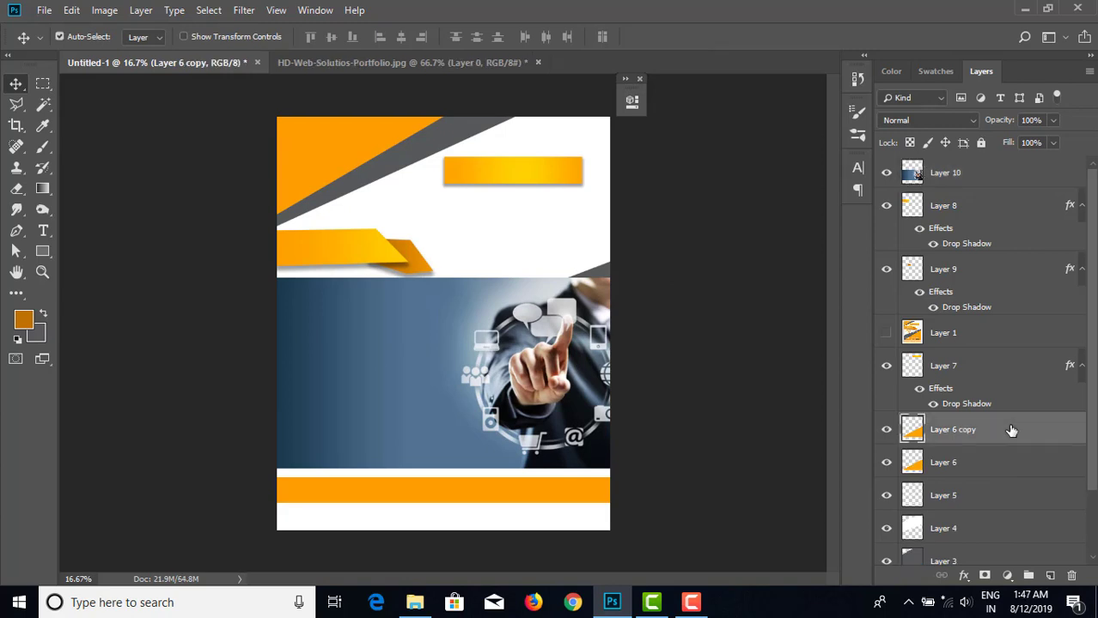
pyautogui.moveTo(1011, 430); pyautogui.dragTo(1001, 193)
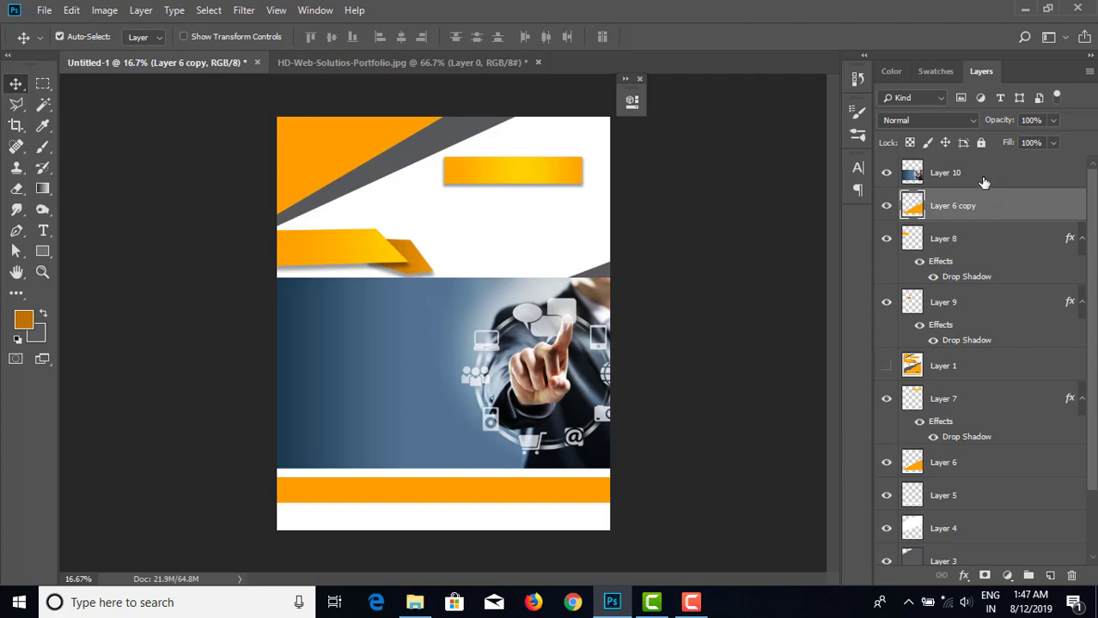
pyautogui.click(981, 177)
pyautogui.rightClick(981, 176)
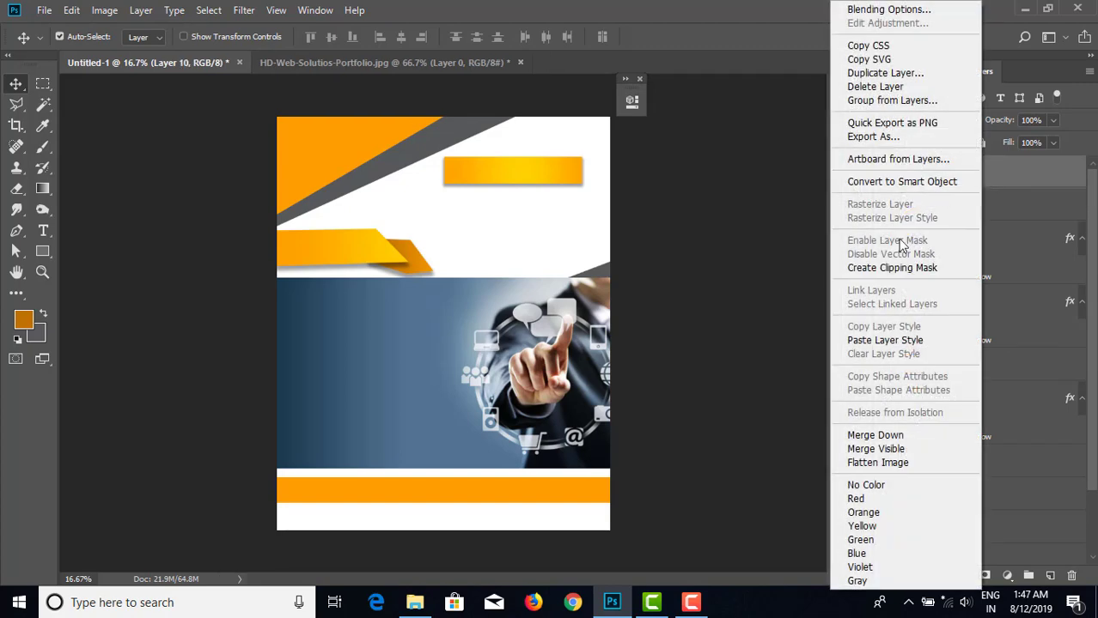
pyautogui.click(893, 267)
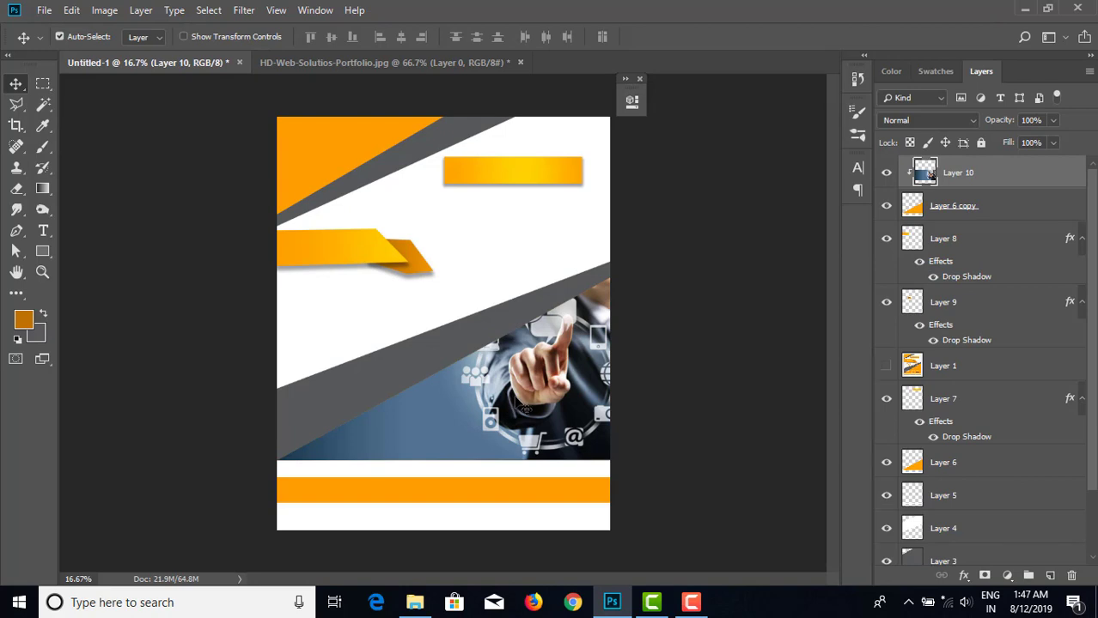
pyautogui.keyDown('shift'); pyautogui.click(990, 214); pyautogui.keyUp('shift')
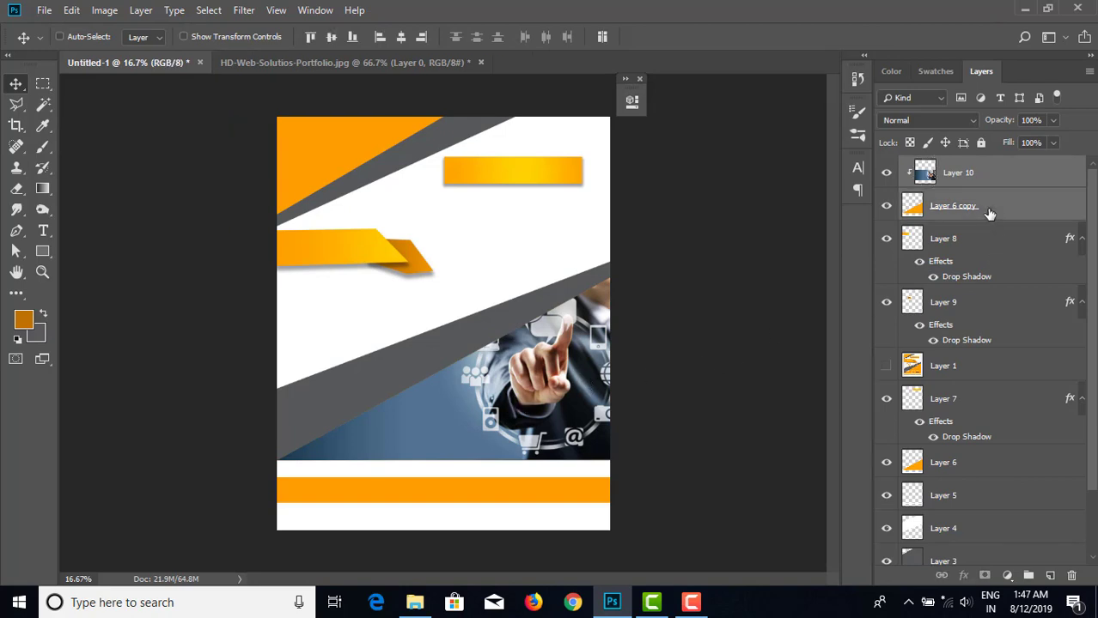
# - Scale the clipped photo and triangle copy to about 94%, then shift them about 0.26 in right
pyautogui.hotkey('ctrl', 't')
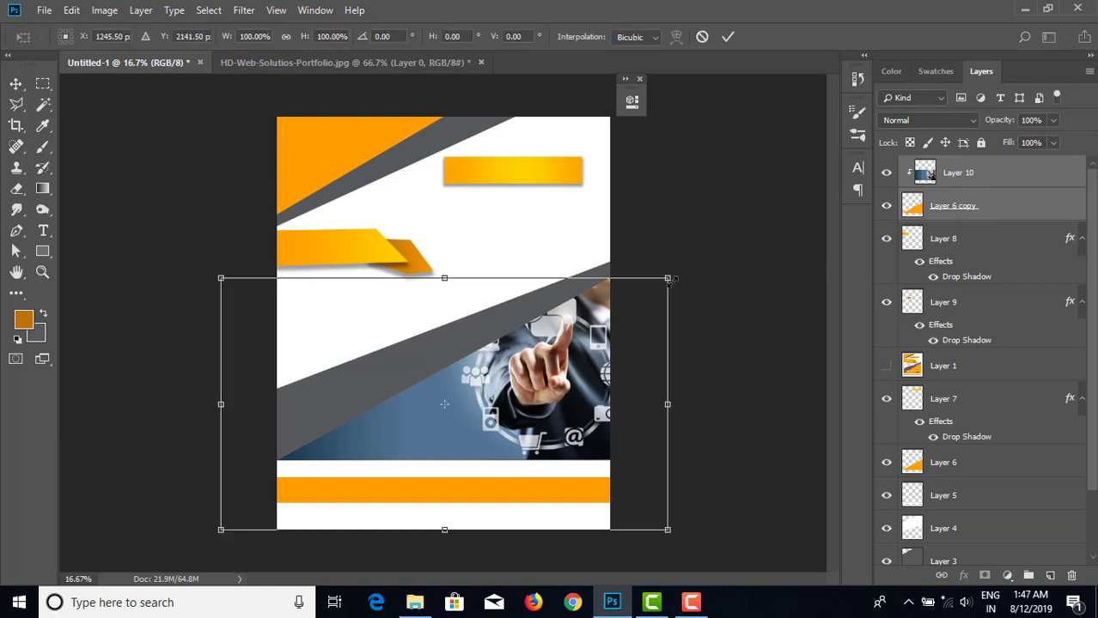
pyautogui.moveTo(671, 273); pyautogui.dragTo(660, 284)
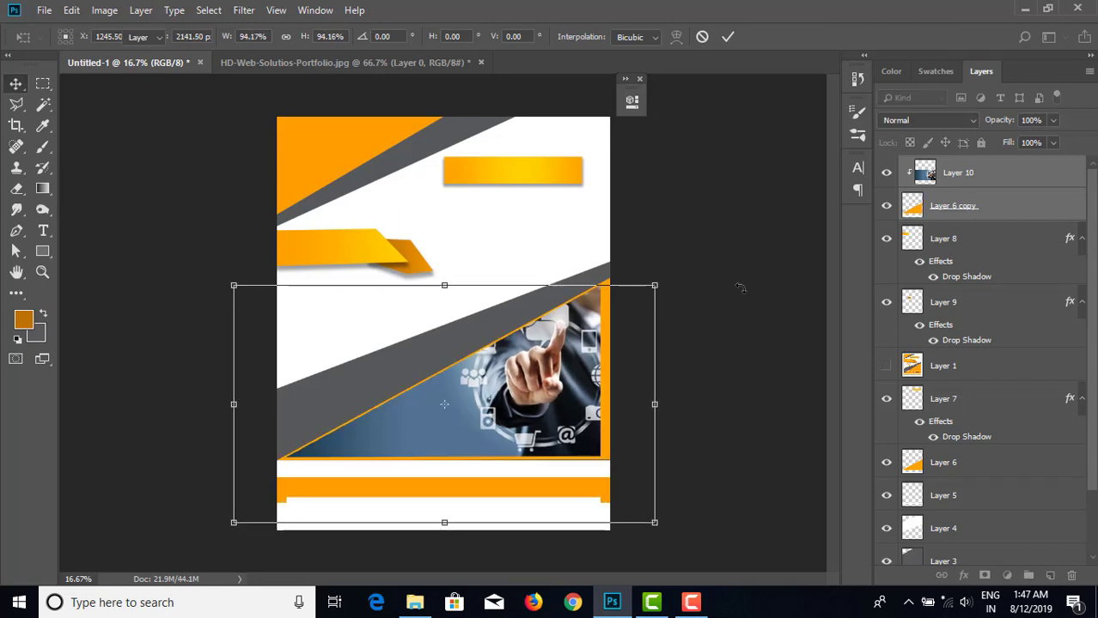
pyautogui.press('Return')
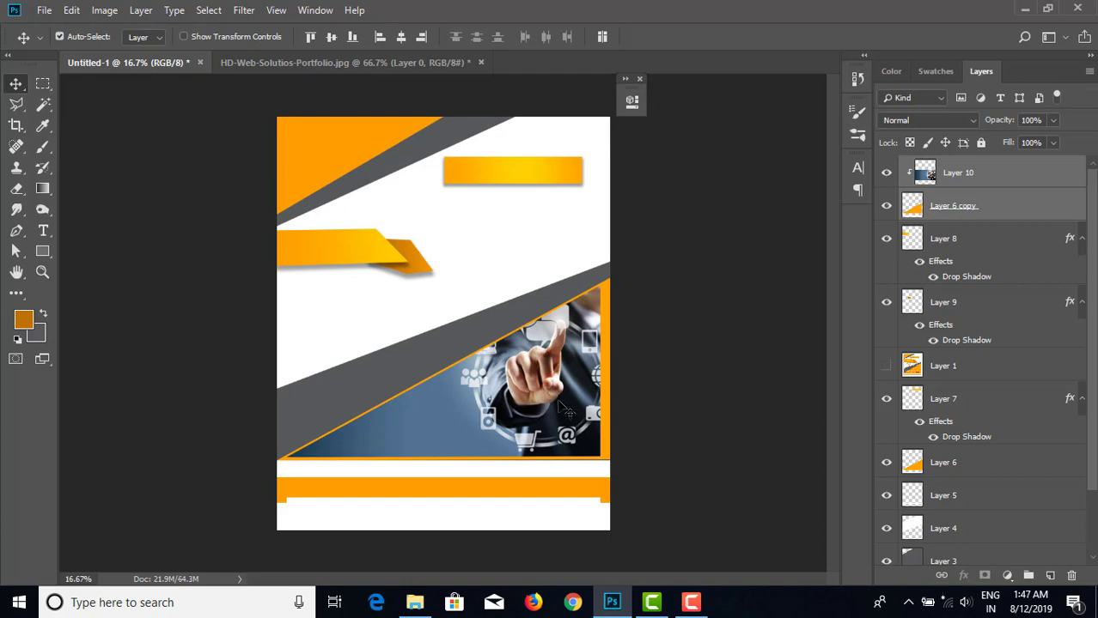
pyautogui.hotkey('ctrl', 't')
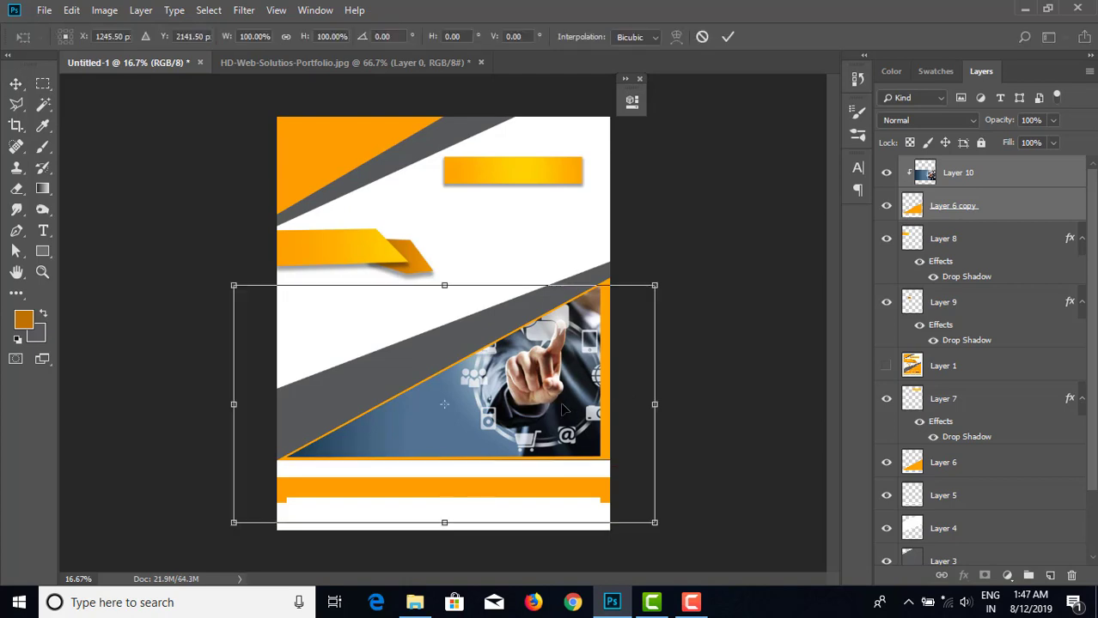
pyautogui.moveTo(566, 409); pyautogui.dragTo(575, 410)
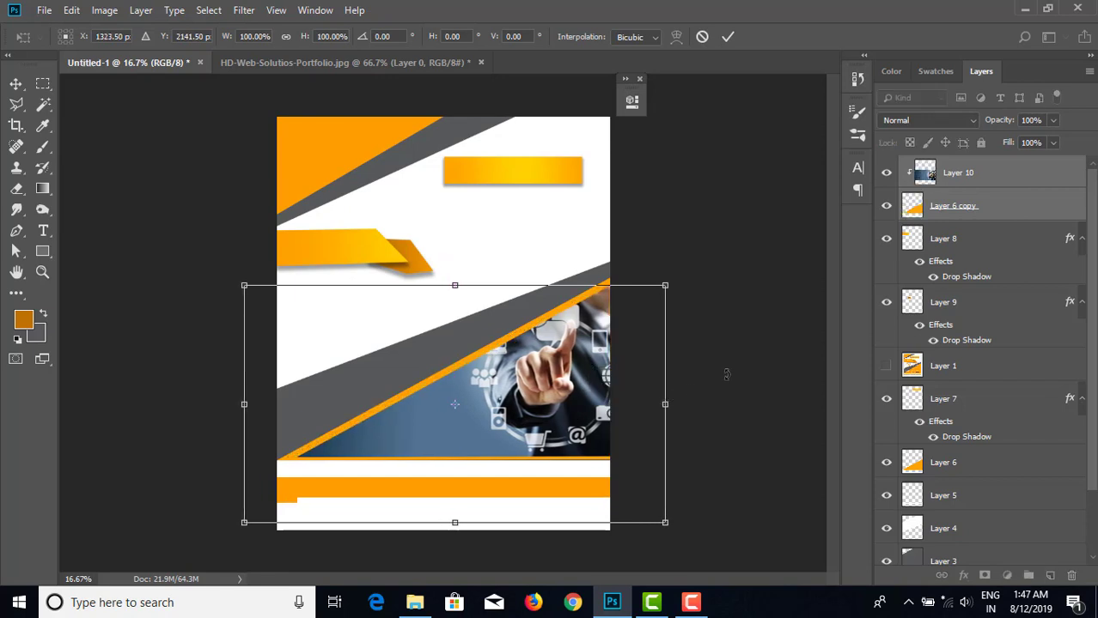
pyautogui.press('Return')
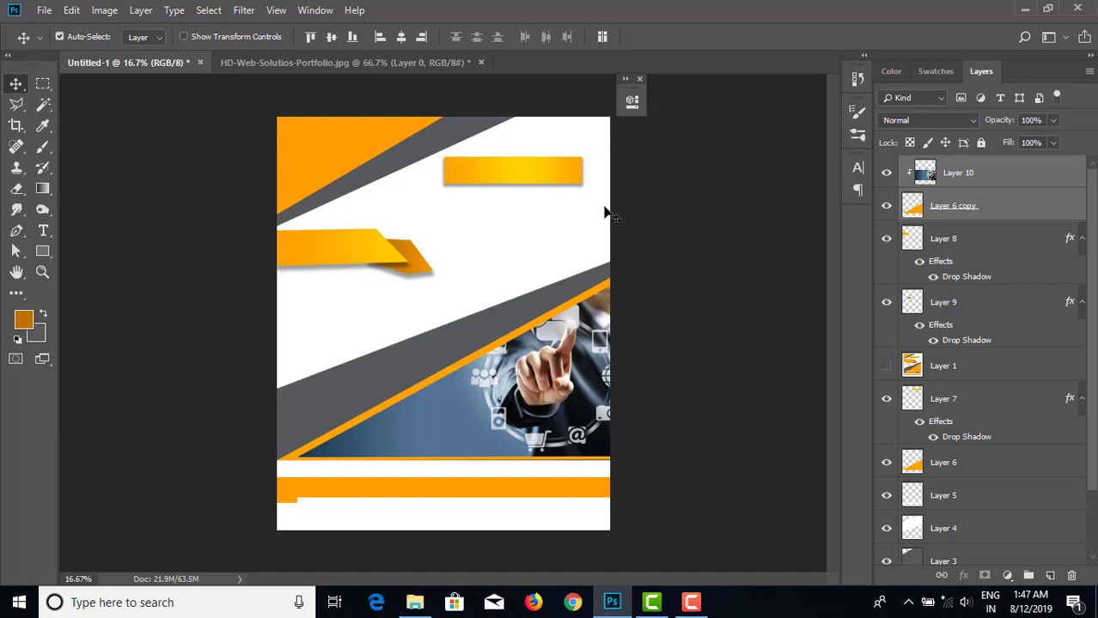
# - Close HD-Web-Solutios-Portfolio.jpg without saving its changes
pyautogui.click(312, 69)
pyautogui.click(481, 62)
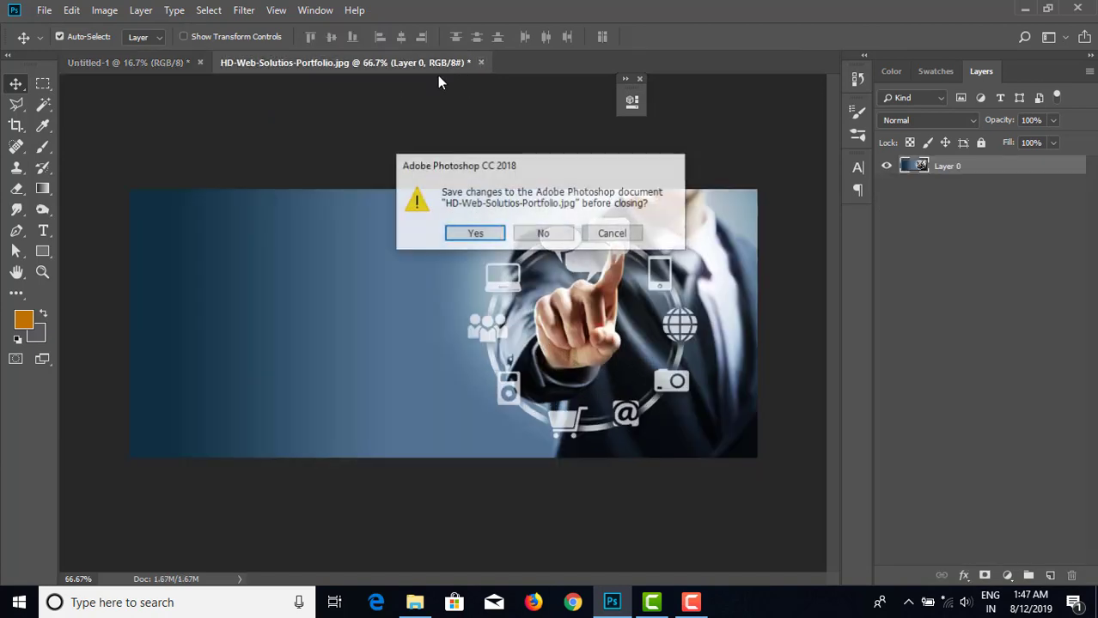
pyautogui.click(545, 235)
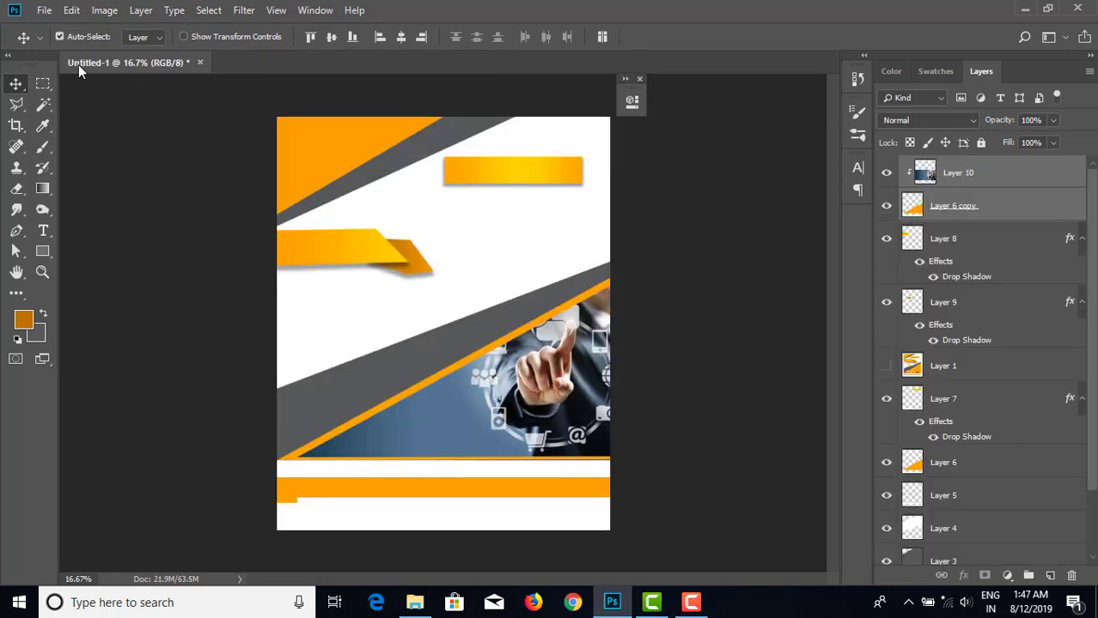
# - Open business-png-suggestions-to-consider-as-business-careers-600.png, the five-person team photo
pyautogui.click(44, 10)
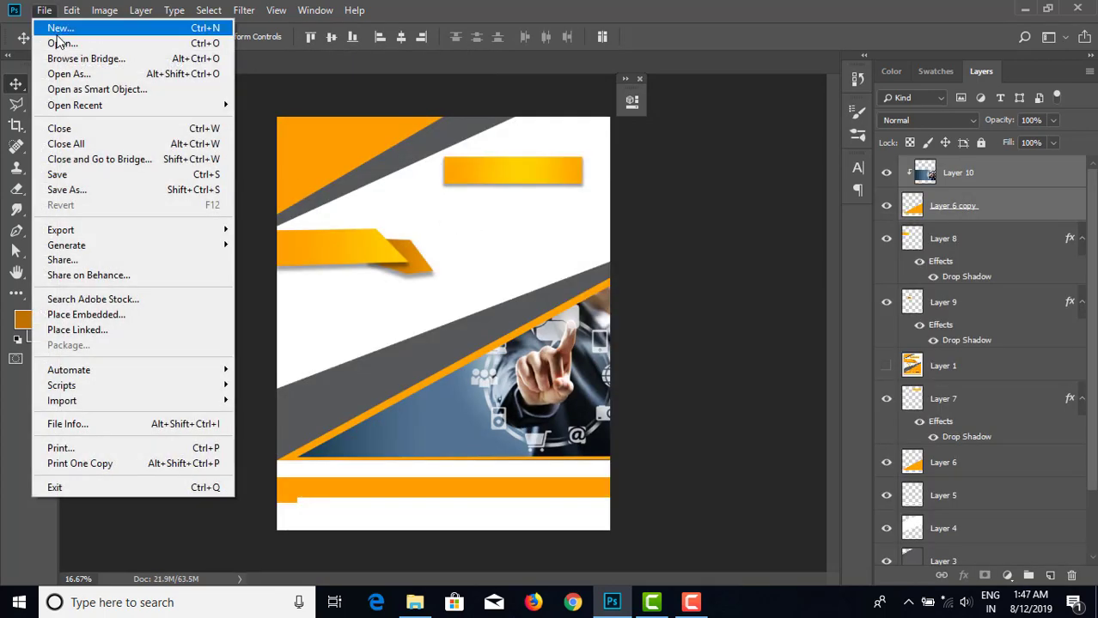
pyautogui.click(60, 45)
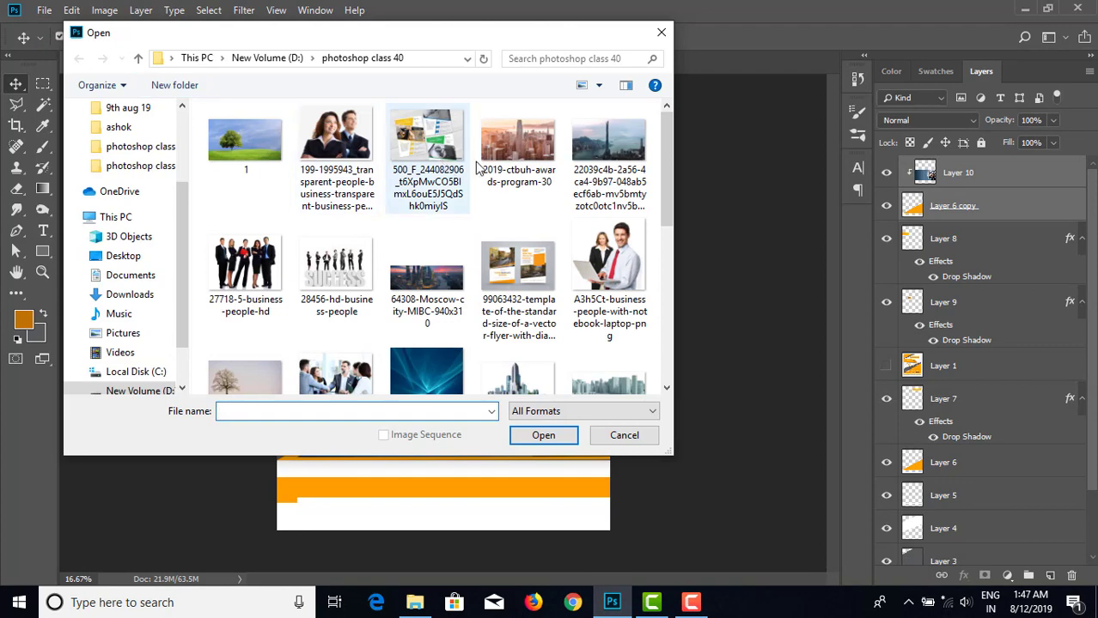
pyautogui.scroll(-3, 460, 180)
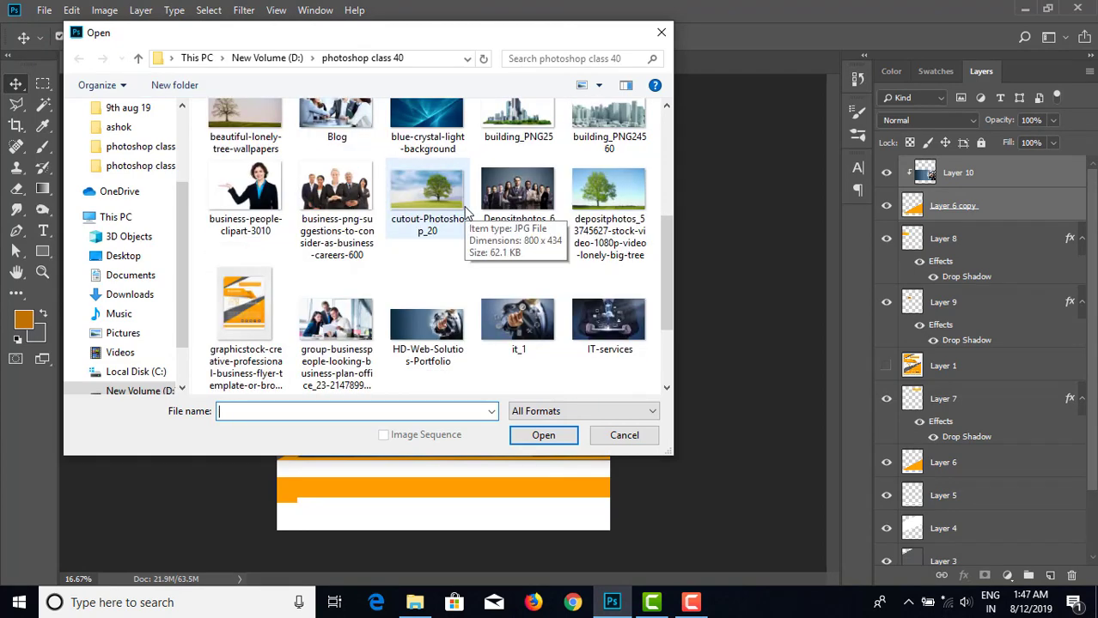
pyautogui.scroll(-1, 468, 212)
pyautogui.scroll(1, 468, 212)
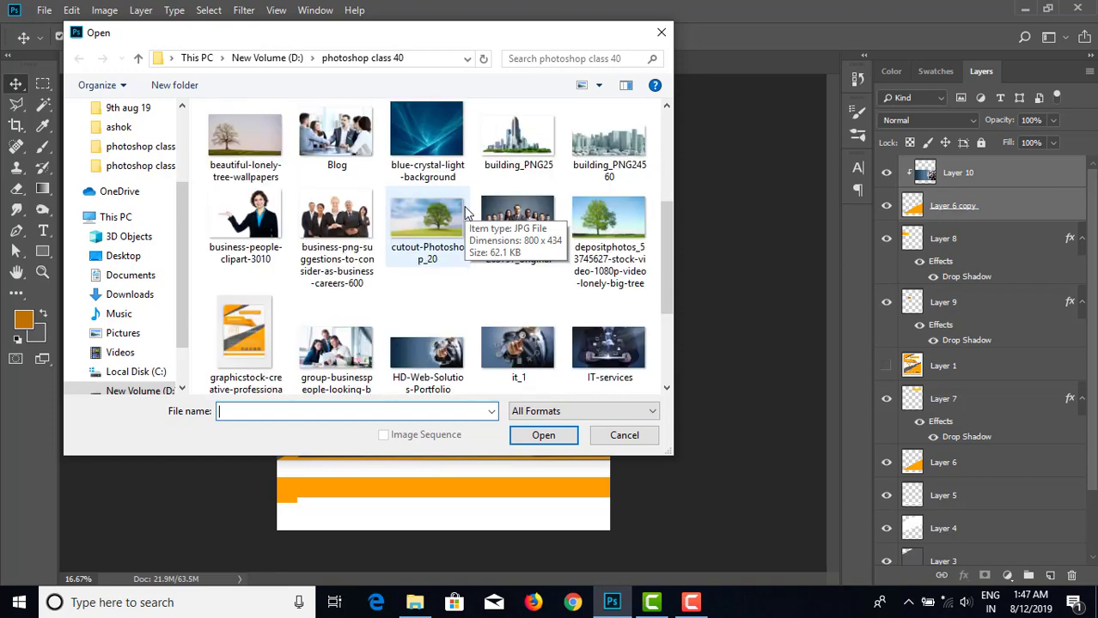
pyautogui.click(338, 228)
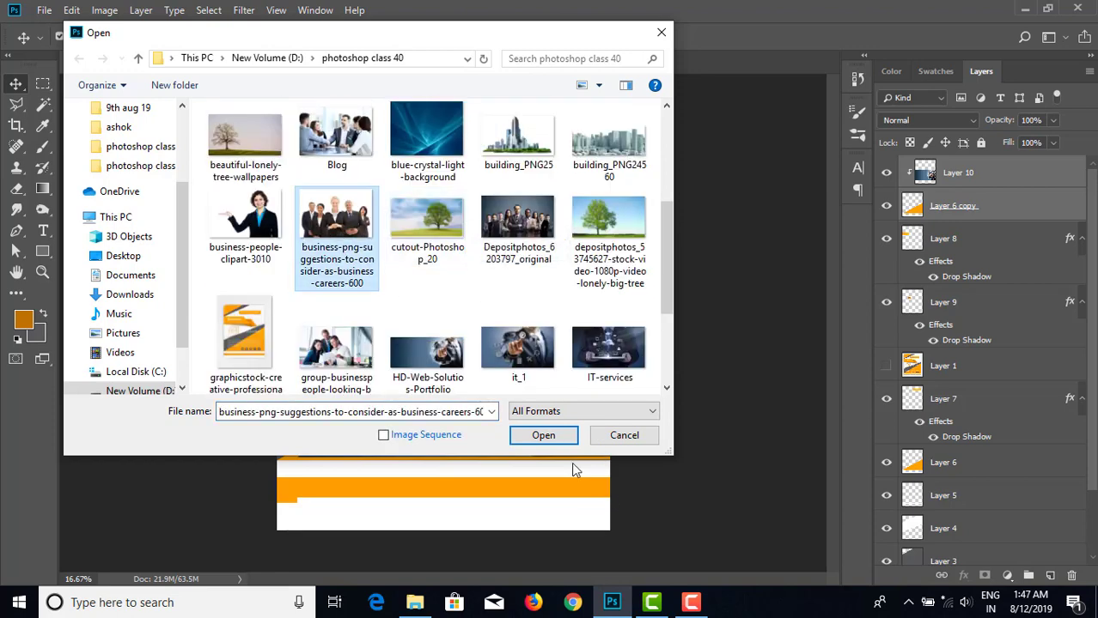
pyautogui.click(545, 436)
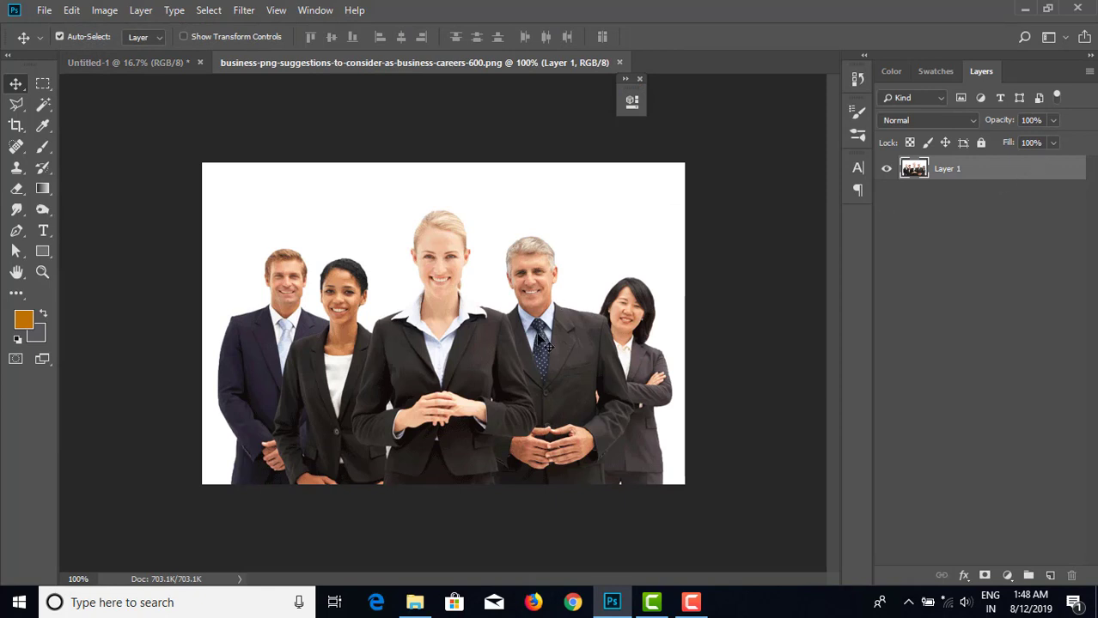
# - Bring the five-person team photo into the flyer, scale it to about 501%, and shift it down-left
pyautogui.moveTo(545, 346); pyautogui.dragTo(475, 237)
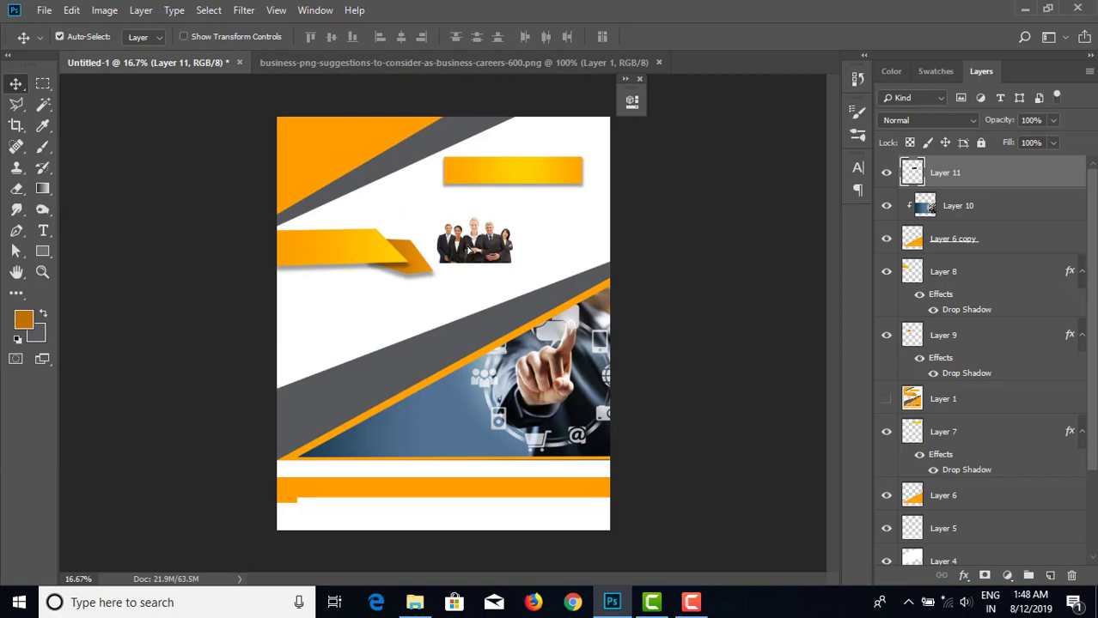
pyautogui.press('ctrl')
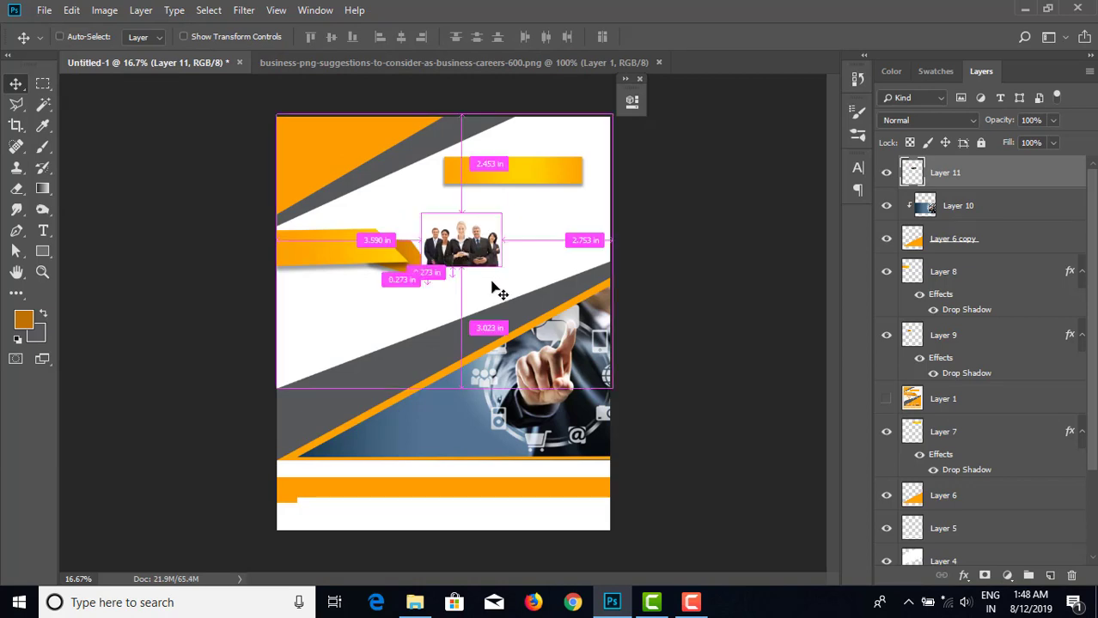
pyautogui.hotkey('ctrl', 't')
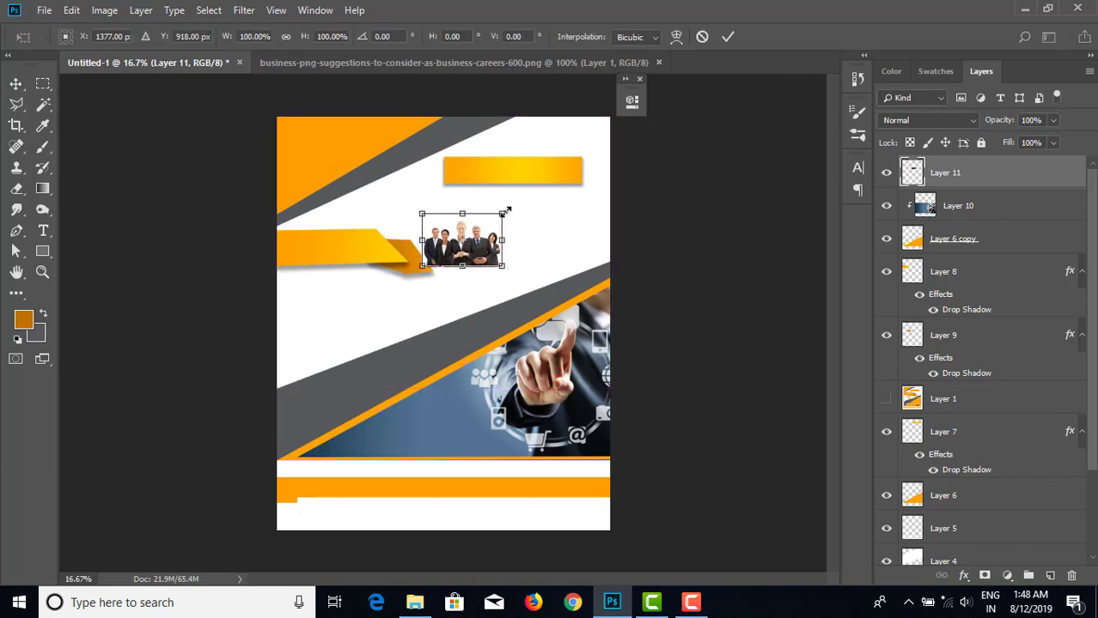
pyautogui.moveTo(507, 210); pyautogui.dragTo(677, 116)
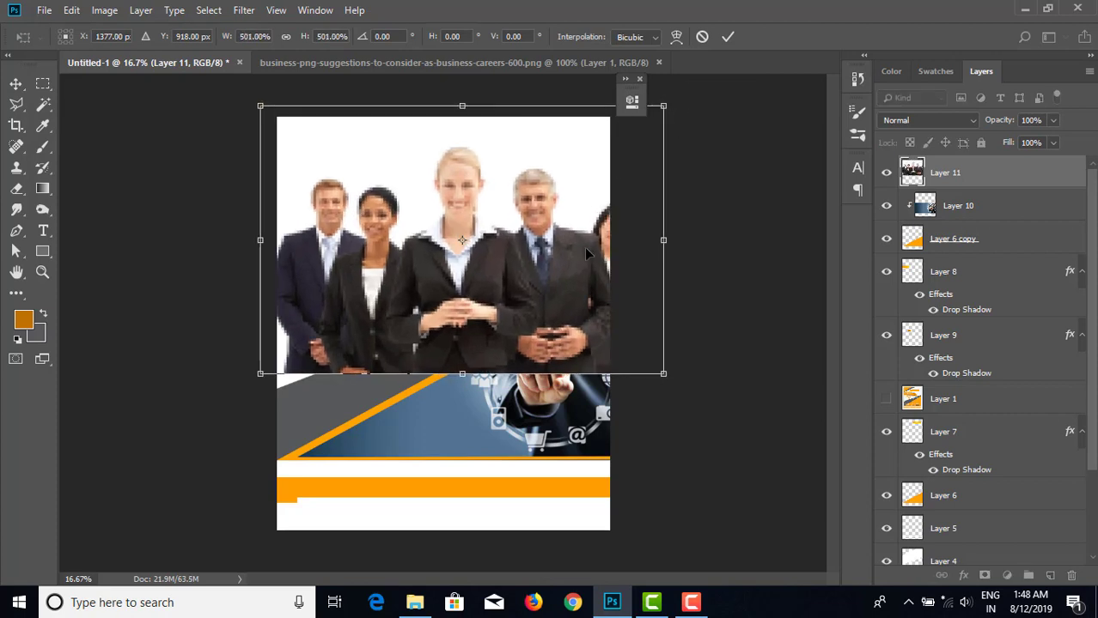
pyautogui.press('Return')
pyautogui.moveTo(518, 262); pyautogui.dragTo(510, 276)
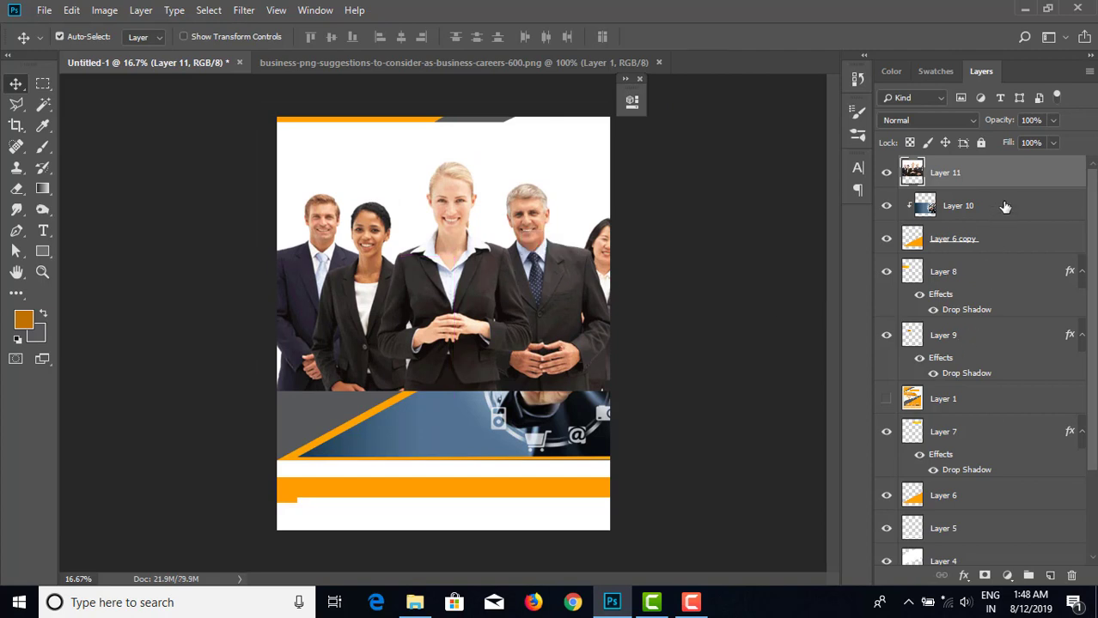
pyautogui.scroll(-3, 994, 328)
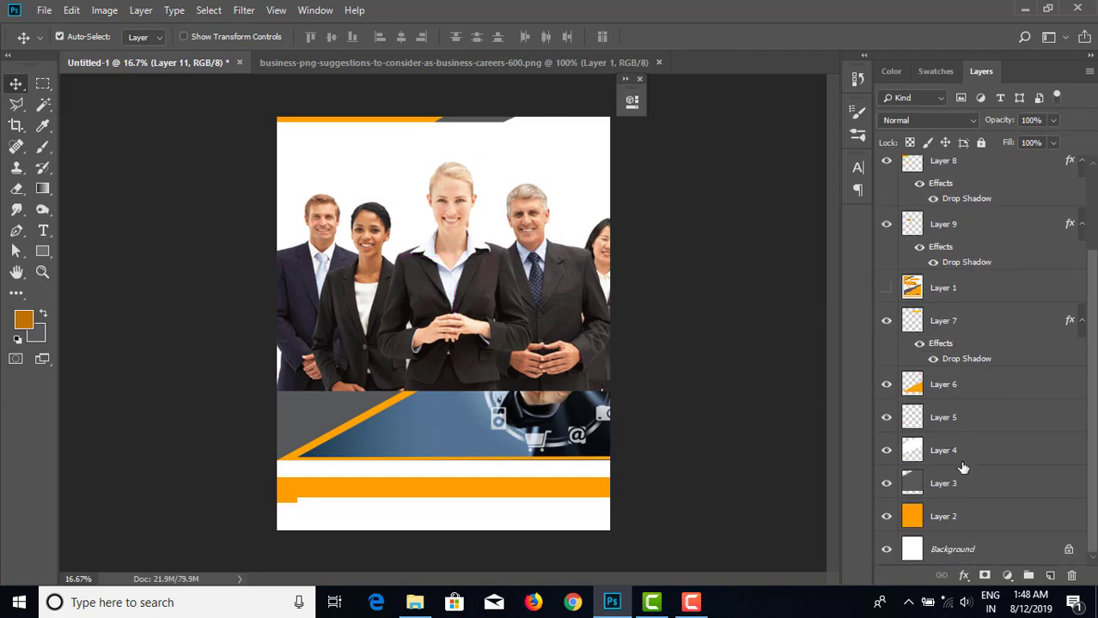
# - Duplicate Layer 4, place the copy below Layer 11, and clip the team photo to it
pyautogui.click(964, 457)
pyautogui.hotkey('ctrl', 'j')
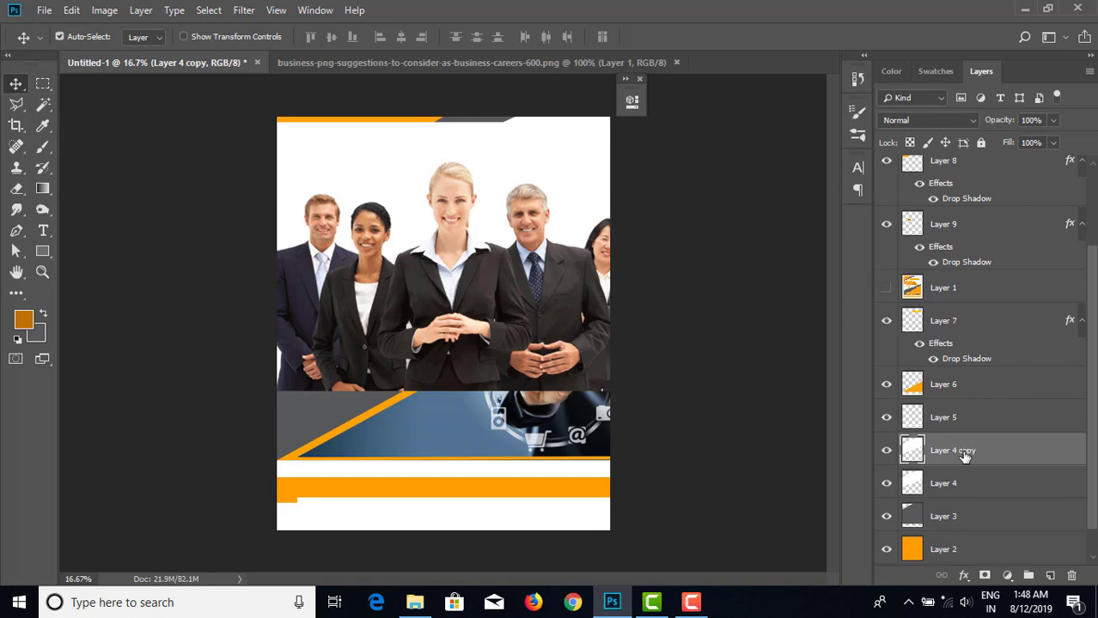
pyautogui.moveTo(964, 456); pyautogui.dragTo(971, 176)
pyautogui.click(969, 176)
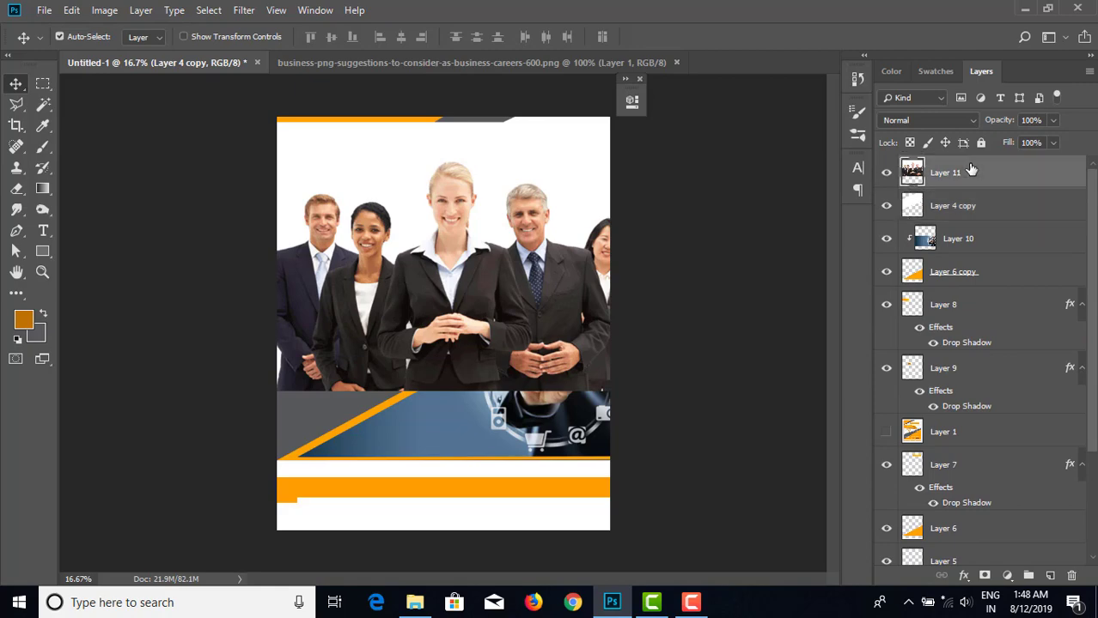
pyautogui.rightClick(966, 179)
pyautogui.click(891, 269)
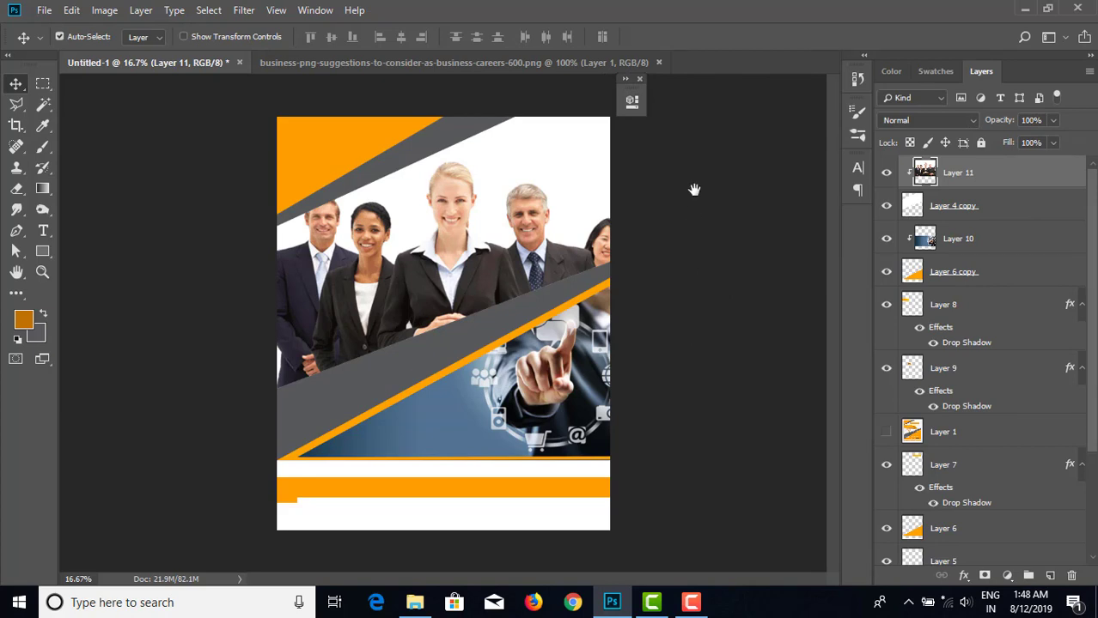
# - Select Layer 10 and switch between the team photo and flyer documents
pyautogui.click(543, 372)
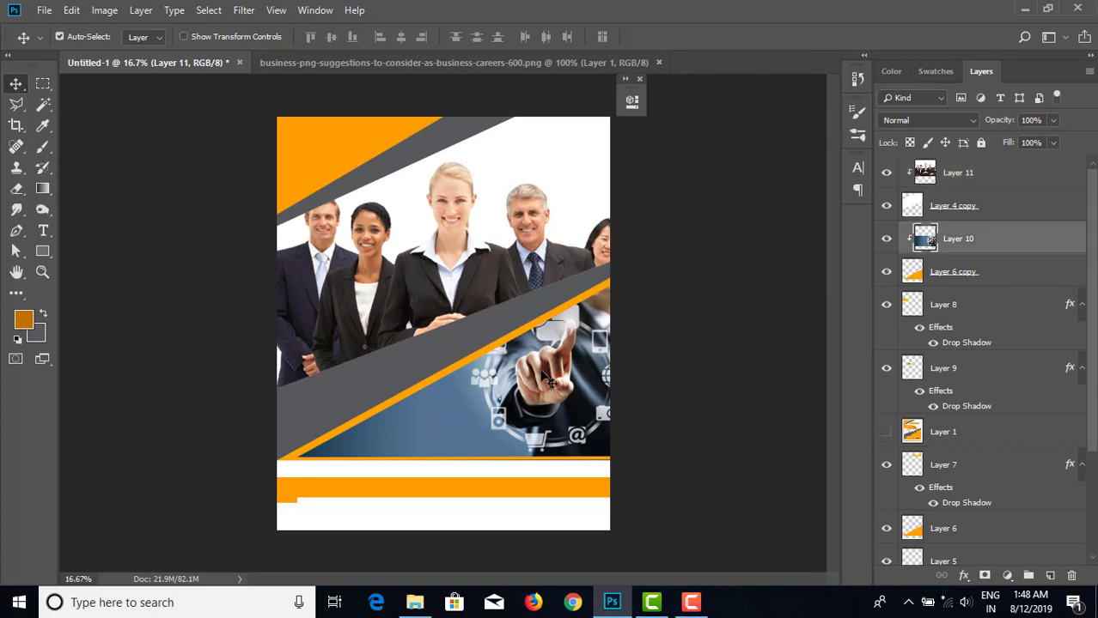
pyautogui.click(335, 65)
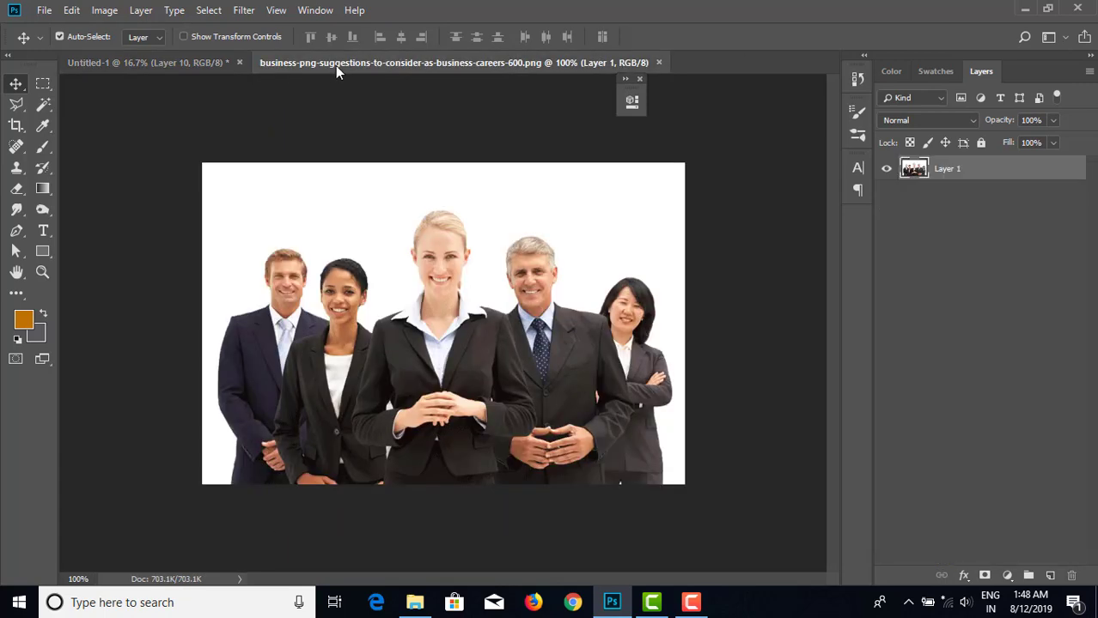
pyautogui.click(182, 65)
# - Try opening the transparent business-people PNG and dismiss the 'Not a PNG file' error
pyautogui.click(44, 10)
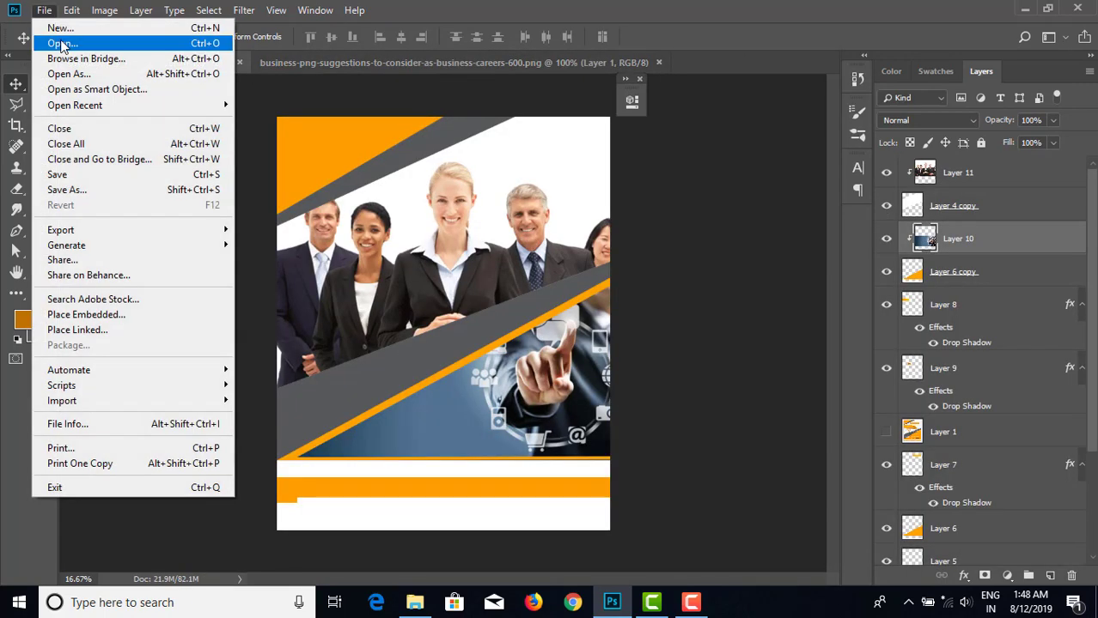
pyautogui.click(51, 32)
pyautogui.scroll(-1, 427, 290)
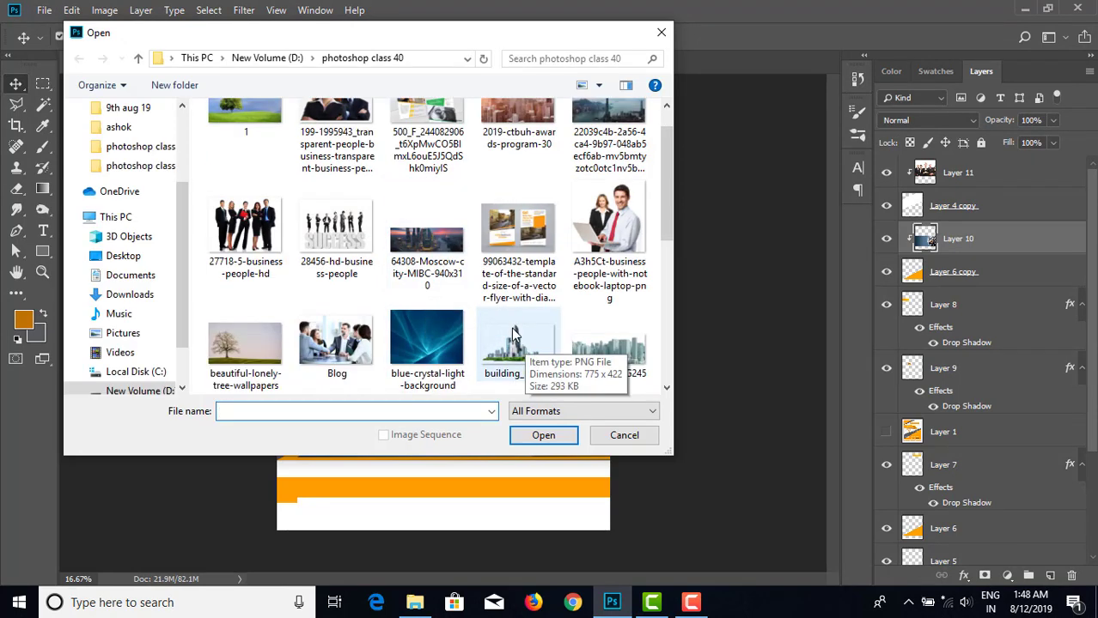
pyautogui.scroll(1, 516, 340)
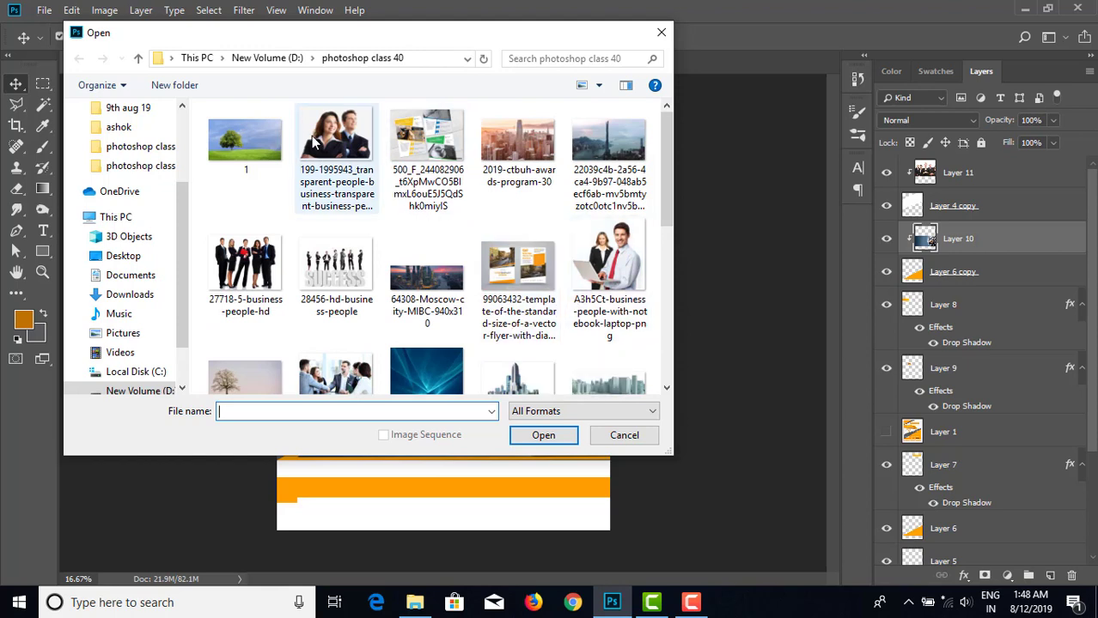
pyautogui.click(354, 148)
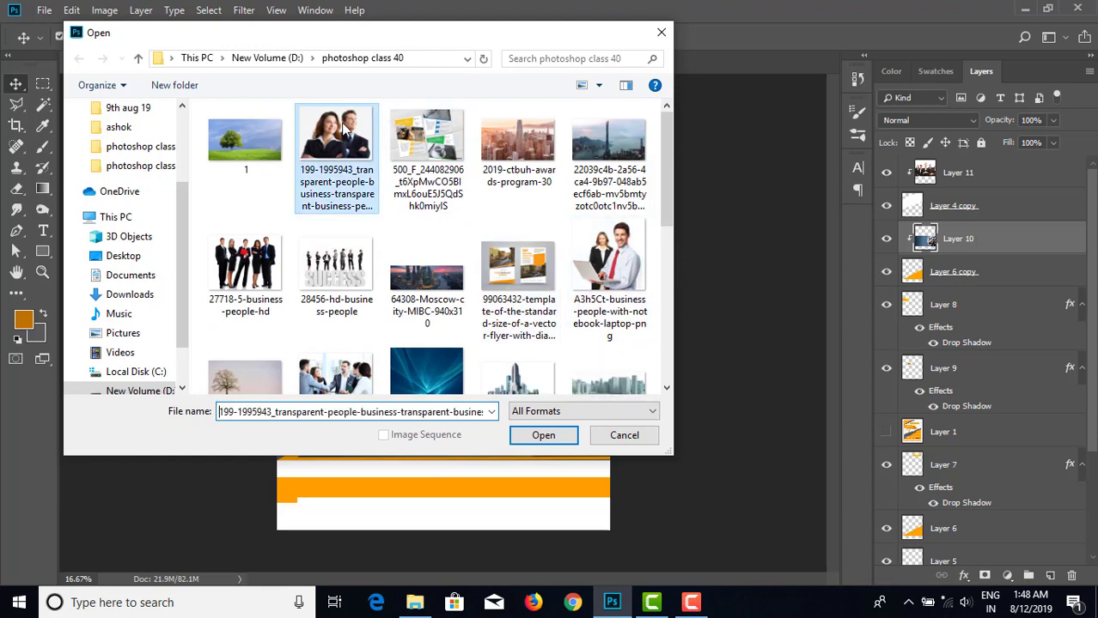
pyautogui.click(543, 435)
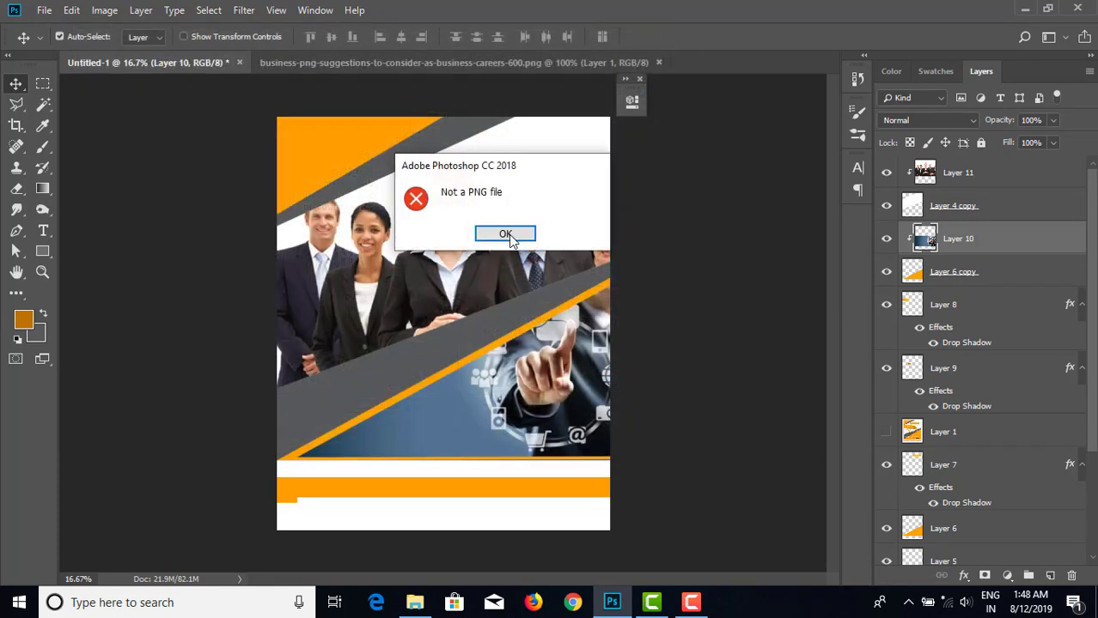
pyautogui.click(505, 234)
pyautogui.click(43, 10)
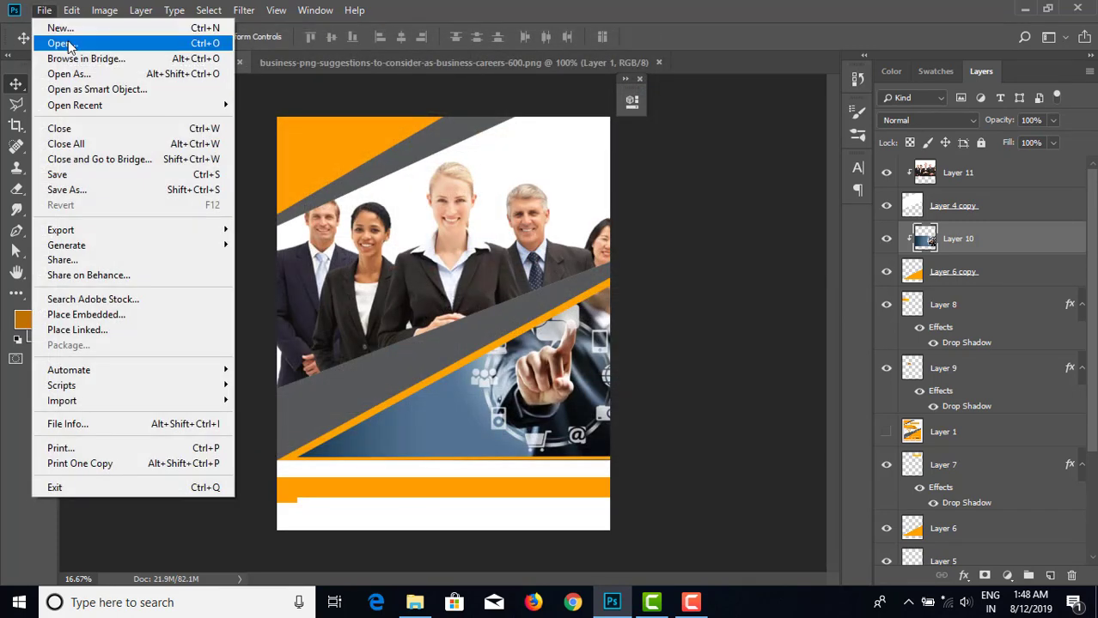
# - Open the A3h5Ct laptop businesspeople cutout and drag it into the flyer as a new layer
pyautogui.click(62, 43)
pyautogui.click(606, 270)
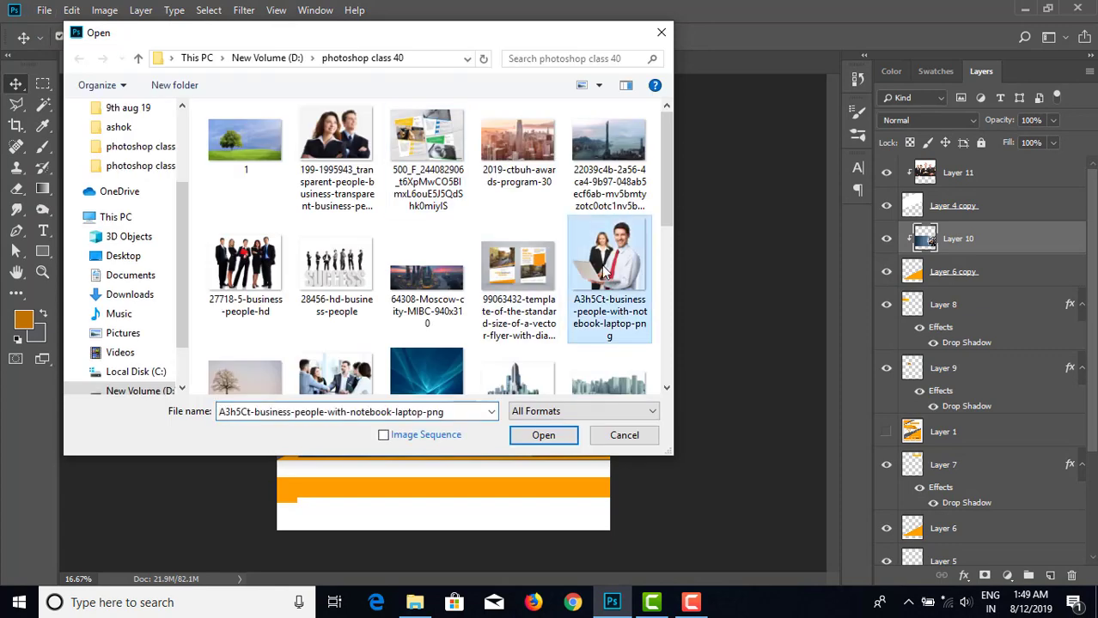
pyautogui.scroll(-3, 606, 271)
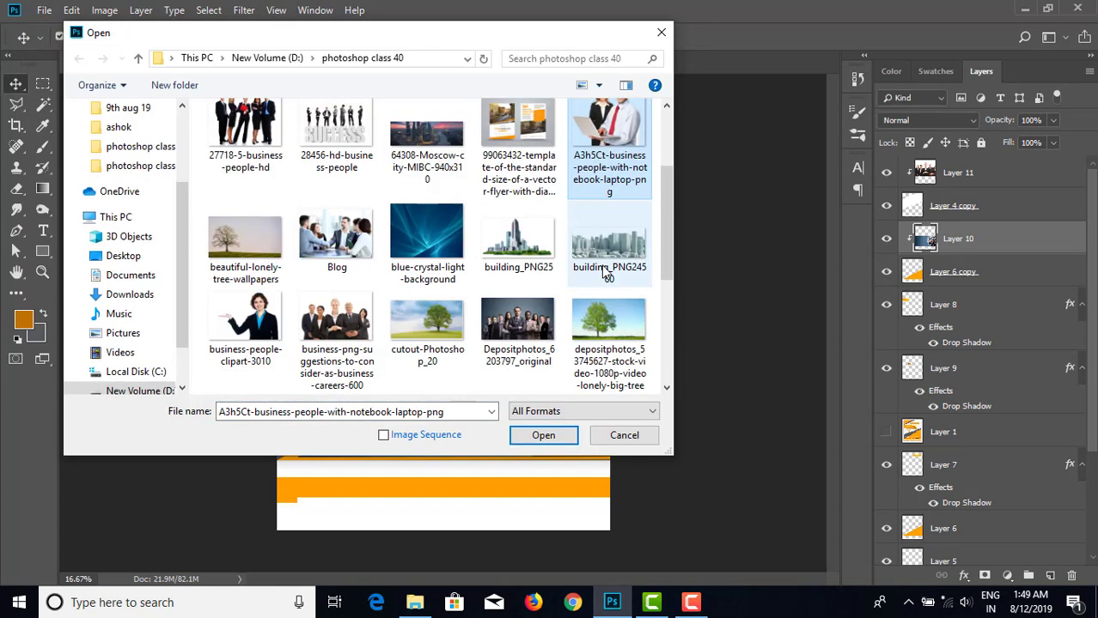
pyautogui.scroll(-3, 606, 273)
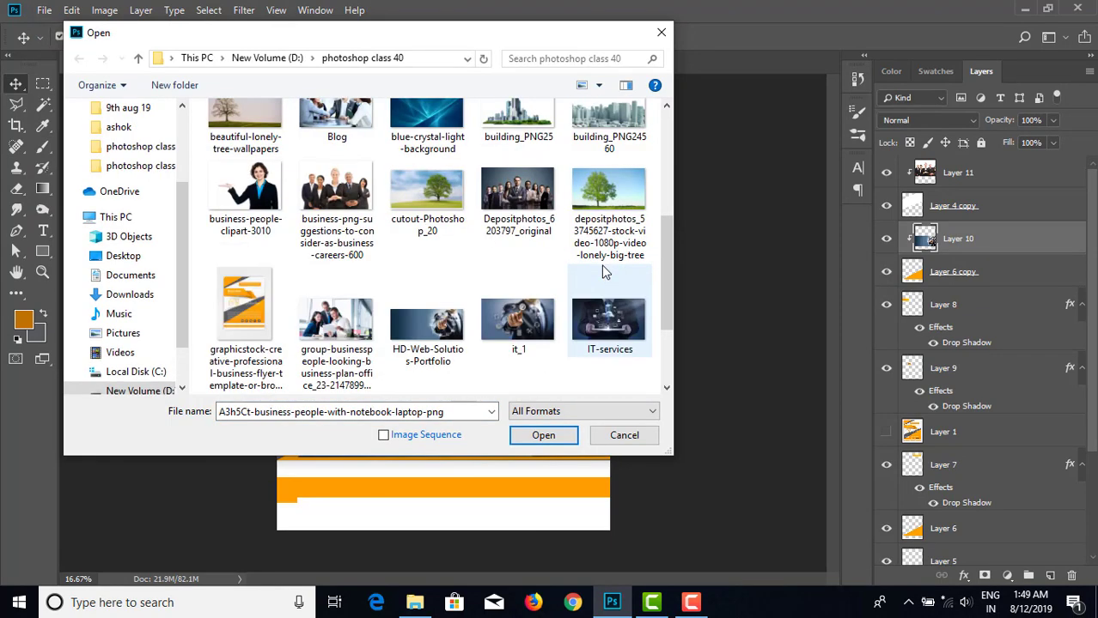
pyautogui.scroll(-3, 606, 271)
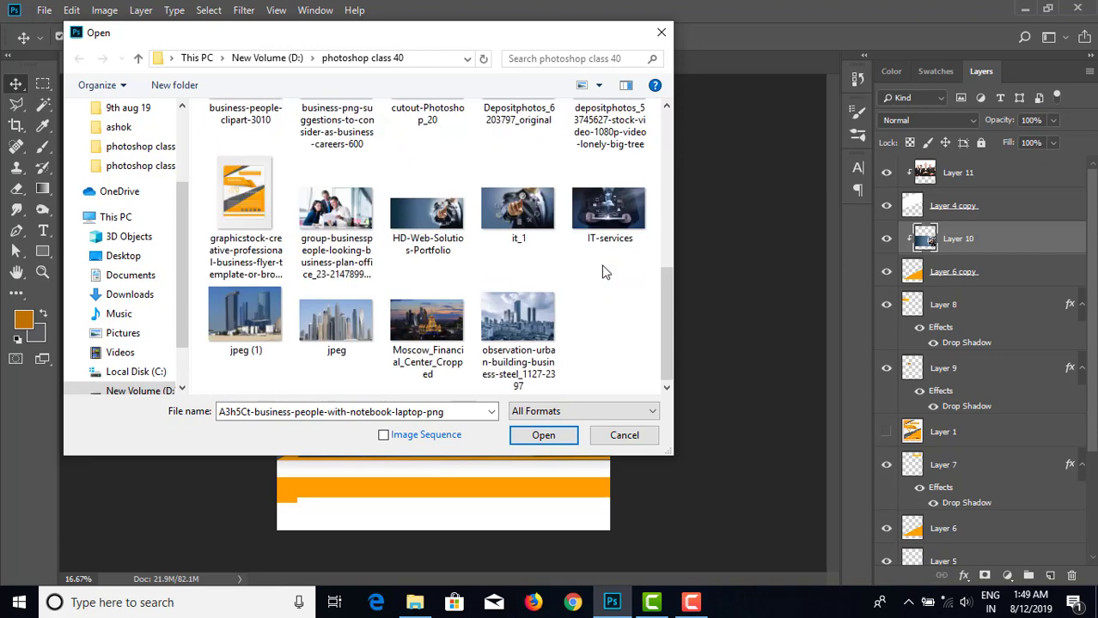
pyautogui.click(558, 438)
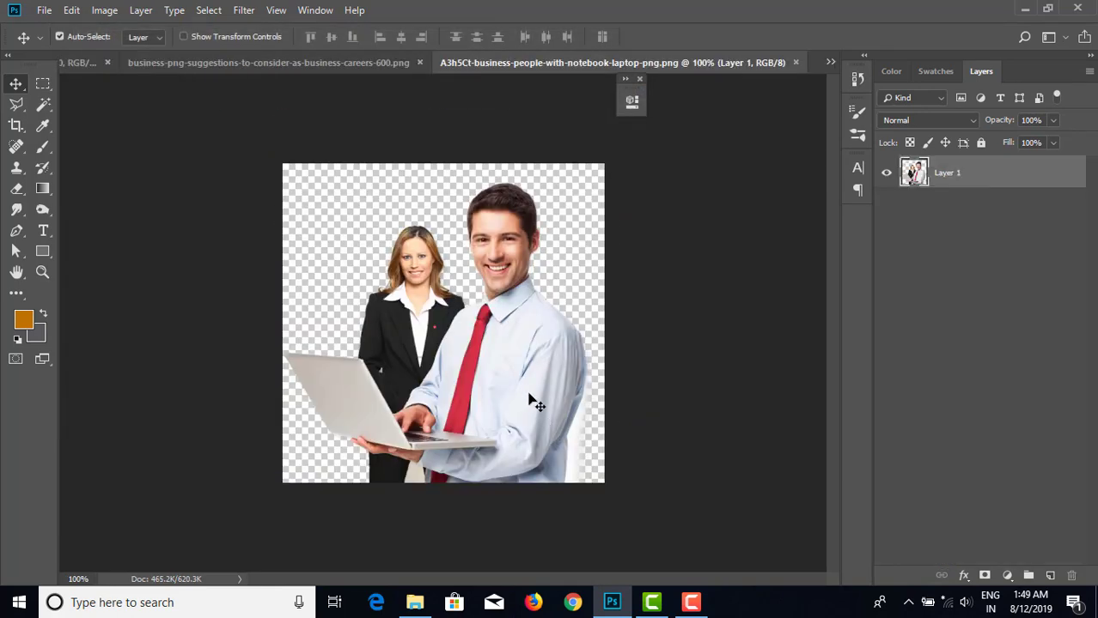
pyautogui.moveTo(503, 385)
pyautogui.mouseDown()
pyautogui.moveTo(284, 135)
pyautogui.moveTo(260, 63)
pyautogui.moveTo(148, 67)
pyautogui.moveTo(357, 196)
pyautogui.moveTo(496, 402)
pyautogui.mouseUp()
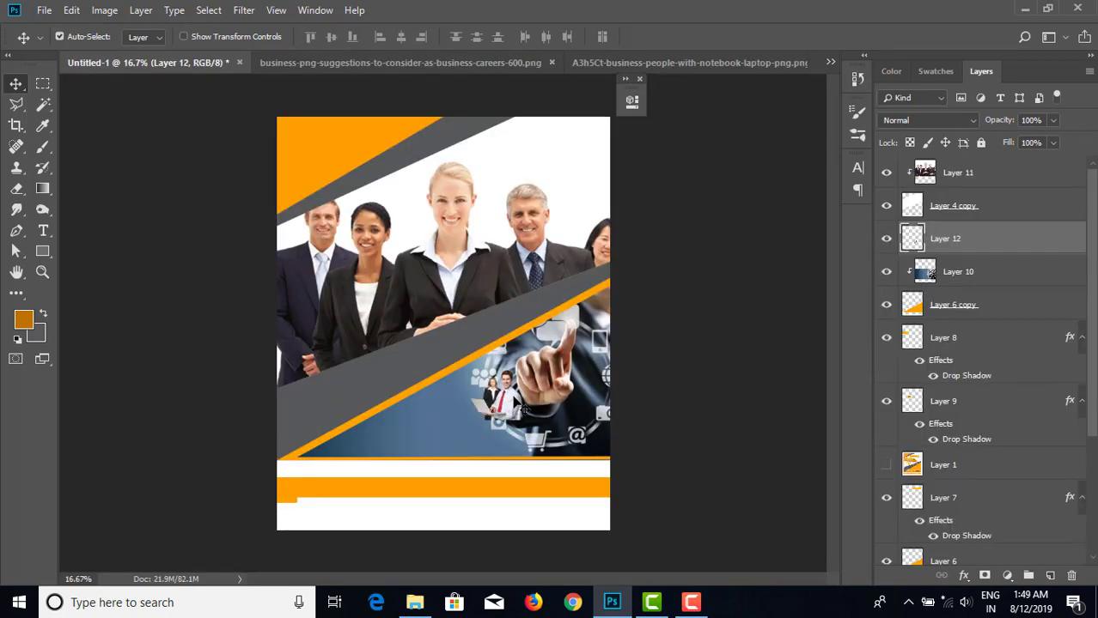
# - Hide the blue hand graphic and enlarge the laptop pair to about 330%
pyautogui.click(885, 272)
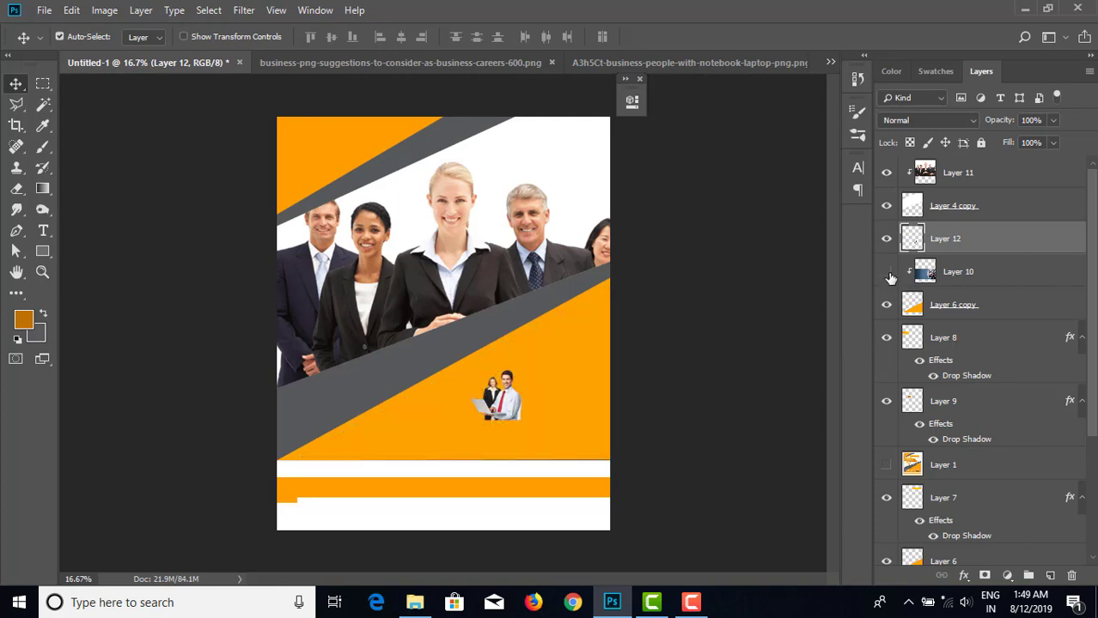
pyautogui.moveTo(520, 415); pyautogui.dragTo(532, 417)
pyautogui.press('ctrl')
pyautogui.hotkey('ctrl', 't')
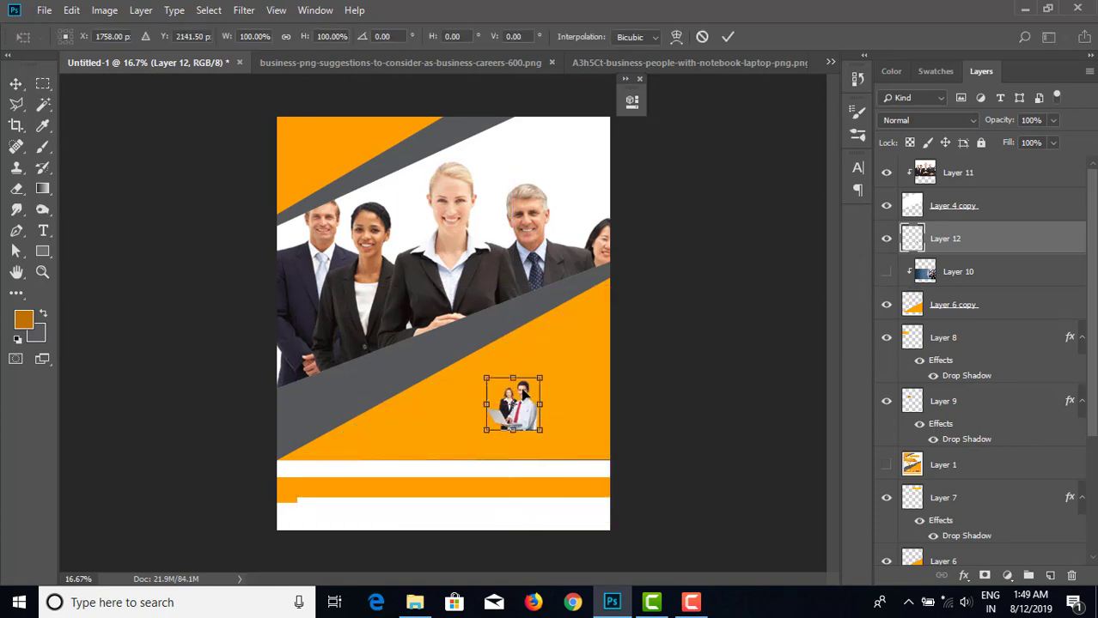
pyautogui.moveTo(540, 378); pyautogui.dragTo(616, 332)
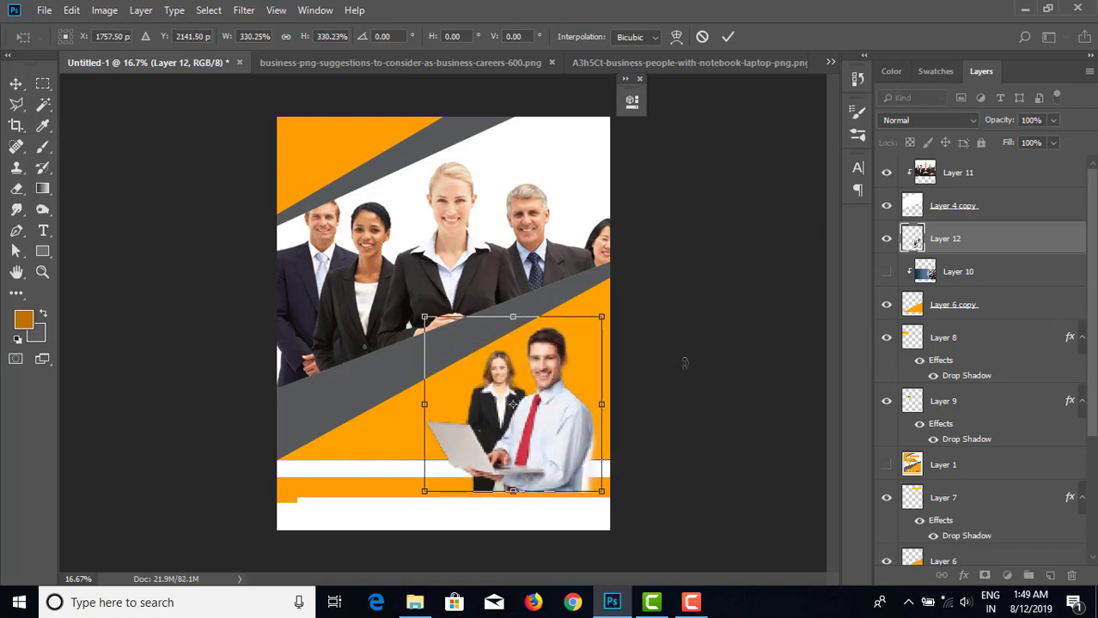
pyautogui.press('Return')
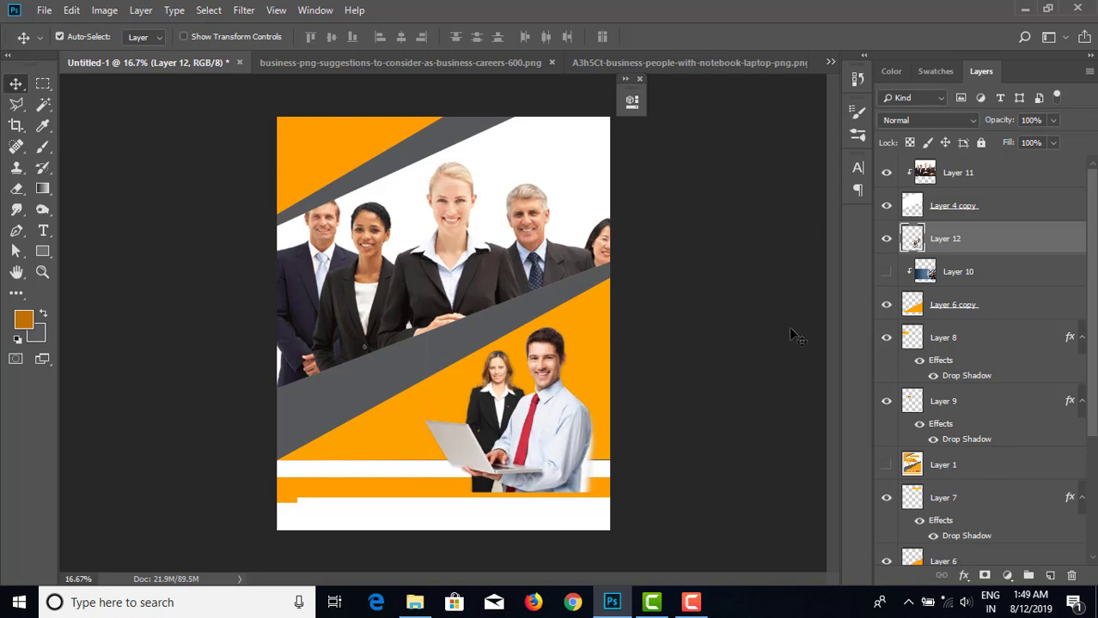
# - Clip the laptop pair into the lower orange band and shift it to the right edge
pyautogui.moveTo(987, 244); pyautogui.dragTo(989, 277)
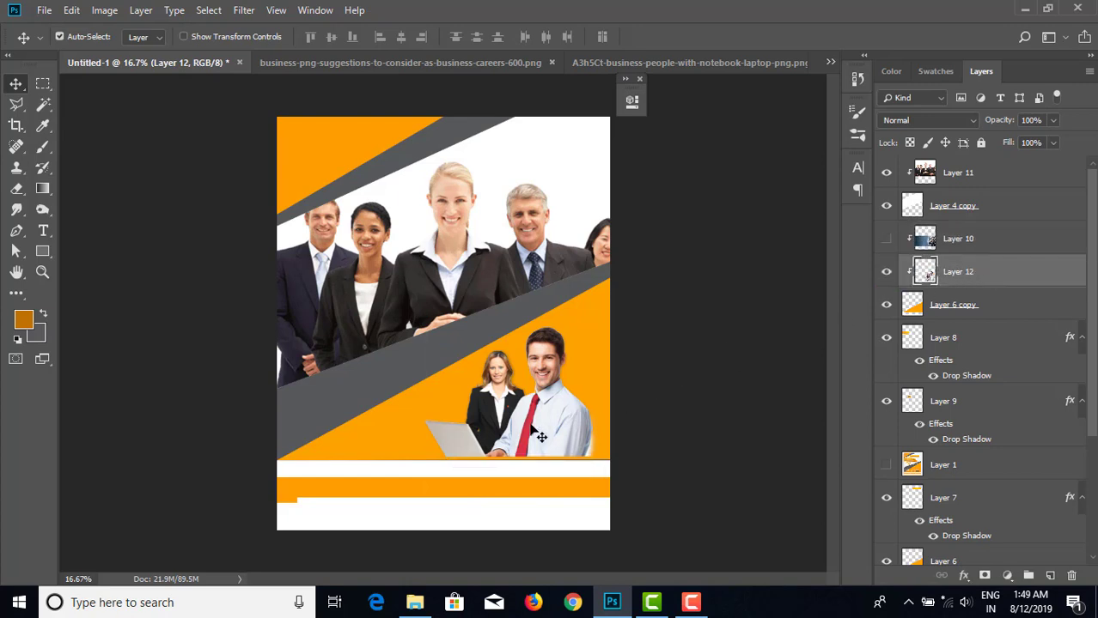
pyautogui.moveTo(541, 427); pyautogui.dragTo(588, 419)
pyautogui.click(743, 411)
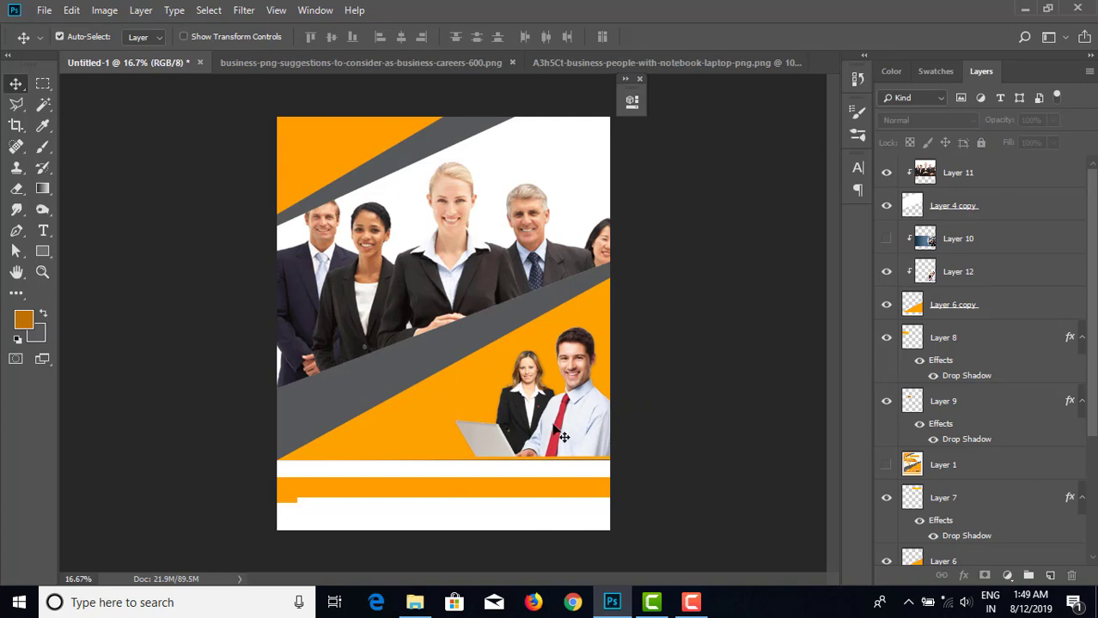
# - Hide the laptop pair (Layer 12) and the blue hand graphic (Layer 10)
pyautogui.click(957, 274)
pyautogui.click(887, 272)
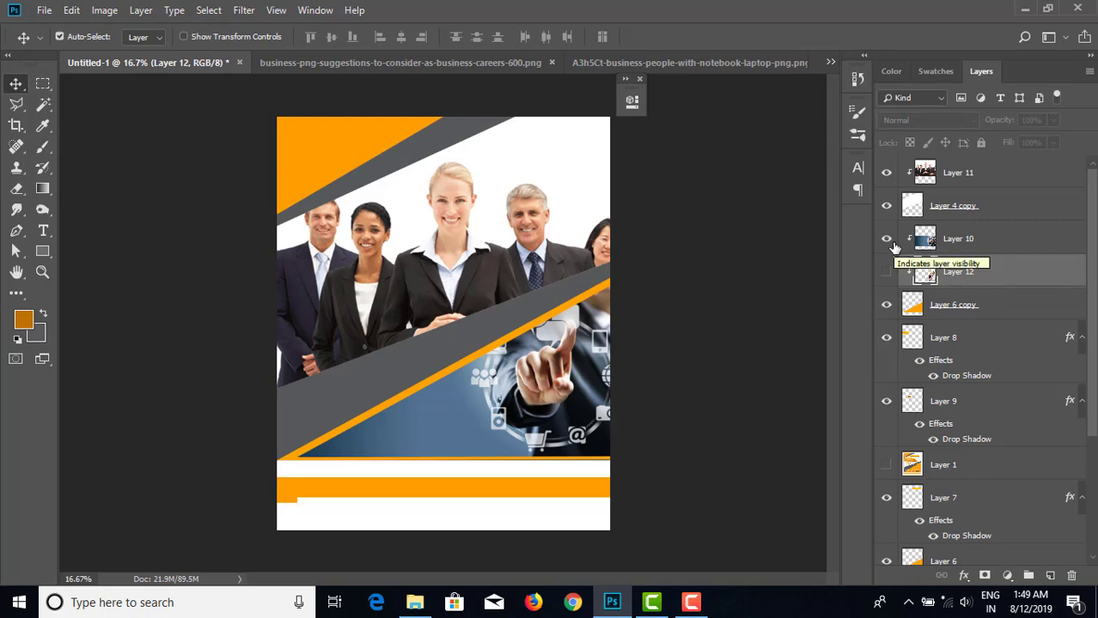
pyautogui.click(887, 239)
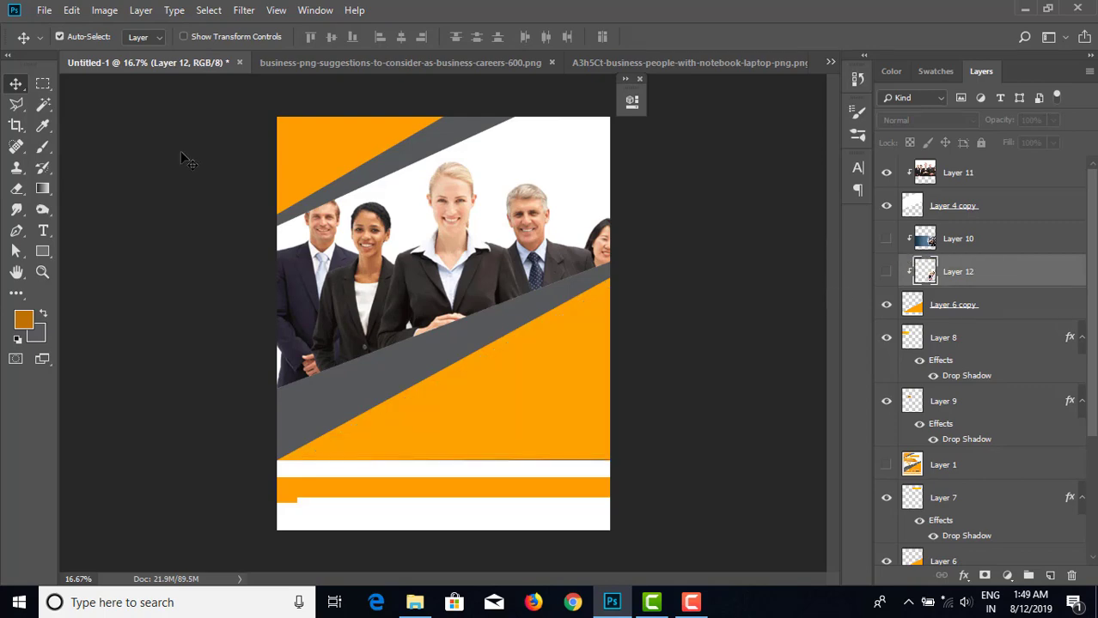
# - Open the group-businesspeople-looking-business-plan-office JPG photo
pyautogui.click(44, 10)
pyautogui.click(374, 225)
pyautogui.scroll(-1, 409, 297)
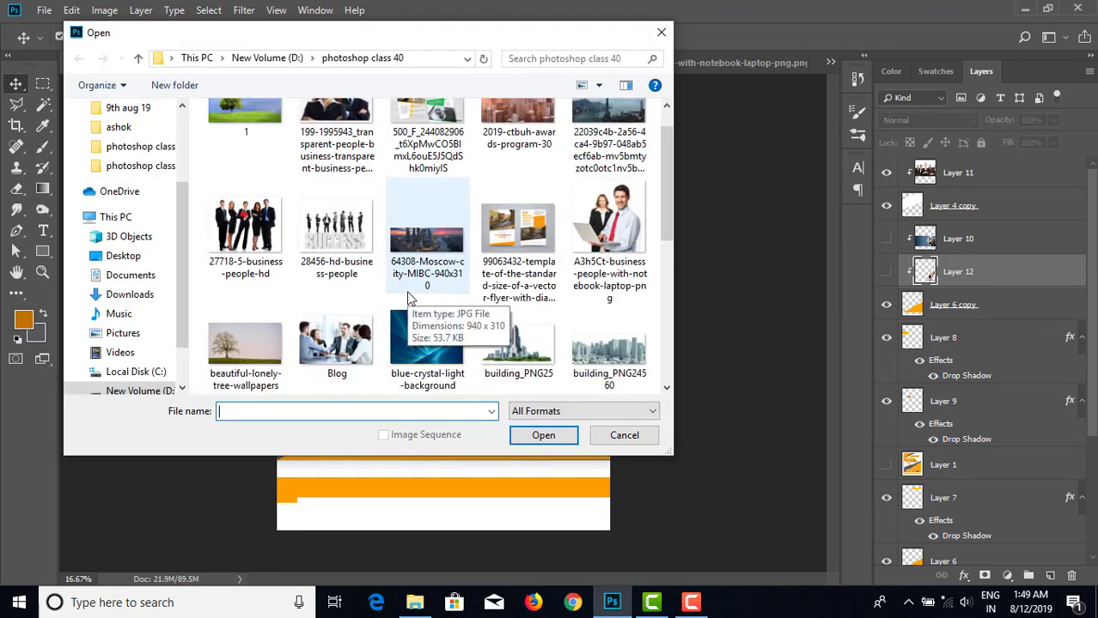
pyautogui.click(348, 237)
pyautogui.scroll(1, 354, 247)
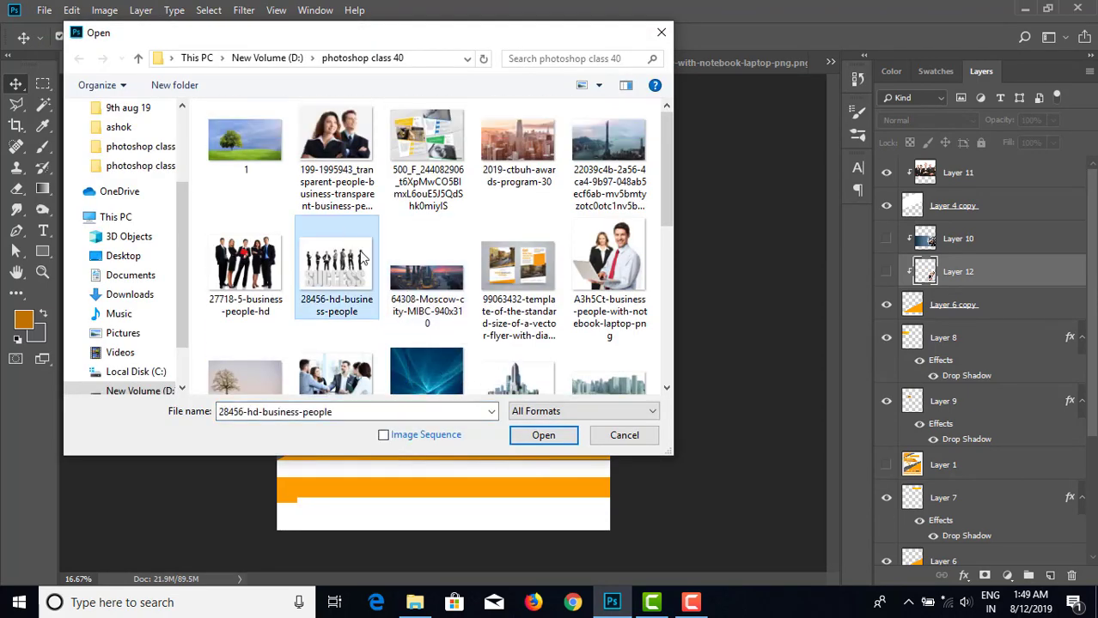
pyautogui.scroll(-1, 372, 285)
pyautogui.scroll(-3, 372, 286)
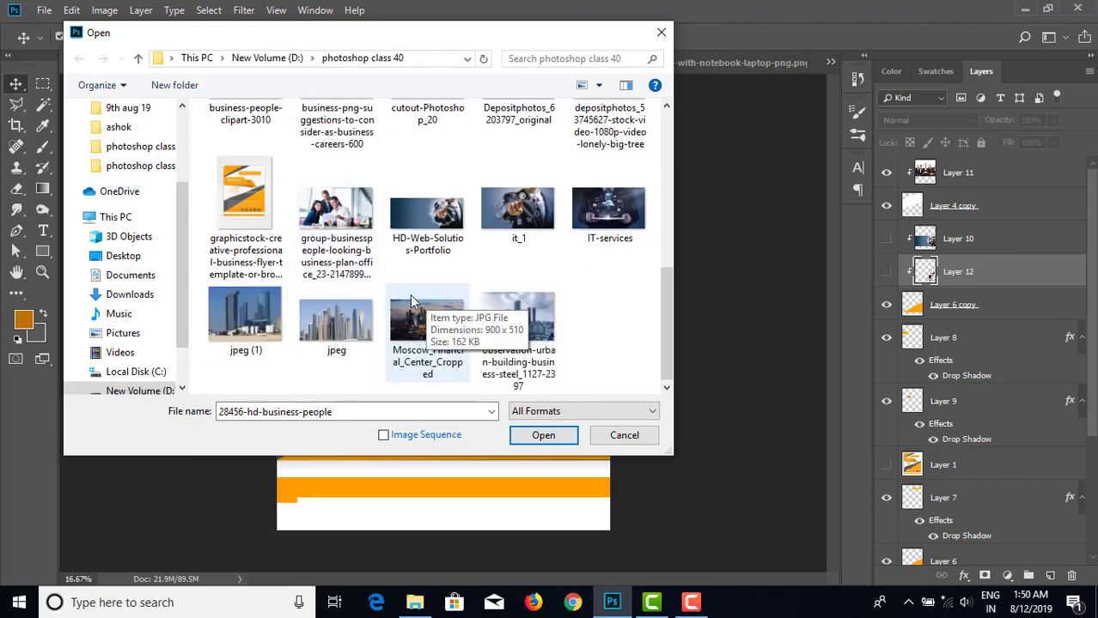
pyautogui.click(335, 215)
pyautogui.click(550, 436)
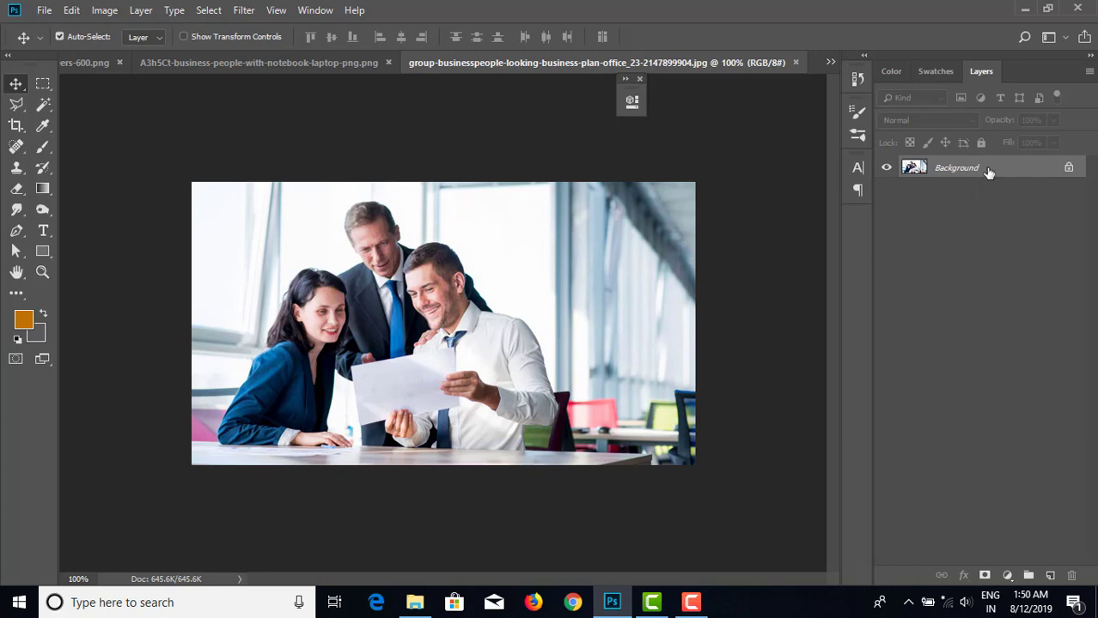
# - Unlock the office photo's Background as Layer 0 and drag it toward the flyer
pyautogui.doubleClick(987, 172)
pyautogui.click(681, 167)
pyautogui.moveTo(366, 270); pyautogui.dragTo(85, 64)
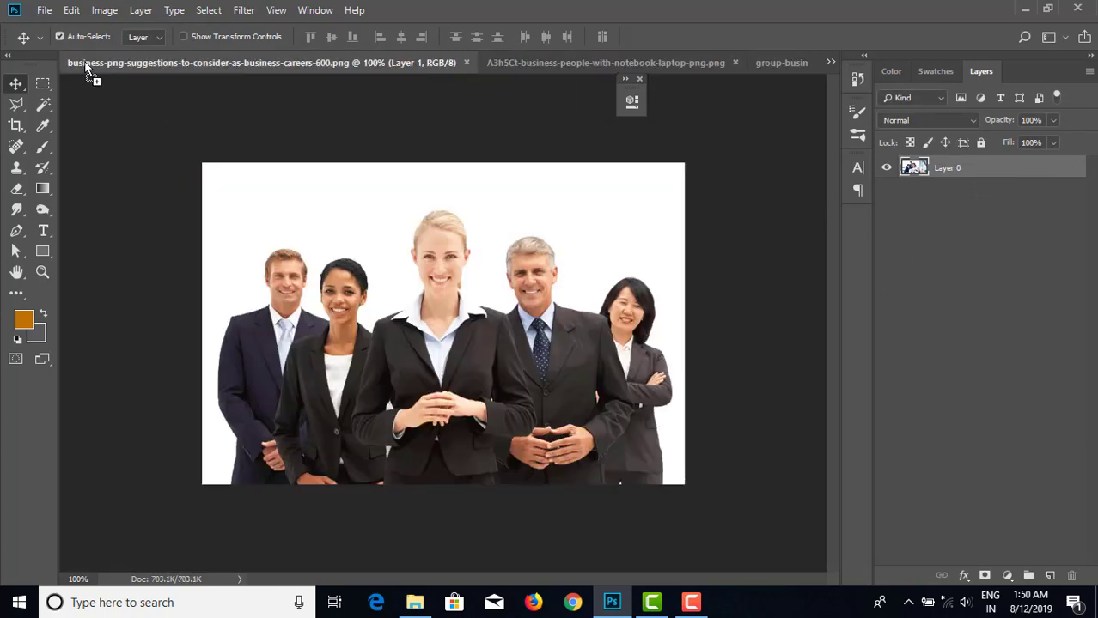
pyautogui.moveTo(489, 77); pyautogui.dragTo(438, 306)
# - Close the five-person team photo and laptop cutout documents
pyautogui.click(188, 69)
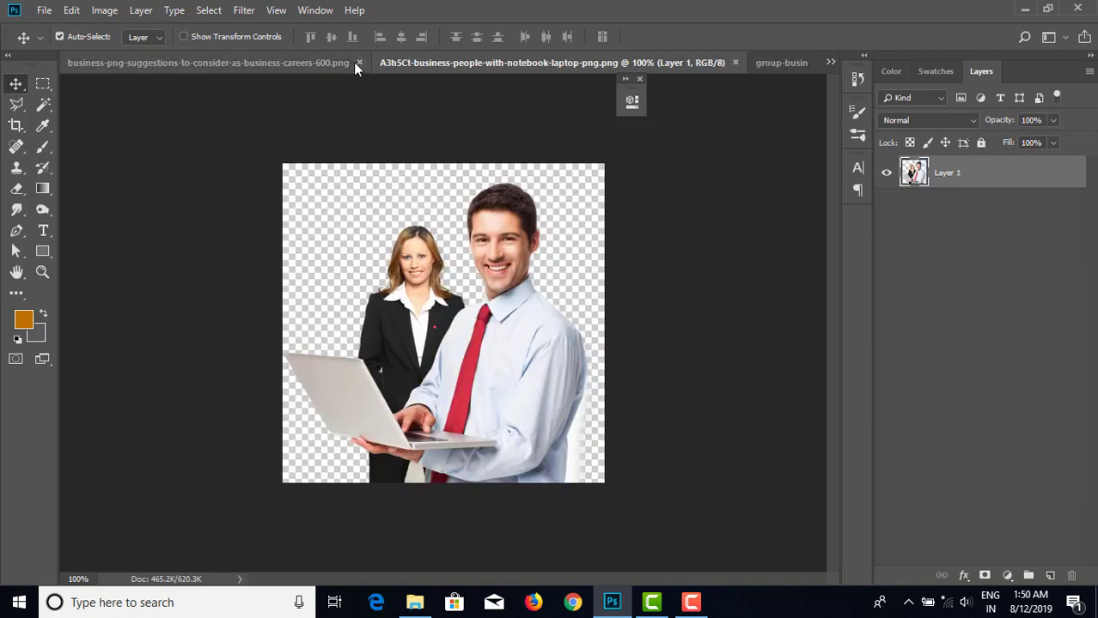
pyautogui.click(357, 64)
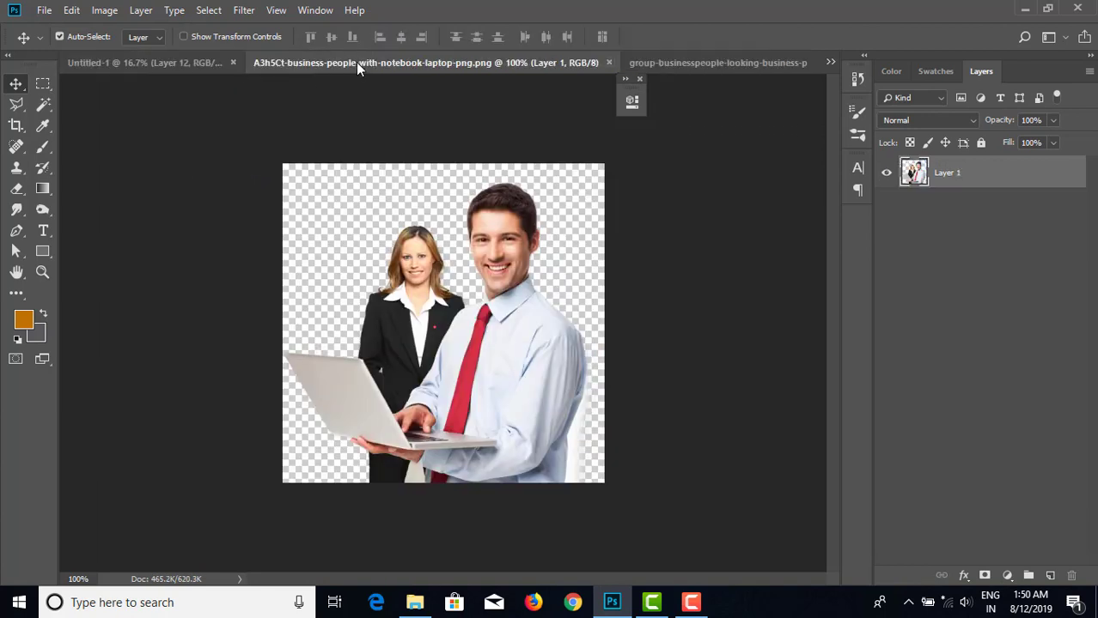
pyautogui.click(608, 63)
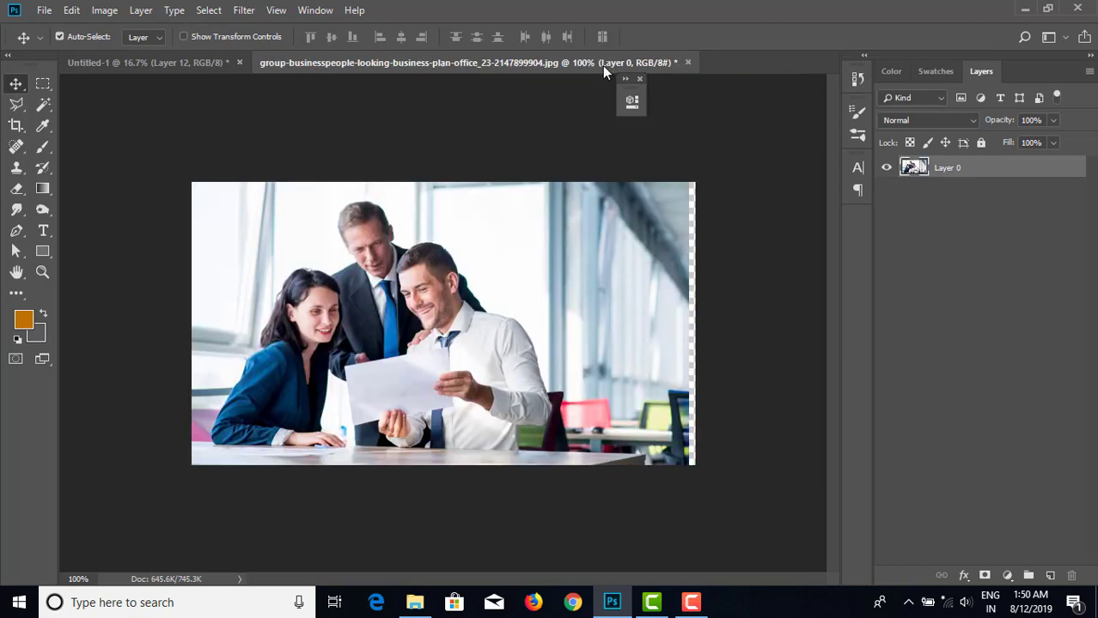
# - Bring the office photo into the flyer and enlarge it to about 464%
pyautogui.moveTo(411, 273); pyautogui.dragTo(550, 419)
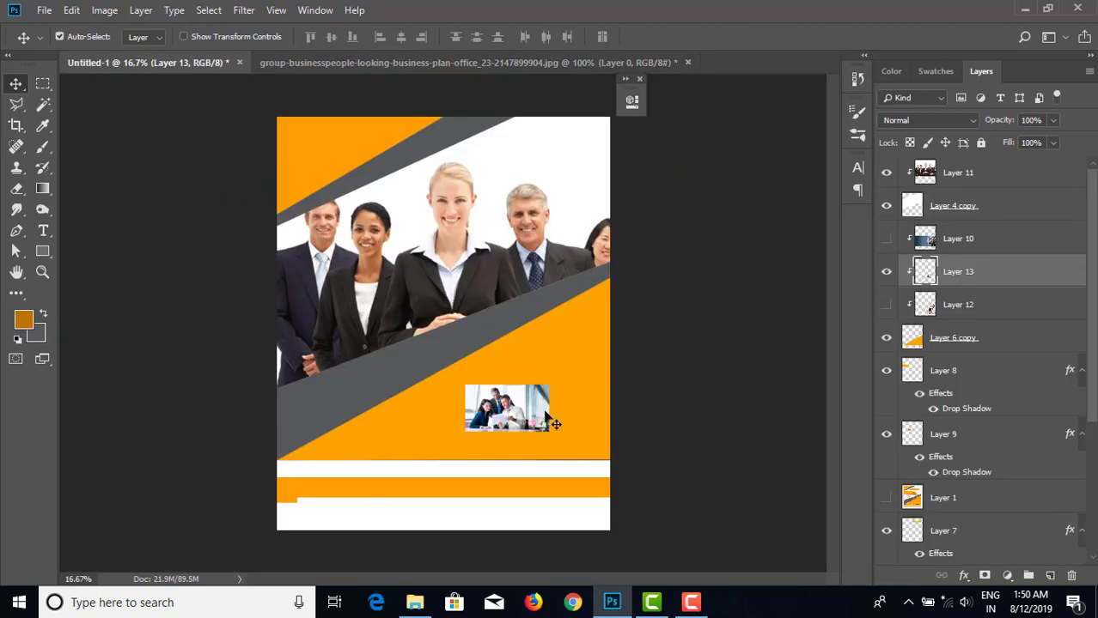
pyautogui.hotkey('ctrl', 't')
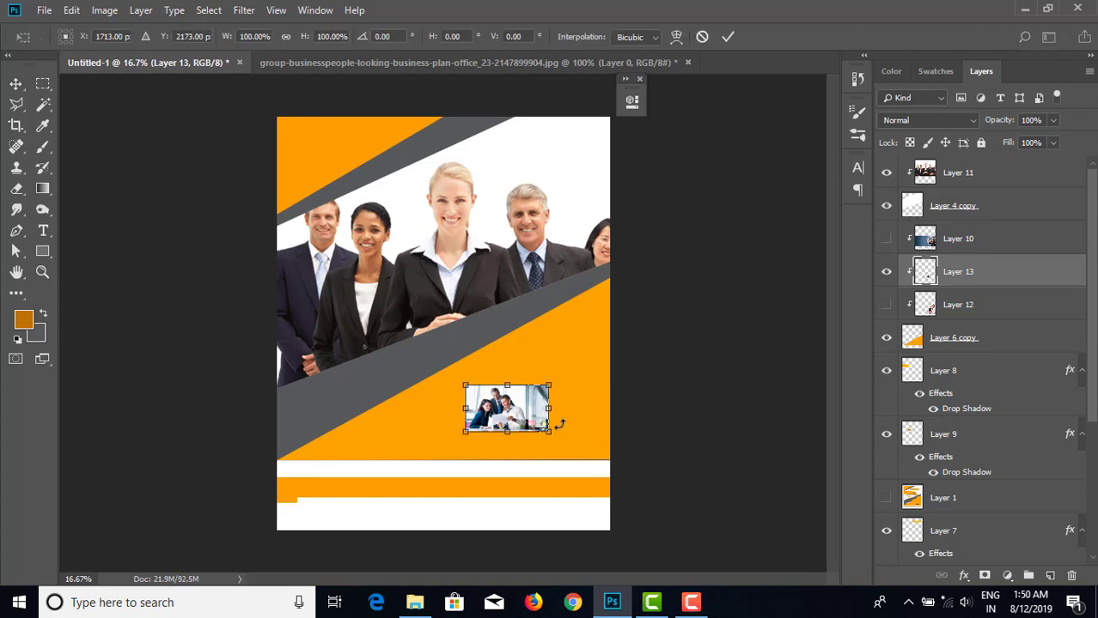
pyautogui.moveTo(546, 432); pyautogui.dragTo(681, 514)
pyautogui.moveTo(548, 434); pyautogui.dragTo(523, 417)
pyautogui.moveTo(668, 302); pyautogui.dragTo(682, 290)
pyautogui.moveTo(520, 401)
pyautogui.mouseDown()
pyautogui.moveTo(553, 398)
pyautogui.moveTo(529, 410)
pyautogui.mouseUp()
# - Flip the office photo horizontally and resize it to align with the page's left edge
pyautogui.rightClick(527, 406)
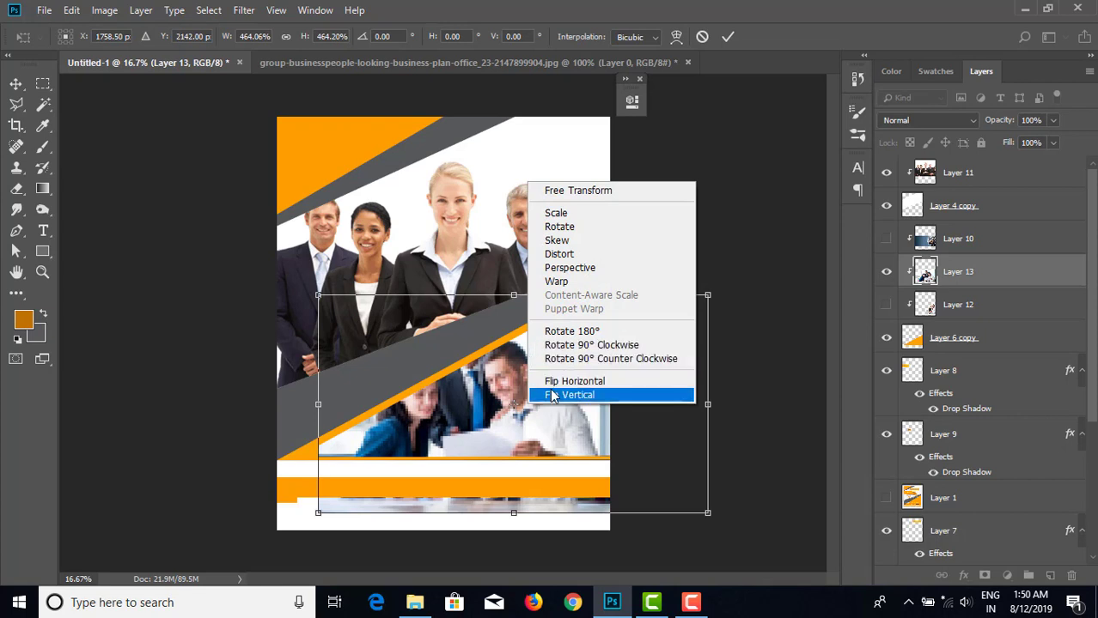
pyautogui.click(554, 384)
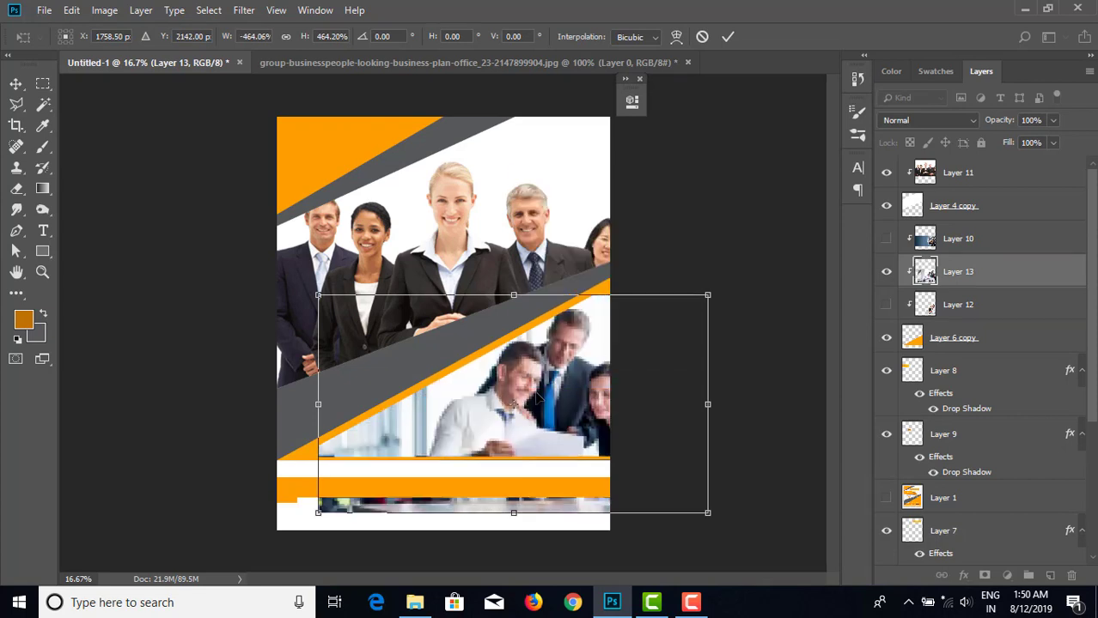
pyautogui.moveTo(536, 396); pyautogui.dragTo(514, 393)
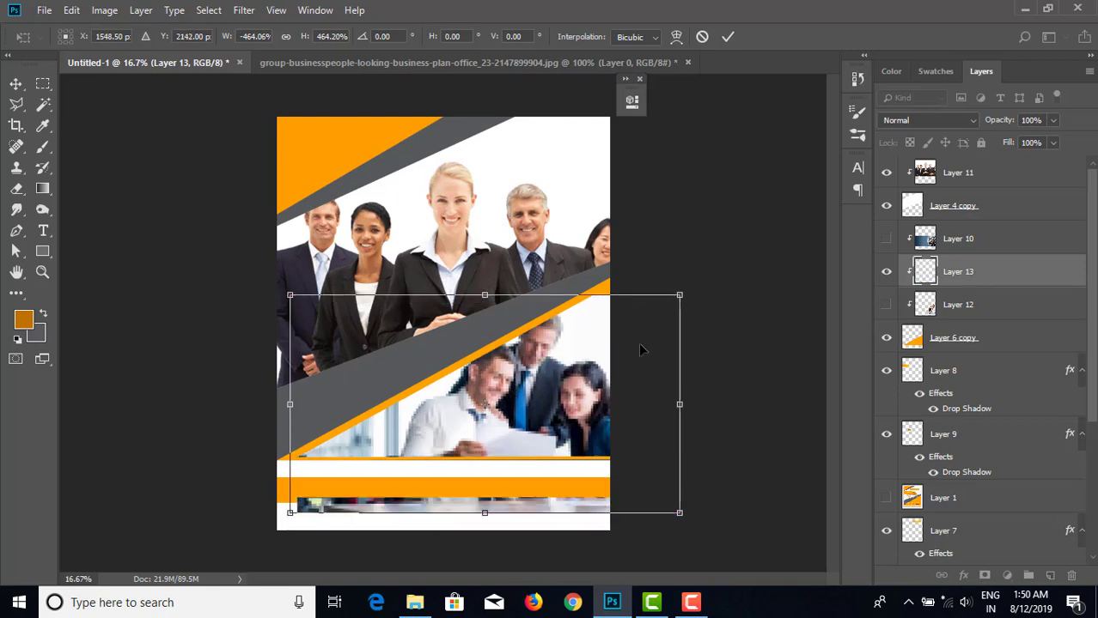
pyautogui.moveTo(679, 295); pyautogui.dragTo(697, 283)
pyautogui.moveTo(589, 388); pyautogui.dragTo(580, 414)
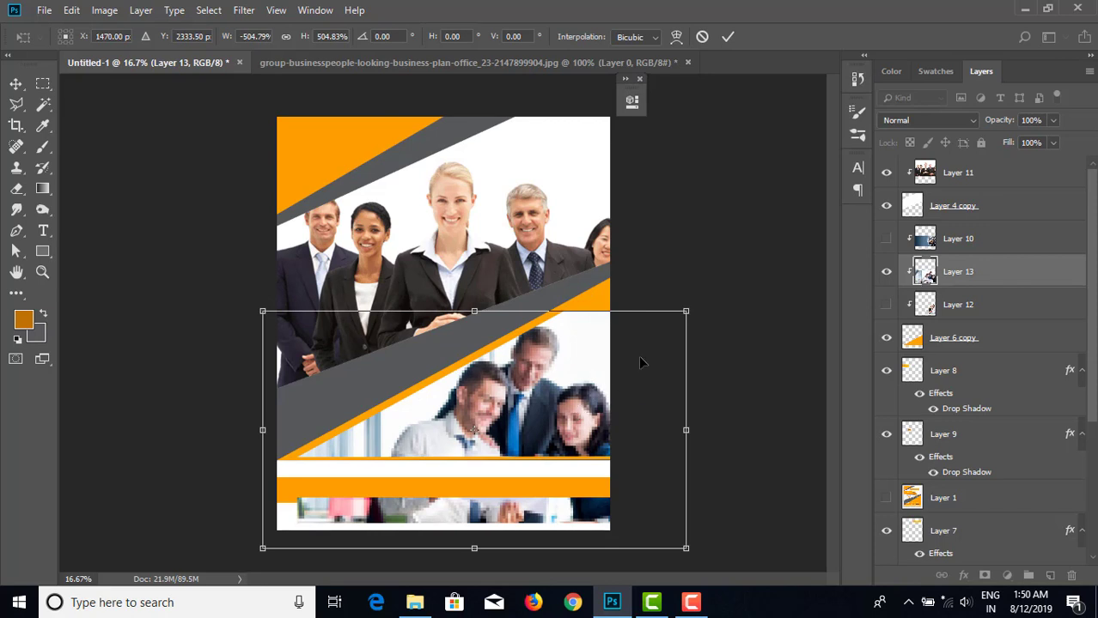
pyautogui.moveTo(584, 377); pyautogui.dragTo(580, 356)
pyautogui.press('Return')
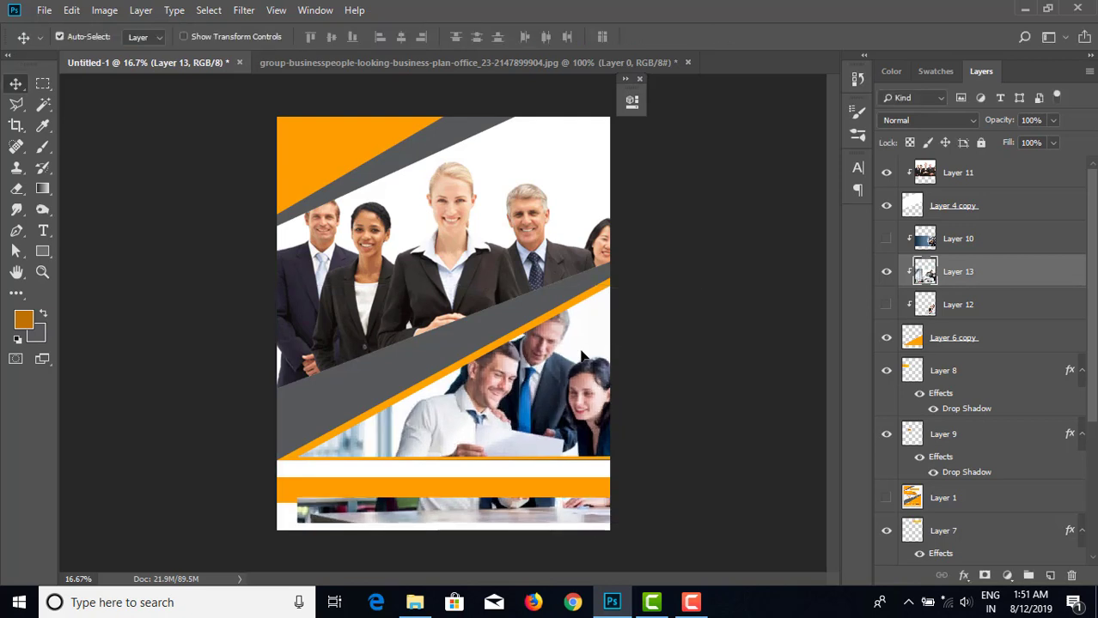
# - Fine-tune the photo's position and move Layer 13 lower in the layer stack
pyautogui.moveTo(560, 361); pyautogui.dragTo(556, 355)
pyautogui.click(713, 379)
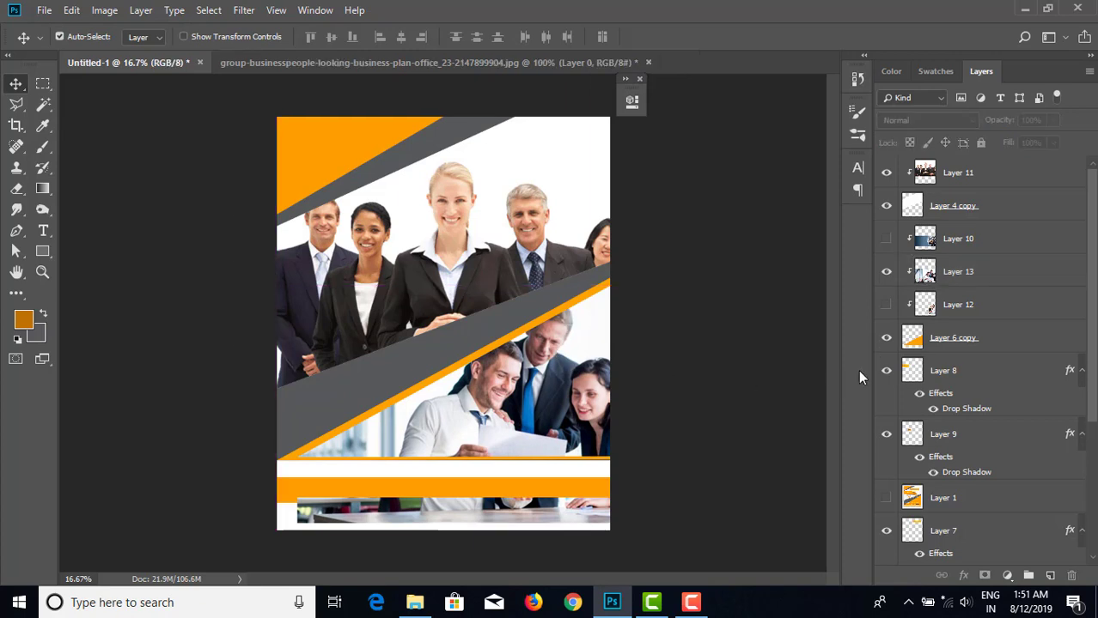
pyautogui.moveTo(969, 280)
pyautogui.mouseDown()
pyautogui.moveTo(964, 311)
pyautogui.moveTo(970, 273)
pyautogui.mouseUp()
# - Delete the hidden Layer 10 and Layer 12 together
pyautogui.keyDown('ctrl'); pyautogui.click(971, 245); pyautogui.keyUp('ctrl')
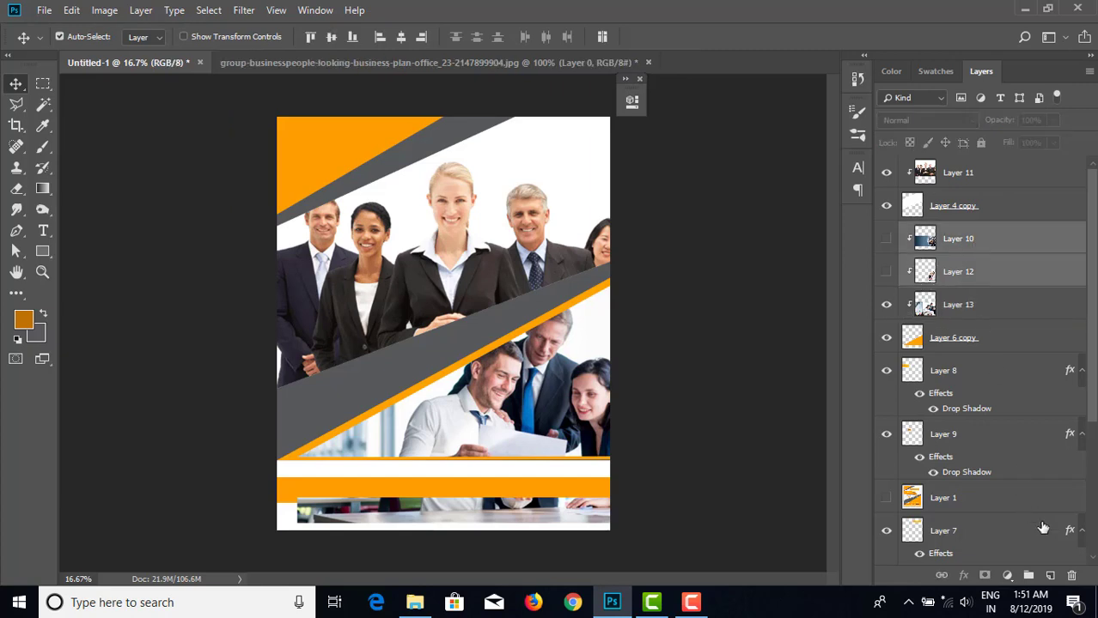
pyautogui.click(1071, 575)
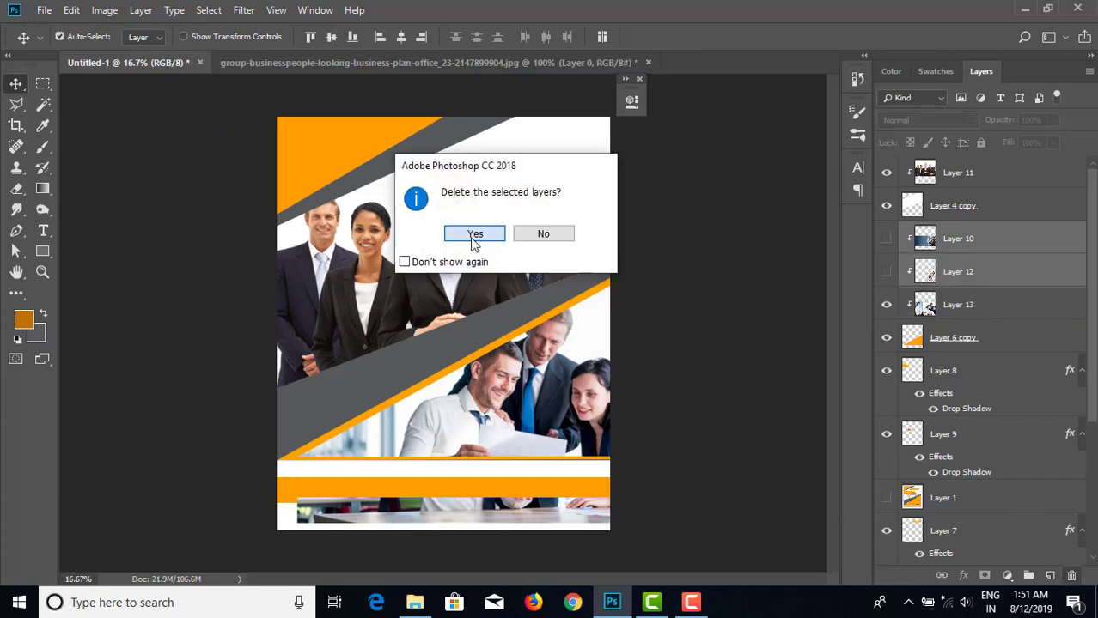
pyautogui.click(473, 233)
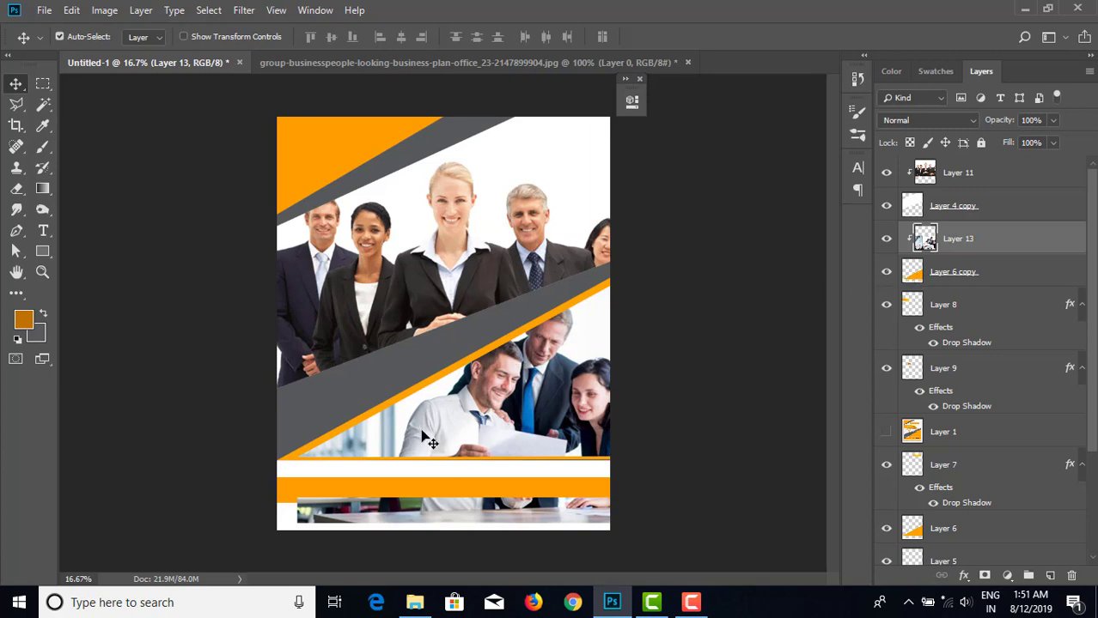
# - Zoom in on the flyer and select the Layer 6 copy orange shape
pyautogui.hotkey('ctrl', '+')
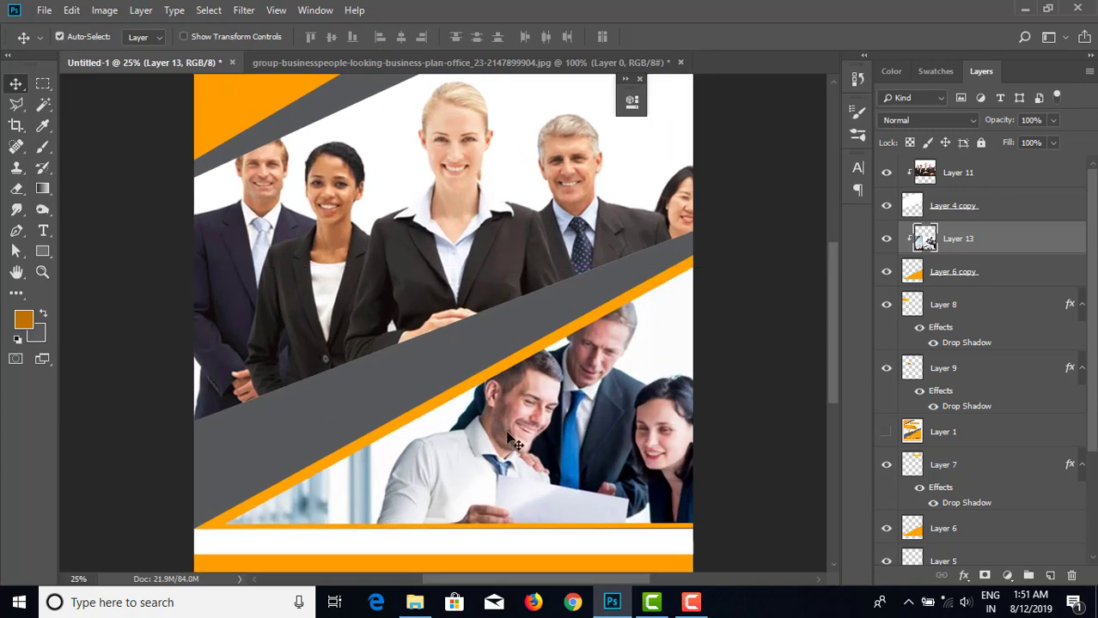
pyautogui.scroll(-2, 513, 441)
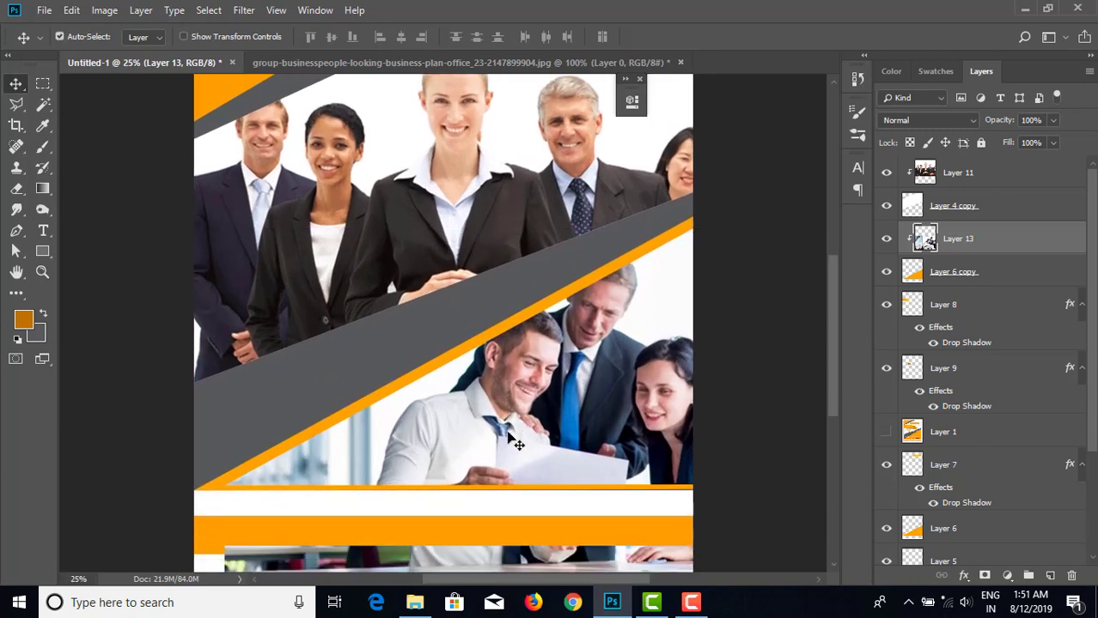
pyautogui.click(956, 274)
# - Stretch Layer 6 copy on both sides to about 111% width and nudge it down slightly
pyautogui.hotkey('ctrl', 't')
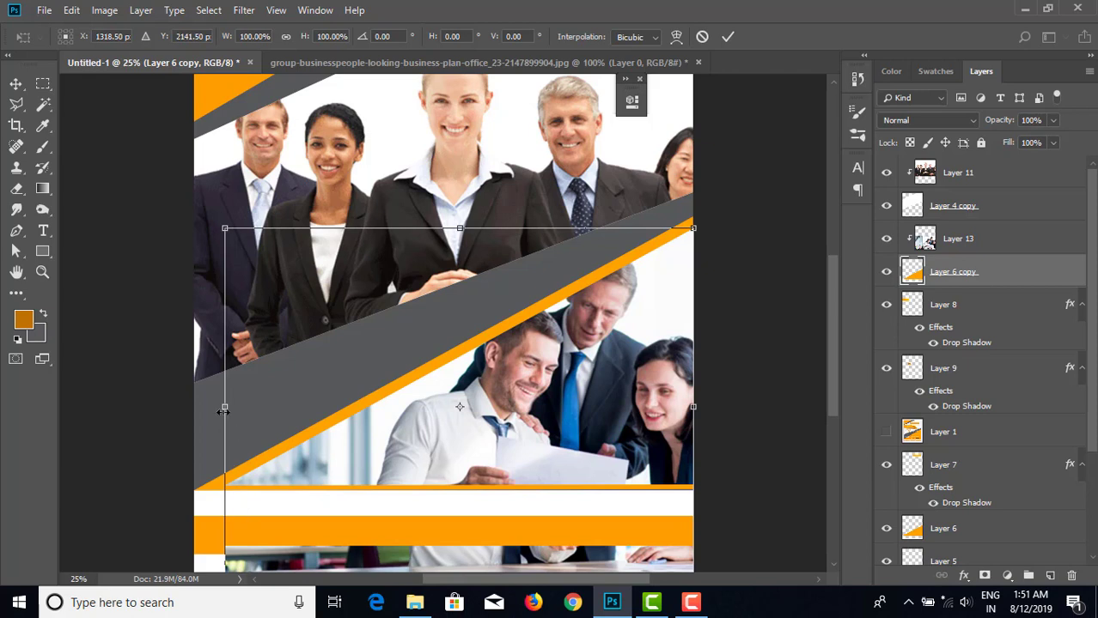
pyautogui.moveTo(220, 411); pyautogui.dragTo(207, 413)
pyautogui.moveTo(371, 445); pyautogui.dragTo(358, 449)
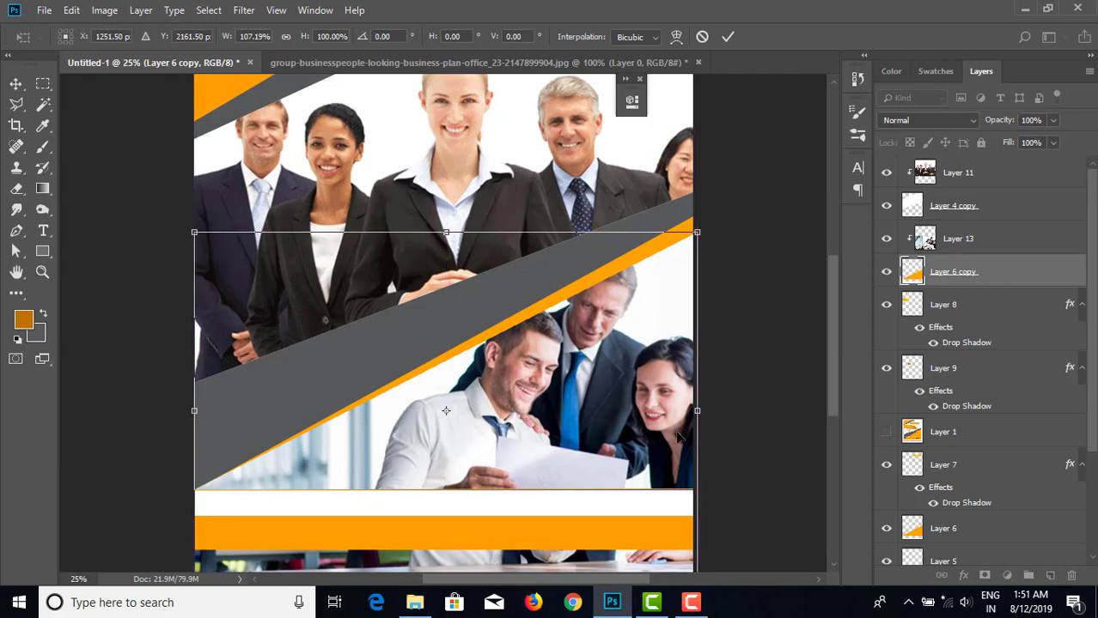
pyautogui.moveTo(701, 410); pyautogui.dragTo(708, 411)
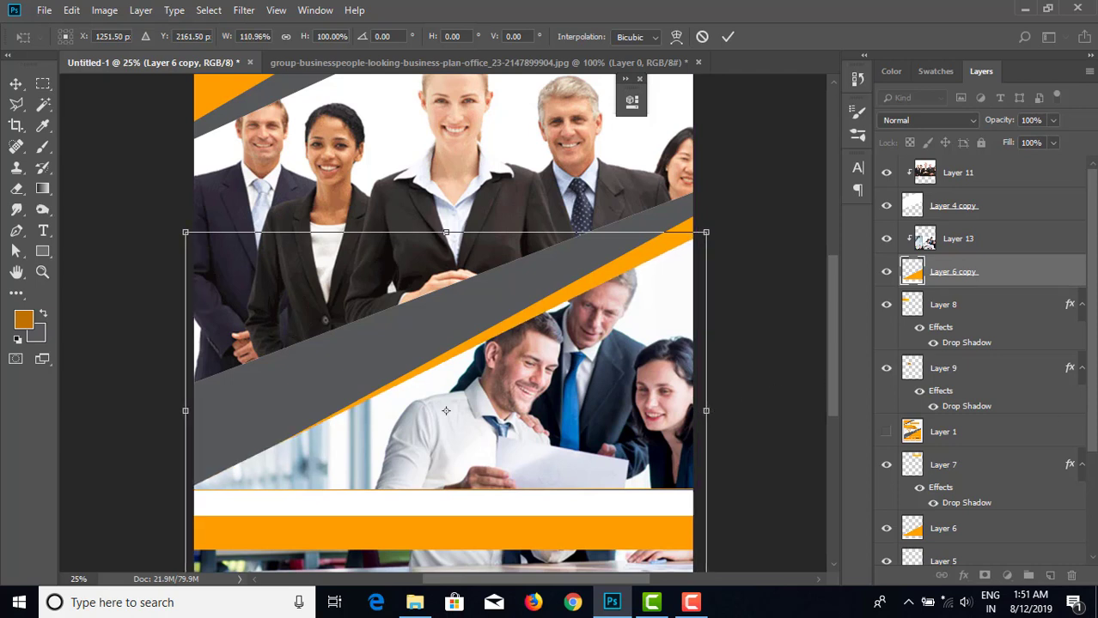
pyautogui.press('Down')
pyautogui.press('Down')
pyautogui.press('Down')
pyautogui.press('Down')
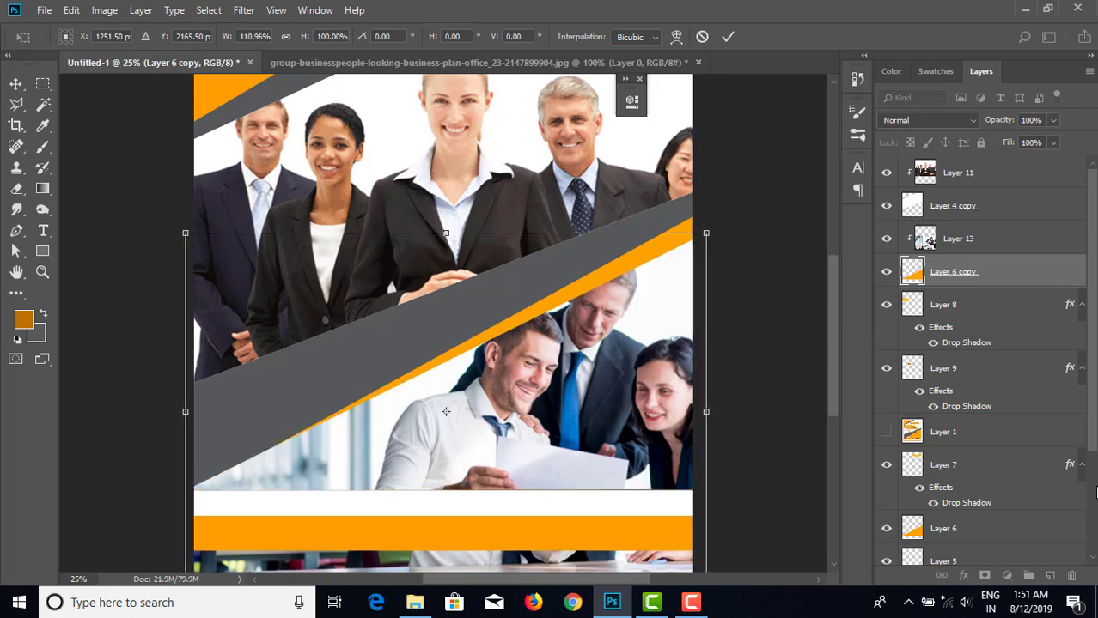
pyautogui.press('Return')
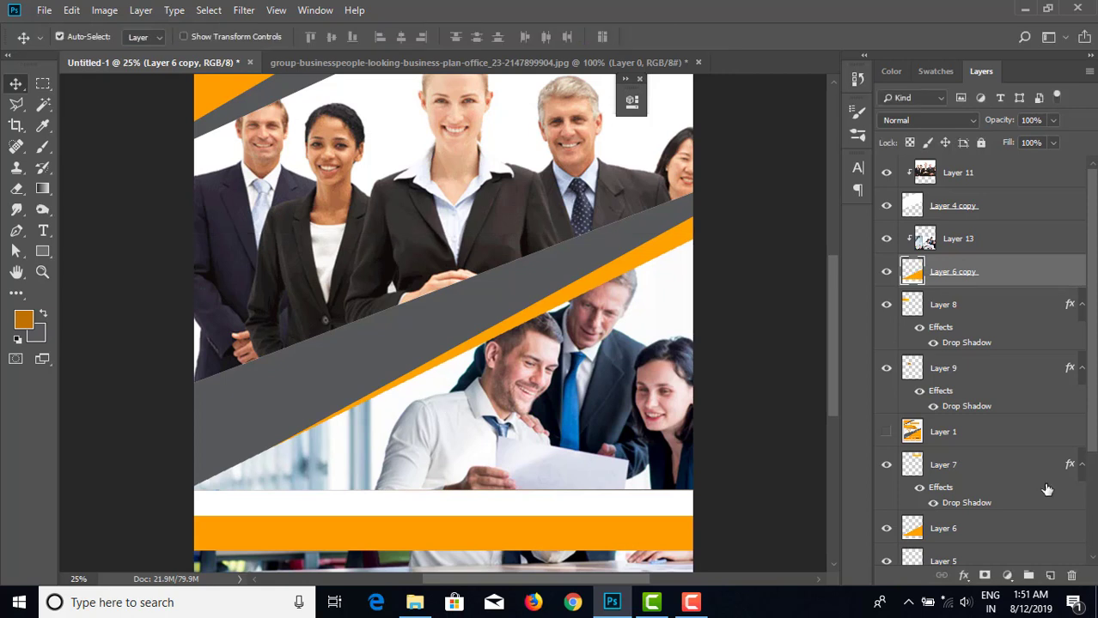
pyautogui.click(658, 426)
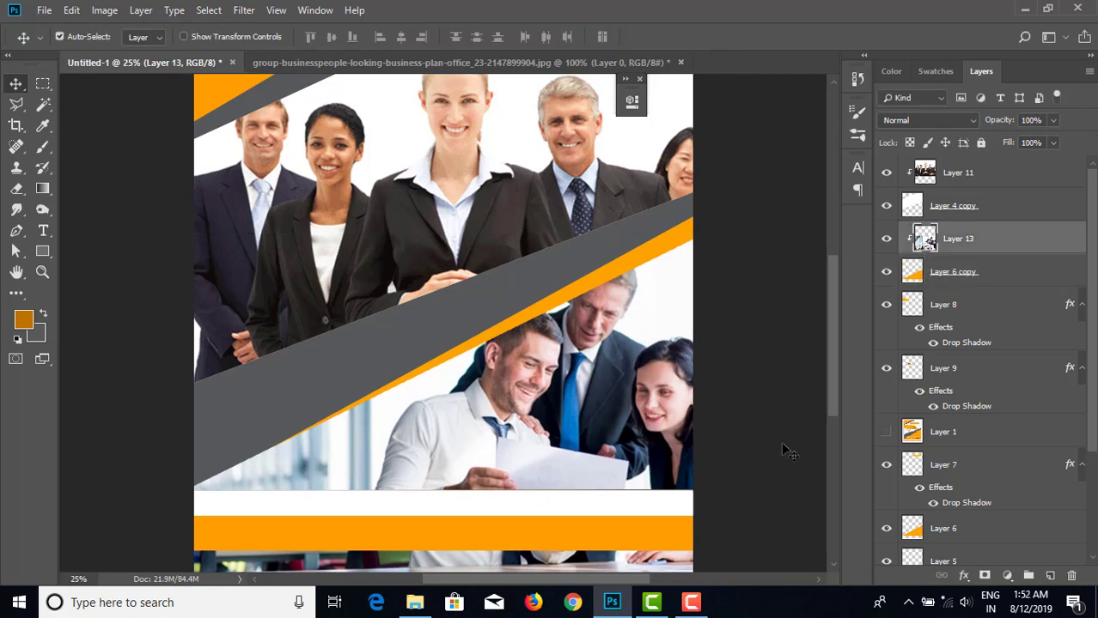
# - Toggle Layer 6 copy's visibility to compare the photo against the orange layer beneath
pyautogui.scroll(-2, 773, 421)
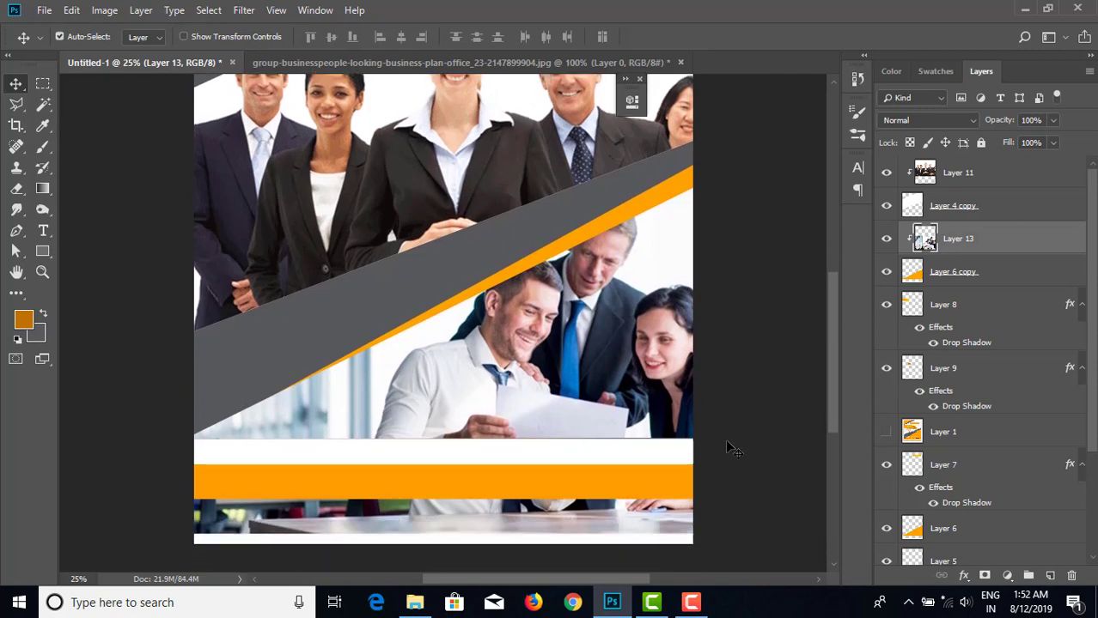
pyautogui.click(886, 275)
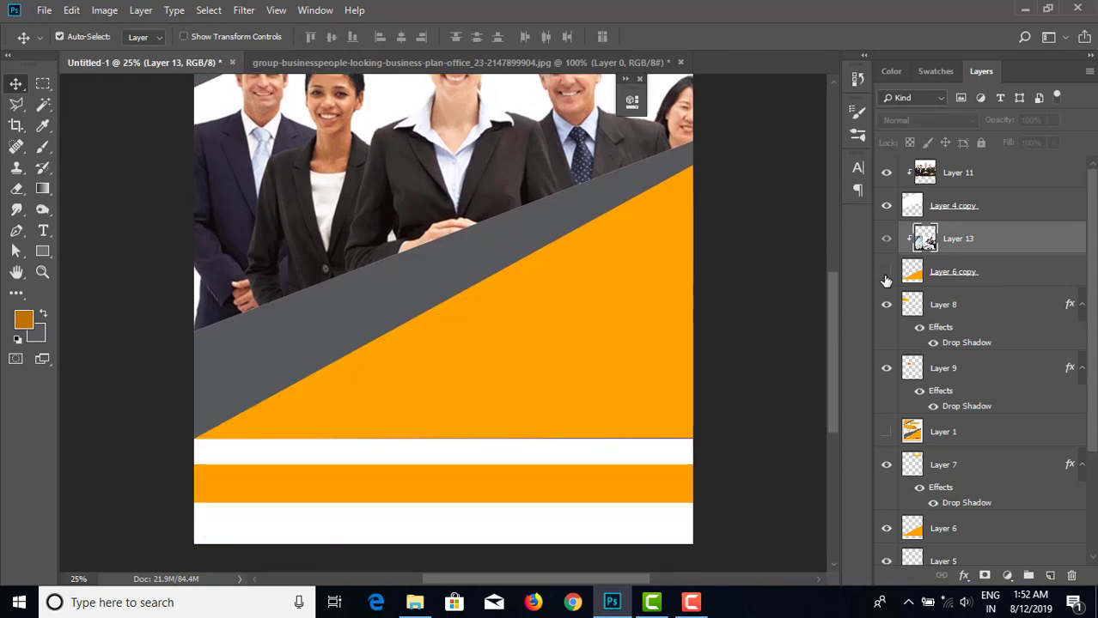
pyautogui.click(886, 275)
pyautogui.click(885, 278)
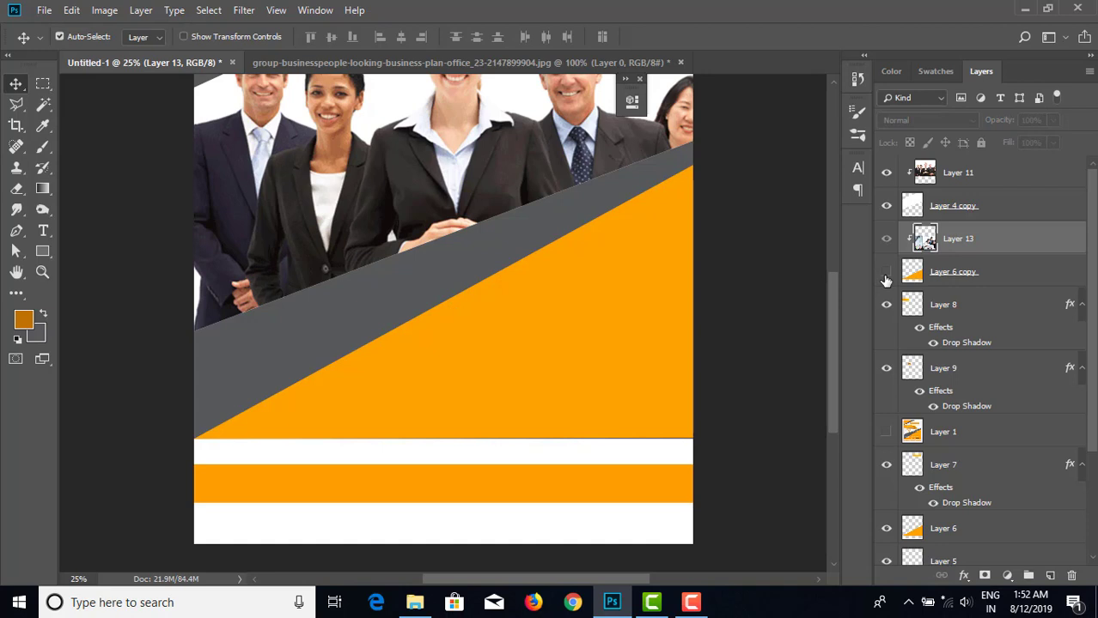
pyautogui.click(886, 275)
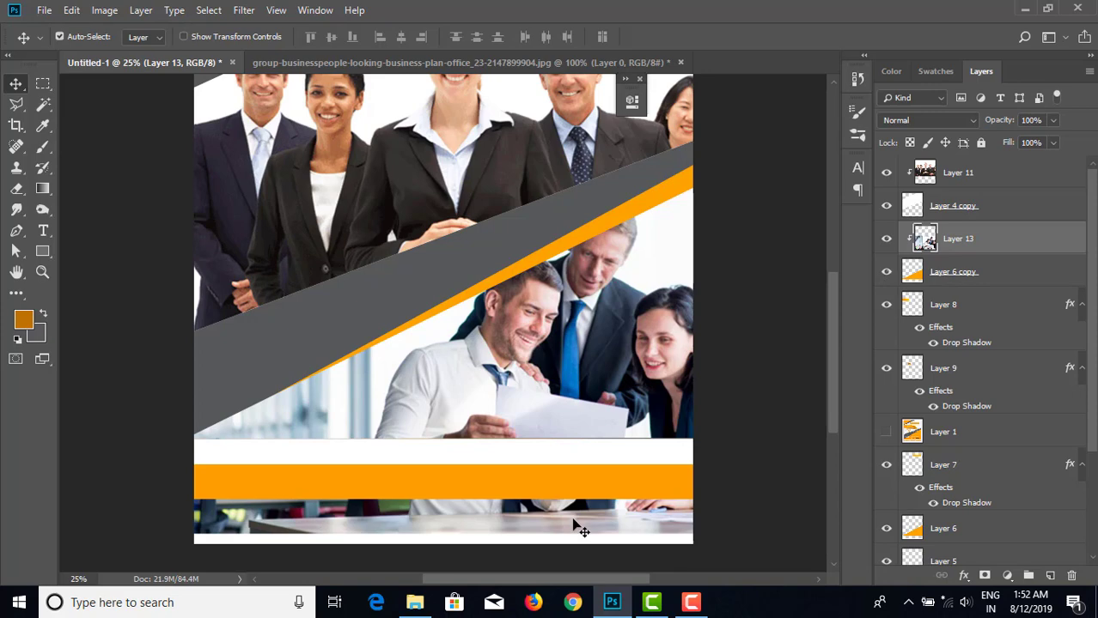
pyautogui.click(887, 274)
pyautogui.click(887, 274)
# - Select Layer 6 copy's pixels, then clear the selection and undo a trial move of Layer 6
pyautogui.rightClick(912, 274)
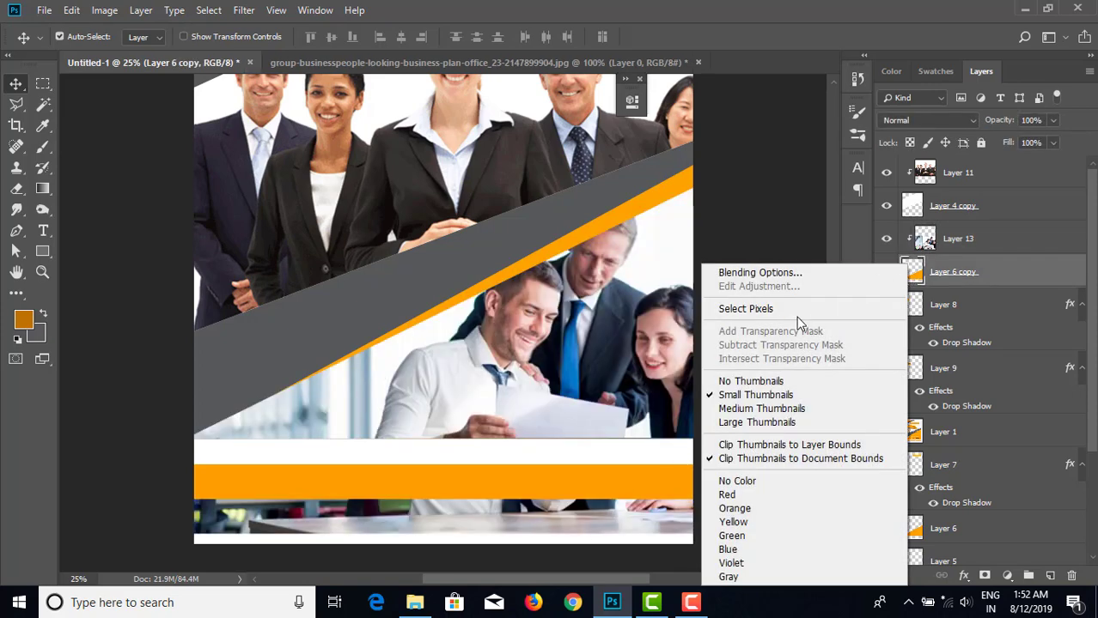
pyautogui.click(796, 310)
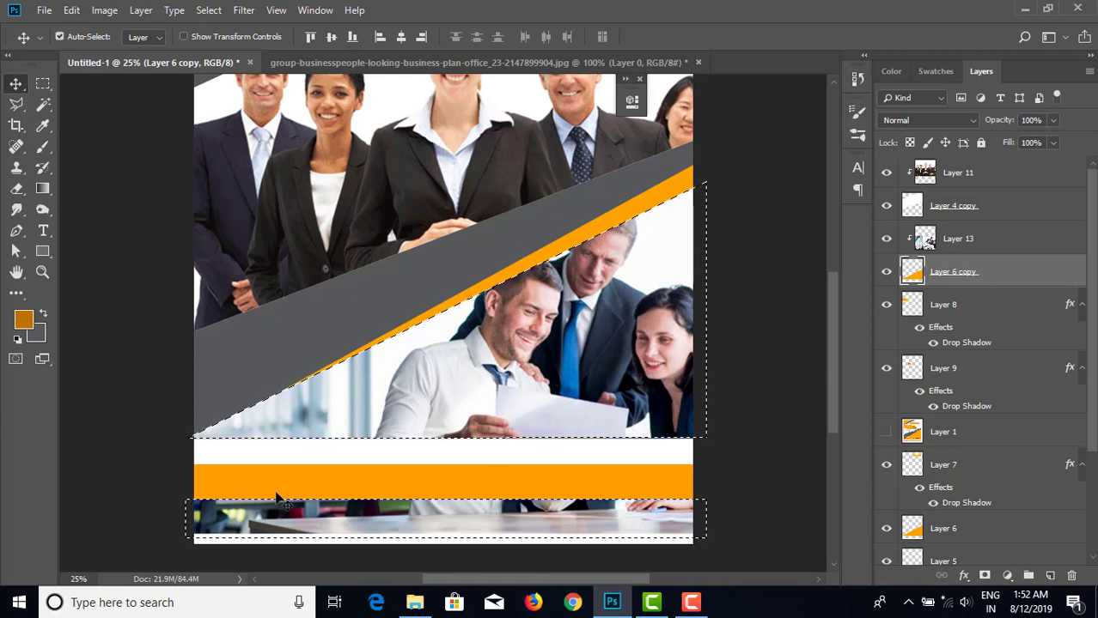
pyautogui.click(885, 273)
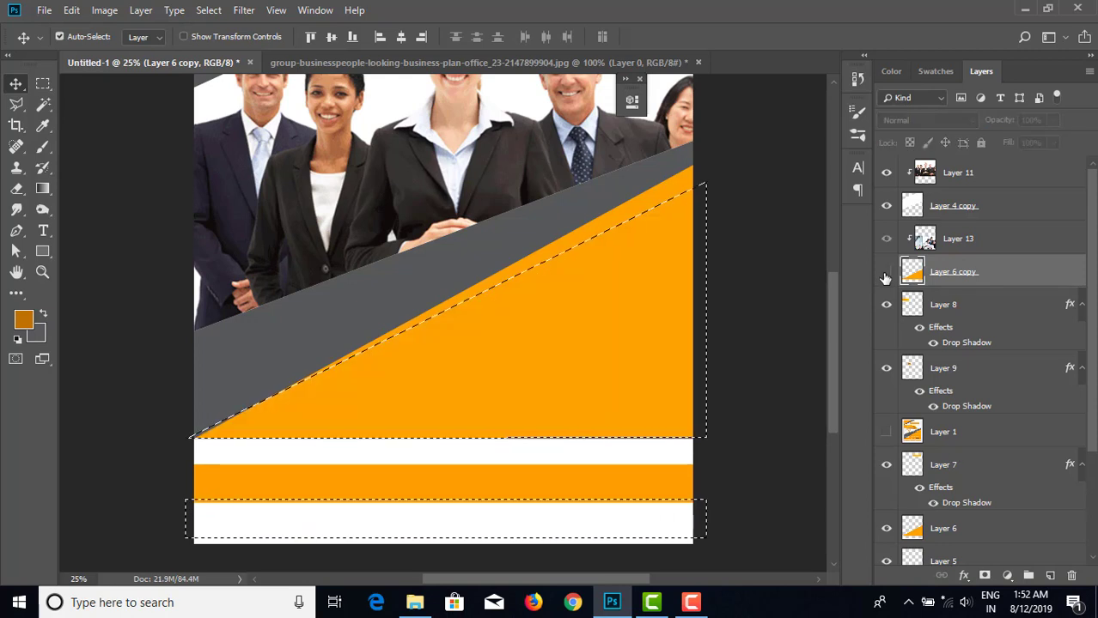
pyautogui.hotkey('ctrl', 'd')
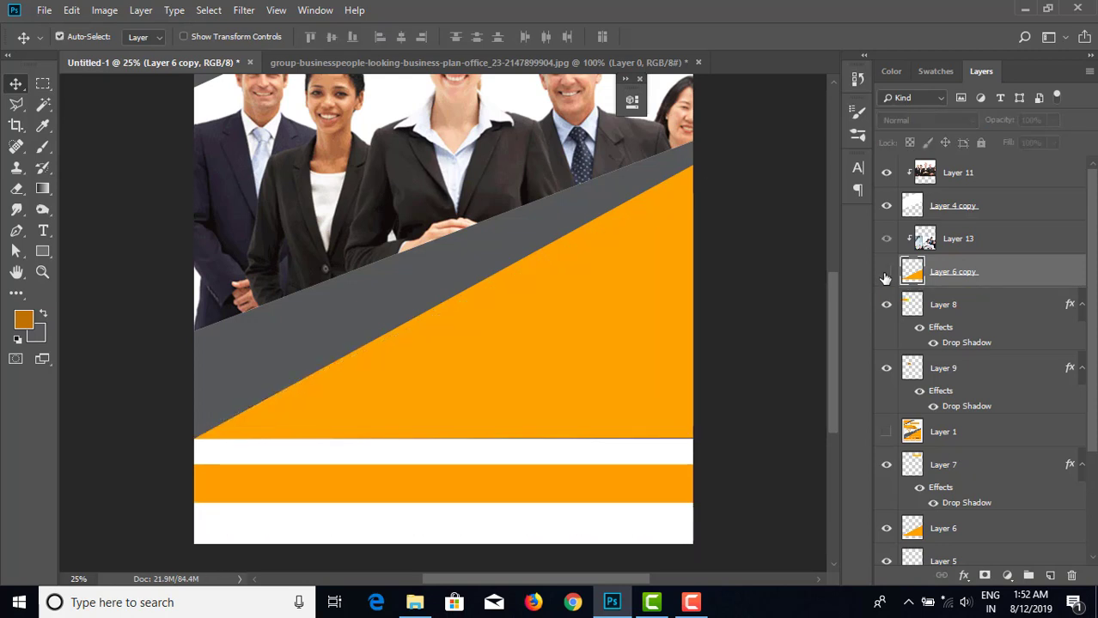
pyautogui.moveTo(464, 524); pyautogui.dragTo(519, 389)
pyautogui.hotkey('ctrl', 'z')
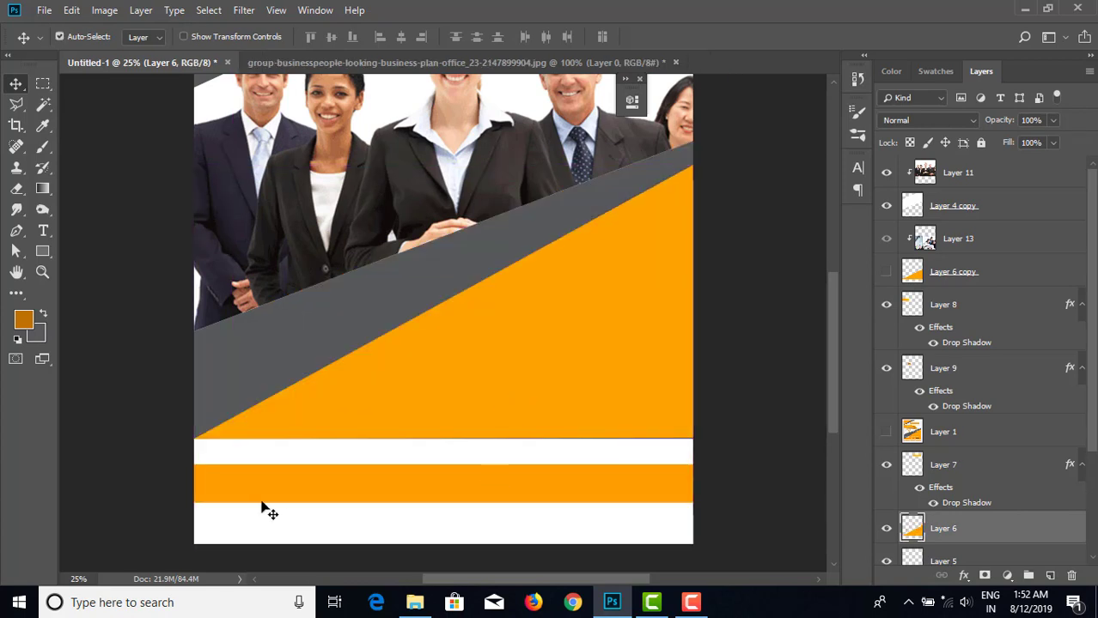
# - Marquee the bottom strip on Layer 6 copy and delete the photo there, leaving it white
pyautogui.click(43, 83)
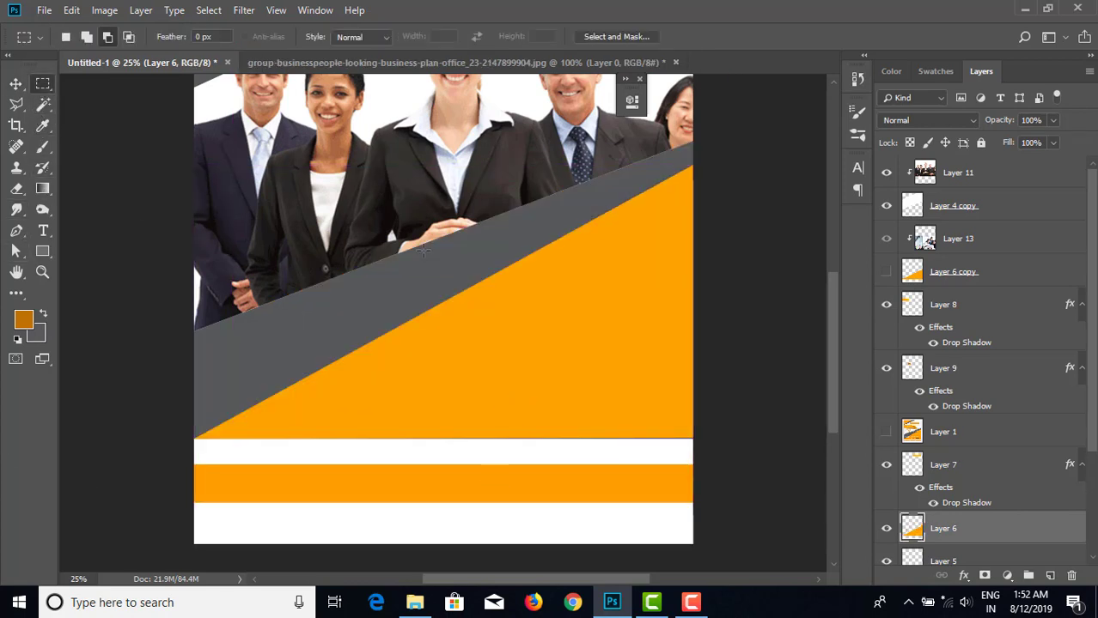
pyautogui.click(995, 278)
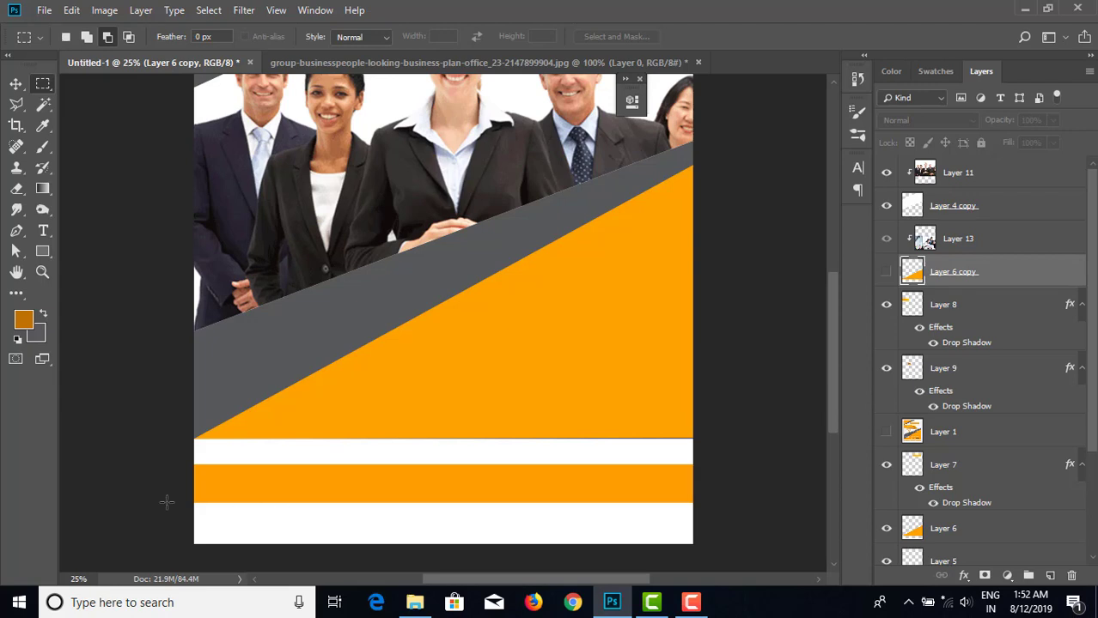
pyautogui.moveTo(171, 497); pyautogui.dragTo(756, 571)
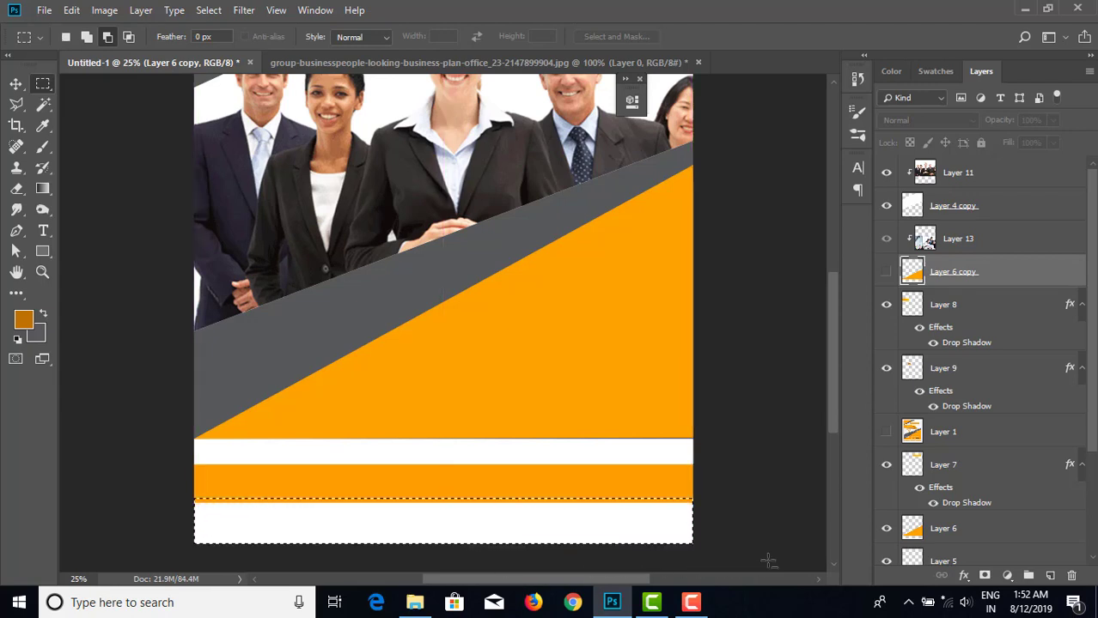
pyautogui.click(885, 273)
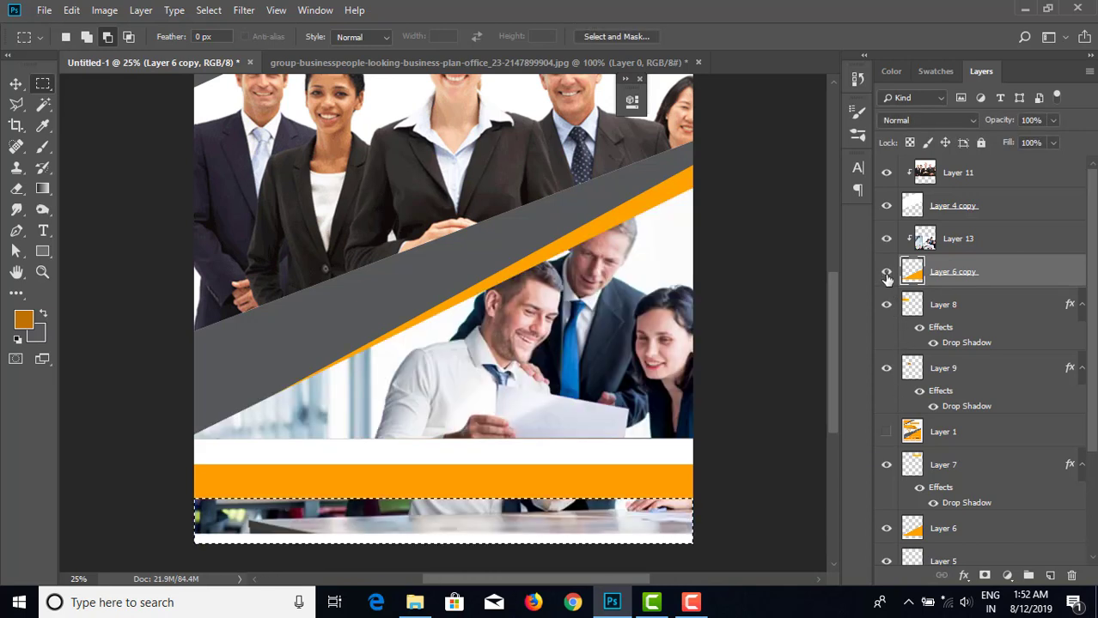
pyautogui.press('Delete')
pyautogui.hotkey('ctrl', 'd')
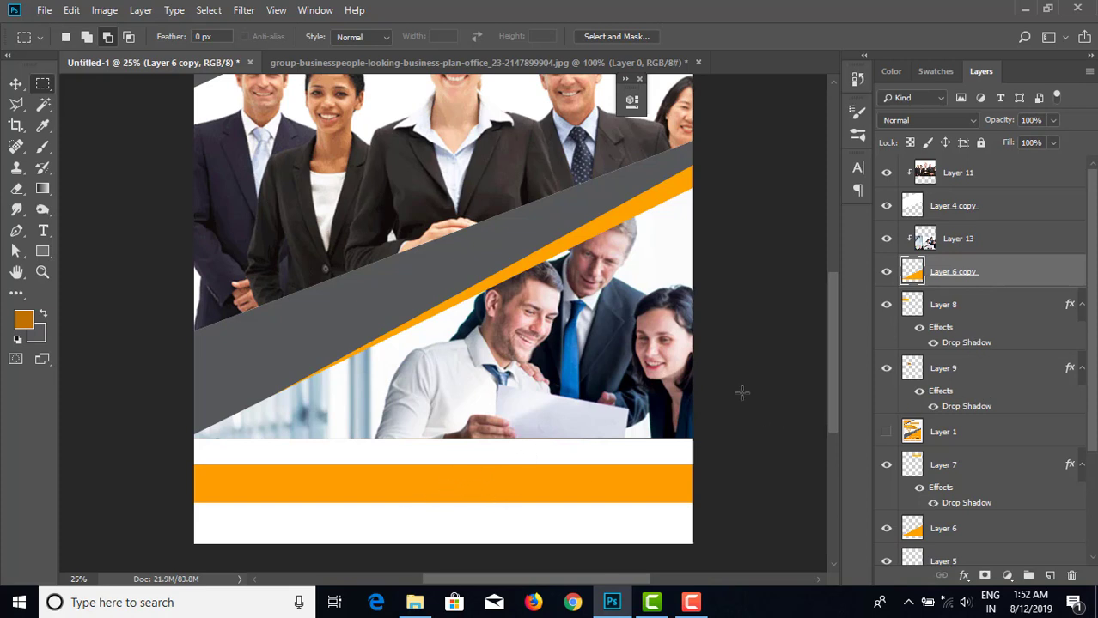
pyautogui.click(887, 271)
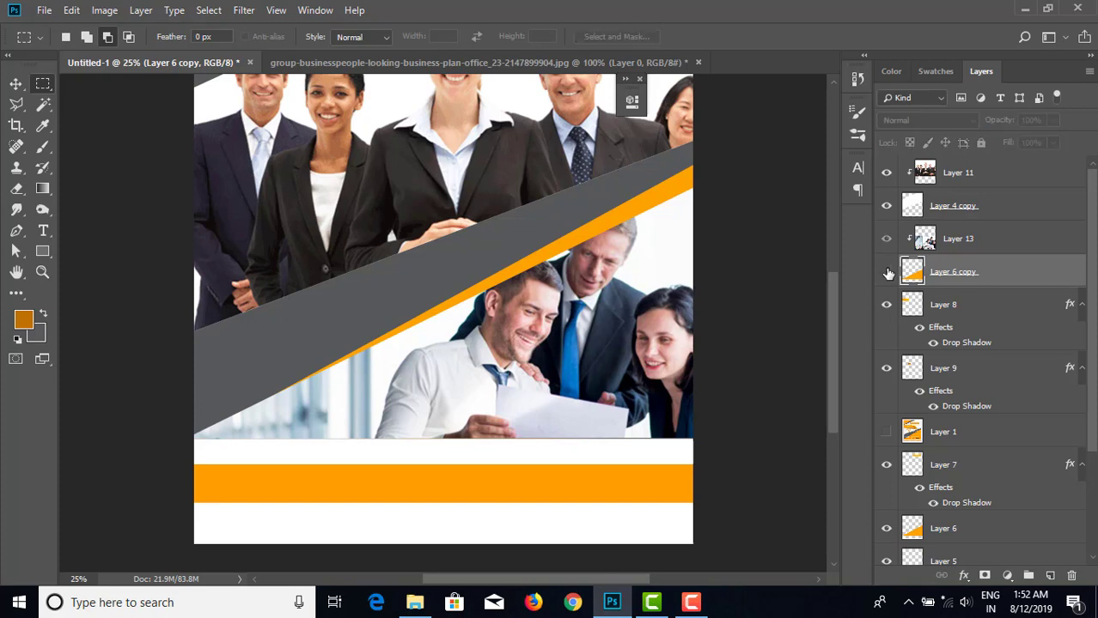
pyautogui.click(886, 272)
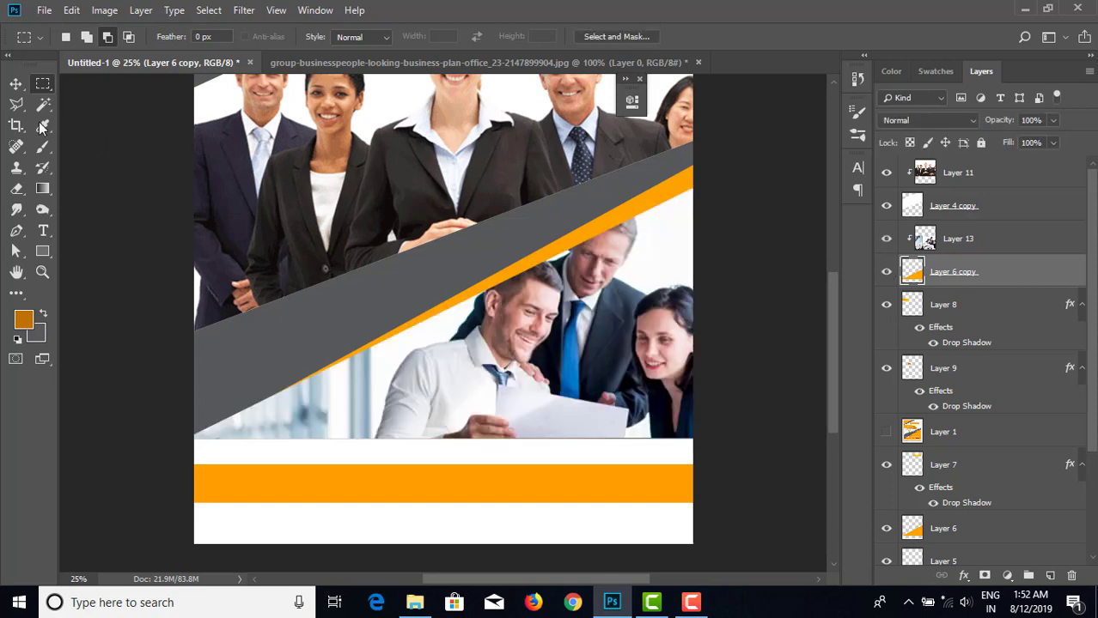
# - Group Layer 11 through Layer 6 copy into Group 1 and drag it beneath Layer 7
pyautogui.click(15, 84)
pyautogui.scroll(3, 455, 353)
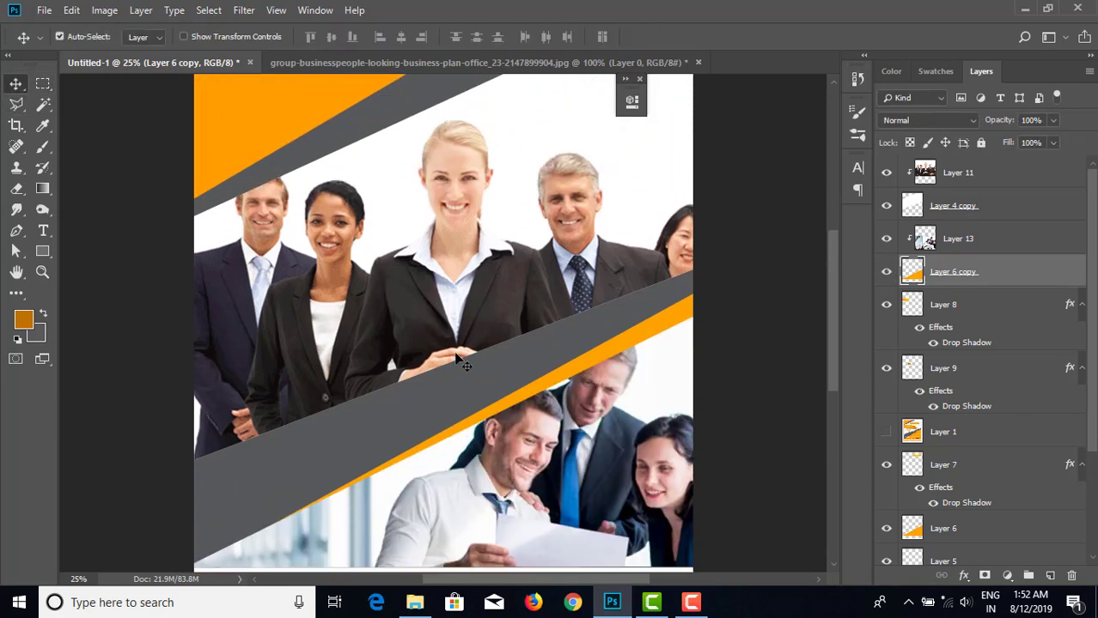
pyautogui.scroll(-2, 500, 369)
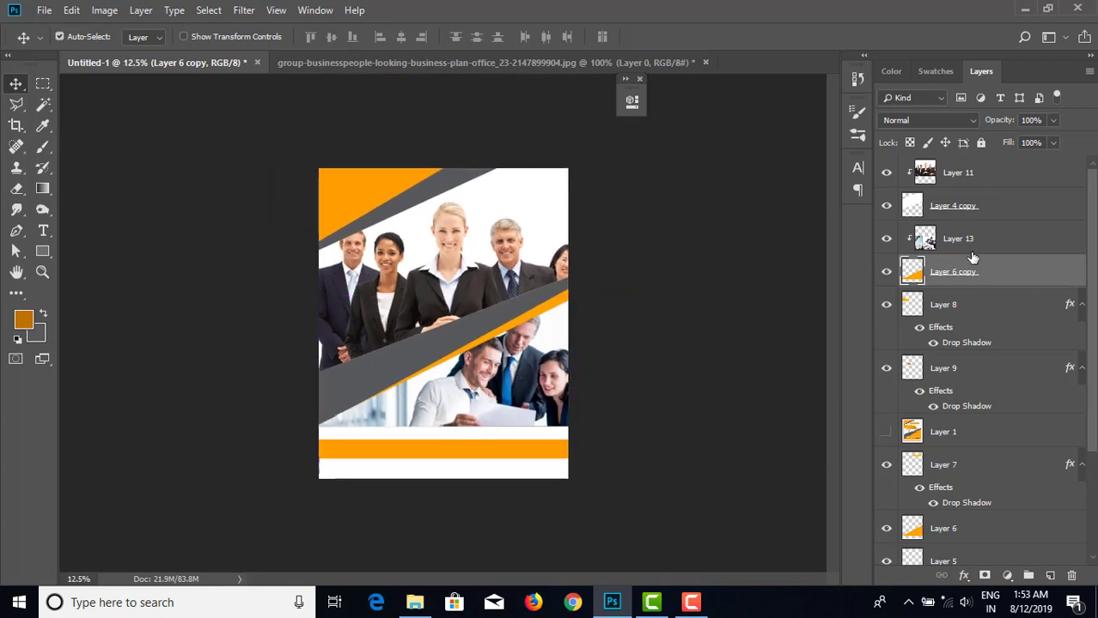
pyautogui.keyDown('shift'); pyautogui.click(1002, 174); pyautogui.keyUp('shift')
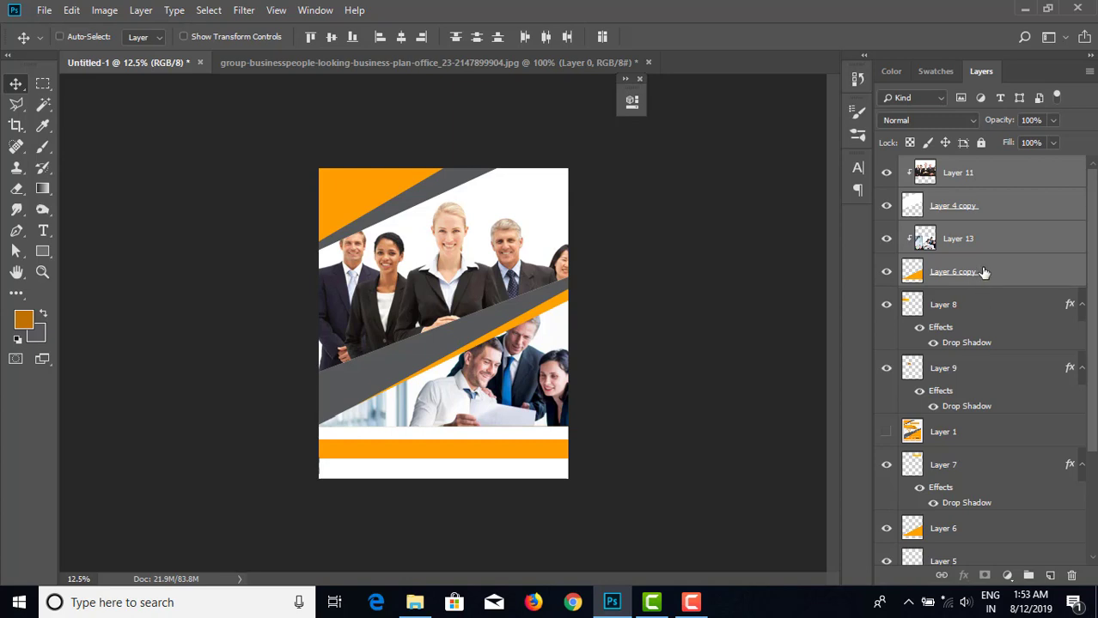
pyautogui.hotkey('ctrl', 'g')
pyautogui.moveTo(994, 169); pyautogui.dragTo(985, 301)
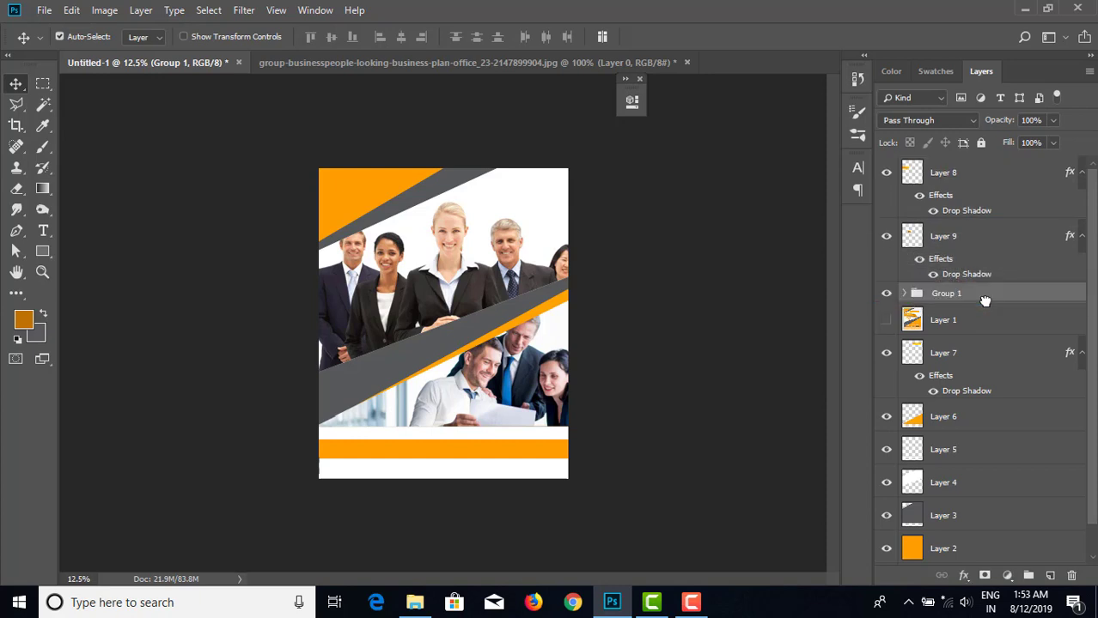
pyautogui.moveTo(987, 304); pyautogui.dragTo(974, 392)
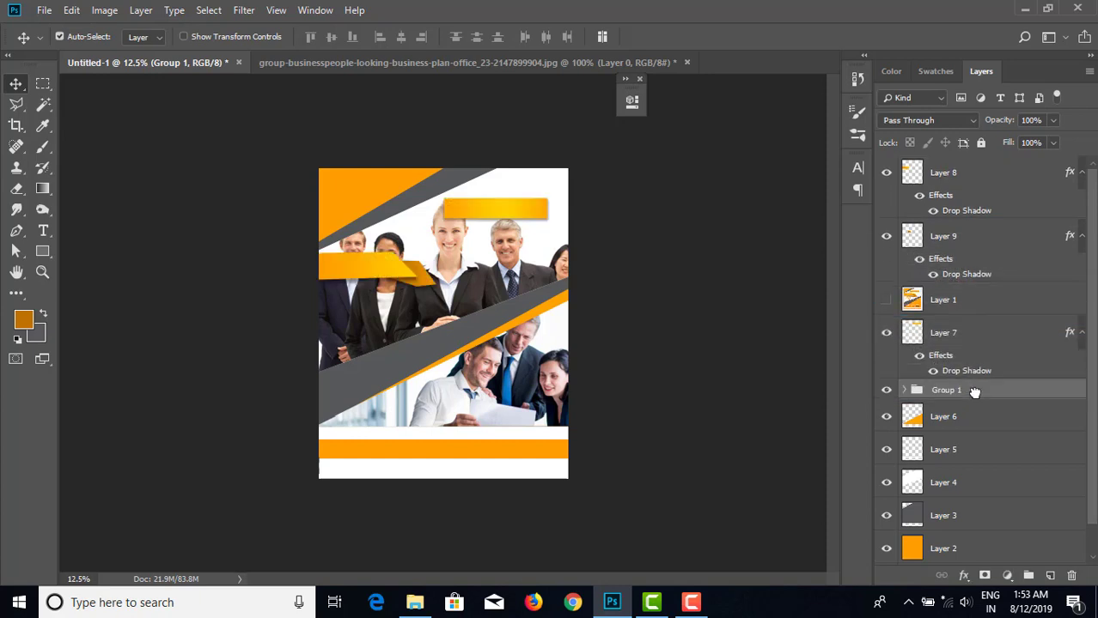
# - Drag the Layer 7 orange ribbon to the flyer's top-right edge and zoom in
pyautogui.click(494, 217)
pyautogui.moveTo(493, 217)
pyautogui.mouseDown()
pyautogui.moveTo(498, 199)
pyautogui.moveTo(524, 199)
pyautogui.moveTo(509, 201)
pyautogui.moveTo(510, 212)
pyautogui.mouseUp()
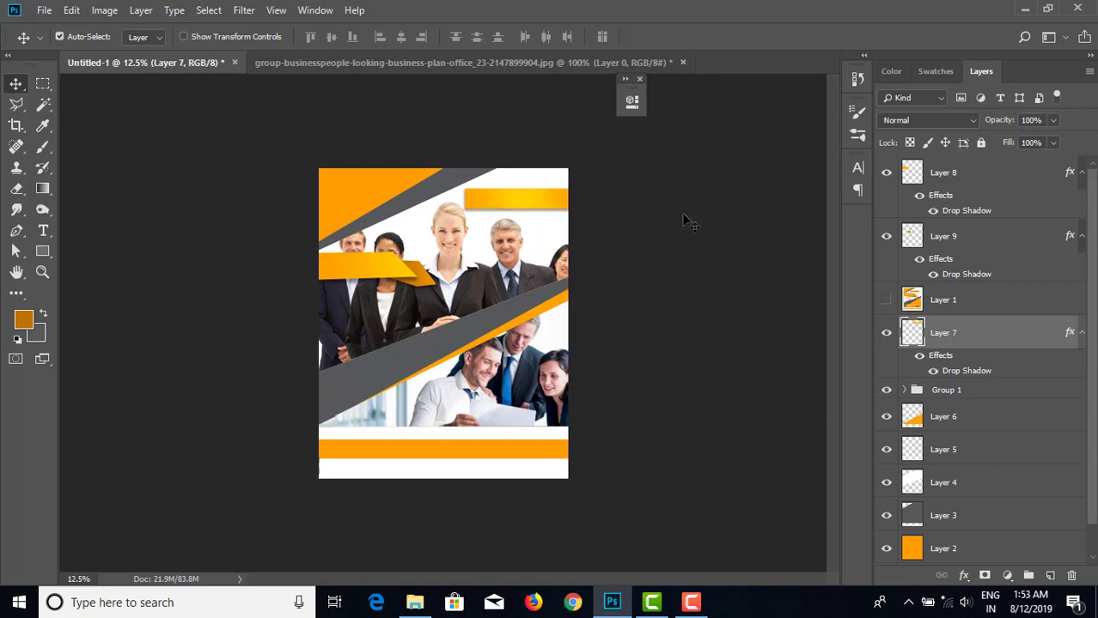
pyautogui.click(649, 238)
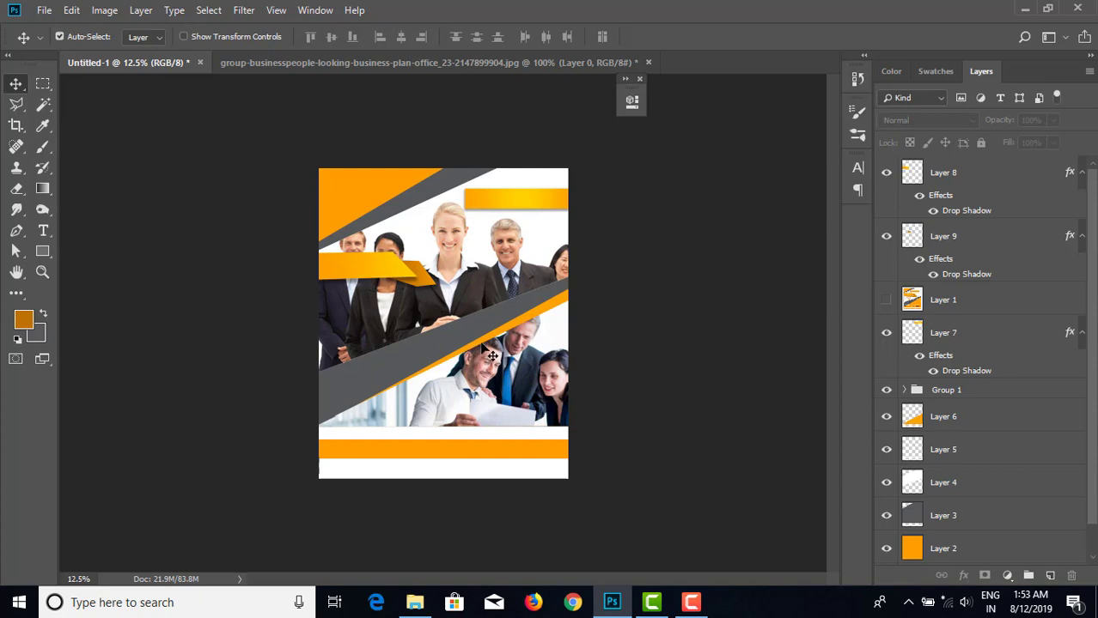
pyautogui.hotkey('ctrl', '+')
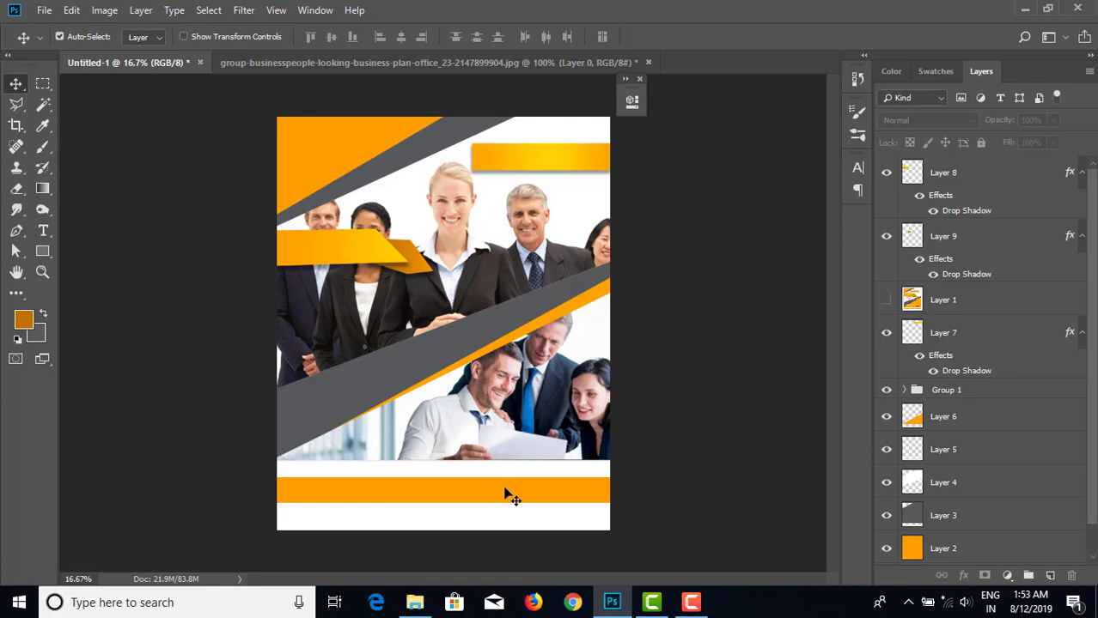
pyautogui.click(41, 232)
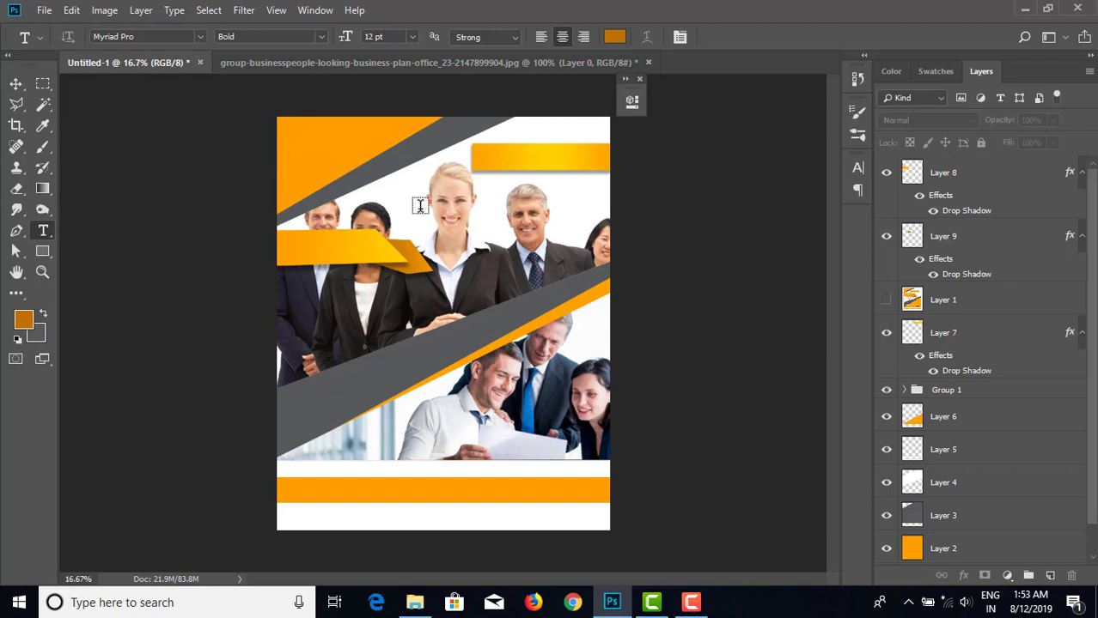
# - Add a type layer reading COMPANY NAME above the top-right orange ribbon layer
pyautogui.click(16, 84)
pyautogui.click(526, 161)
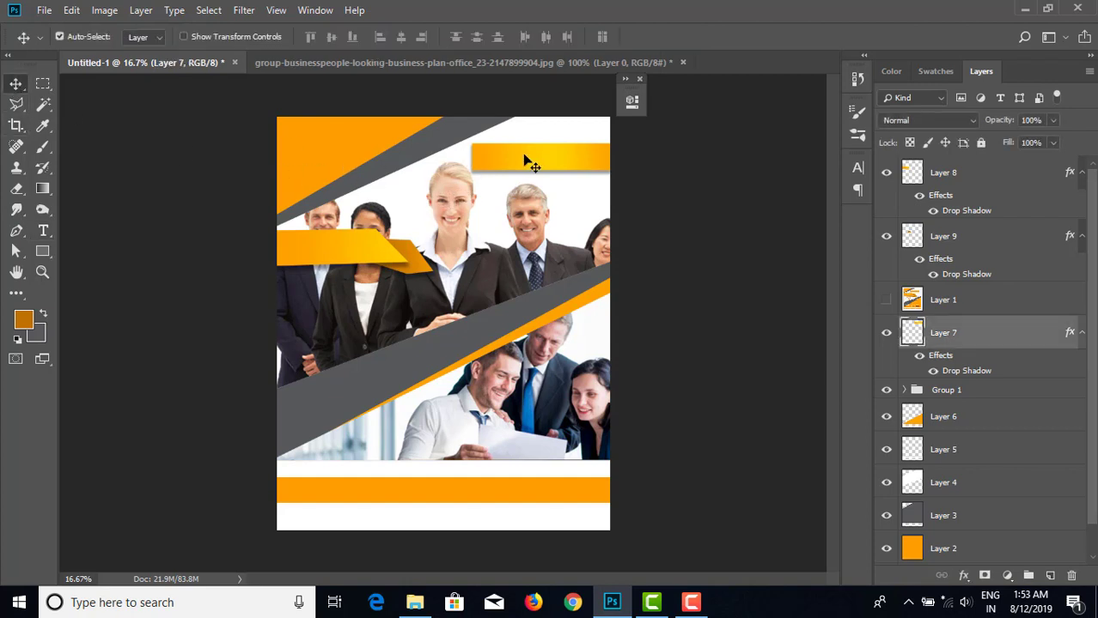
pyautogui.click(44, 233)
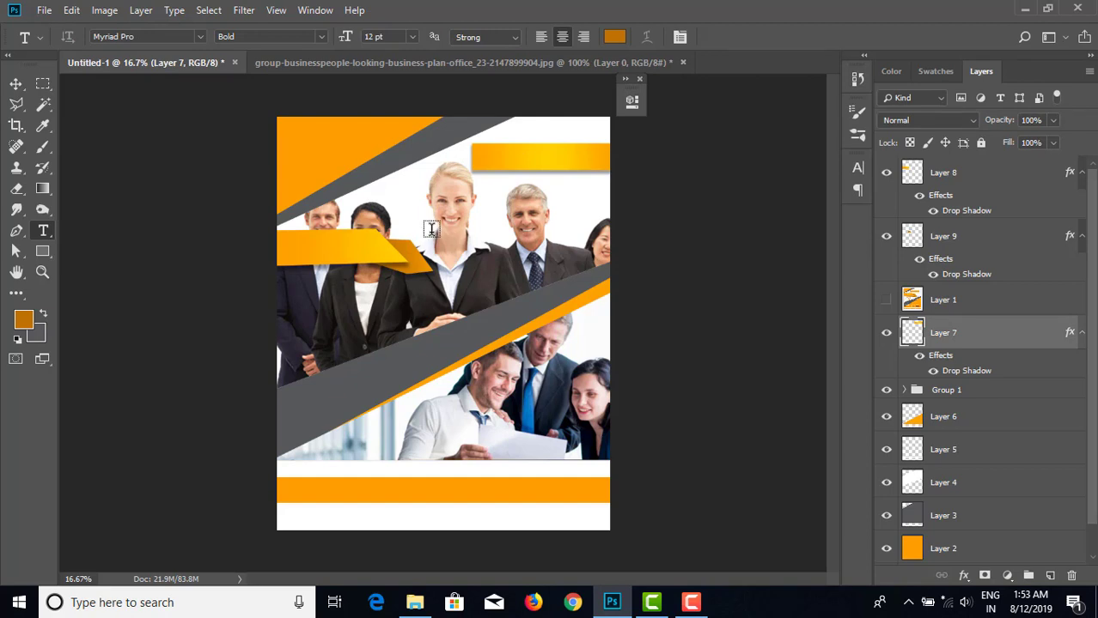
pyautogui.click(424, 223)
pyautogui.click(455, 230)
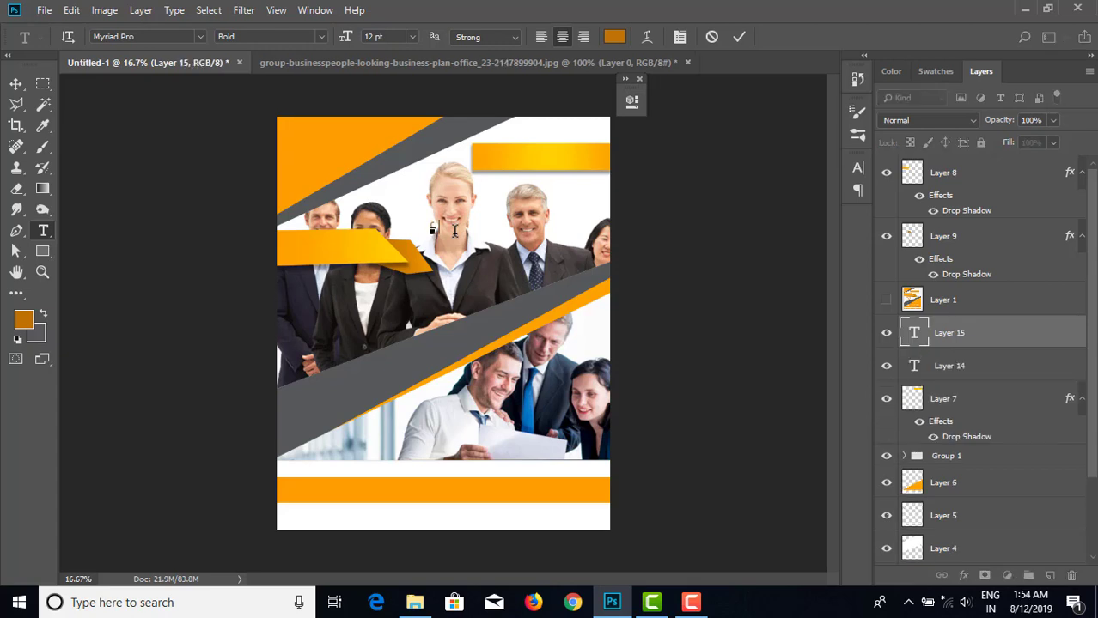
pyautogui.write('COMPANY NAME')
# - Recolour all of the COMPANY NAME text black, hex 000000
pyautogui.hotkey('ctrl', 'a')
pyautogui.click(614, 36)
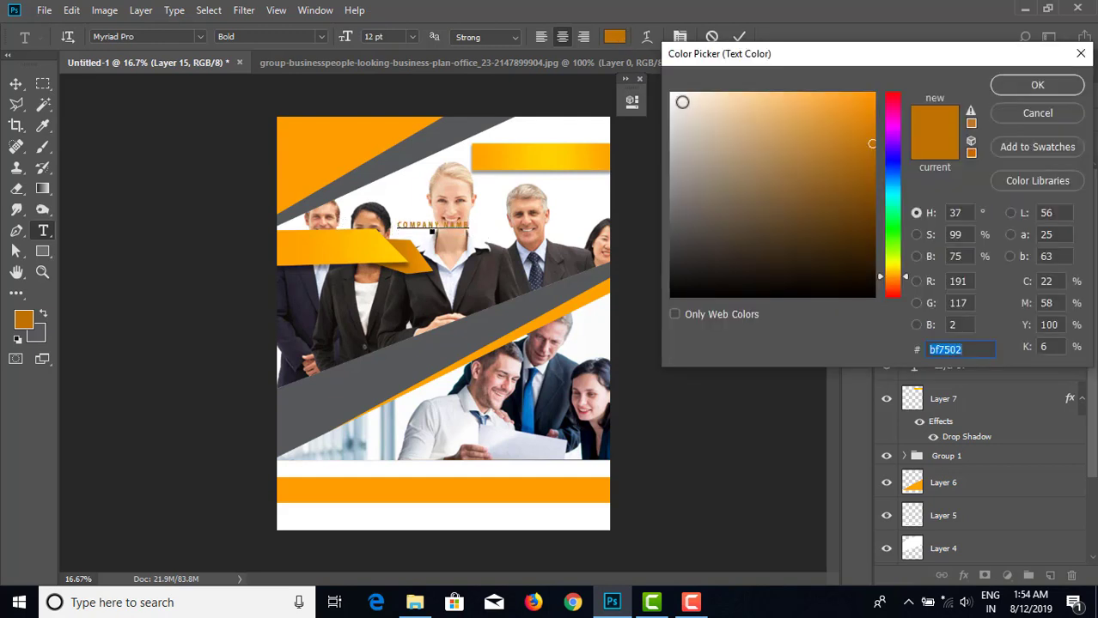
pyautogui.write('000000')
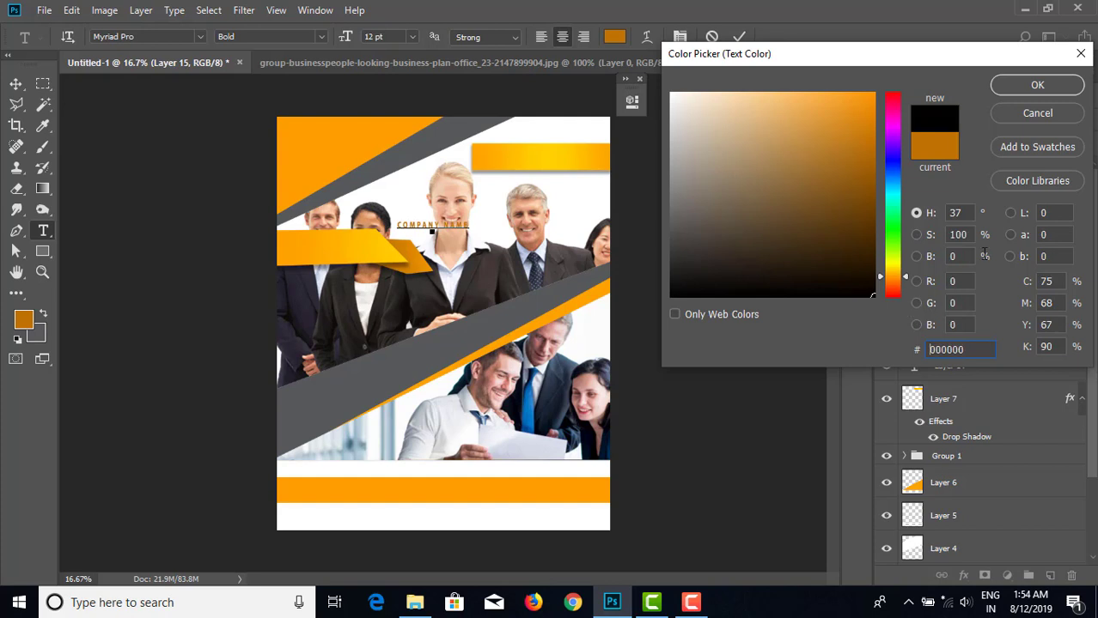
pyautogui.click(1037, 85)
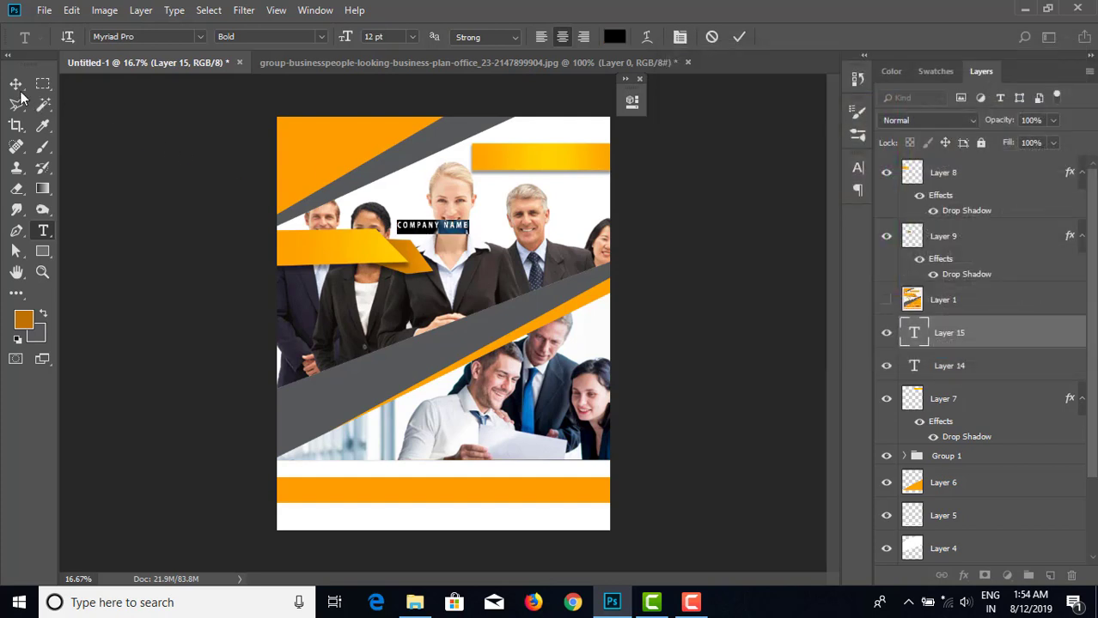
# - Move COMPANY NAME onto the top-right ribbon and scale it up in two passes to fill it
pyautogui.click(17, 83)
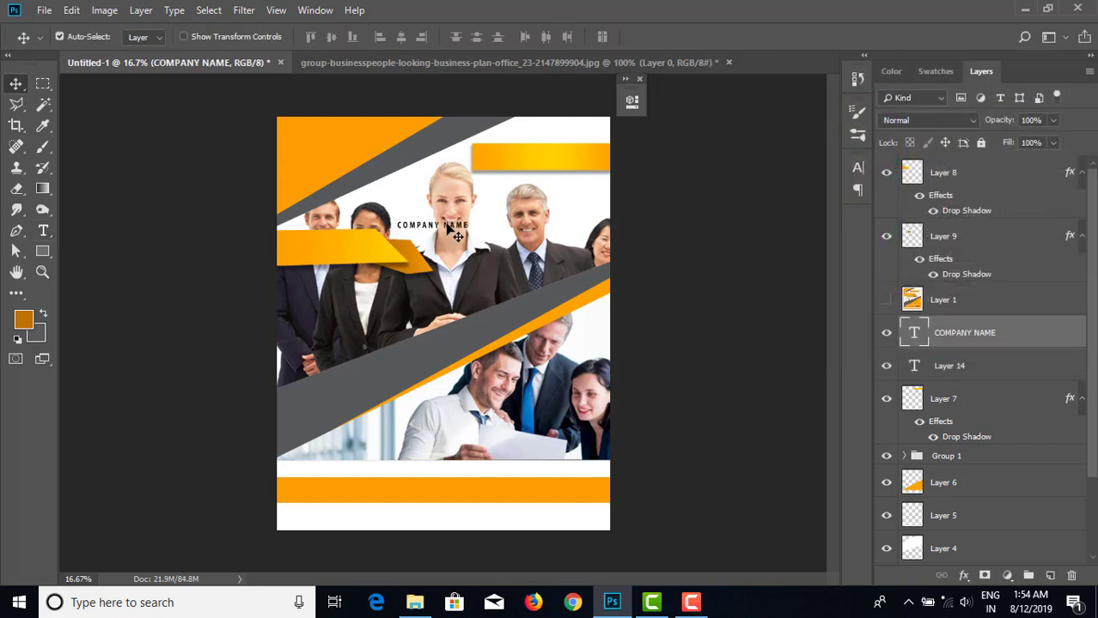
pyautogui.moveTo(456, 223); pyautogui.dragTo(564, 159)
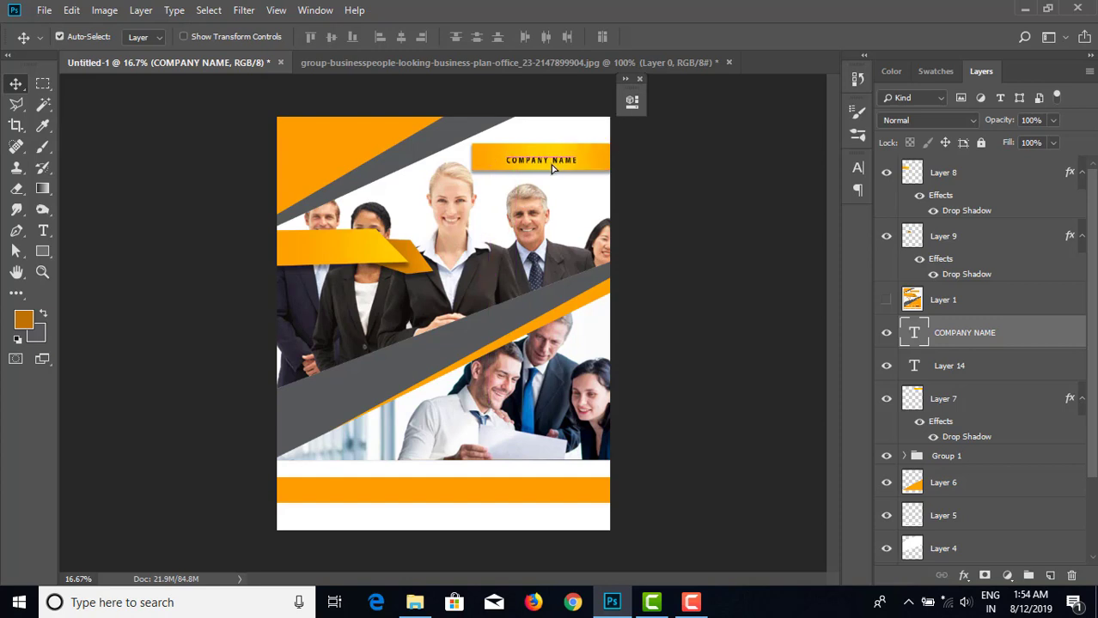
pyautogui.hotkey('shift', 'Up')
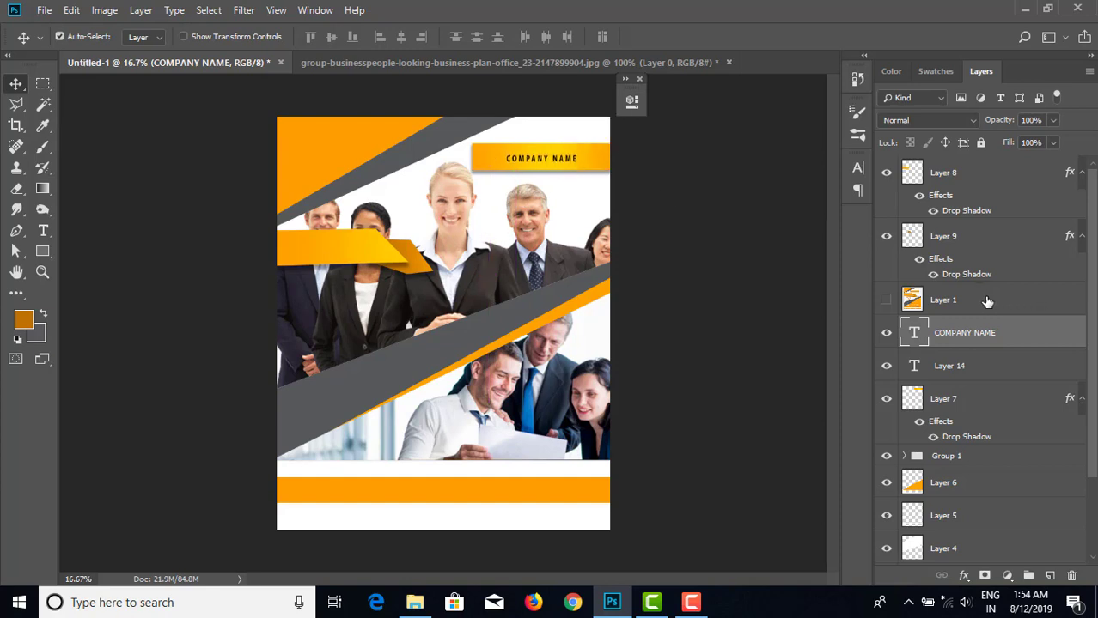
pyautogui.hotkey('ctrl', 't')
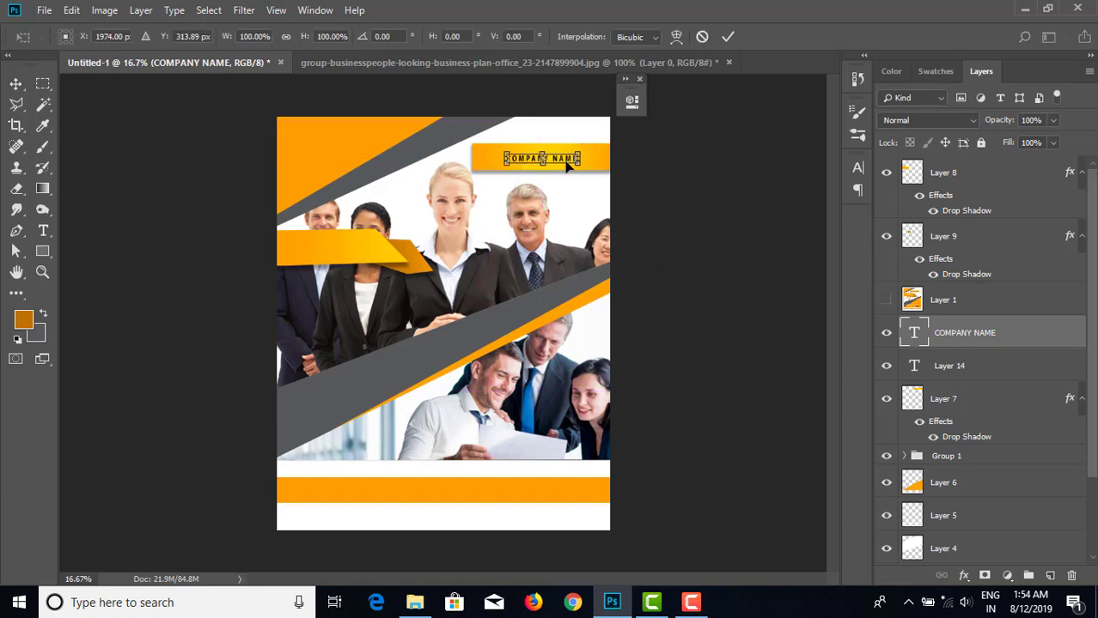
pyautogui.moveTo(577, 166); pyautogui.dragTo(598, 171)
pyautogui.press('Return')
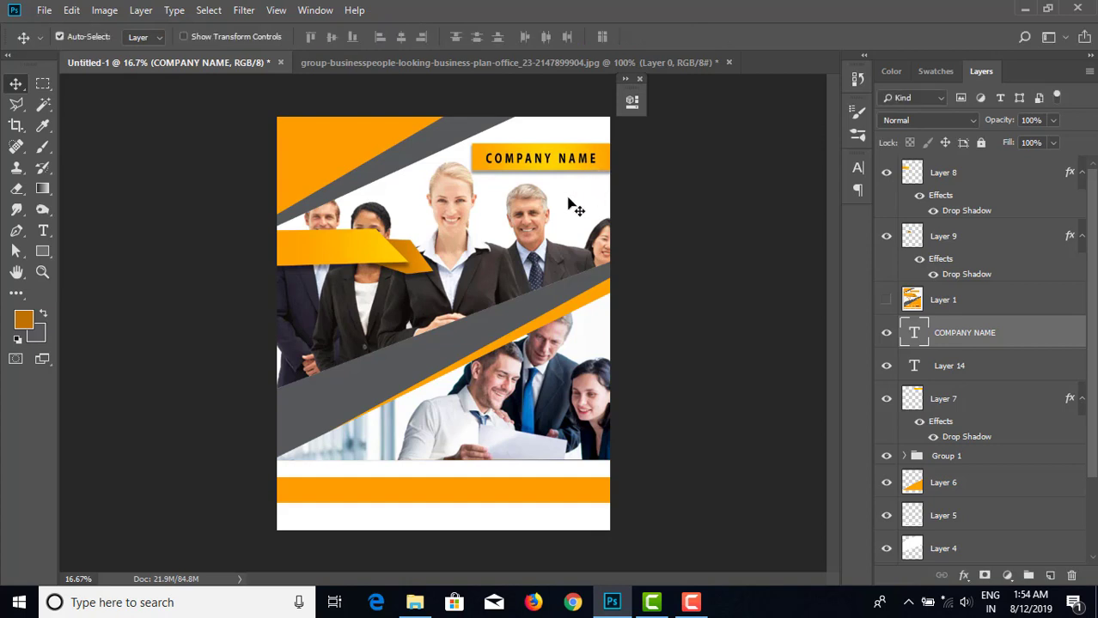
pyautogui.press('ctrl')
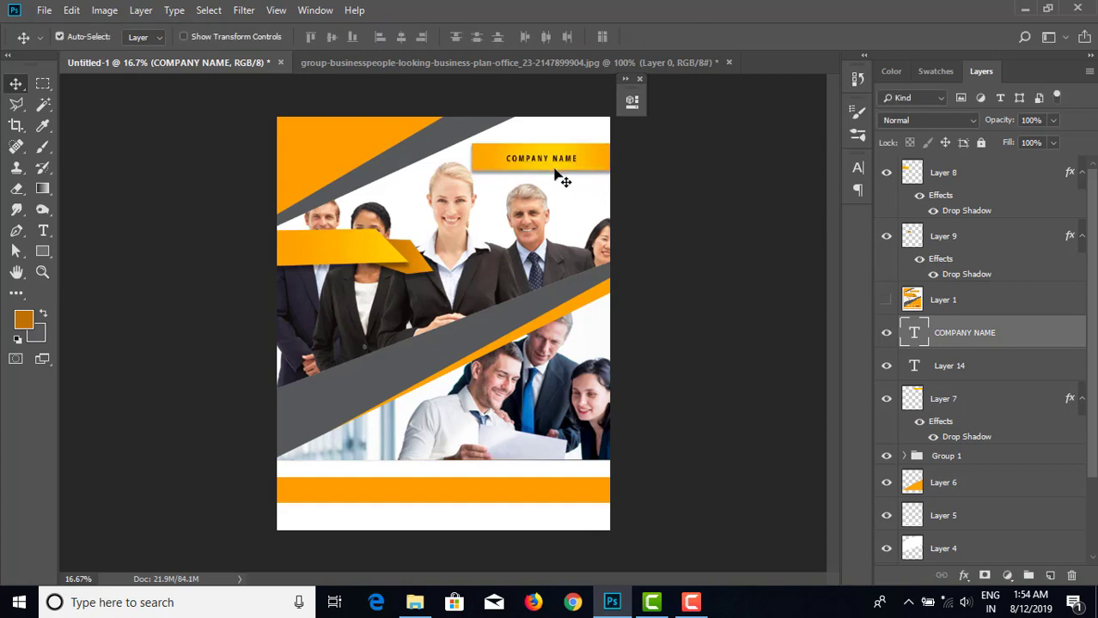
pyautogui.press('ctrl')
pyautogui.hotkey('ctrl', 't')
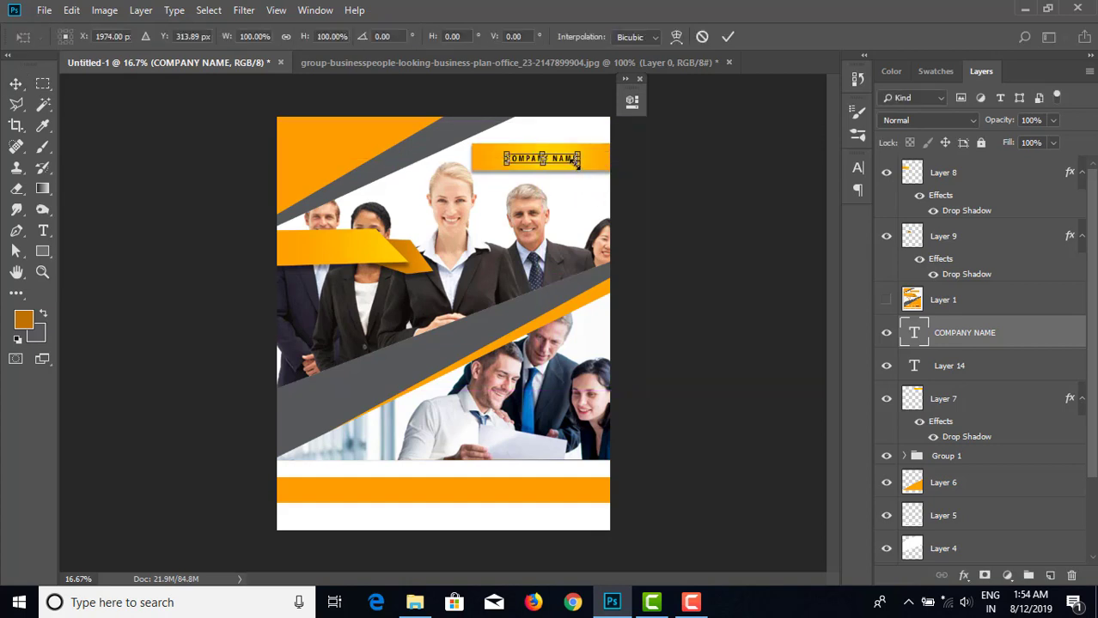
pyautogui.moveTo(582, 165); pyautogui.dragTo(587, 163)
pyautogui.press('Return')
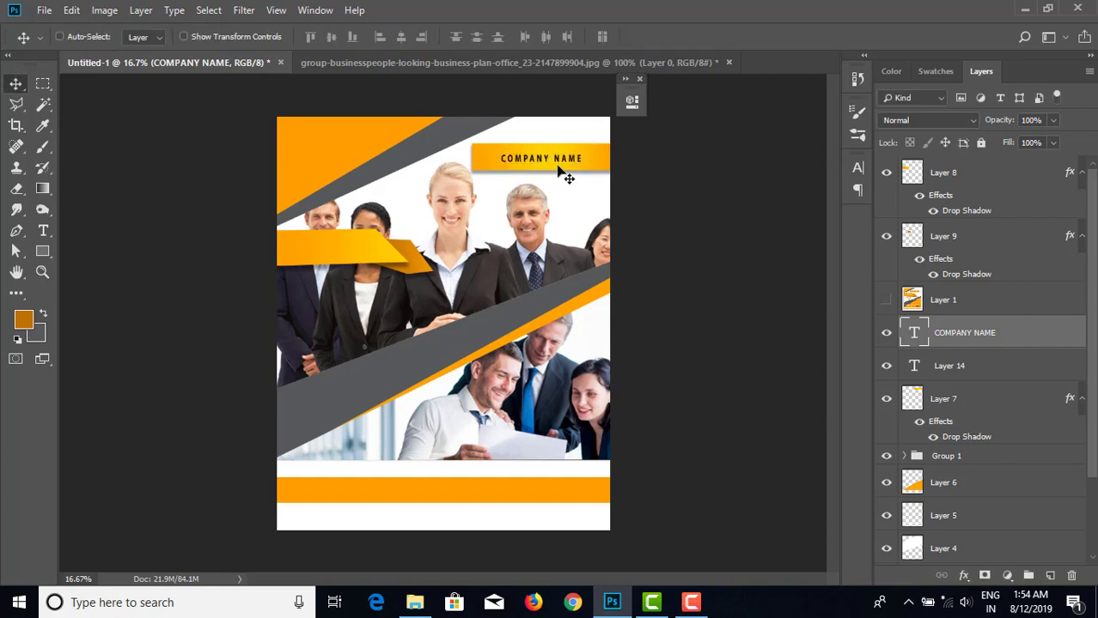
# - Zoom to the flyer's top, then undo a trial copy of COMPANY NAME onto the left ribbon
pyautogui.hotkey('ctrl', '+')
pyautogui.moveTo(356, 208); pyautogui.dragTo(352, 326)
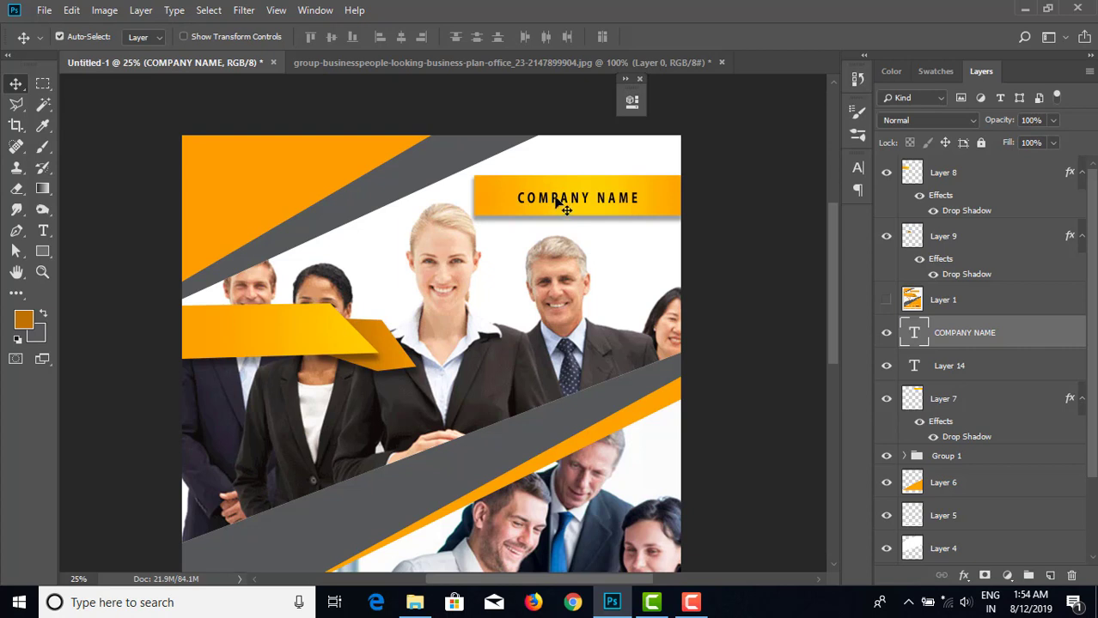
pyautogui.moveTo(558, 202); pyautogui.dragTo(322, 323)
pyautogui.hotkey('ctrl', 'z')
# - Create a DATE text layer on the left orange ribbon
pyautogui.press('t')
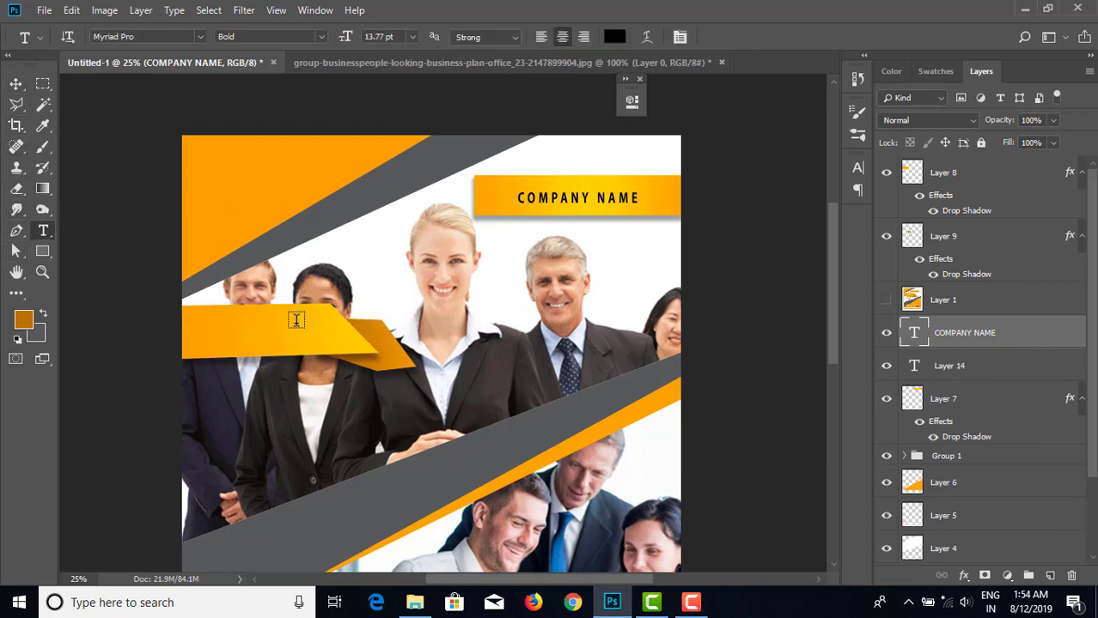
pyautogui.click(220, 336)
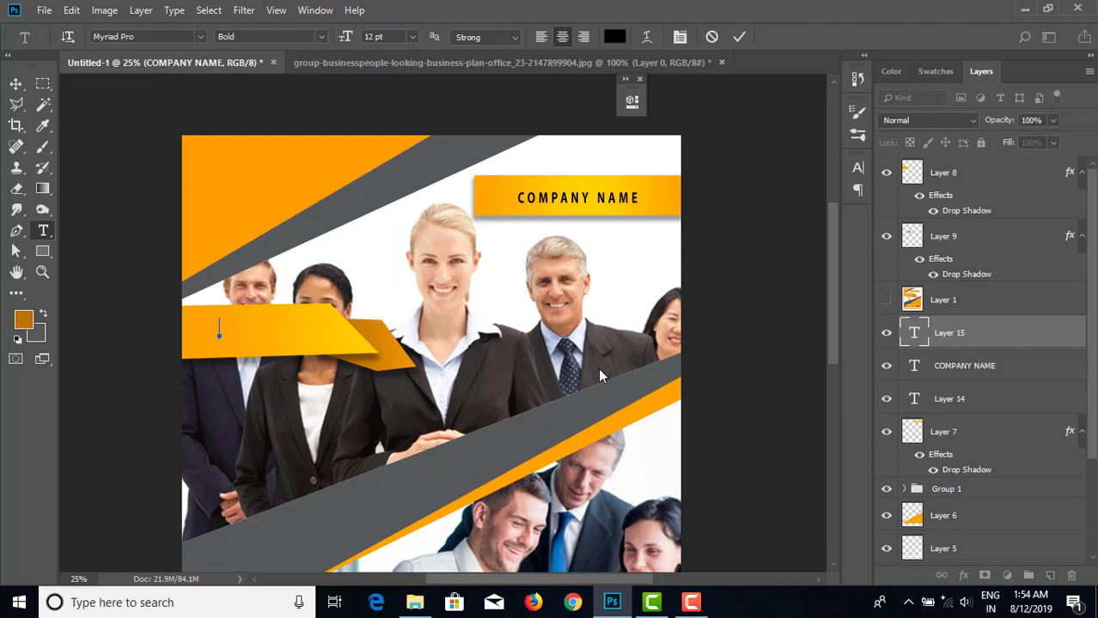
pyautogui.moveTo(968, 338); pyautogui.dragTo(876, 235)
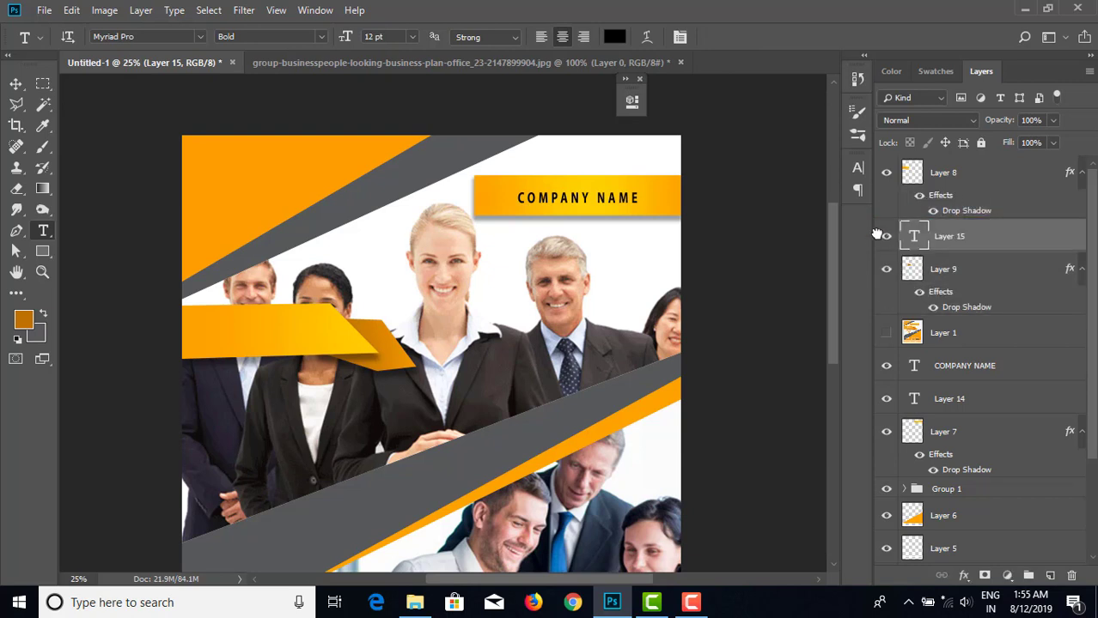
pyautogui.scroll(-2, 979, 361)
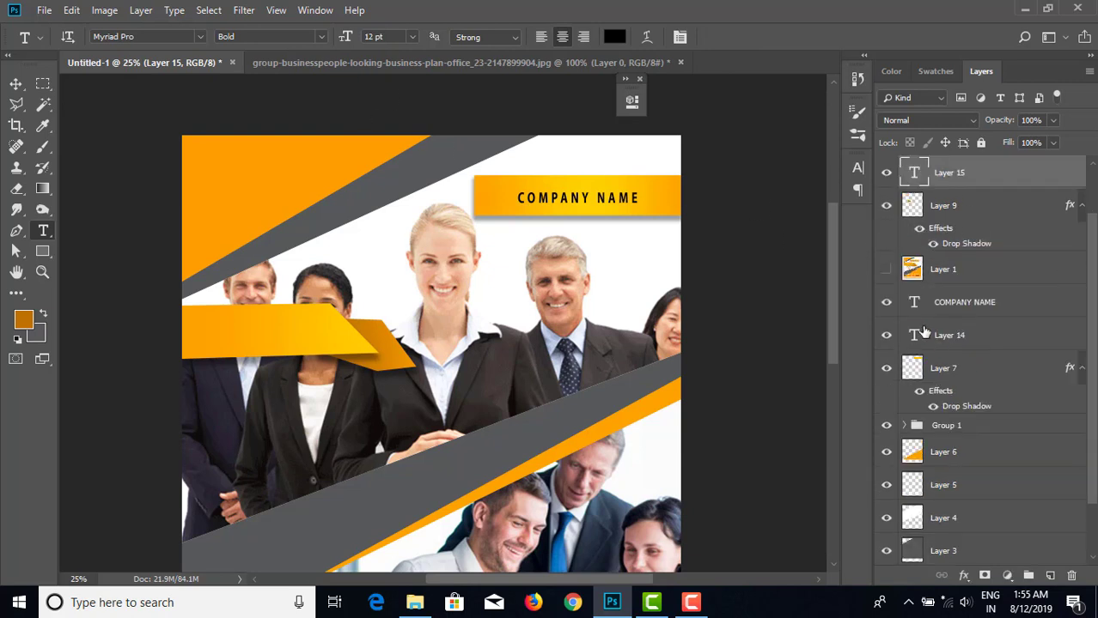
pyautogui.scroll(2, 924, 333)
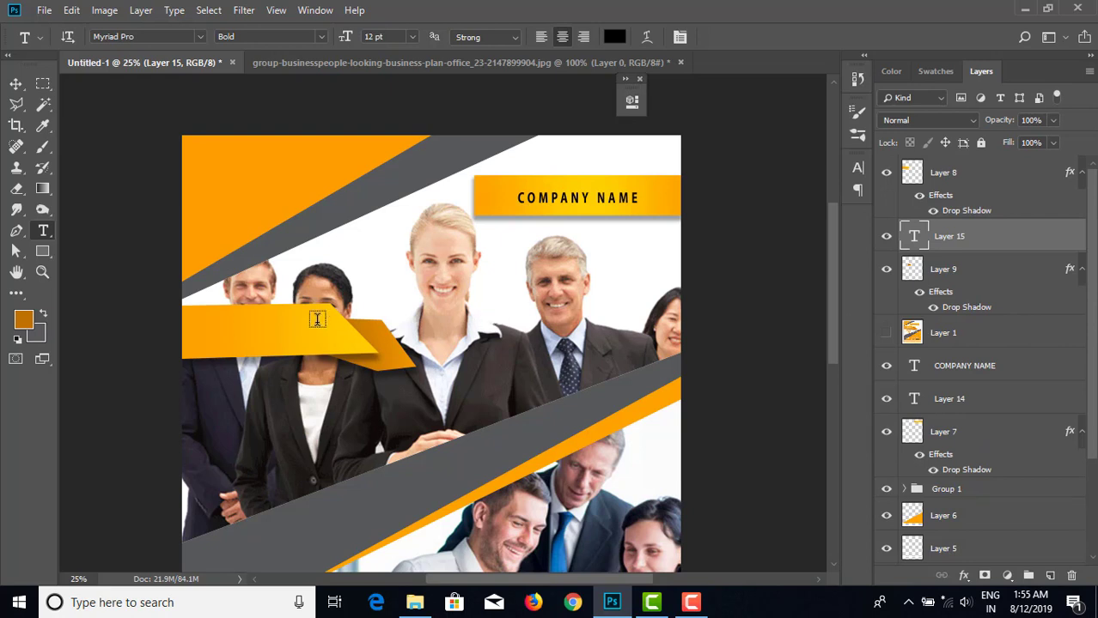
pyautogui.click(205, 334)
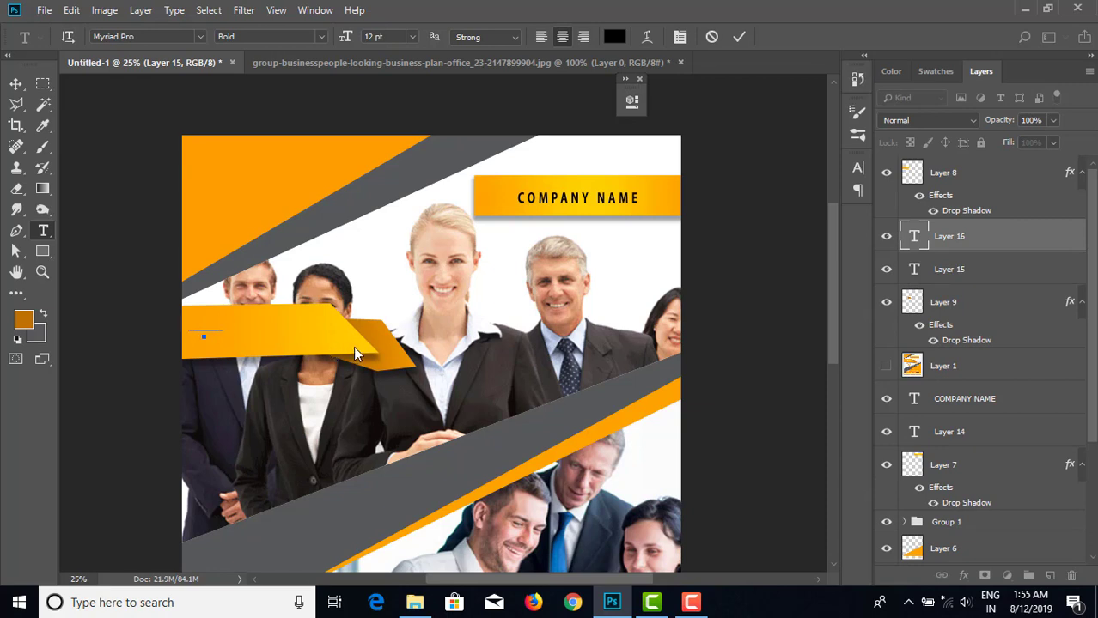
pyautogui.moveTo(220, 326); pyautogui.dragTo(163, 324)
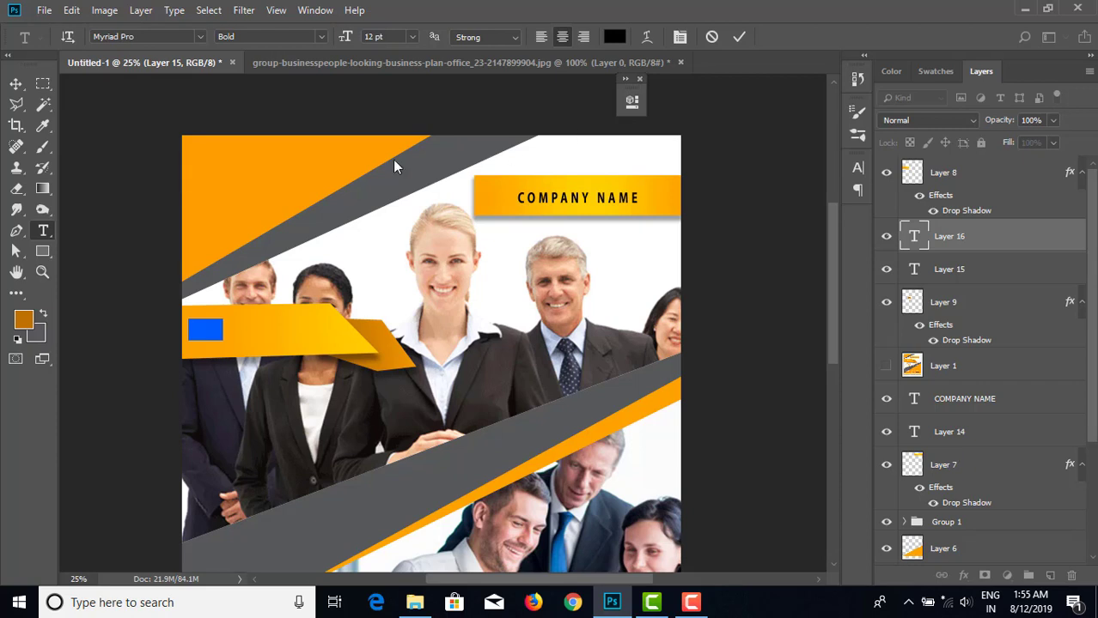
# - Stack the DATE layer above Layer 8, shift it right, and scale it to about 187%
pyautogui.click(16, 84)
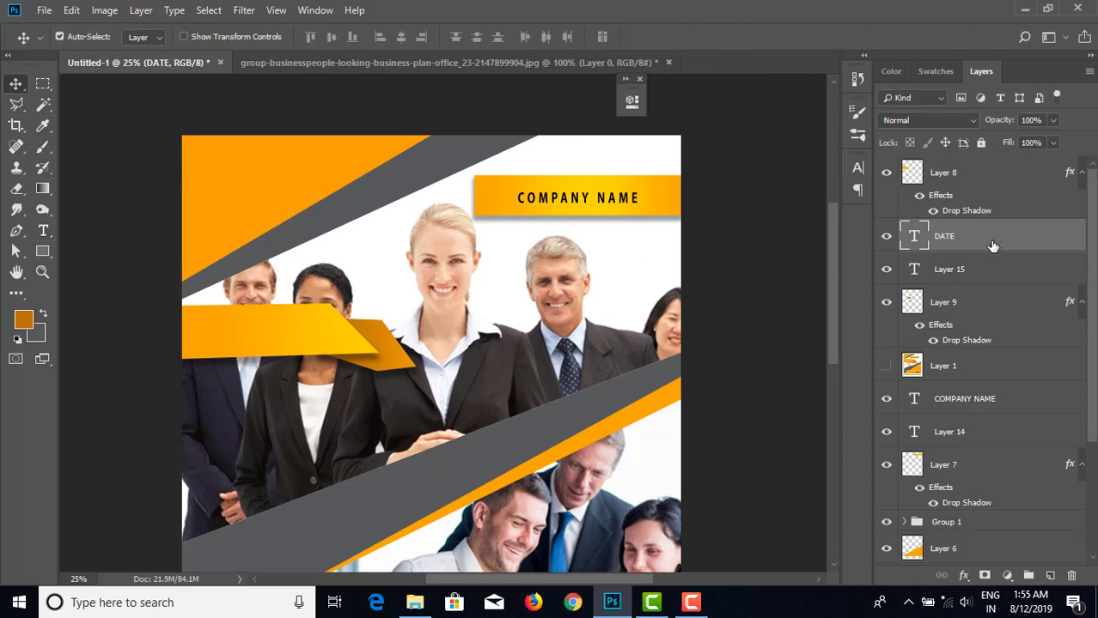
pyautogui.moveTo(992, 244); pyautogui.dragTo(992, 173)
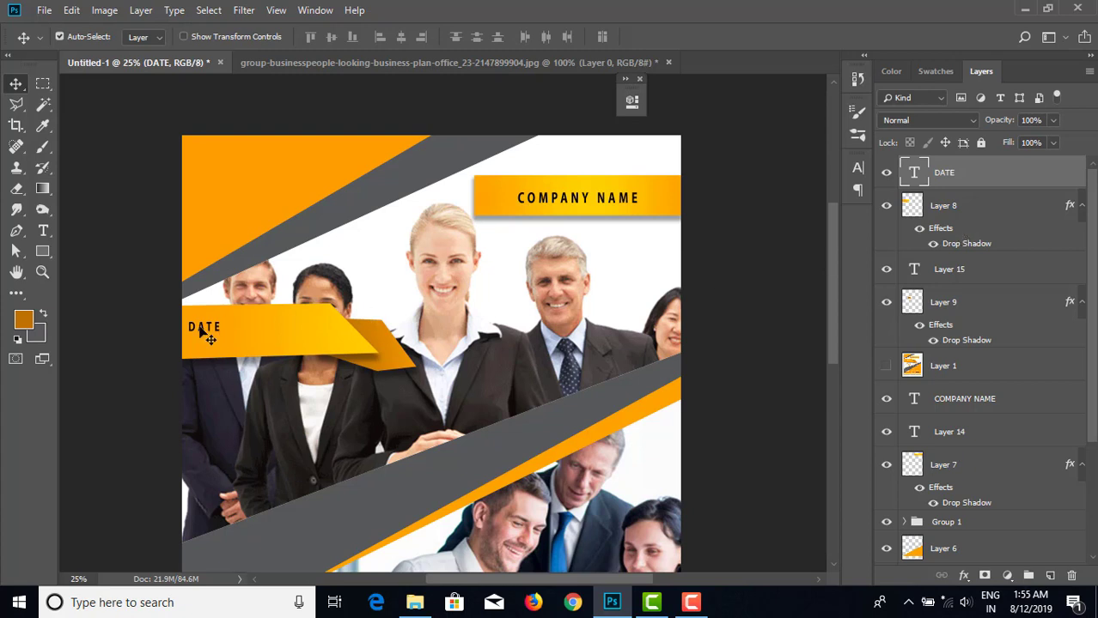
pyautogui.moveTo(201, 328); pyautogui.dragTo(234, 334)
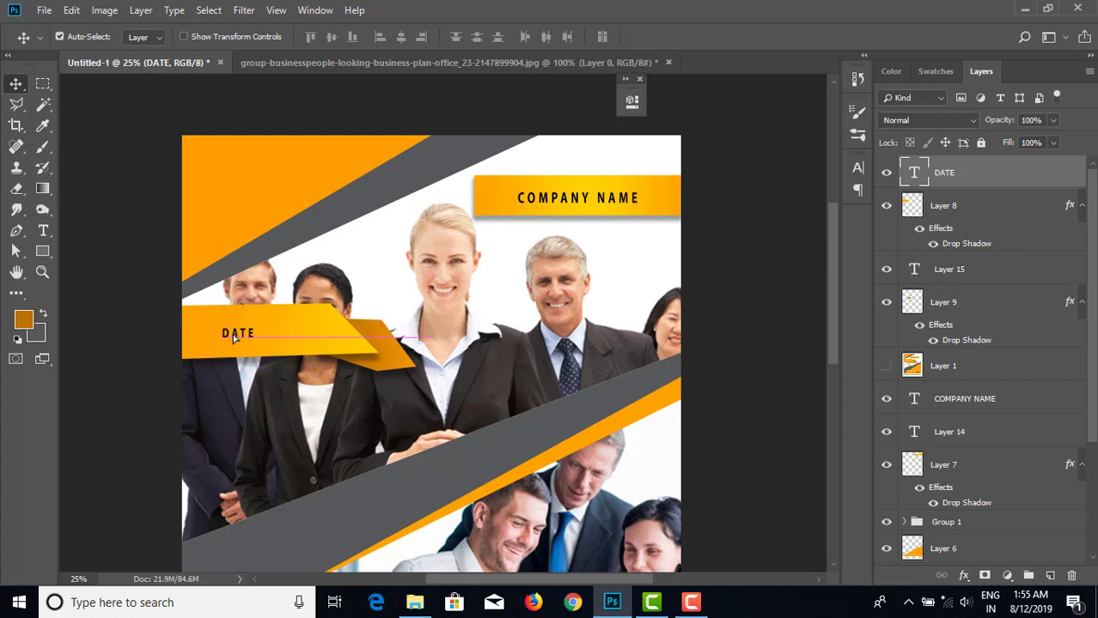
pyautogui.hotkey('ctrl', 't')
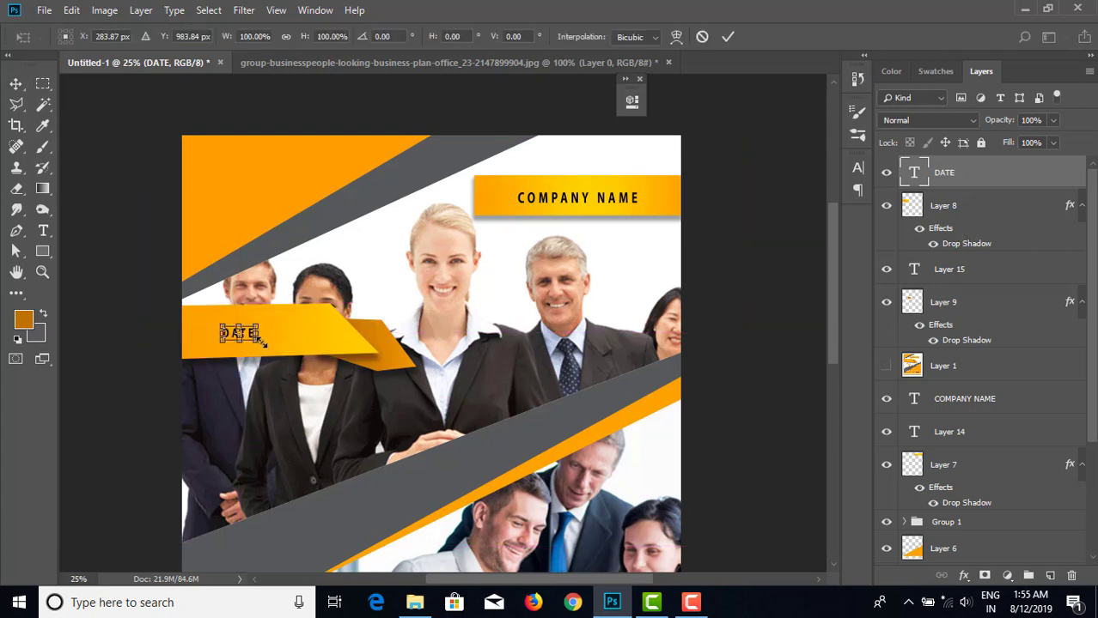
pyautogui.moveTo(266, 343); pyautogui.dragTo(271, 346)
pyautogui.press('Return')
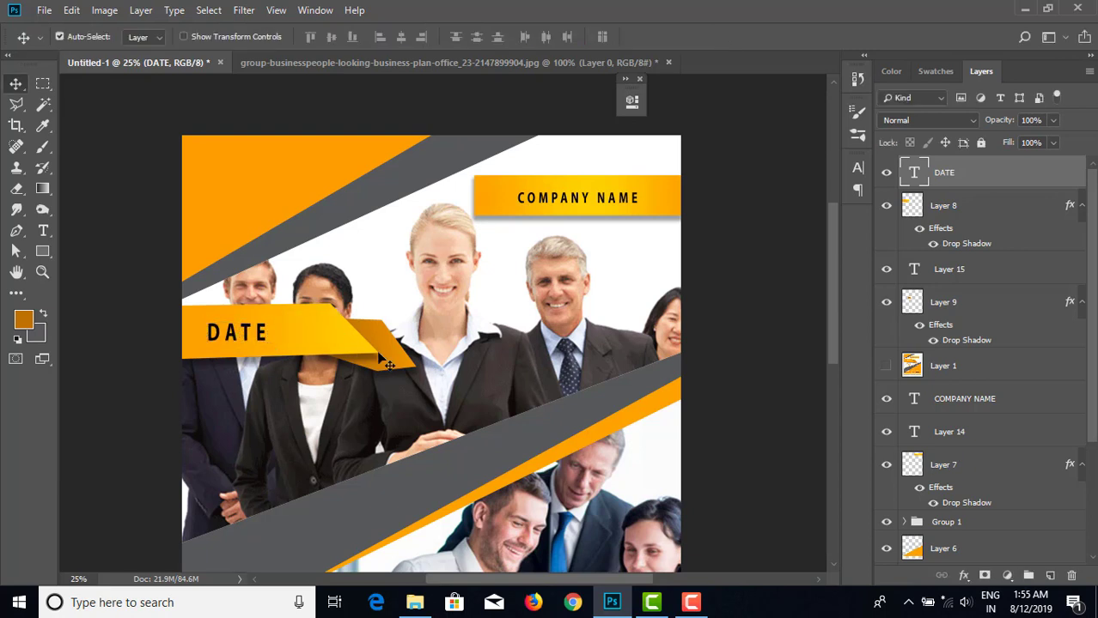
pyautogui.moveTo(439, 351); pyautogui.dragTo(407, 309)
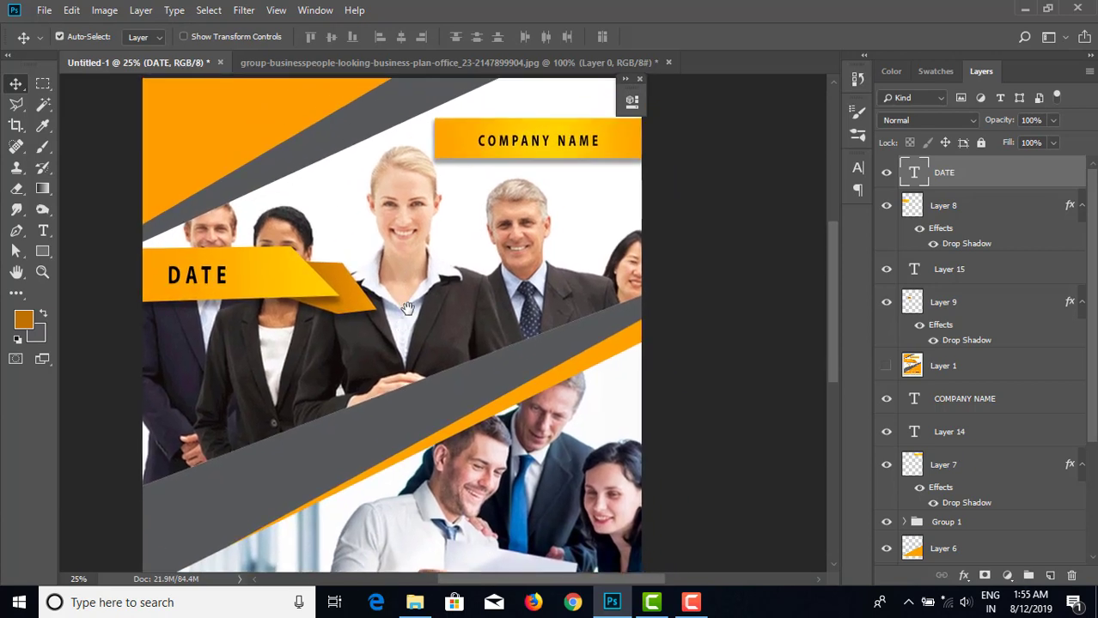
pyautogui.scroll(-5, 407, 309)
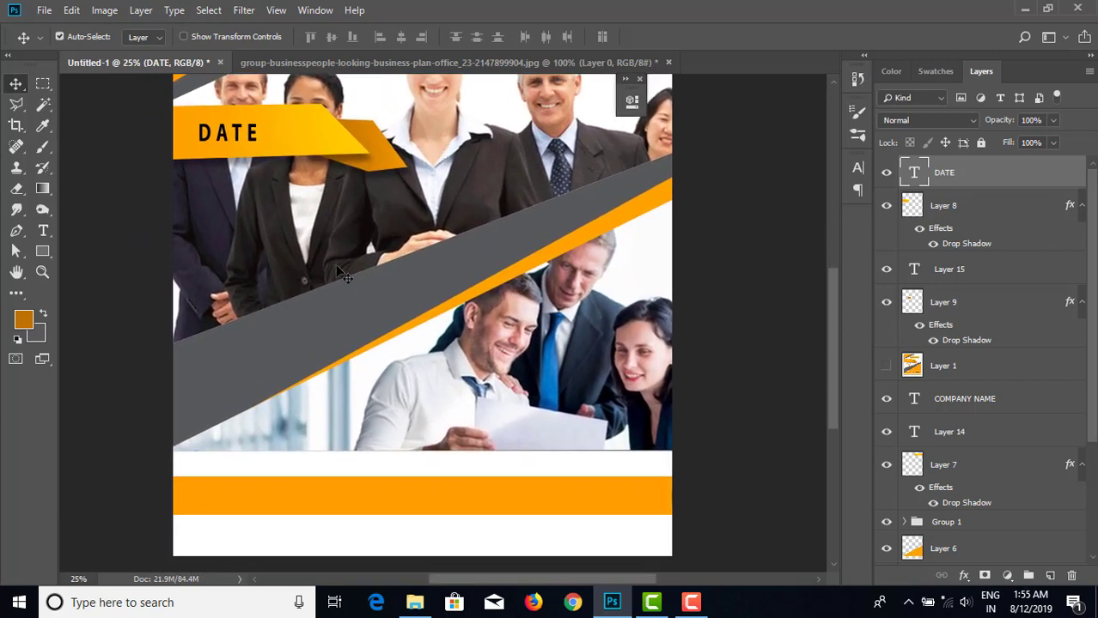
# - Type ADDRESS at the left of the bottom orange band and nudge it slightly right
pyautogui.click(43, 230)
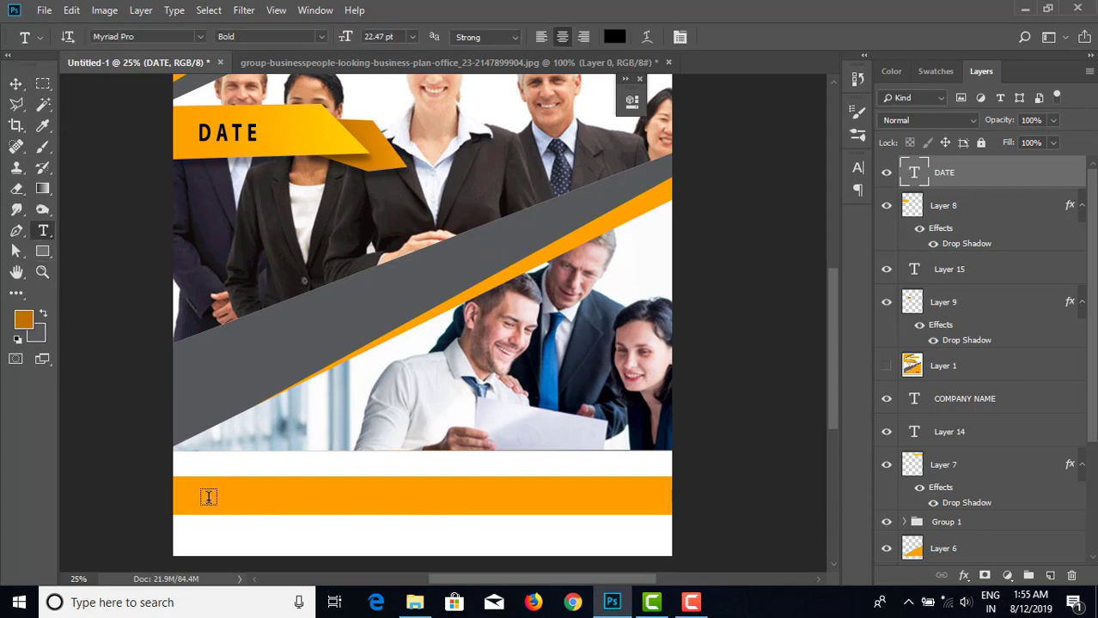
pyautogui.click(208, 500)
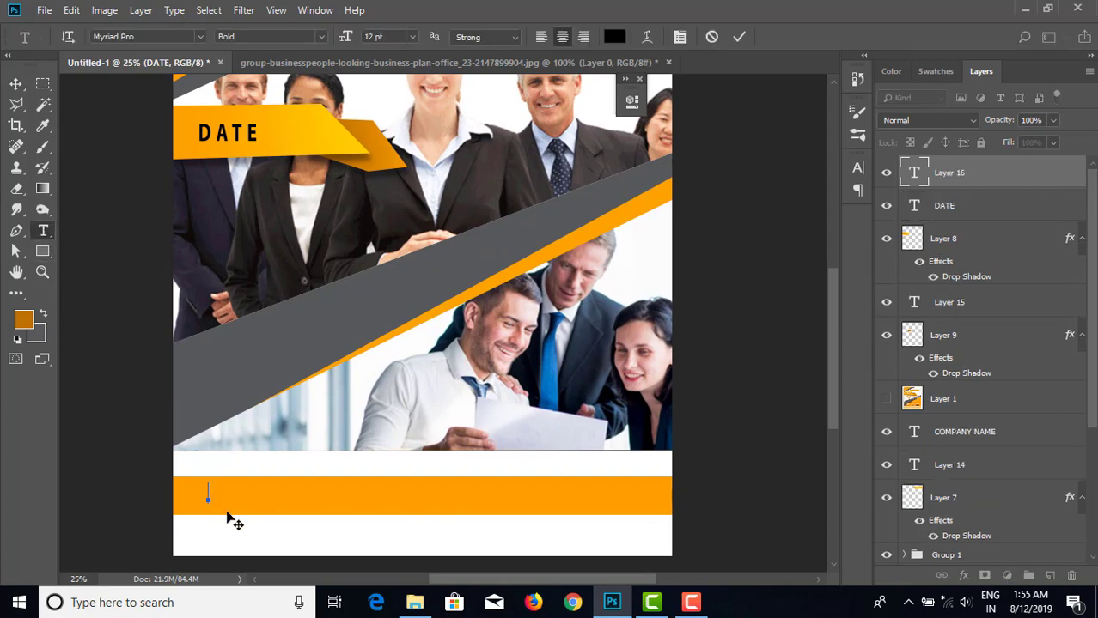
pyautogui.write('ADDRESS')
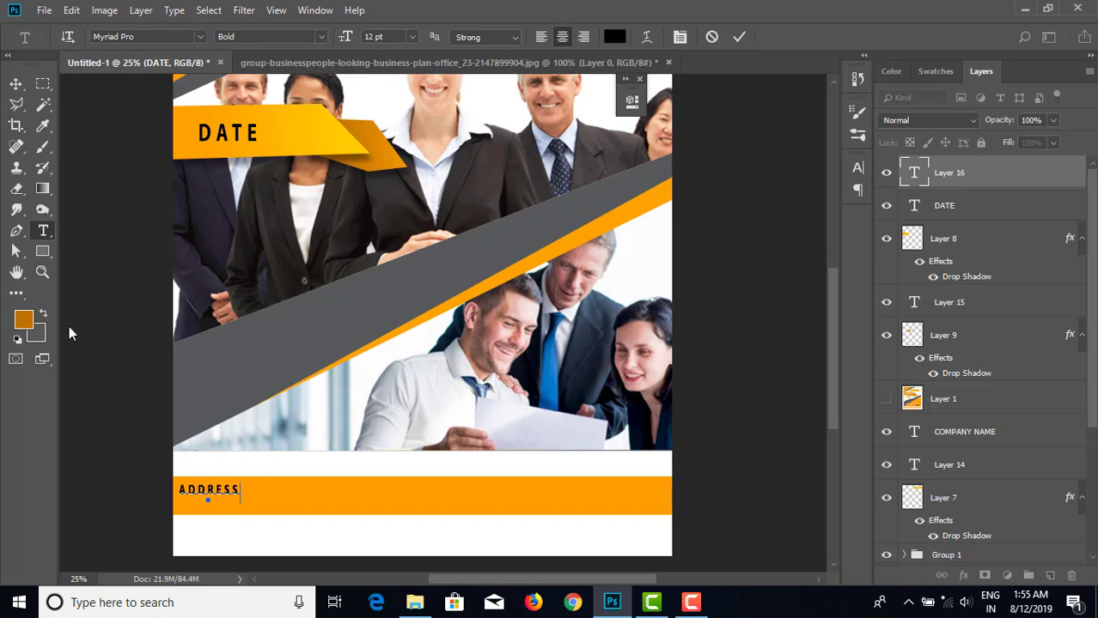
pyautogui.click(16, 83)
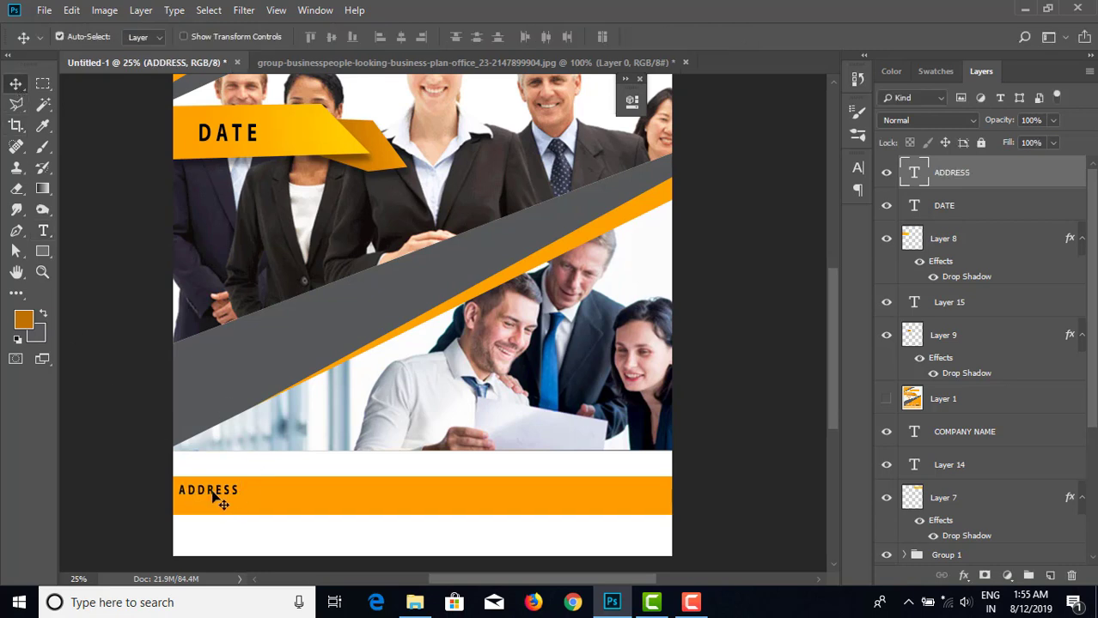
pyautogui.moveTo(215, 492); pyautogui.dragTo(234, 492)
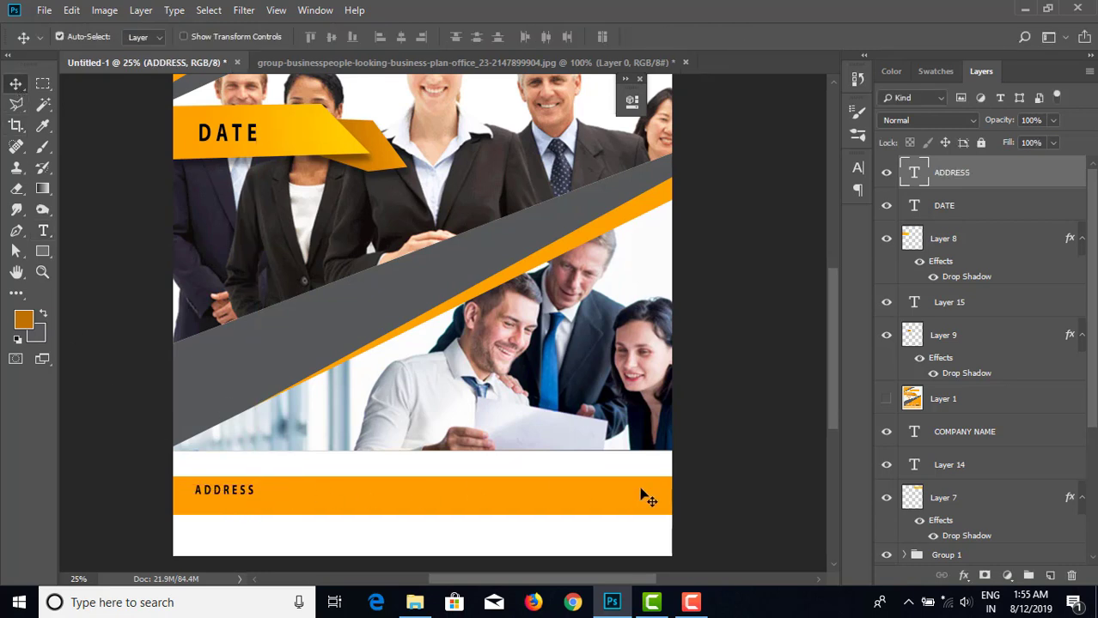
# - Zoom out and show the whole flyer full-screen on black with panels hidden, centred
pyautogui.scroll(1, 388, 496)
pyautogui.scroll(2, 388, 496)
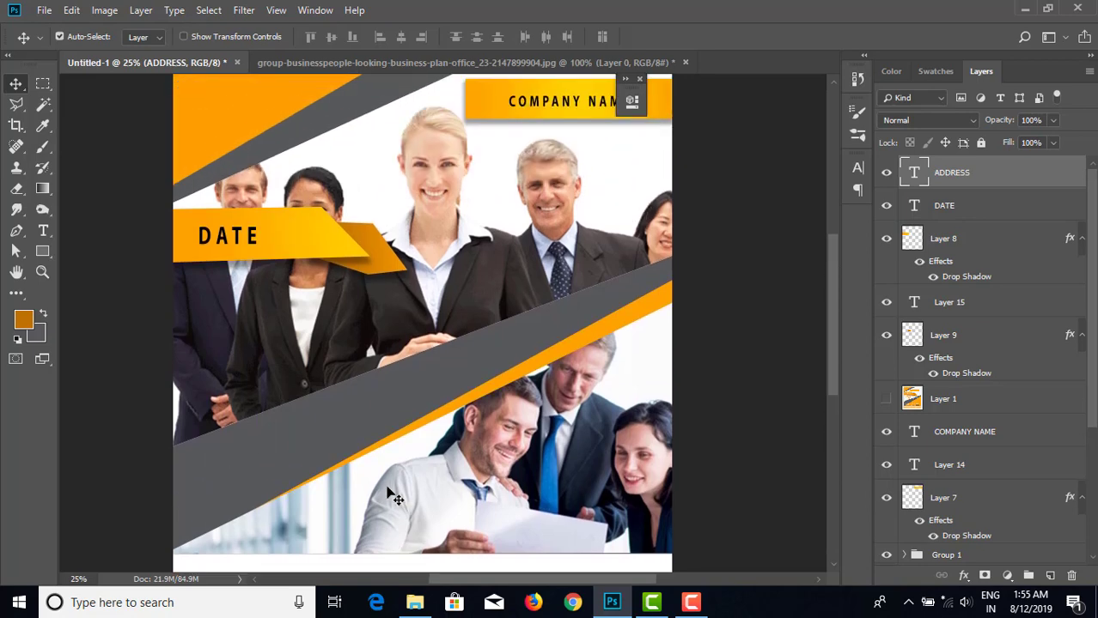
pyautogui.scroll(-2, 394, 497)
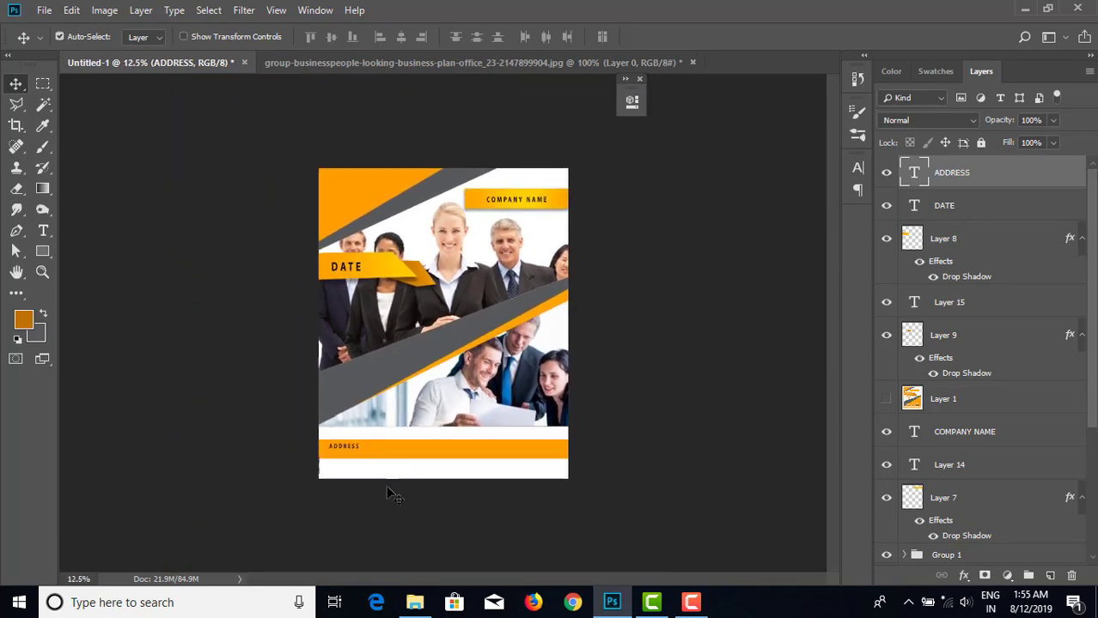
pyautogui.scroll(2, 394, 496)
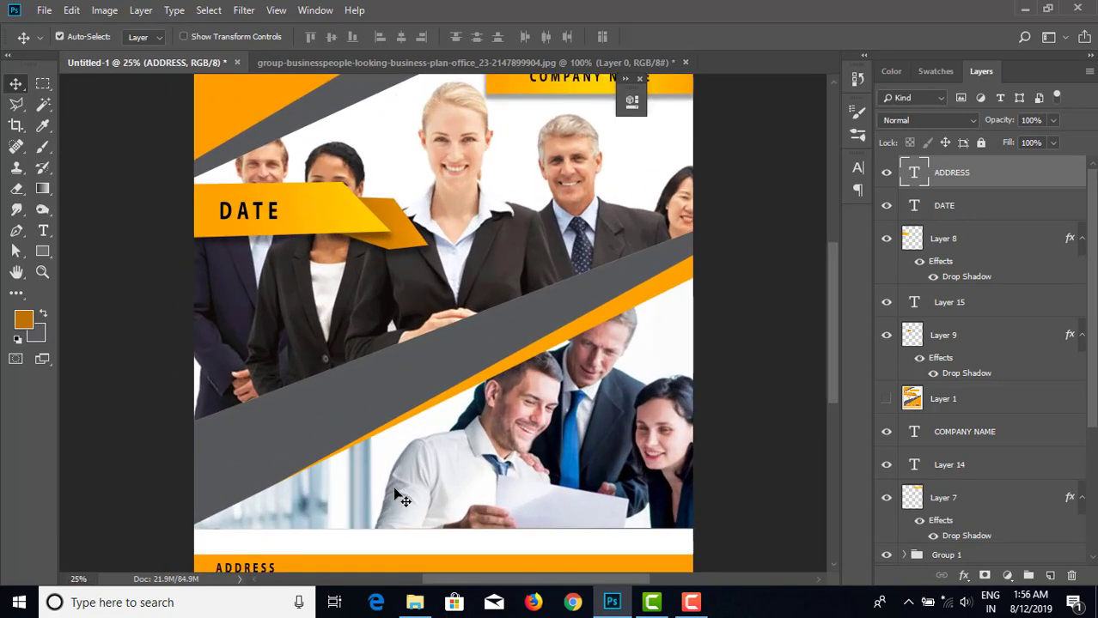
pyautogui.press('f')
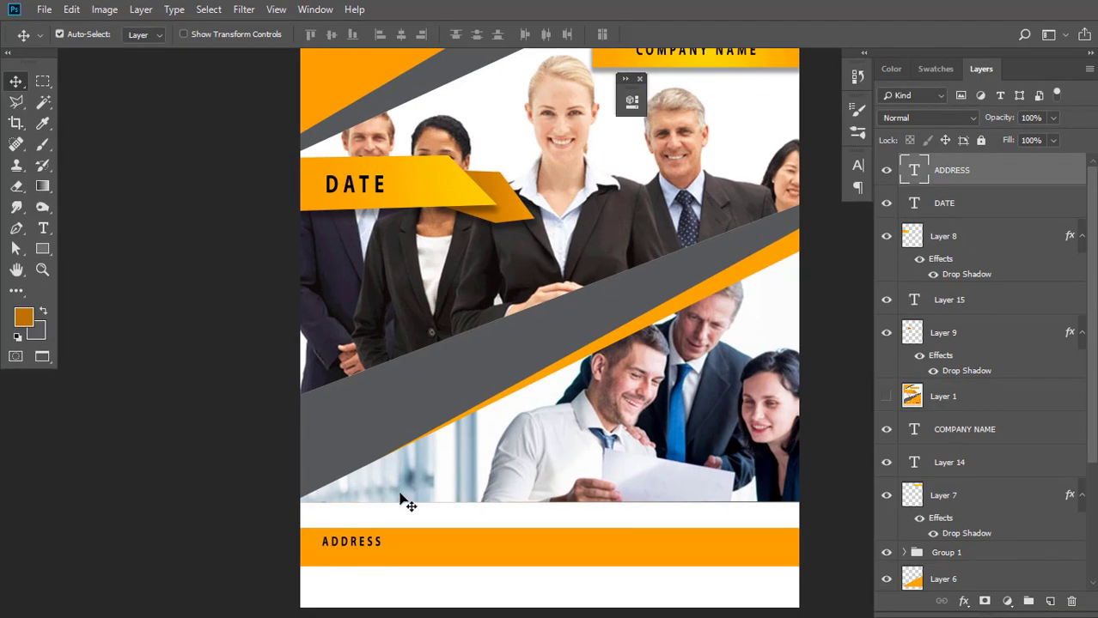
pyautogui.press('ctrl')
pyautogui.scroll(1, 399, 498)
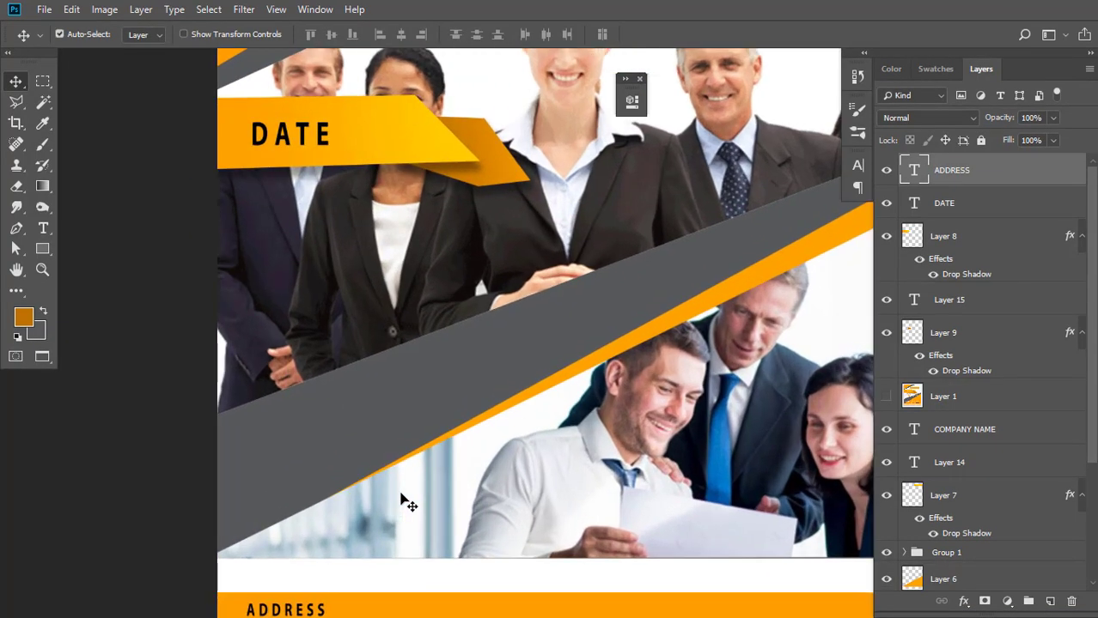
pyautogui.press('f')
pyautogui.hotkey('ctrl', '-')
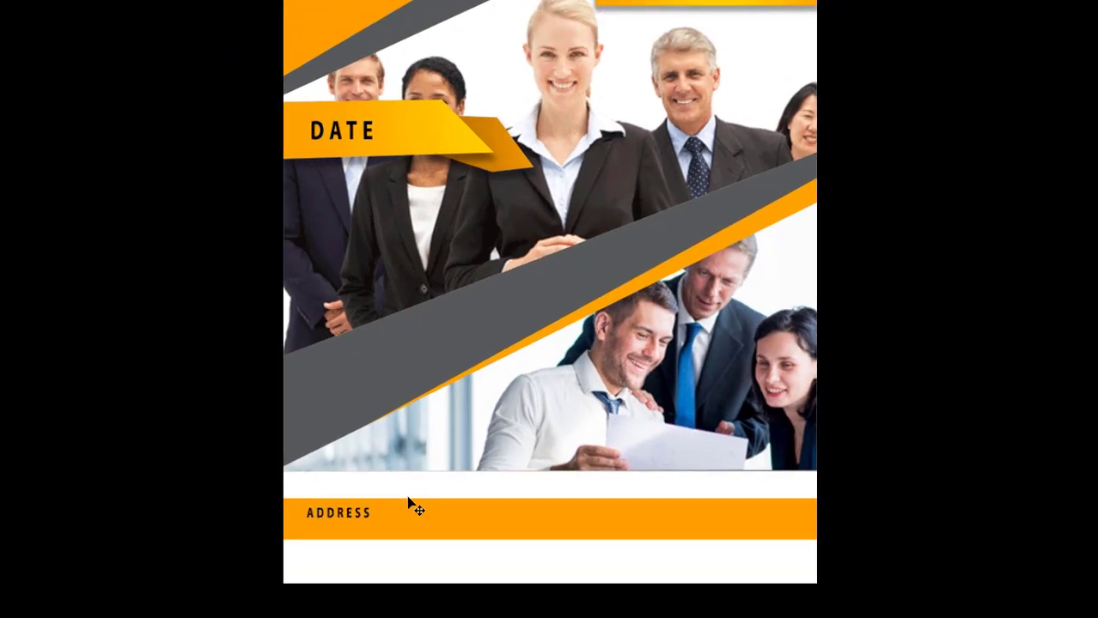
pyautogui.moveTo(433, 368); pyautogui.dragTo(434, 404)
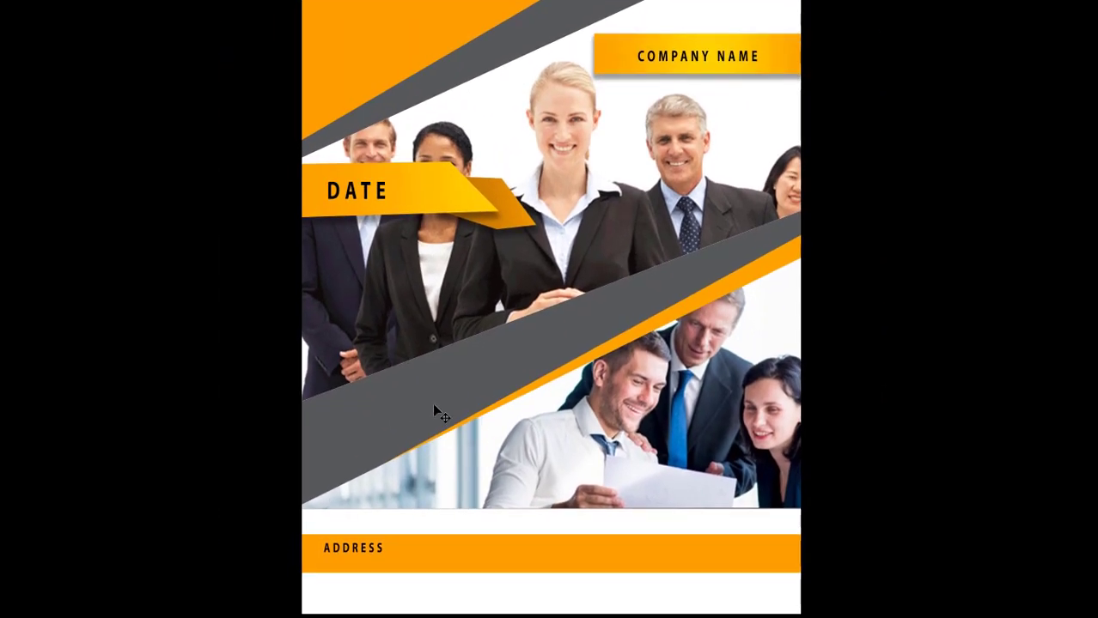